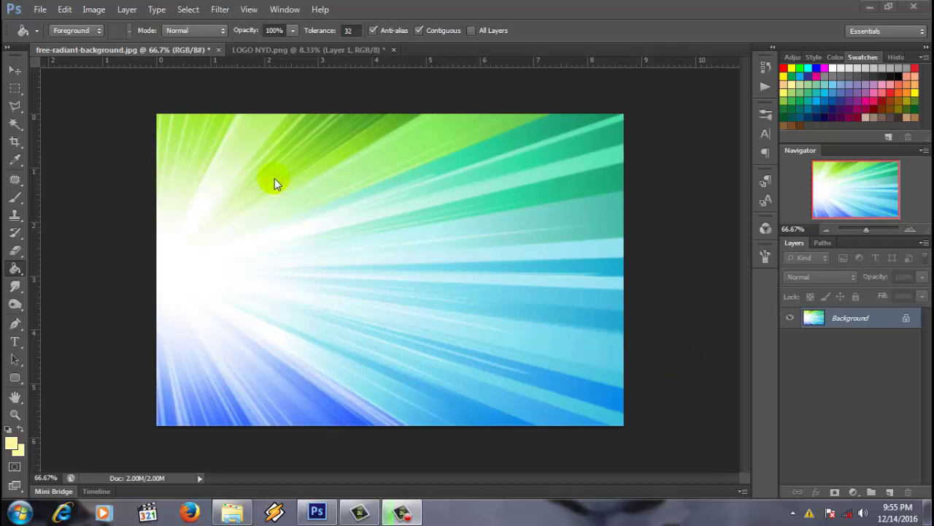
# From the LOGO NYD tab, start a new document named bagan.
pyautogui.click(270, 50)
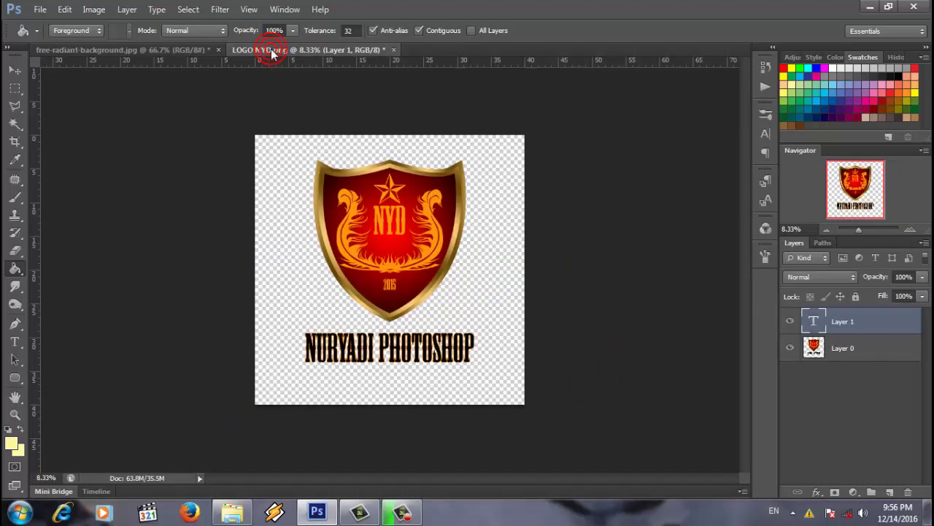
pyautogui.click(39, 12)
pyautogui.click(40, 21)
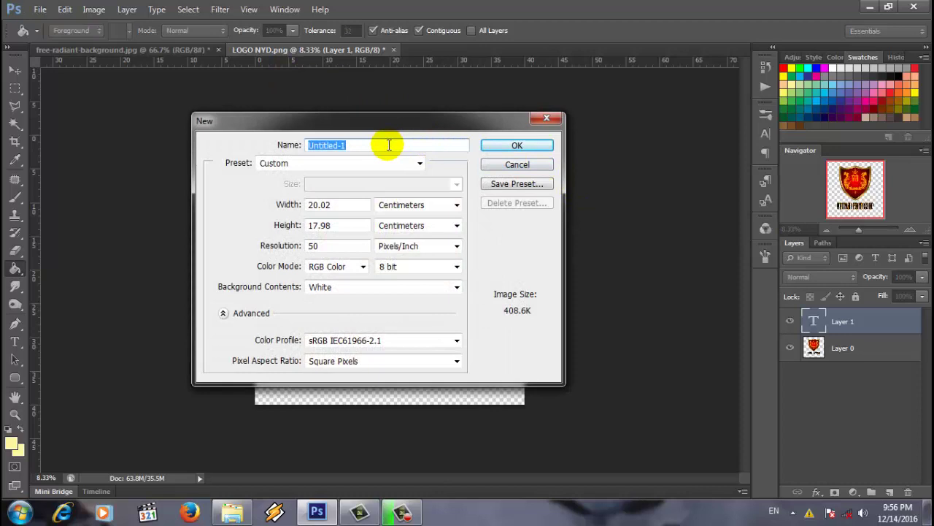
pyautogui.write('ba')
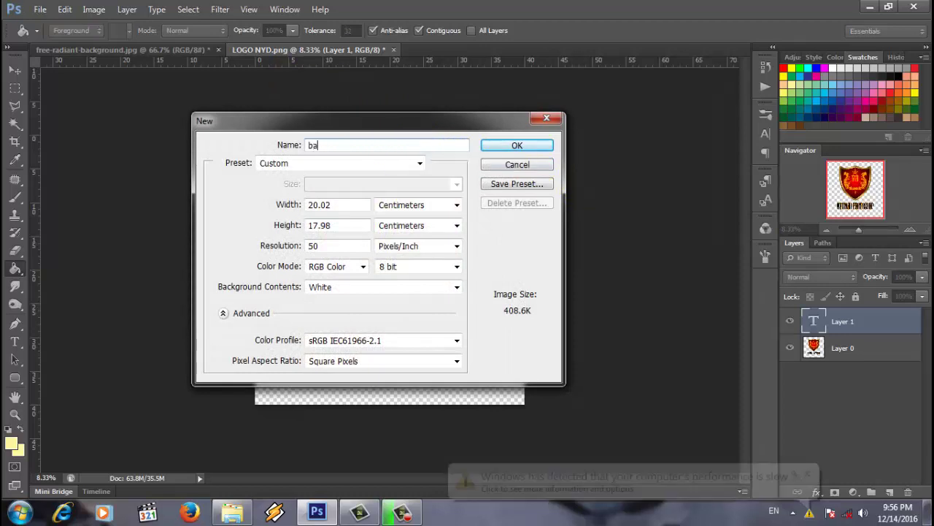
pyautogui.write('gan')
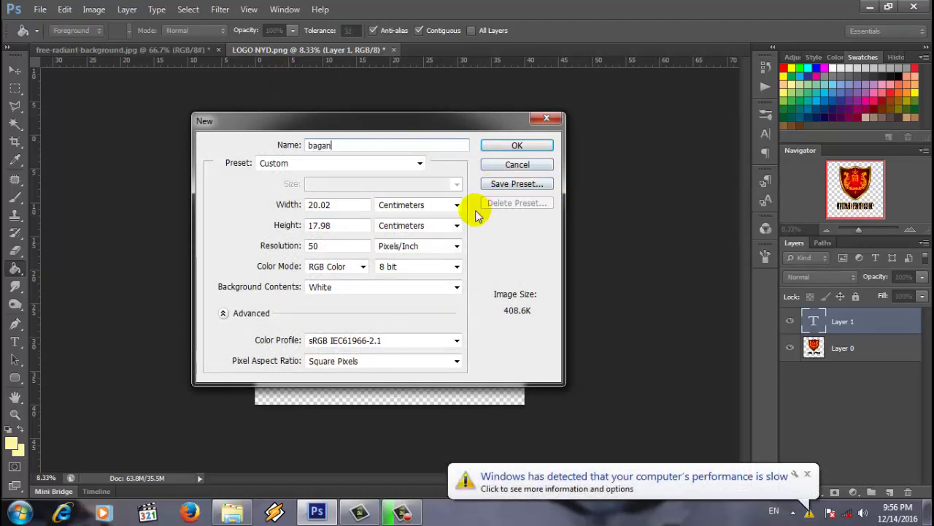
# Set the bagan document to 120 × 120 cm and create it.
pyautogui.click(808, 475)
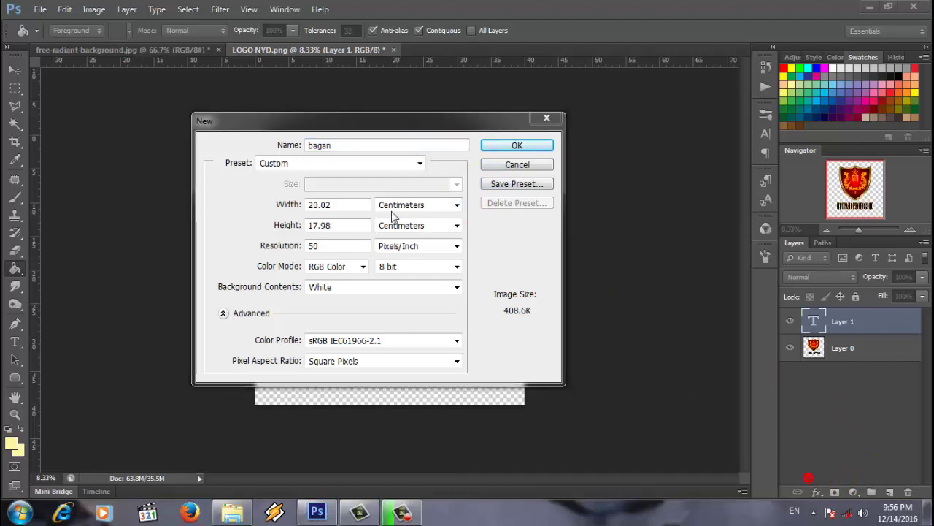
pyautogui.click(443, 204)
pyautogui.click(457, 205)
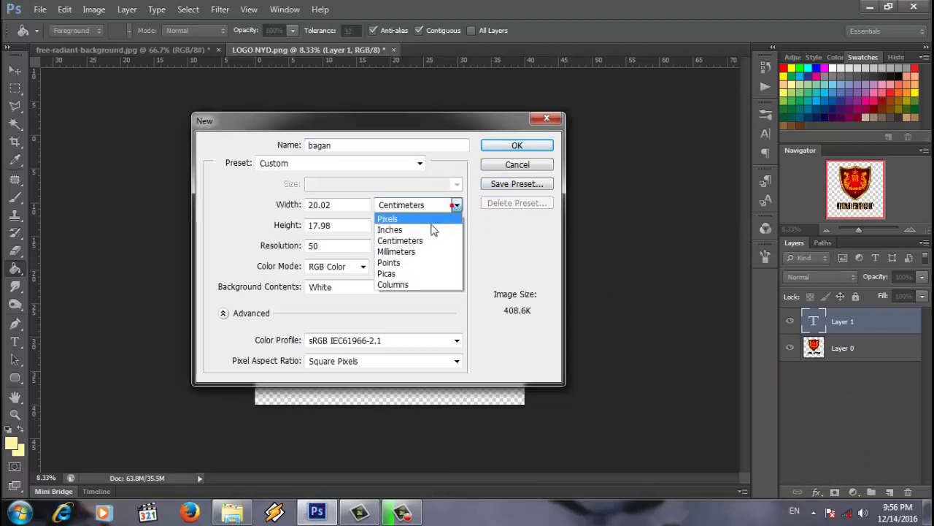
pyautogui.click(432, 239)
pyautogui.doubleClick(352, 209)
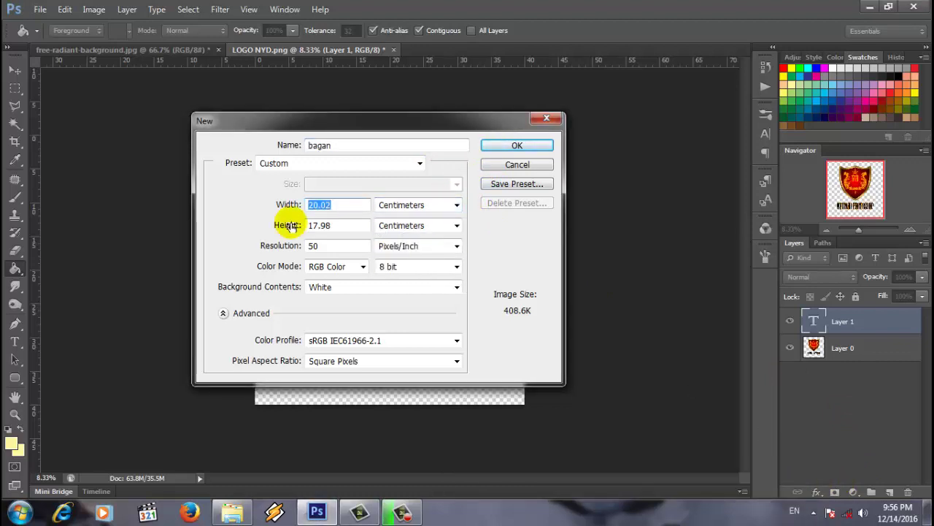
pyautogui.write('120')
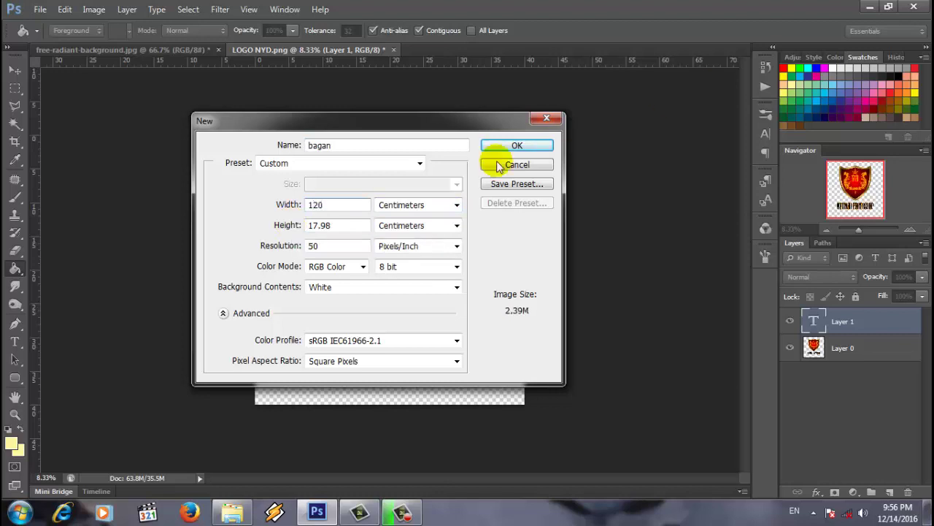
pyautogui.moveTo(334, 225); pyautogui.dragTo(300, 232)
pyautogui.write('120')
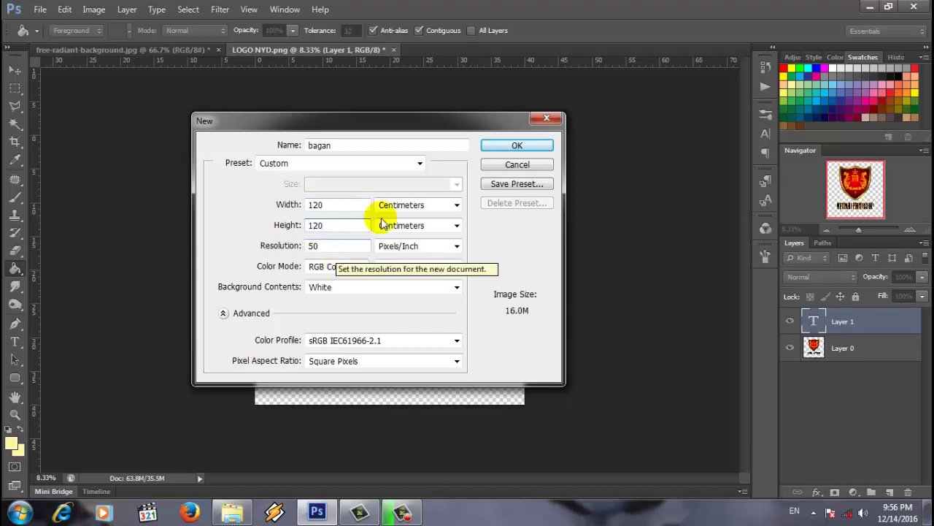
pyautogui.click(513, 148)
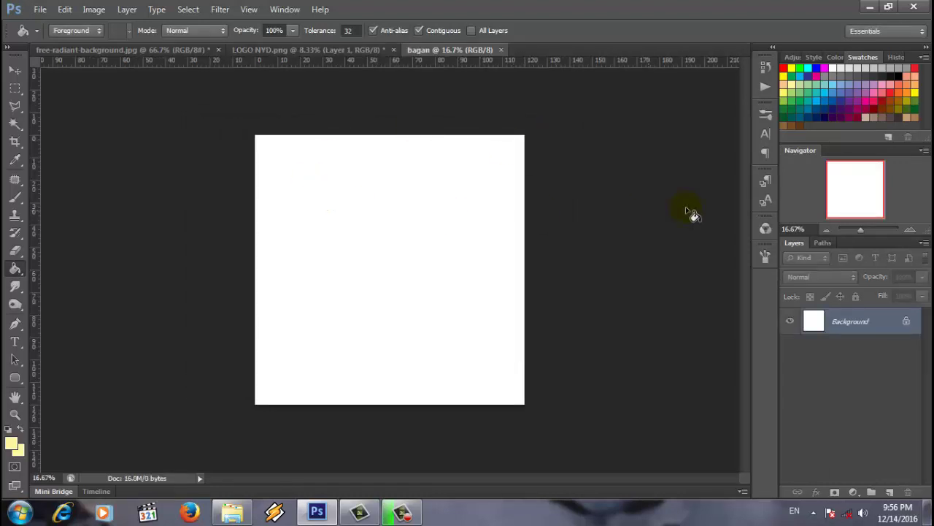
# Create a second blank document, Untitled-1, at 20 × 12 cm and 50 pixels/inch.
pyautogui.moveTo(862, 231); pyautogui.dragTo(864, 231)
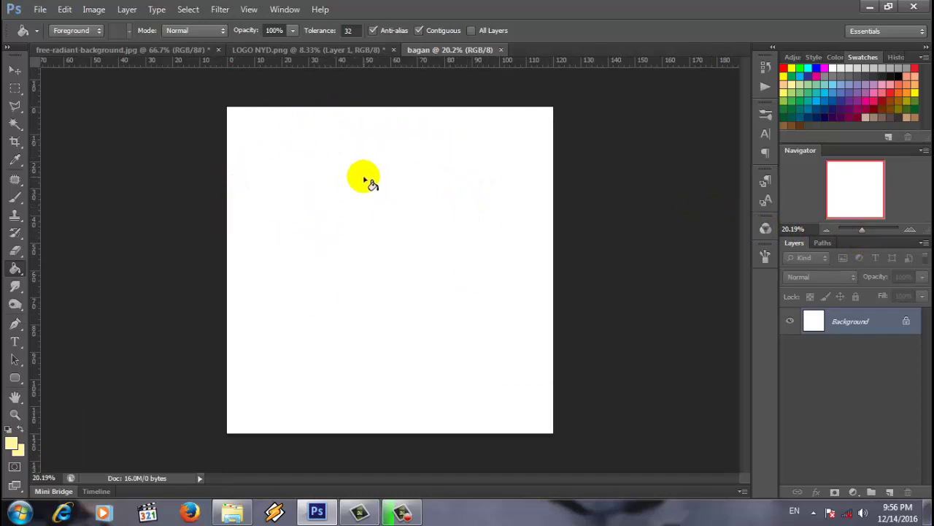
pyautogui.click(40, 9)
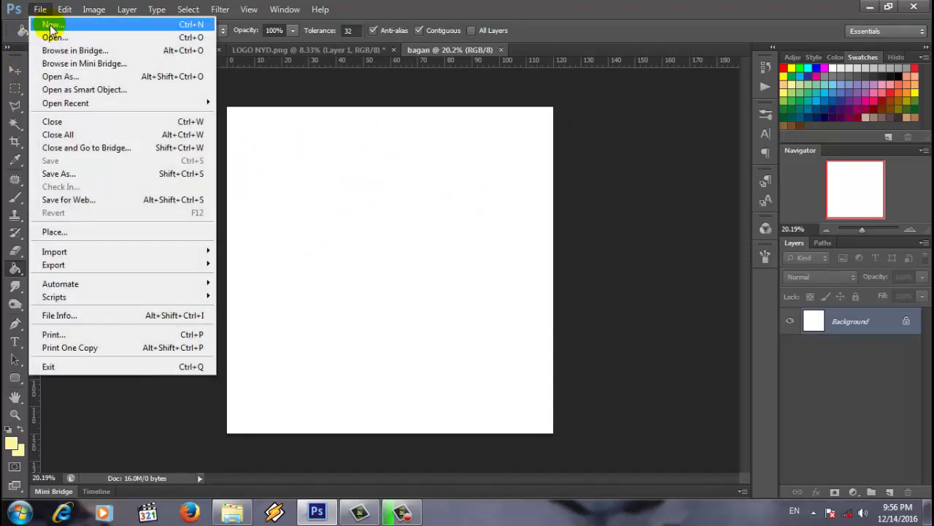
pyautogui.click(29, 20)
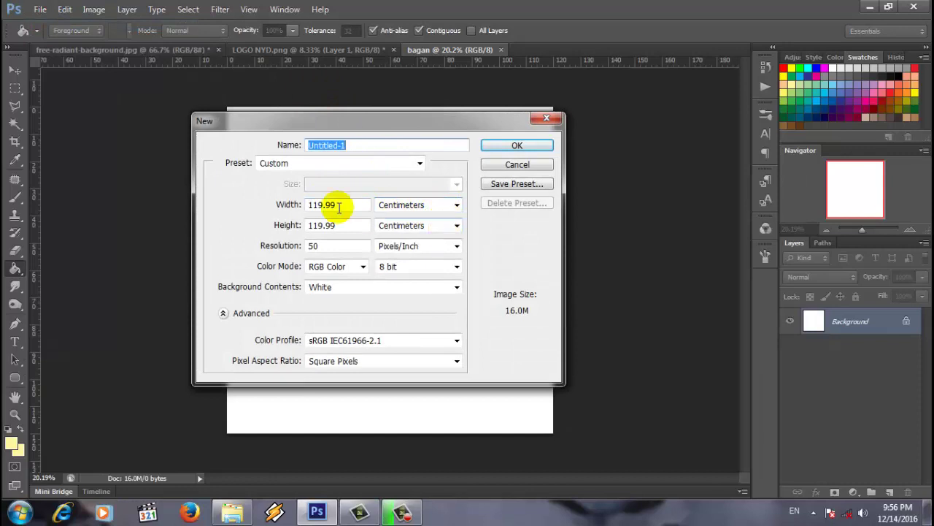
pyautogui.moveTo(339, 204); pyautogui.dragTo(295, 215)
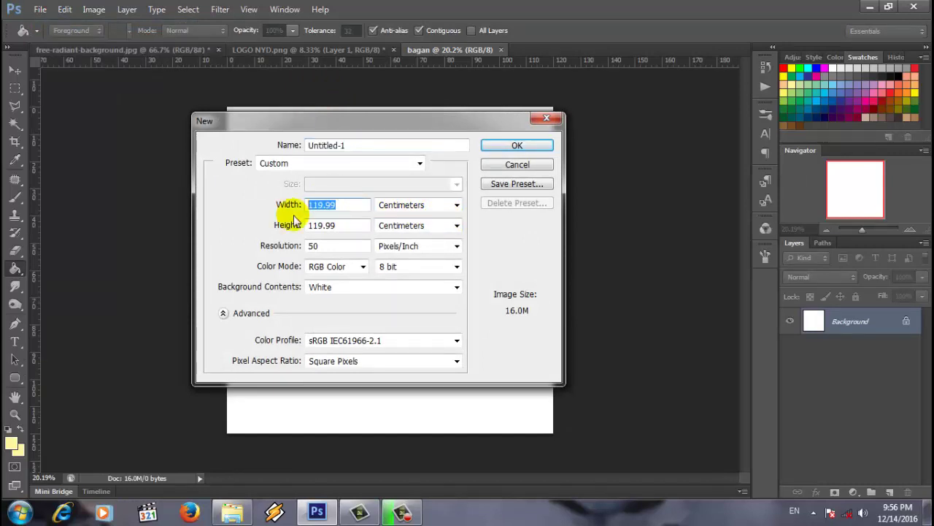
pyautogui.write('20')
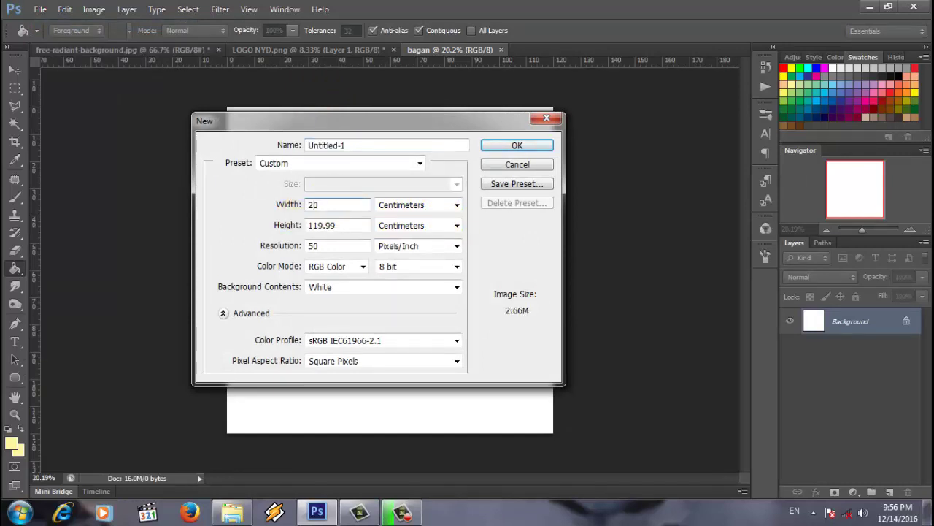
pyautogui.write('1')
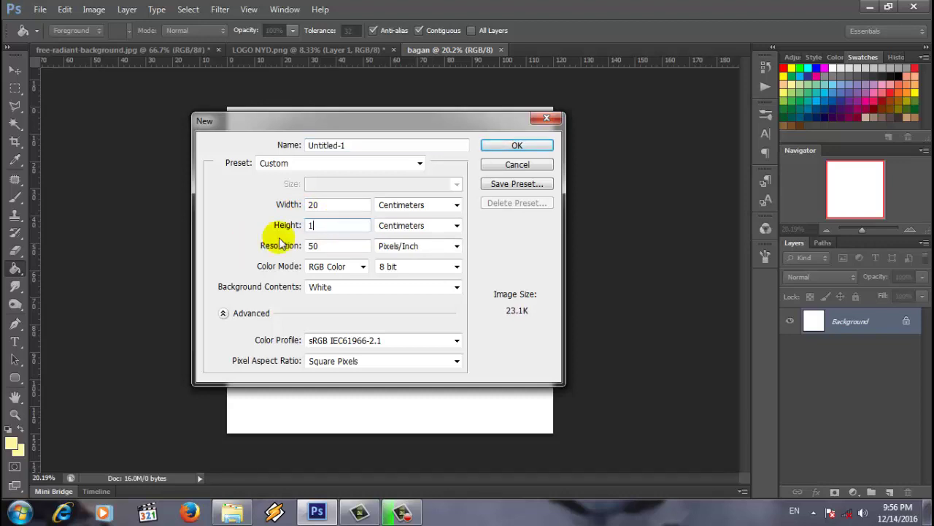
pyautogui.write('2')
pyautogui.click(498, 150)
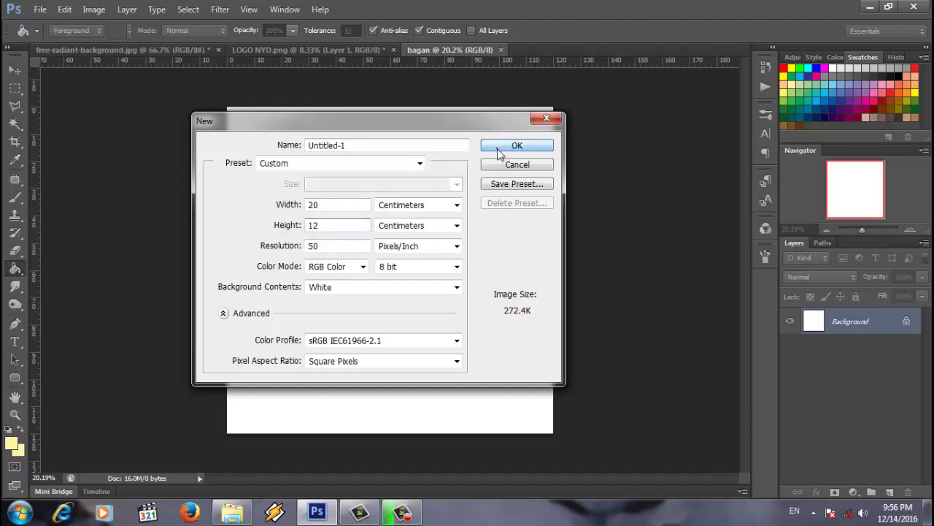
# Add a horizontal guide at 6 cm.
pyautogui.click(249, 16)
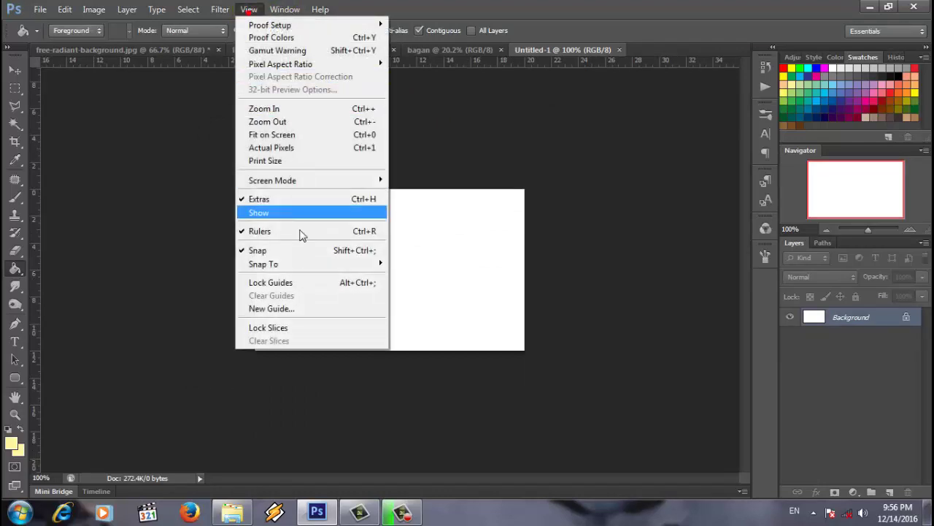
pyautogui.click(304, 307)
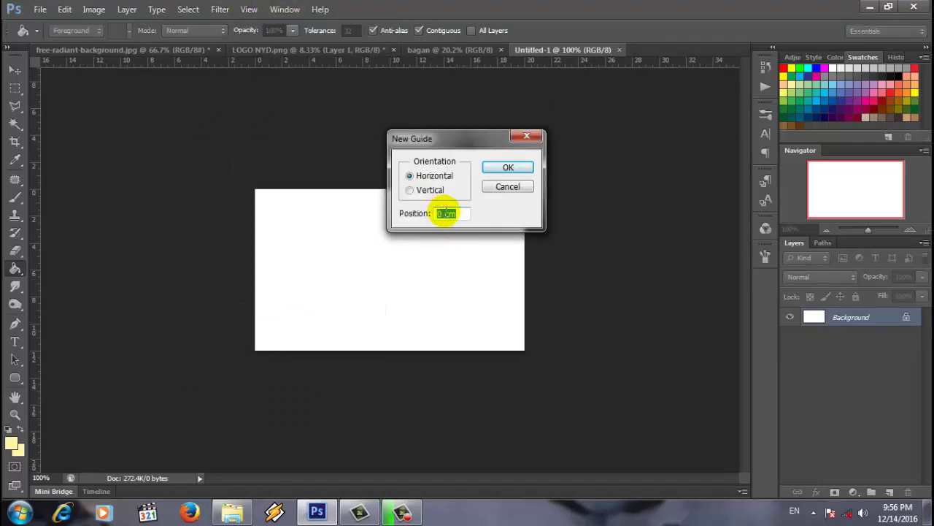
pyautogui.write('6')
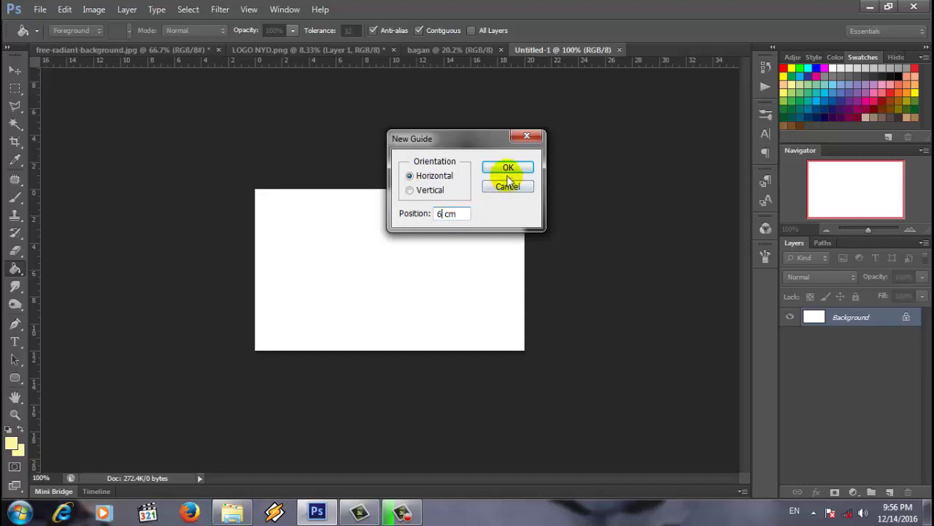
pyautogui.click(508, 167)
# Add a vertical guide at 4 cm.
pyautogui.click(252, 11)
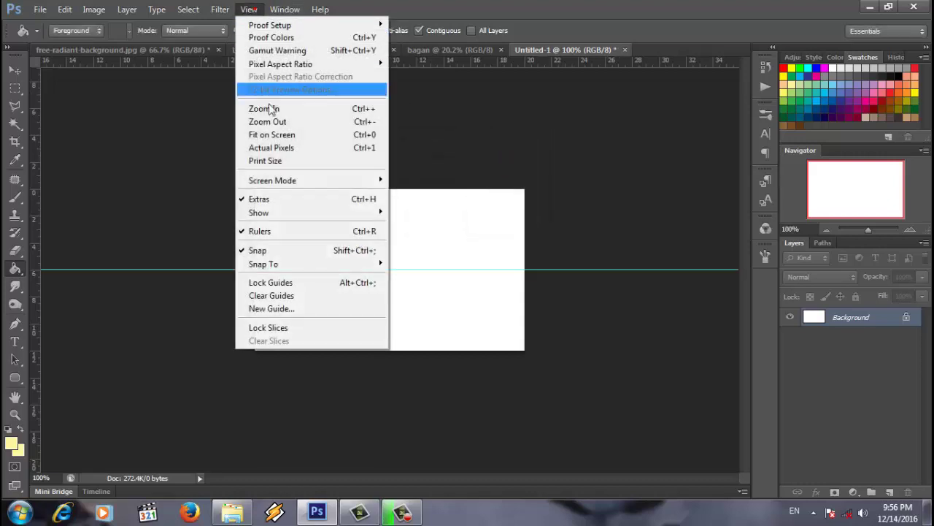
pyautogui.click(292, 307)
pyautogui.click(424, 194)
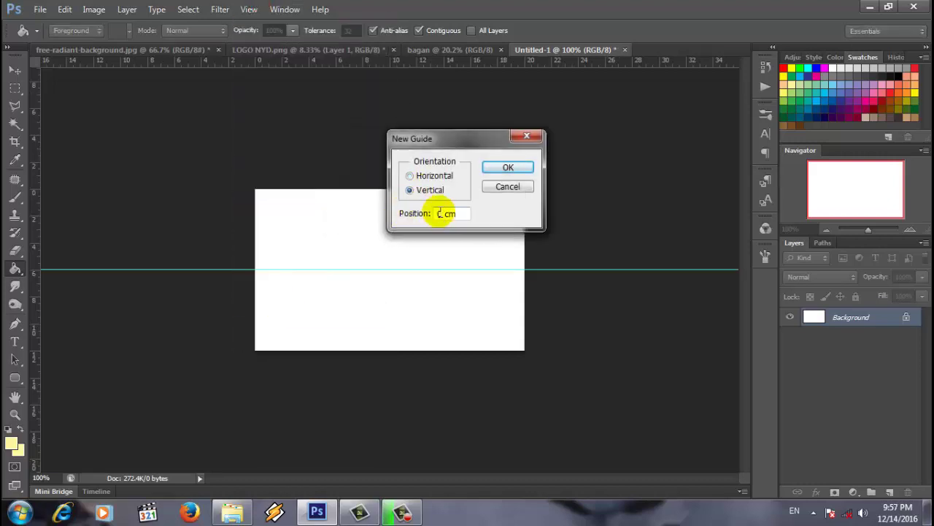
pyautogui.write('4')
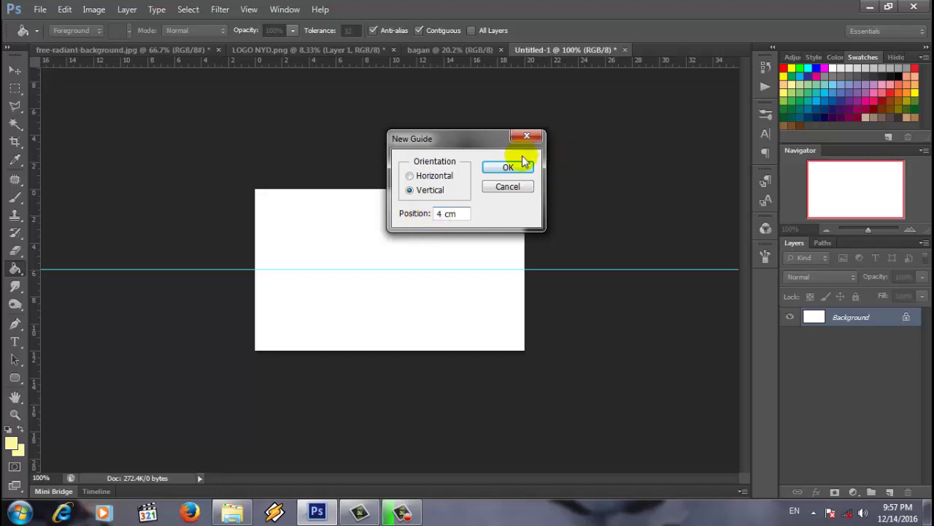
pyautogui.click(520, 168)
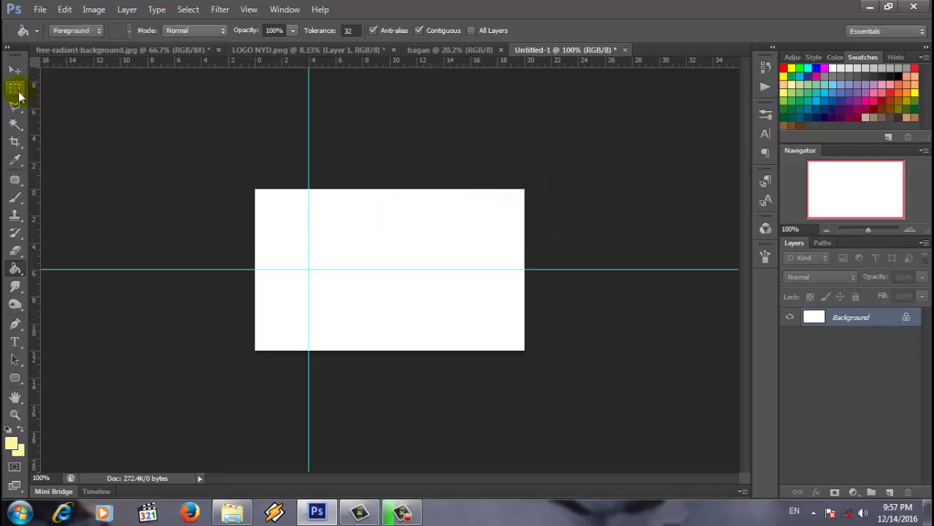
# Select the canvas area above the 6 cm guide with the Rectangular Marquee.
pyautogui.click(16, 91)
pyautogui.click(62, 89)
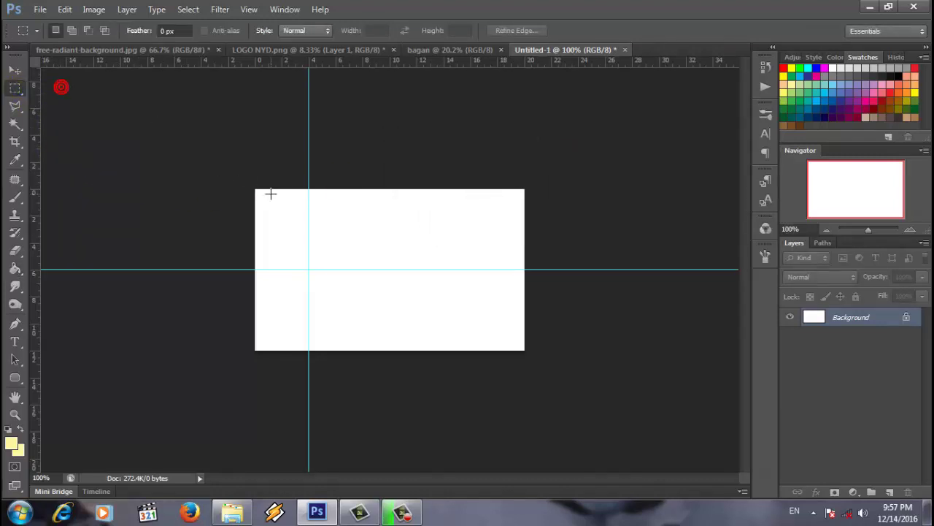
pyautogui.moveTo(255, 188); pyautogui.dragTo(520, 270)
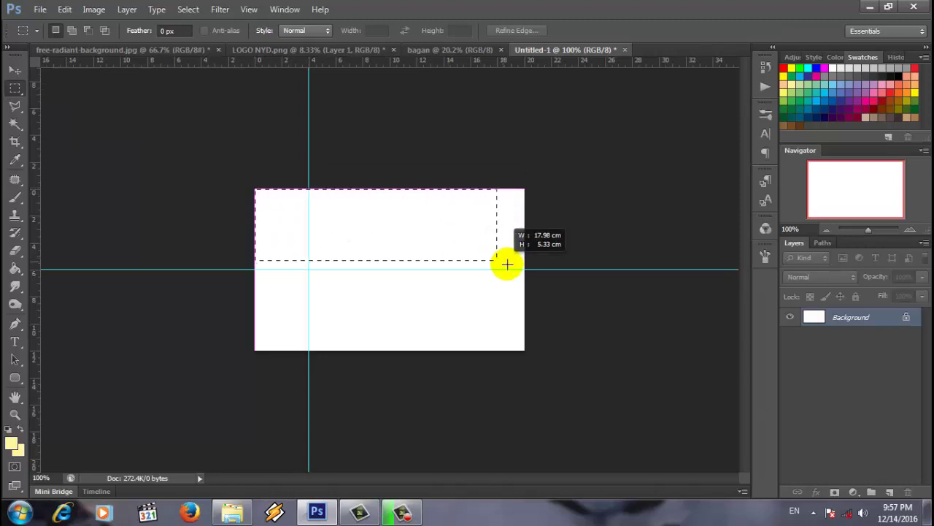
pyautogui.moveTo(521, 270); pyautogui.dragTo(519, 269)
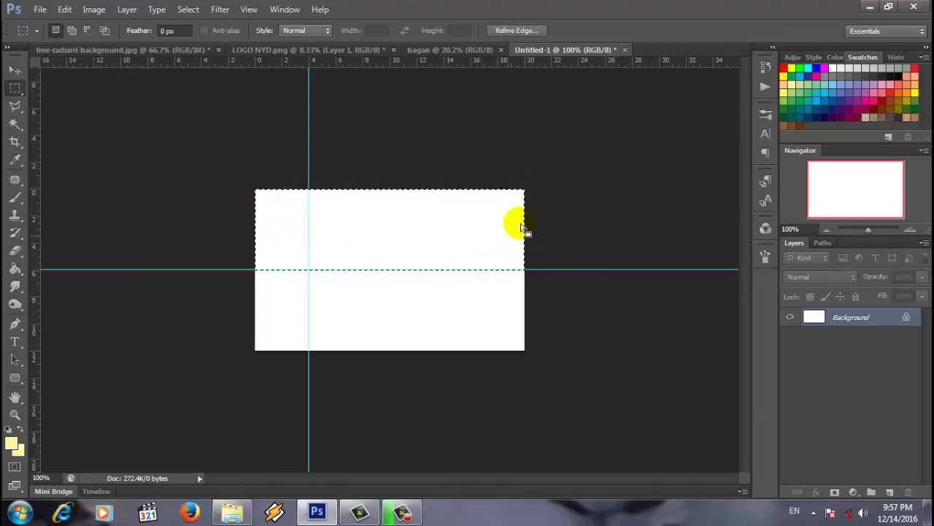
pyautogui.moveTo(860, 227); pyautogui.dragTo(875, 226)
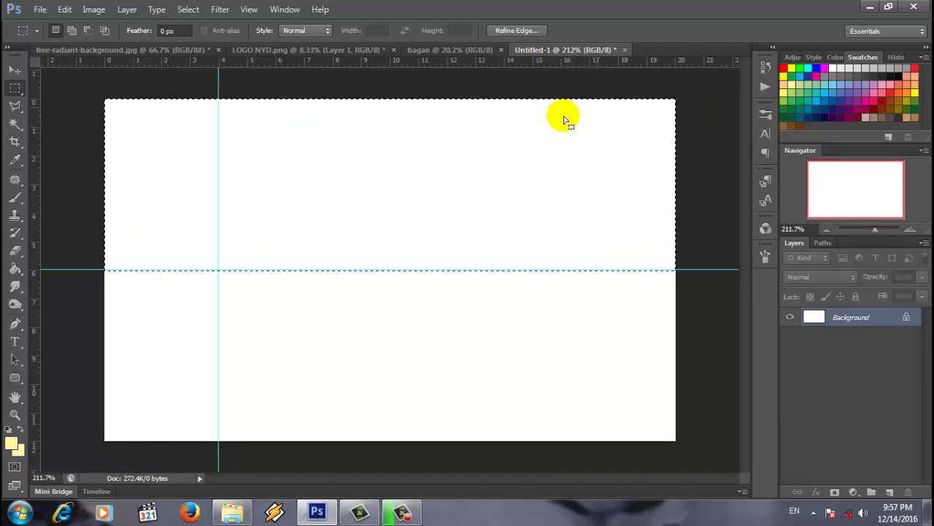
# Stroke the selection with a 2 px black line.
pyautogui.click(63, 10)
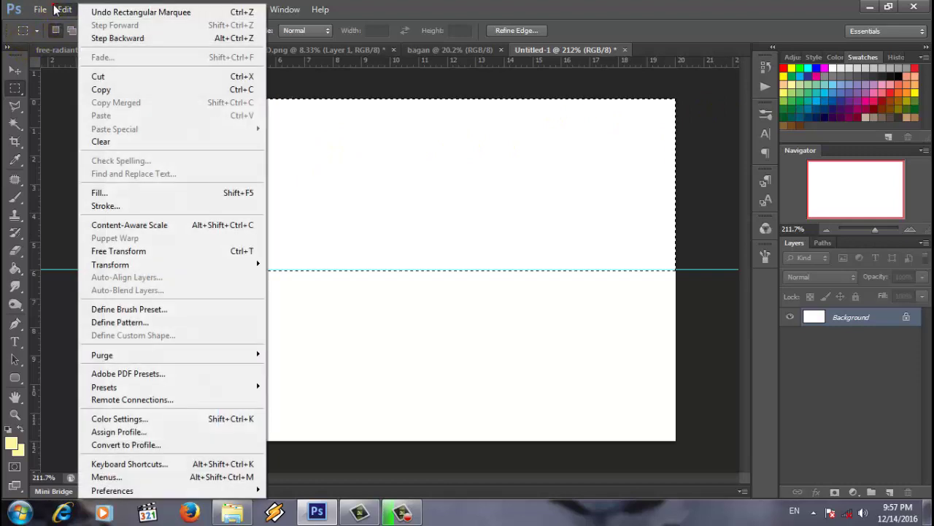
pyautogui.click(132, 209)
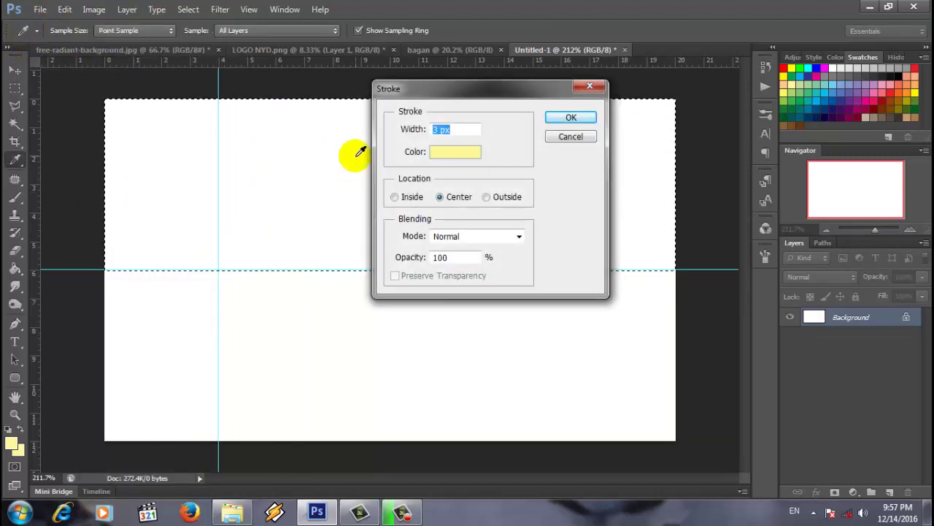
pyautogui.click(441, 153)
pyautogui.click(904, 73)
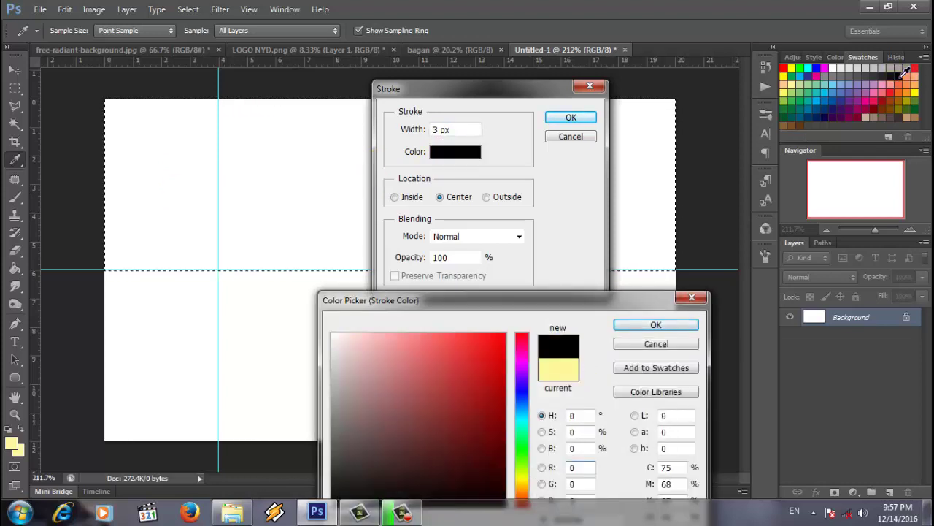
pyautogui.click(694, 324)
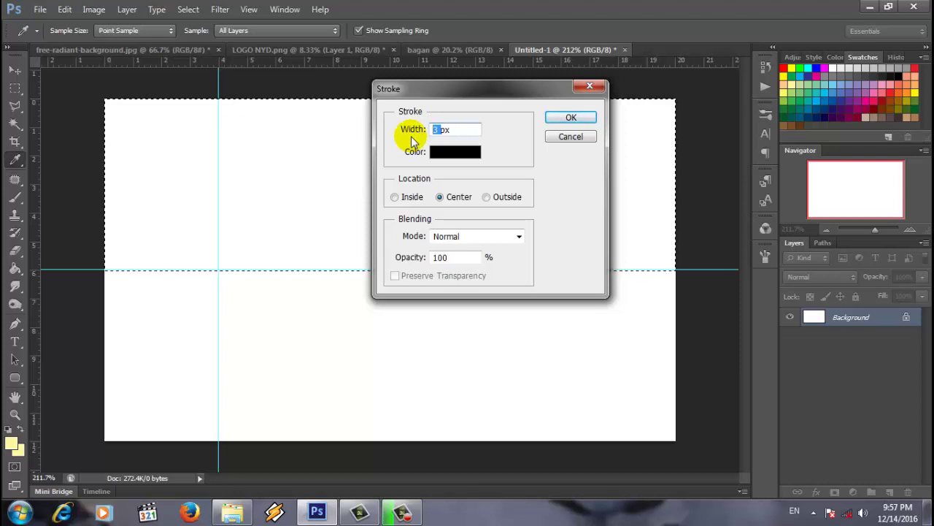
pyautogui.write('2')
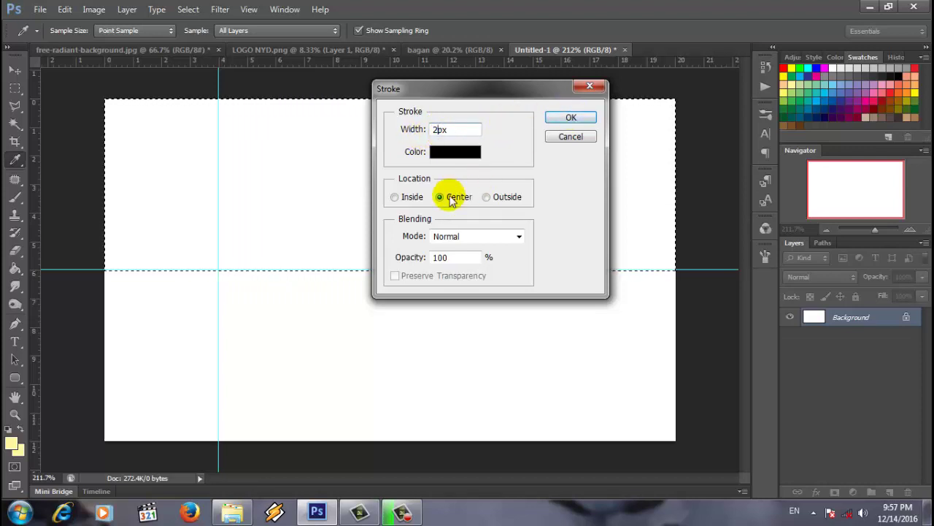
pyautogui.click(569, 119)
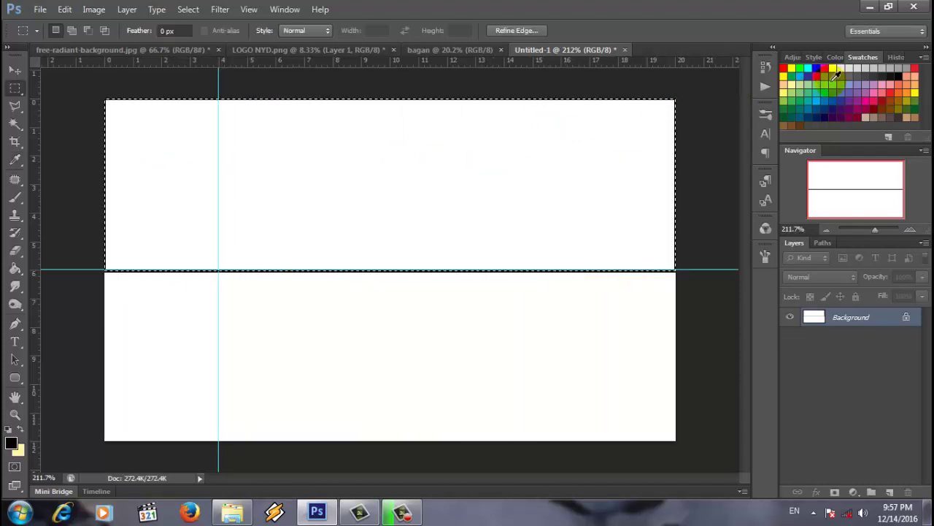
# Fill the top section light blue and select the lower-left box area.
pyautogui.click(16, 268)
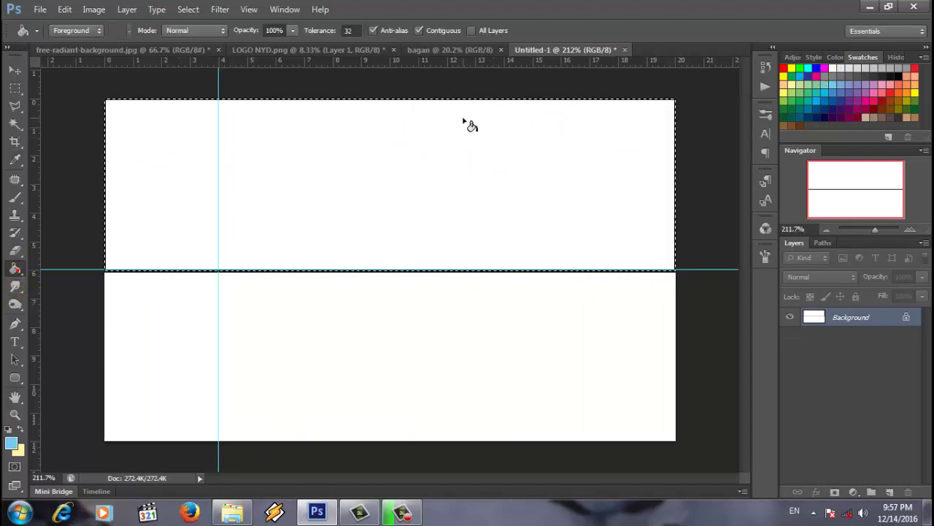
pyautogui.click(463, 124)
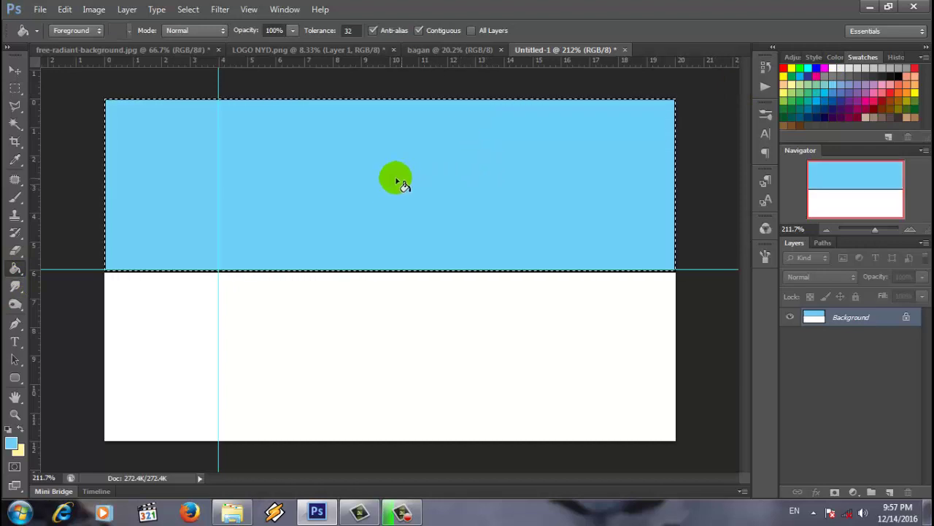
pyautogui.click(11, 86)
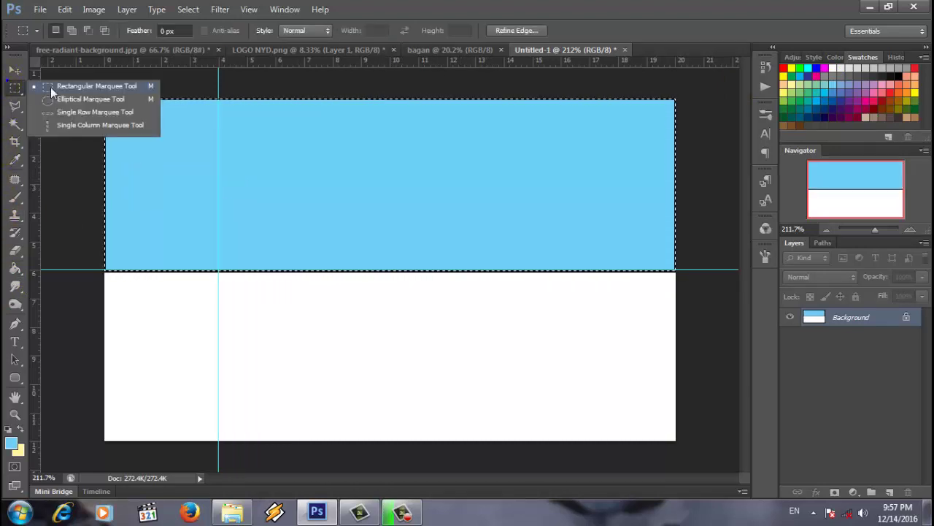
pyautogui.click(69, 85)
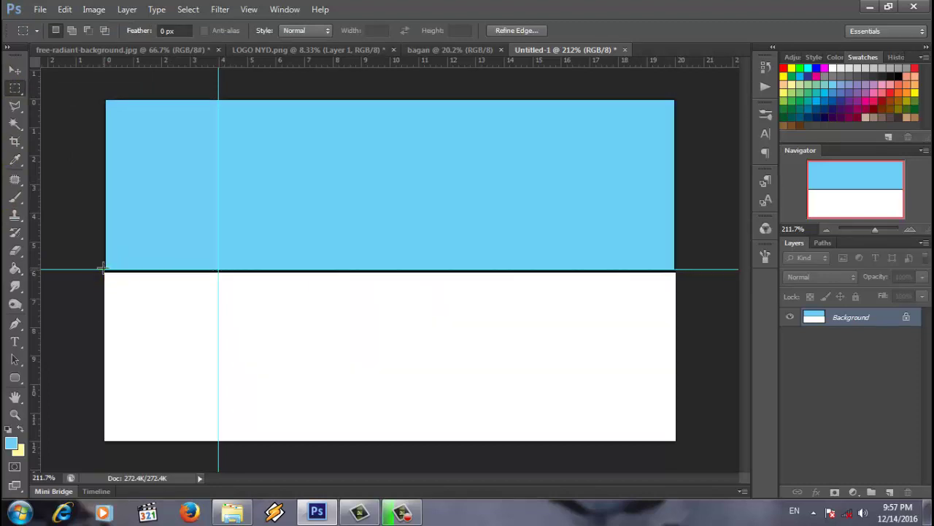
pyautogui.moveTo(104, 269); pyautogui.dragTo(219, 437)
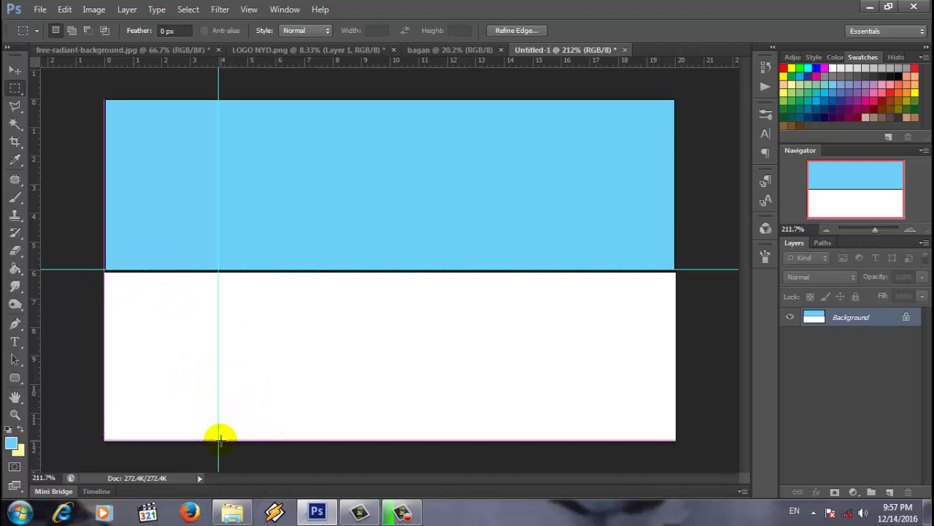
# Outline the lower-left box with a 2 px black stroke.
pyautogui.rightClick(176, 309)
pyautogui.click(213, 262)
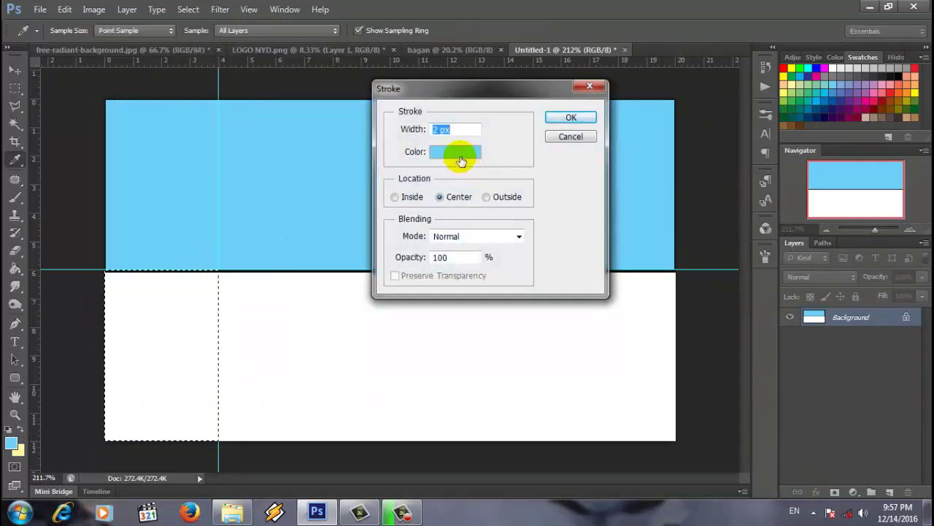
pyautogui.click(455, 152)
pyautogui.click(904, 74)
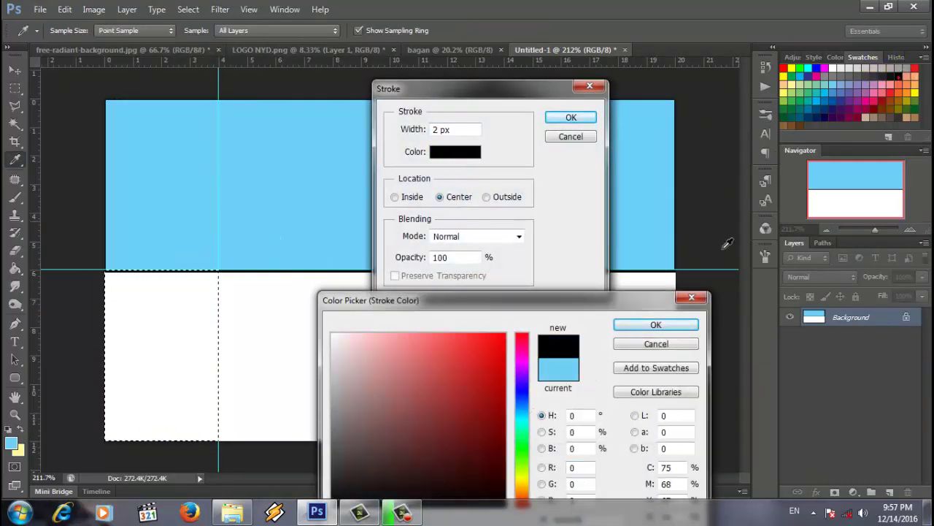
pyautogui.click(656, 324)
pyautogui.click(571, 119)
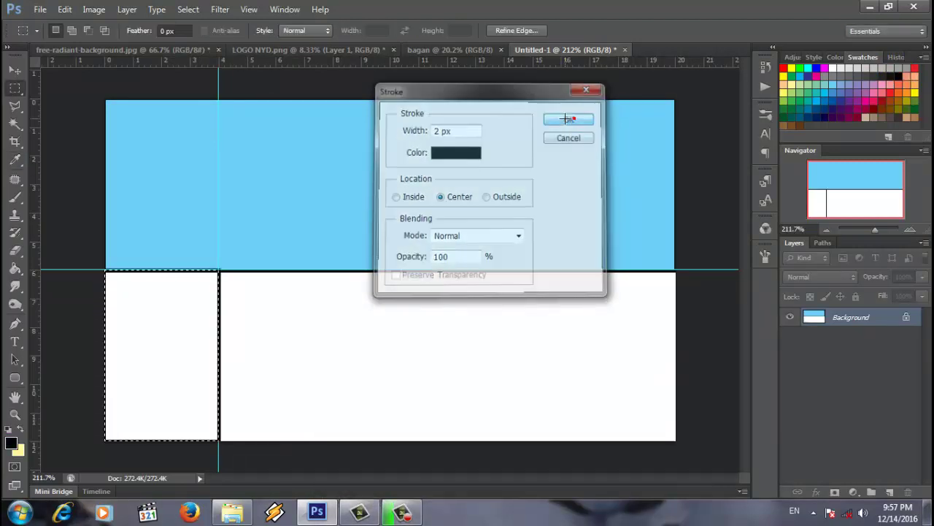
# Deselect and fill the lower-left box pale yellow.
pyautogui.rightClick(167, 98)
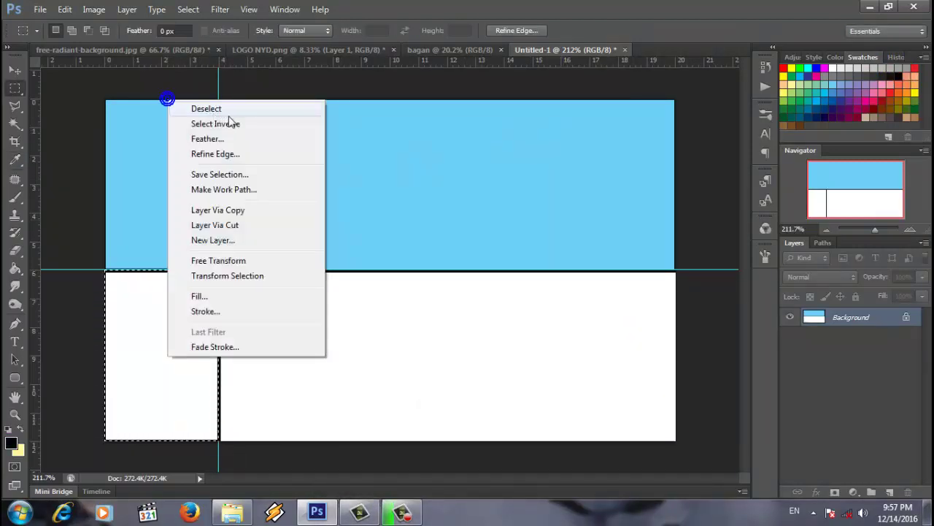
pyautogui.click(219, 107)
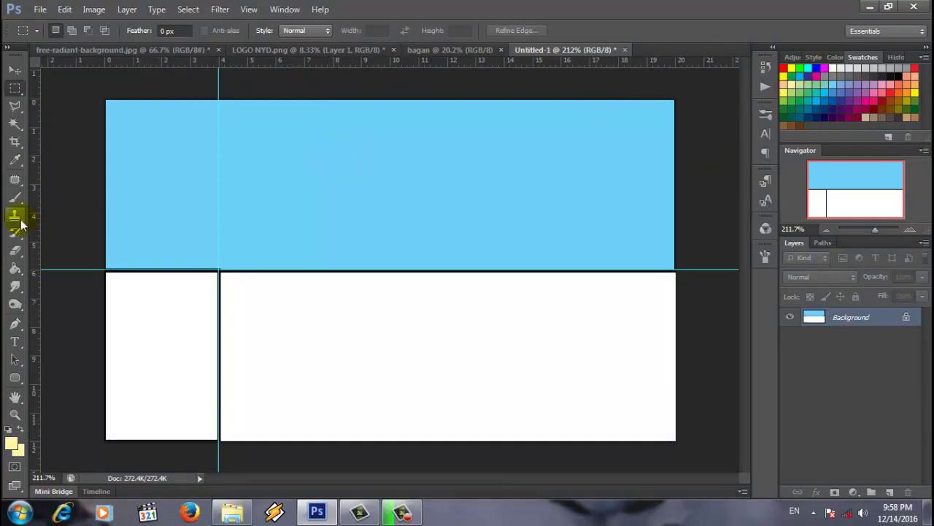
pyautogui.click(16, 267)
pyautogui.click(206, 330)
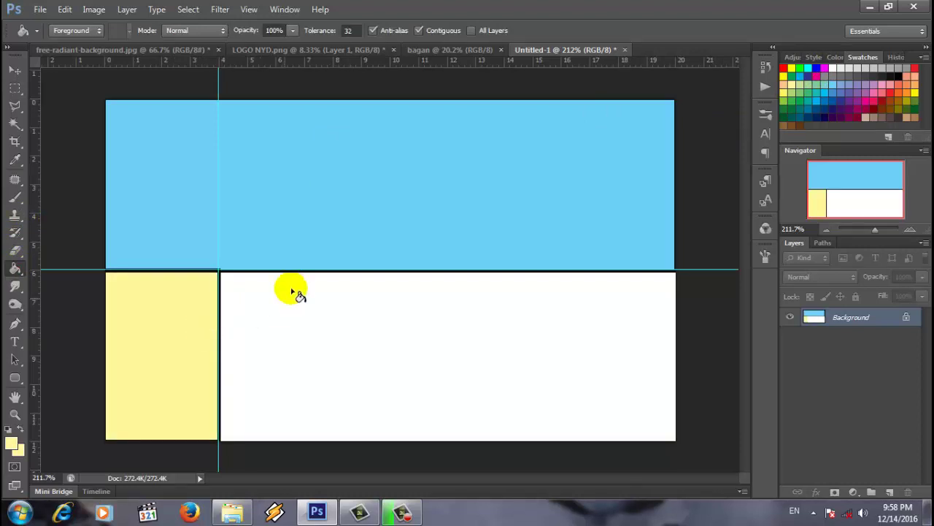
pyautogui.click(15, 70)
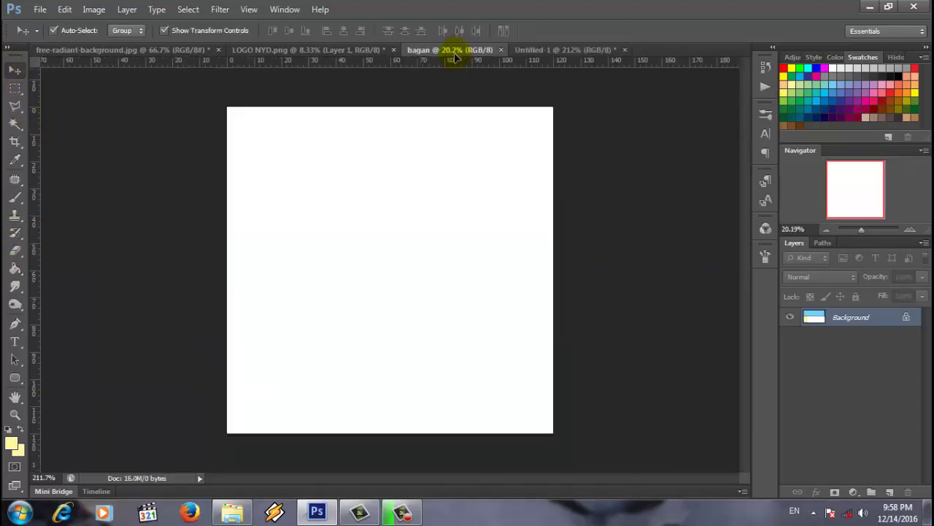
# Copy the chart box into bagan as Layer 1 with a 4 px black outside stroke.
pyautogui.moveTo(516, 138)
pyautogui.mouseDown()
pyautogui.moveTo(313, 200)
pyautogui.moveTo(398, 180)
pyautogui.mouseUp()
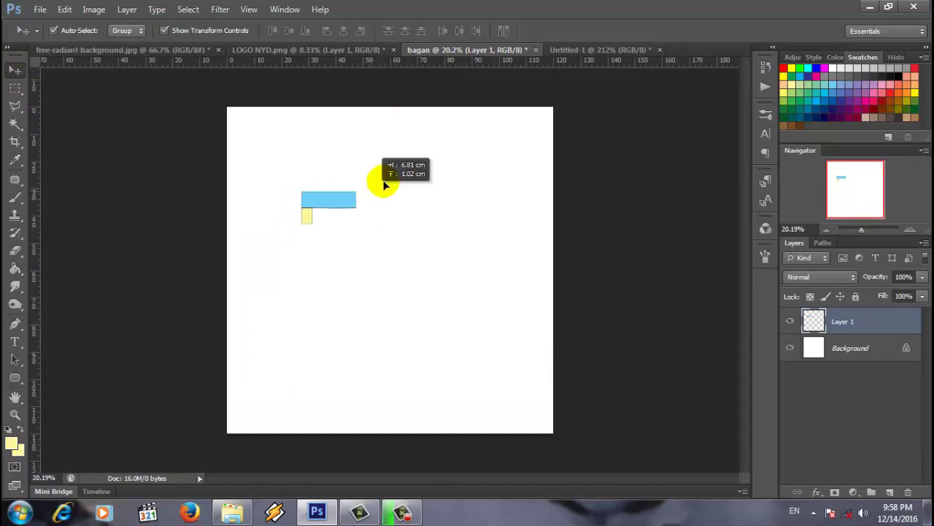
pyautogui.rightClick(843, 321)
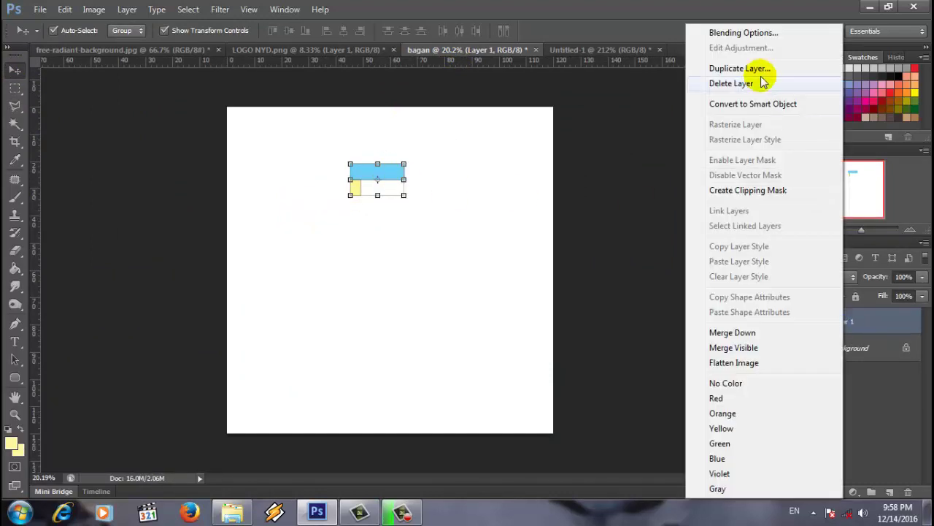
pyautogui.click(744, 33)
pyautogui.click(467, 245)
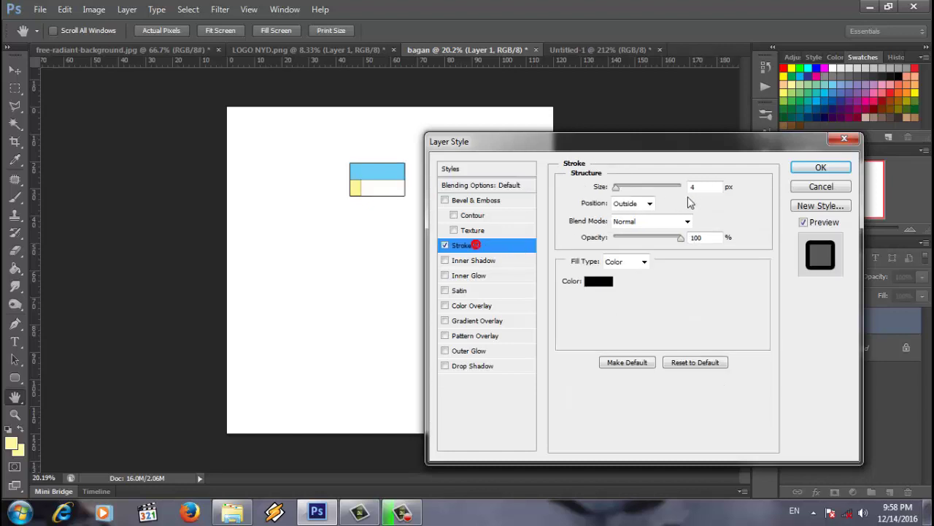
pyautogui.click(819, 167)
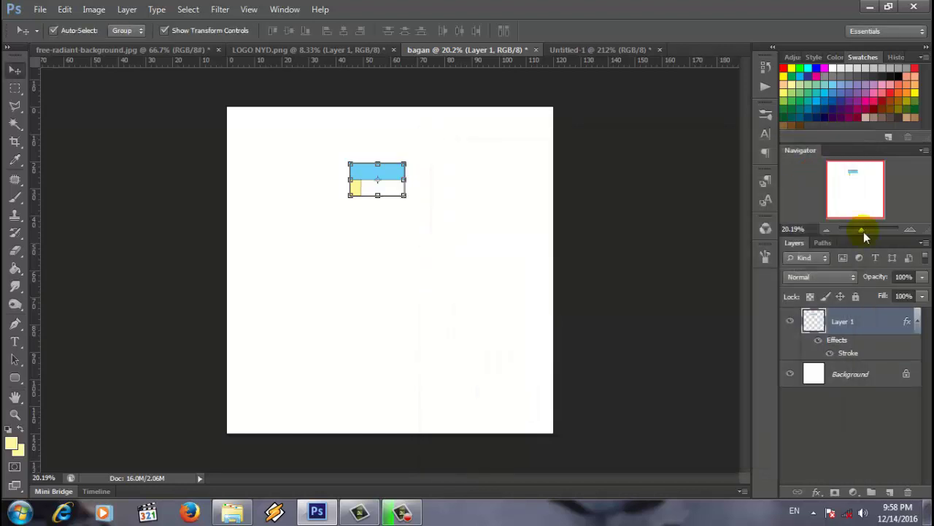
# Zoom in and nudge the chart box slightly to the right.
pyautogui.moveTo(864, 231); pyautogui.dragTo(868, 231)
pyautogui.moveTo(746, 271); pyautogui.dragTo(750, 198)
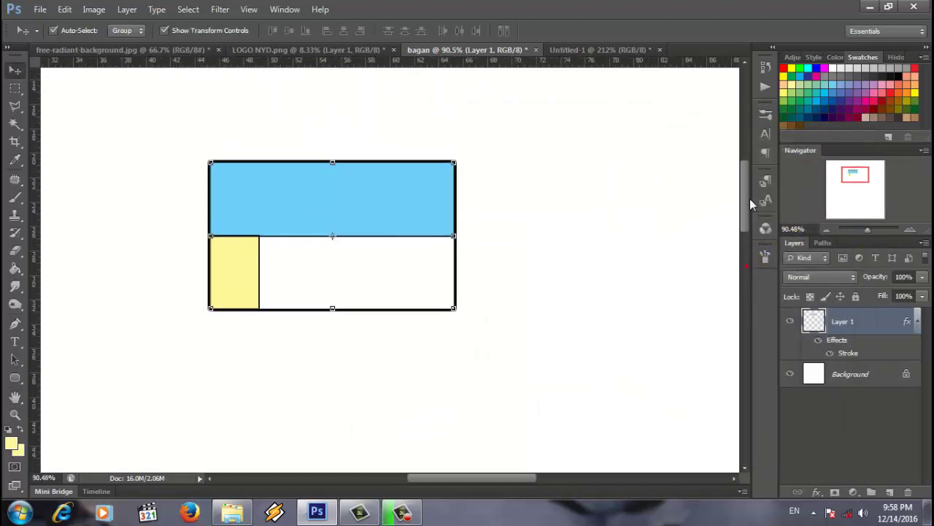
pyautogui.click(616, 192)
pyautogui.moveTo(386, 204)
pyautogui.mouseDown()
pyautogui.moveTo(419, 204)
pyautogui.moveTo(406, 217)
pyautogui.mouseUp()
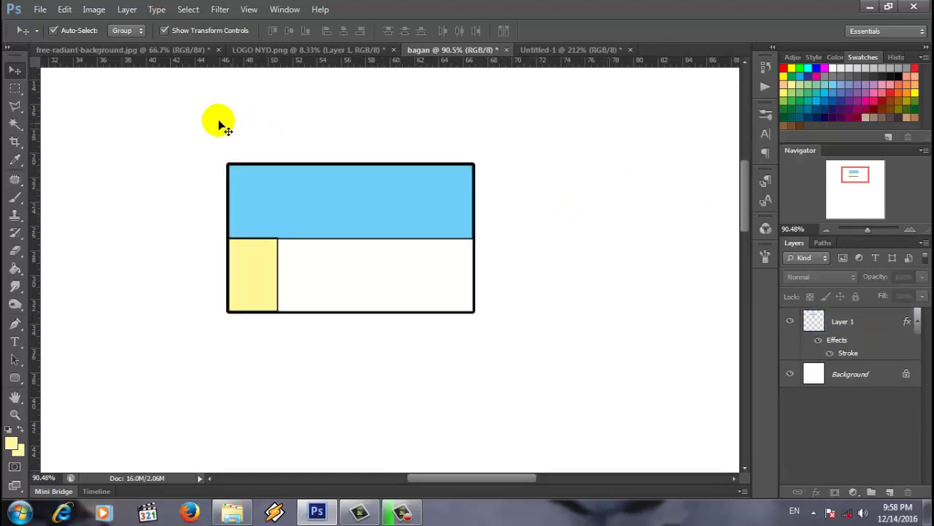
# Create a new blank document, Untitled-2, 20 × 18 cm.
pyautogui.click(38, 12)
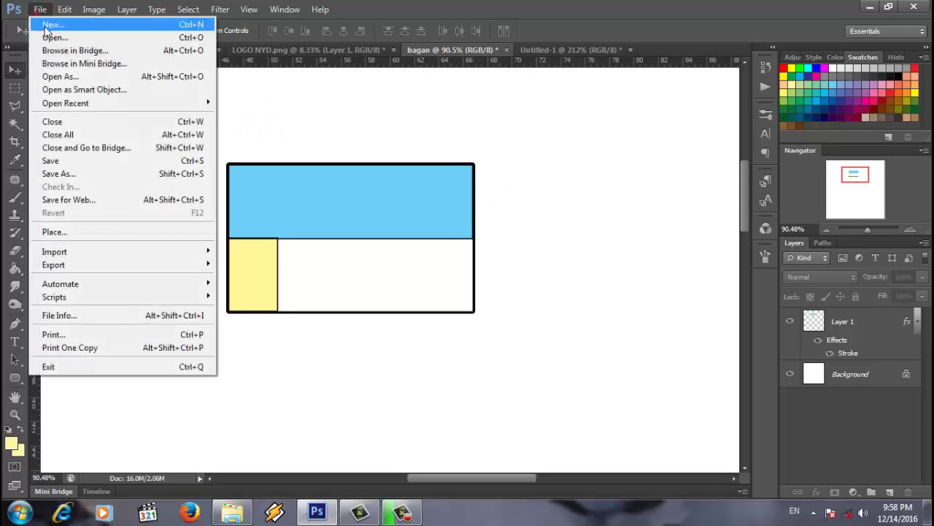
pyautogui.click(45, 22)
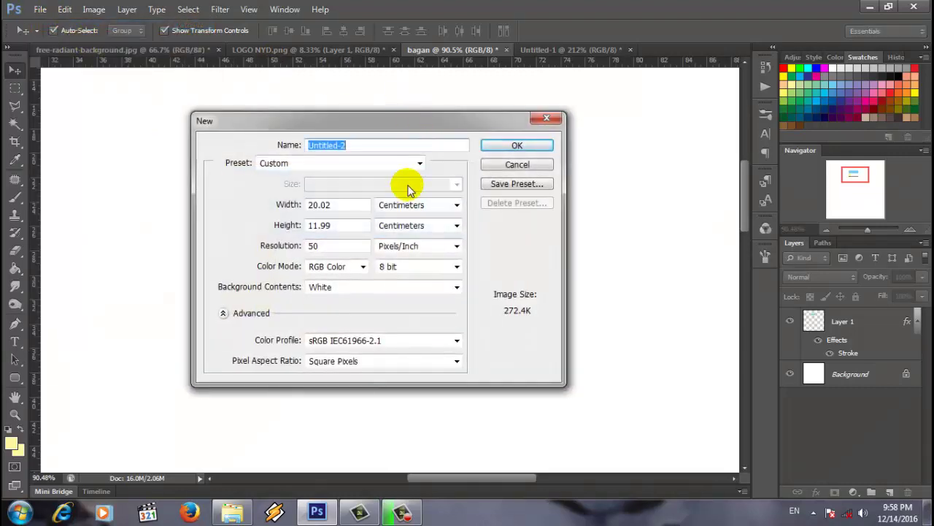
pyautogui.click(336, 204)
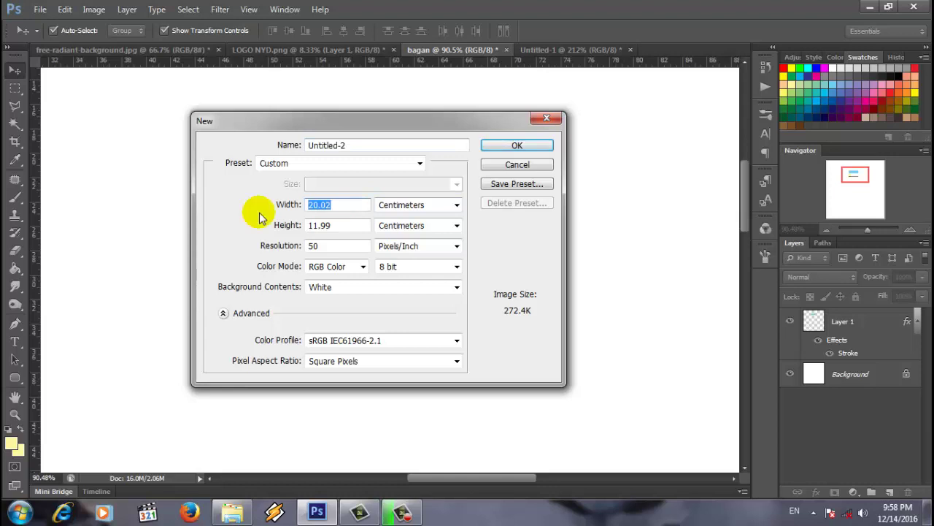
pyautogui.write('20')
pyautogui.click(338, 229)
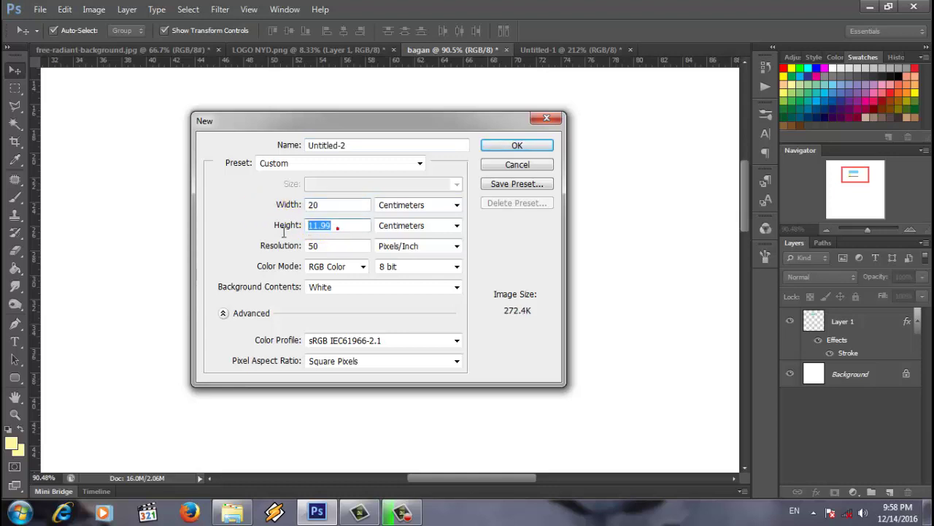
pyautogui.write('18')
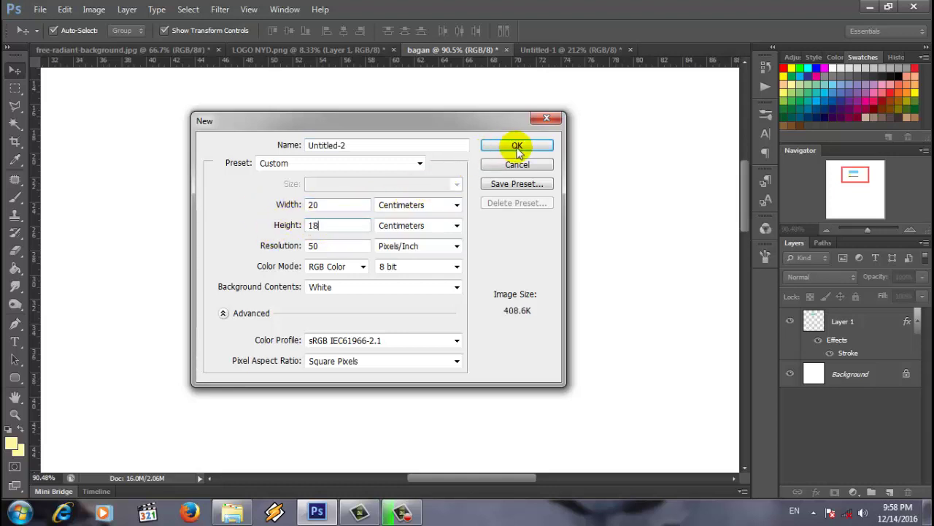
pyautogui.click(530, 143)
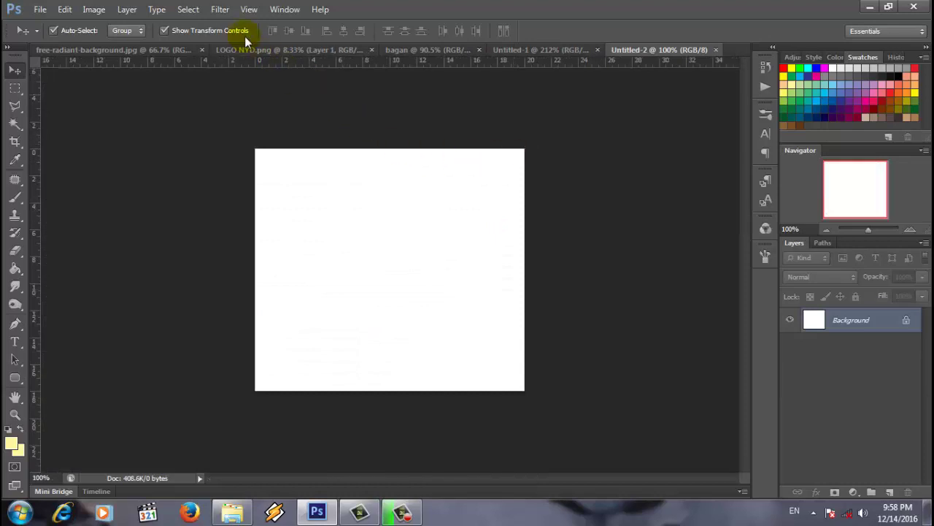
# Add a vertical guide at 4 cm.
pyautogui.click(248, 10)
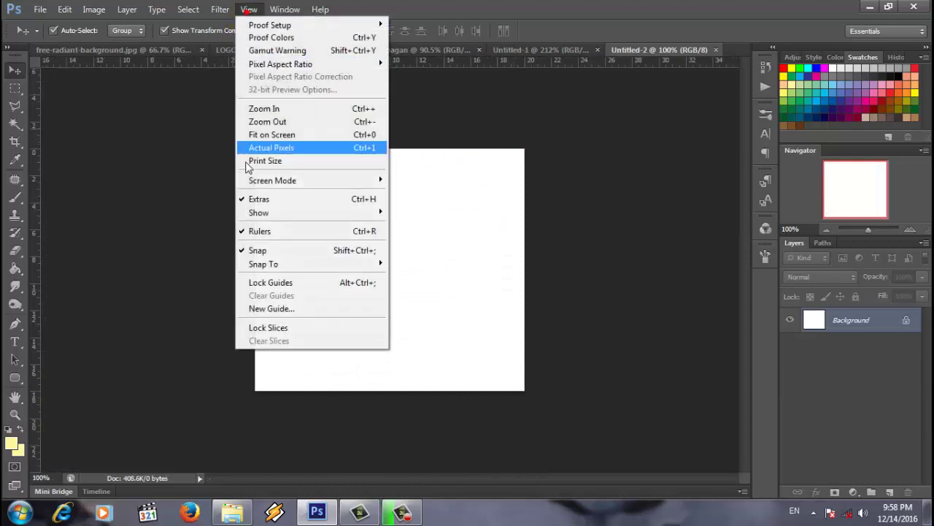
pyautogui.click(274, 306)
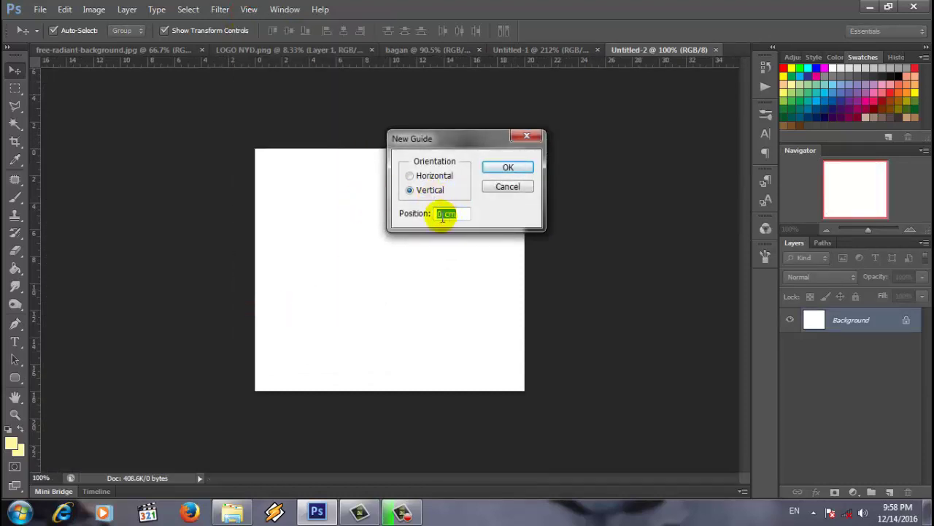
pyautogui.write('4')
pyautogui.click(502, 167)
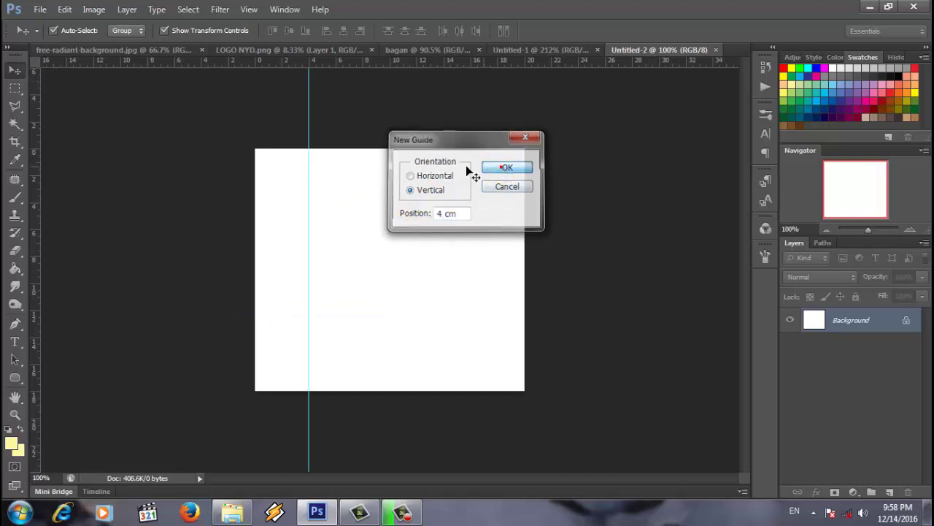
# Add horizontal guides at 6 cm and 12 cm.
pyautogui.click(252, 14)
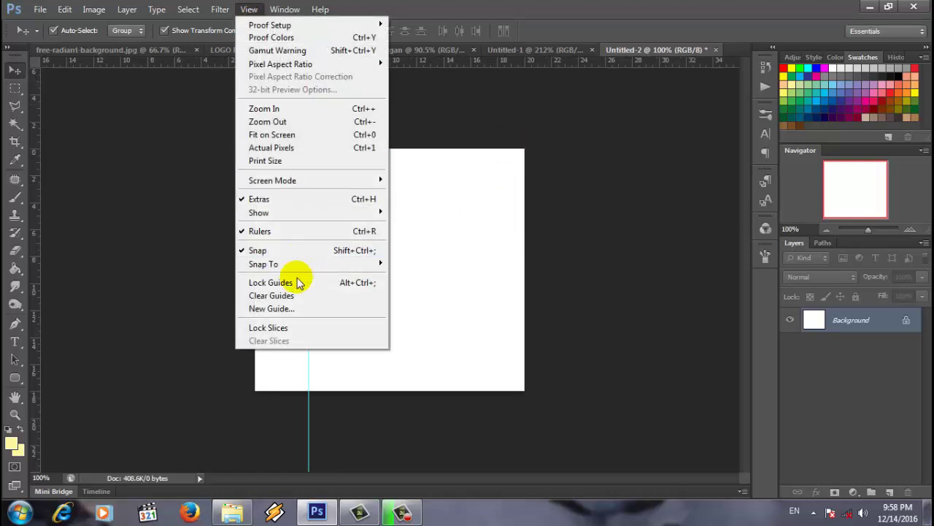
pyautogui.click(302, 308)
pyautogui.click(431, 175)
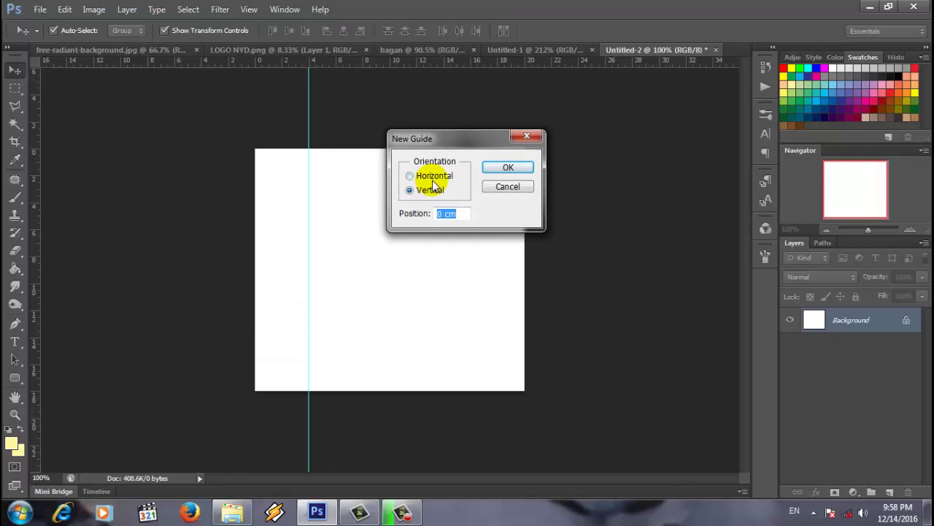
pyautogui.click(418, 216)
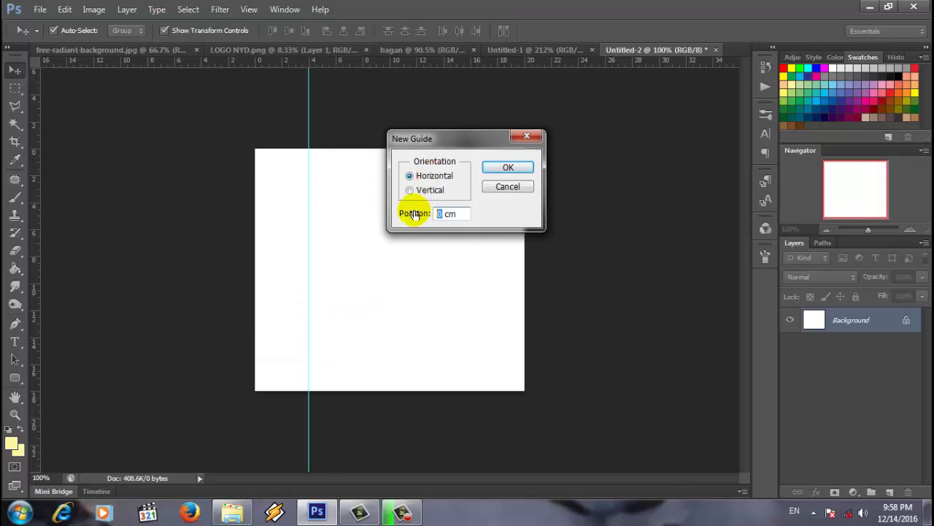
pyautogui.write('6')
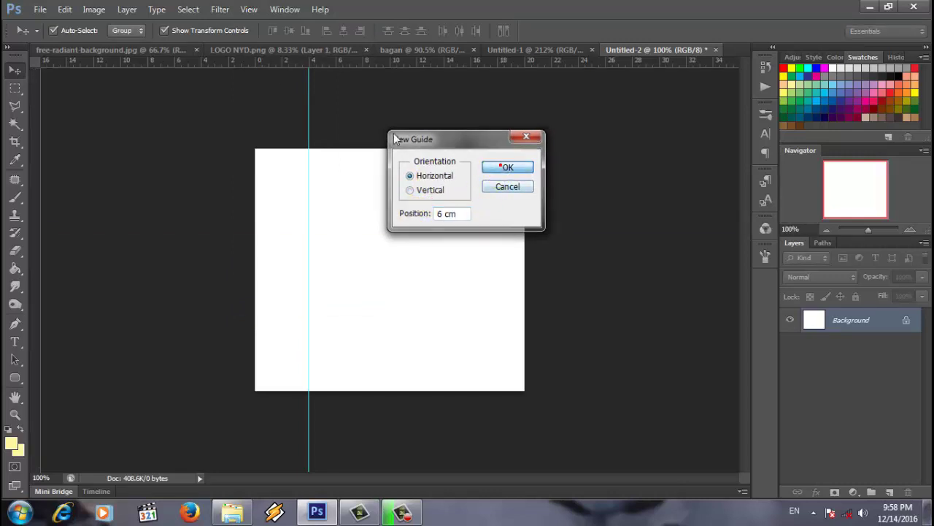
pyautogui.click(508, 167)
pyautogui.click(249, 9)
pyautogui.click(302, 308)
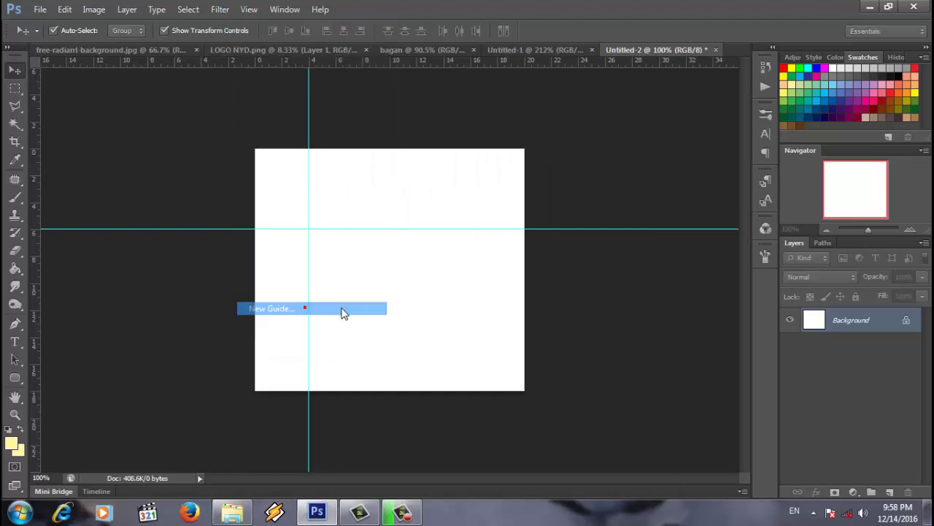
pyautogui.write('12')
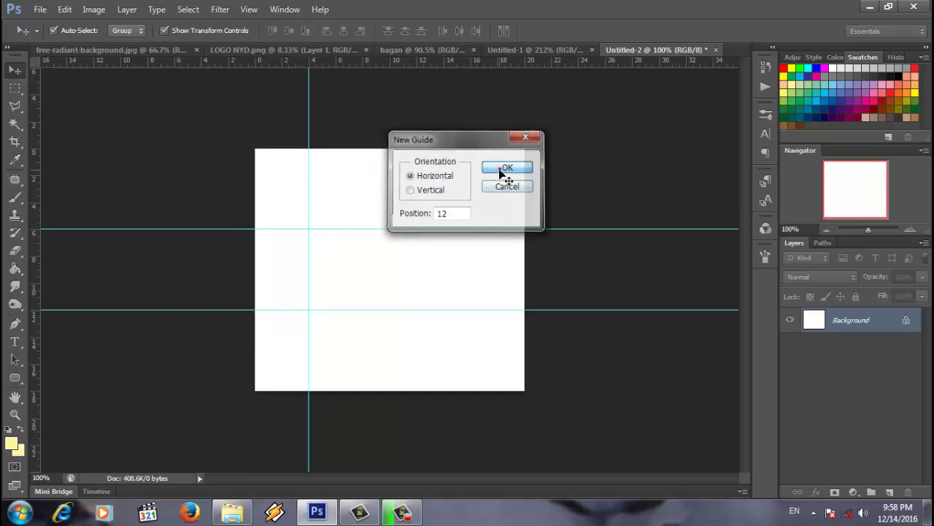
pyautogui.click(499, 170)
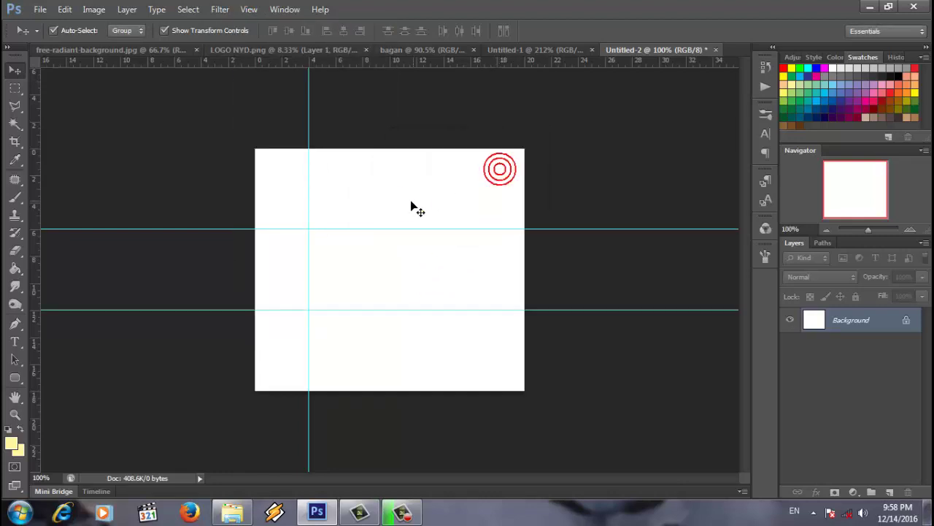
pyautogui.click(15, 88)
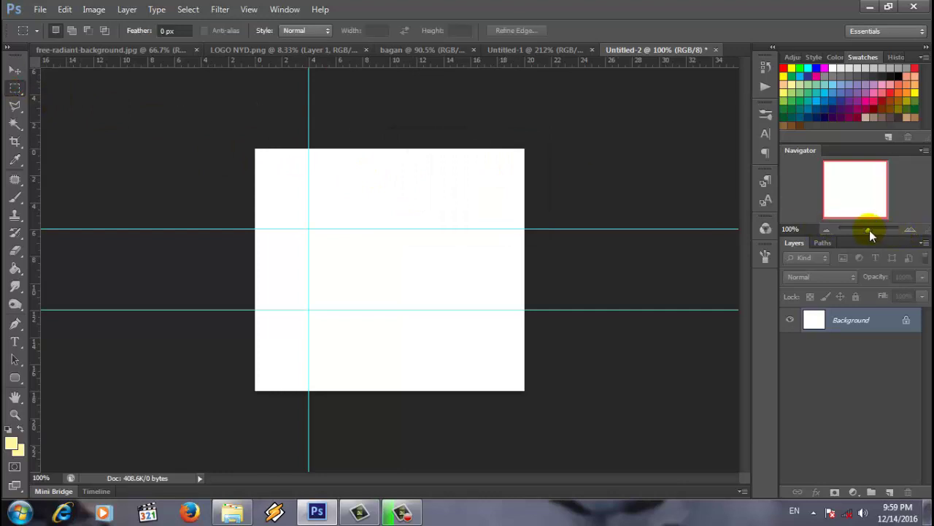
# Select the top band above the 6 cm guide and fill it cyan.
pyautogui.moveTo(869, 230); pyautogui.dragTo(872, 234)
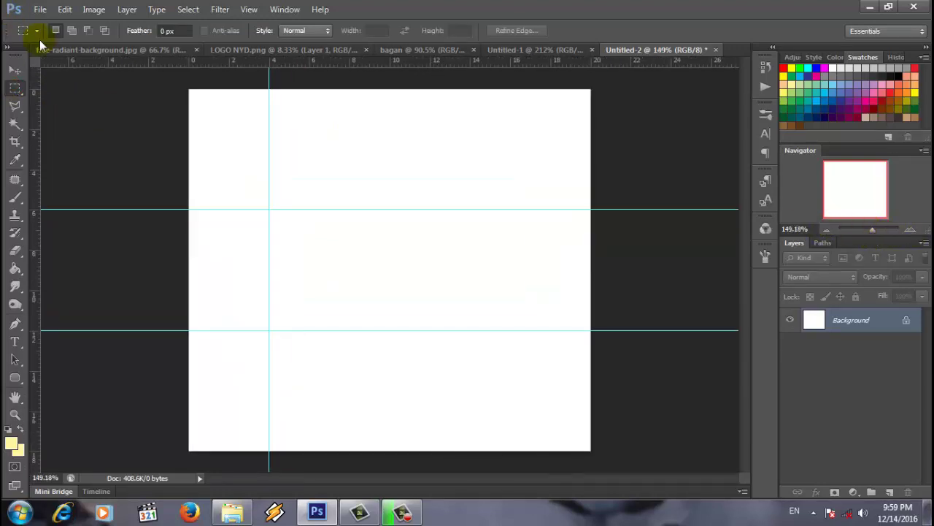
pyautogui.moveTo(188, 89); pyautogui.dragTo(588, 205)
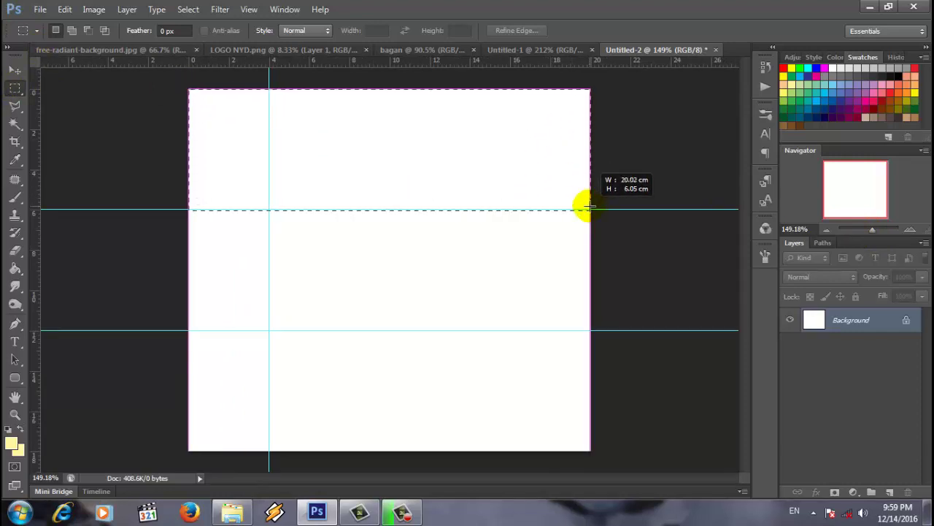
pyautogui.moveTo(587, 205); pyautogui.dragTo(584, 204)
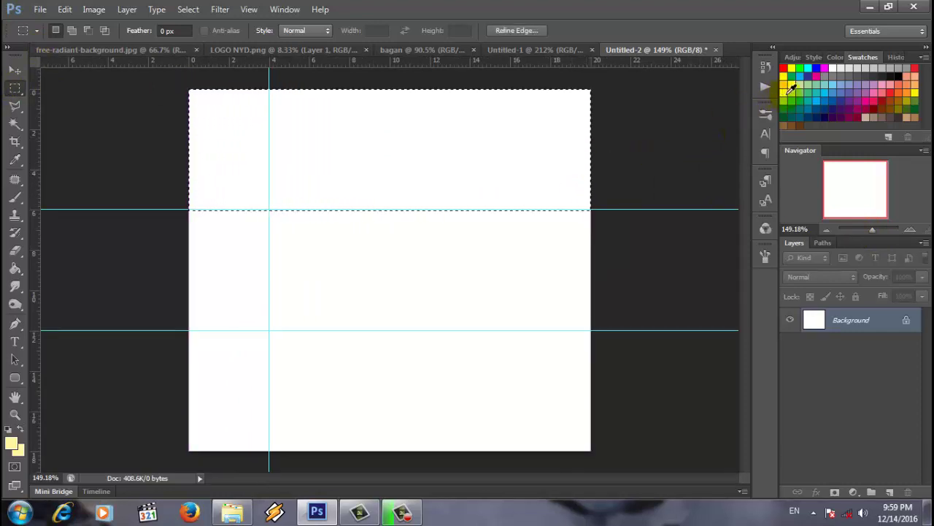
pyautogui.click(13, 140)
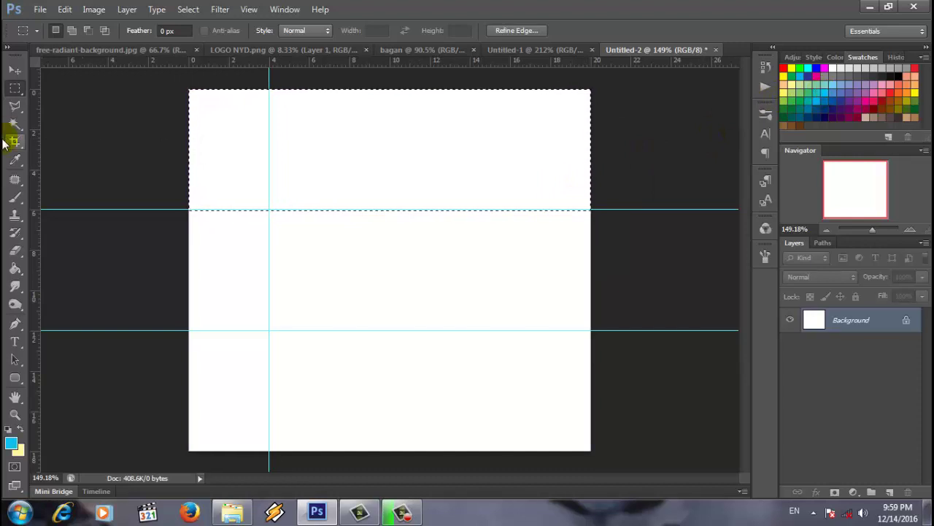
pyautogui.click(15, 268)
pyautogui.click(429, 108)
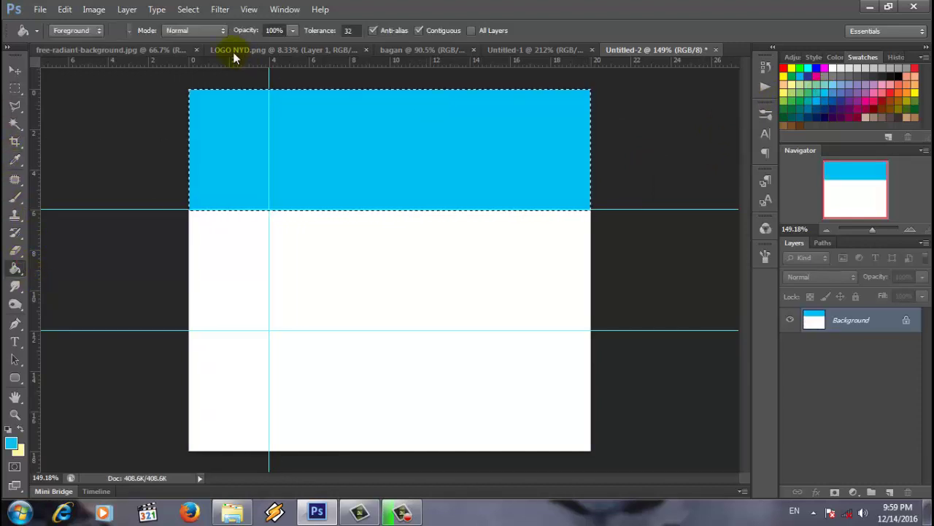
# Outline the cyan band with a 2 px black stroke and deselect.
pyautogui.click(64, 8)
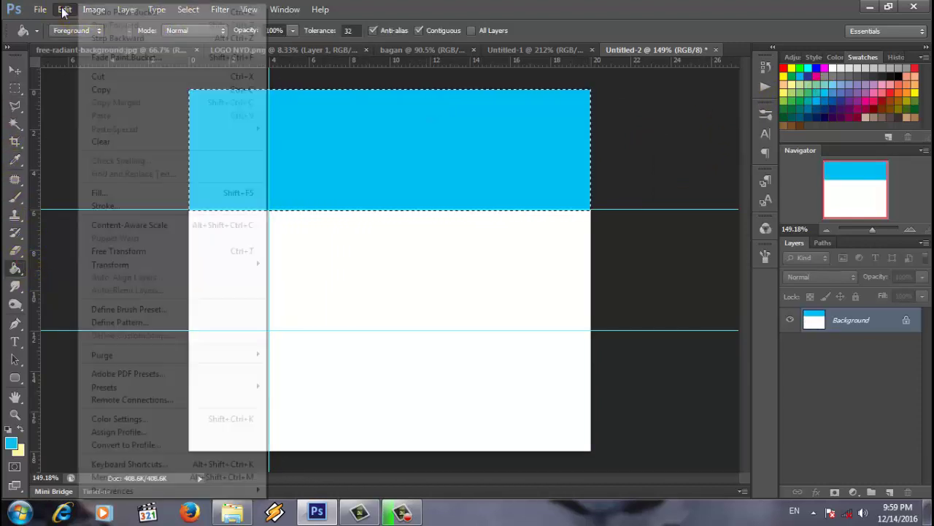
pyautogui.click(106, 206)
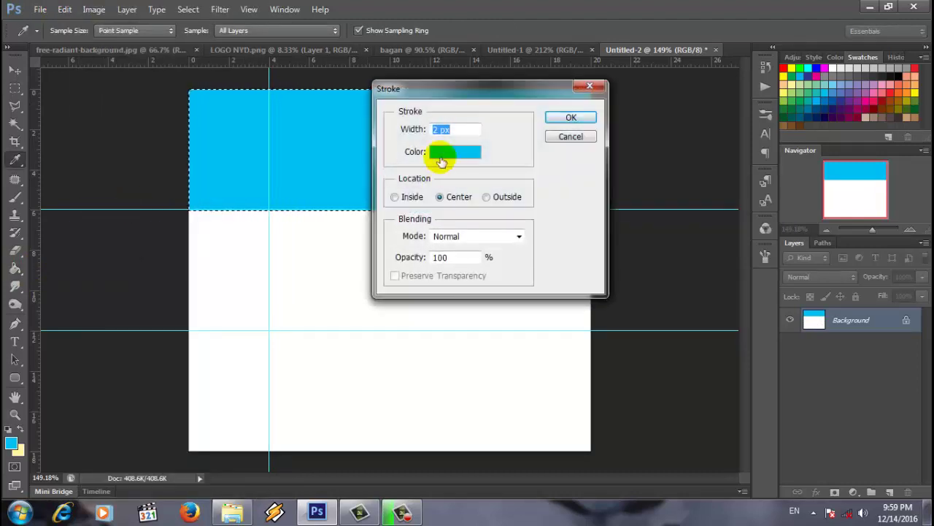
pyautogui.click(443, 151)
pyautogui.click(901, 72)
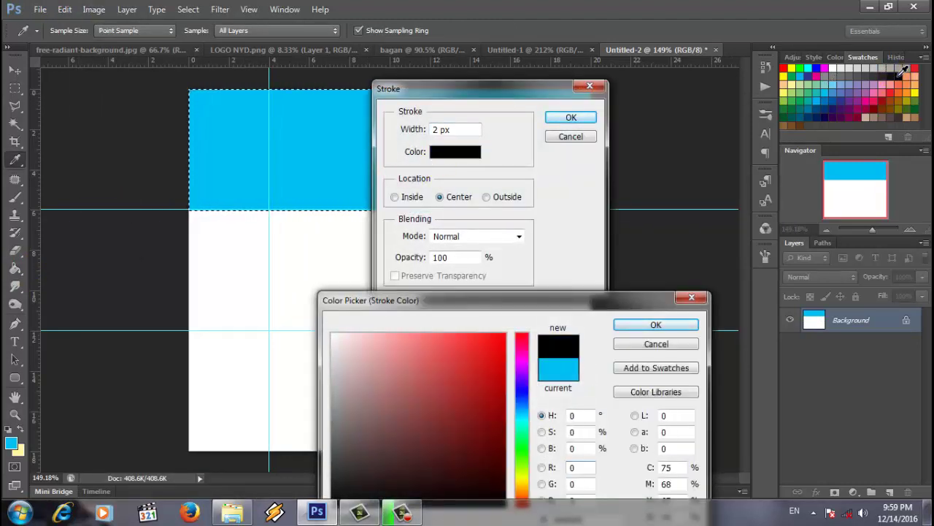
pyautogui.click(656, 324)
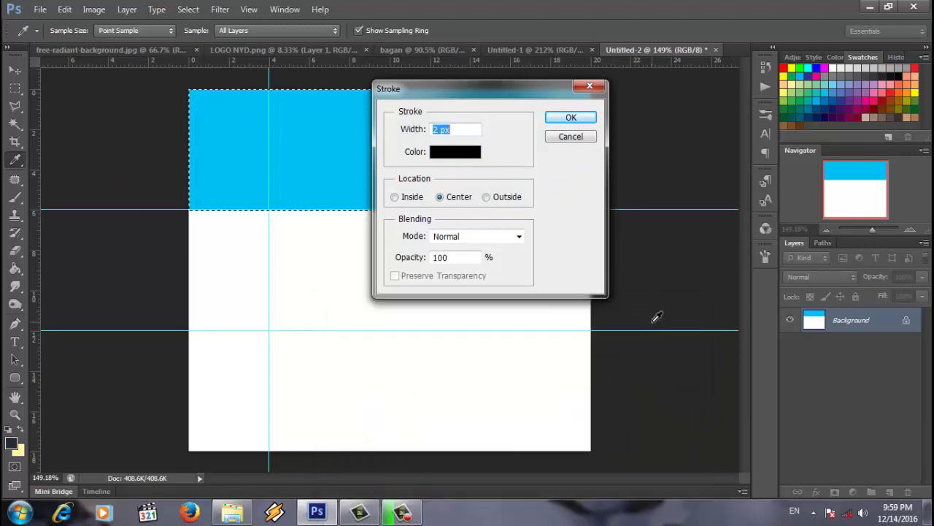
pyautogui.click(563, 119)
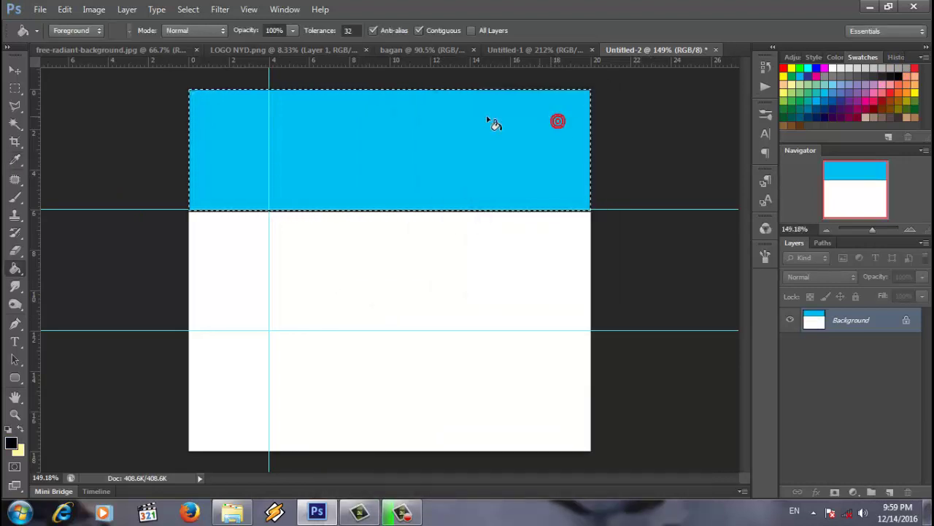
pyautogui.click(202, 11)
pyautogui.click(199, 36)
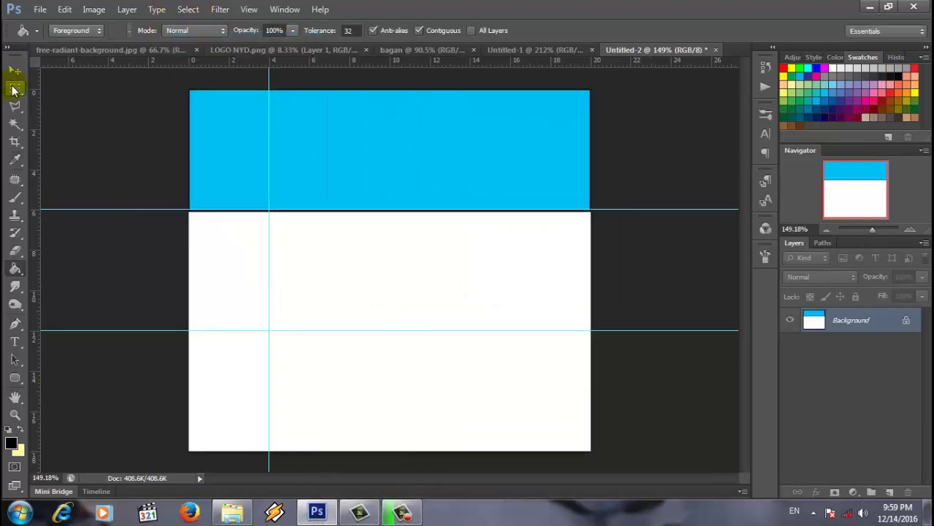
pyautogui.click(15, 88)
# Outline the left strip below the cyan band with a black stroke, then deselect.
pyautogui.rightClick(13, 89)
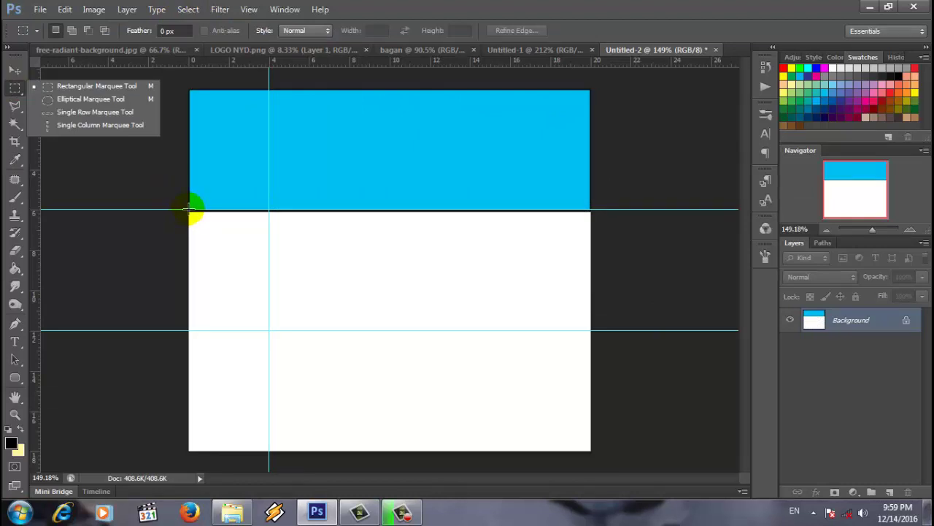
pyautogui.moveTo(189, 209); pyautogui.dragTo(269, 448)
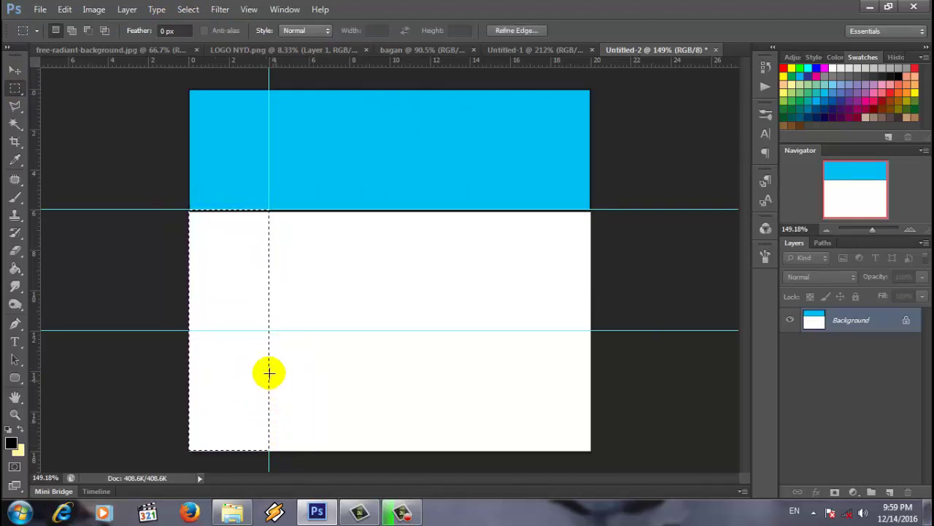
pyautogui.click(65, 12)
pyautogui.click(91, 205)
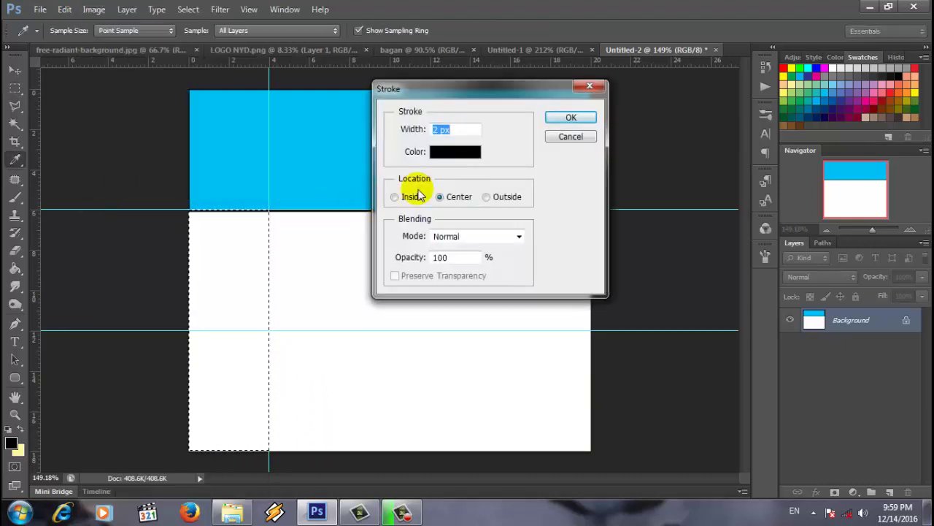
pyautogui.click(563, 119)
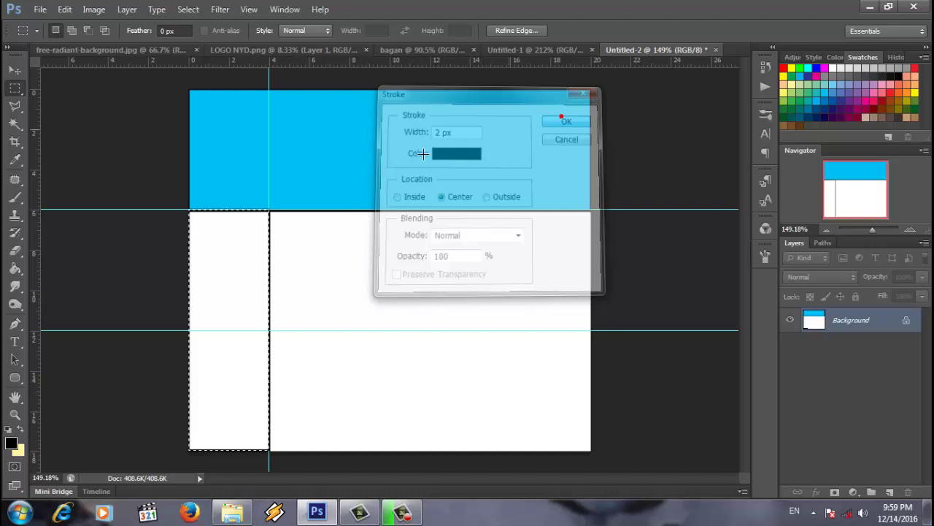
pyautogui.rightClick(291, 138)
pyautogui.click(332, 146)
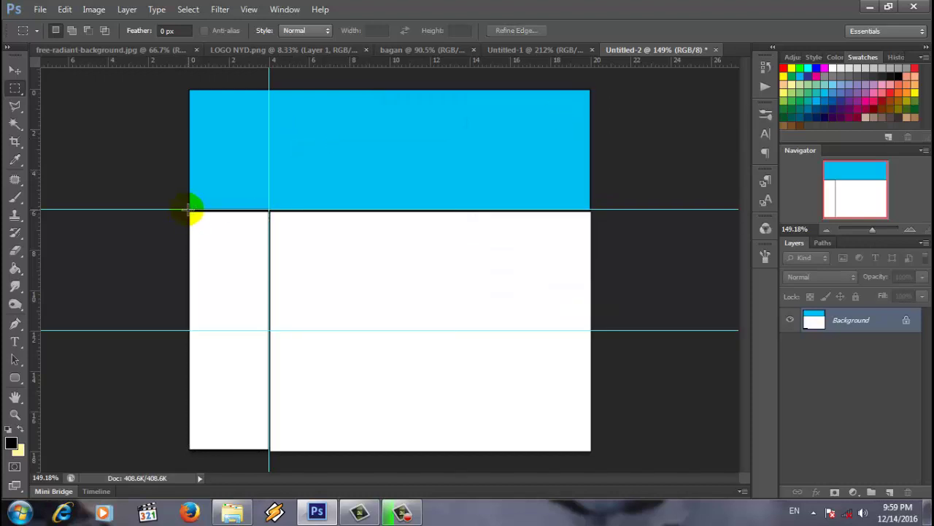
# Outline the middle band between the two horizontal guides in black, then deselect.
pyautogui.moveTo(189, 209); pyautogui.dragTo(588, 326)
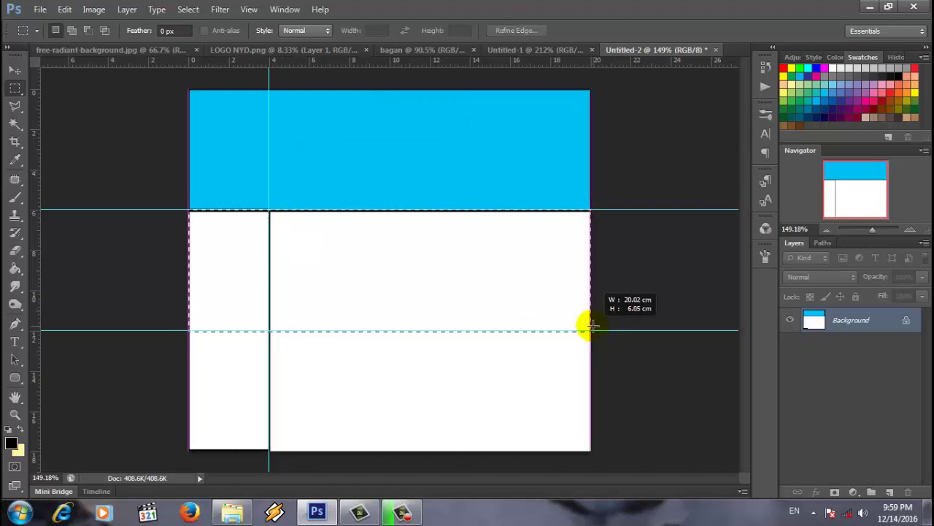
pyautogui.rightClick(383, 243)
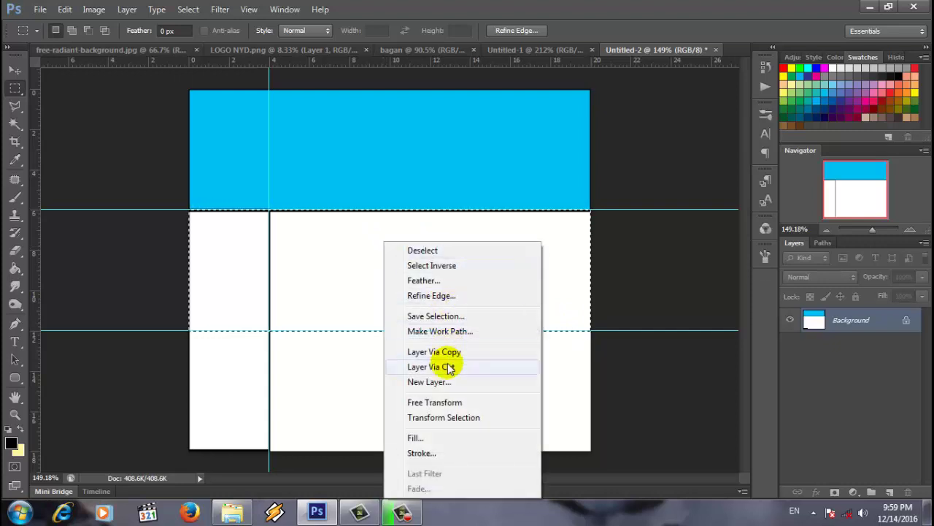
pyautogui.click(427, 451)
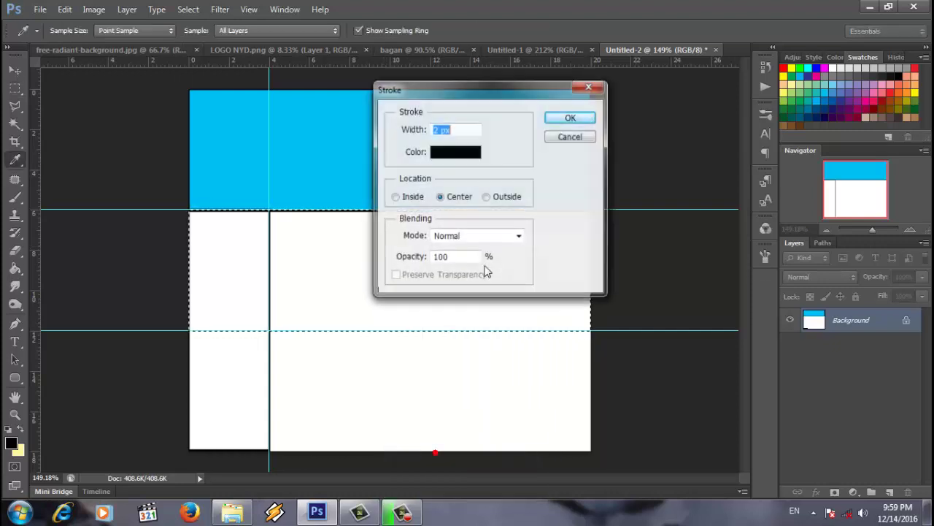
pyautogui.click(561, 118)
pyautogui.rightClick(335, 173)
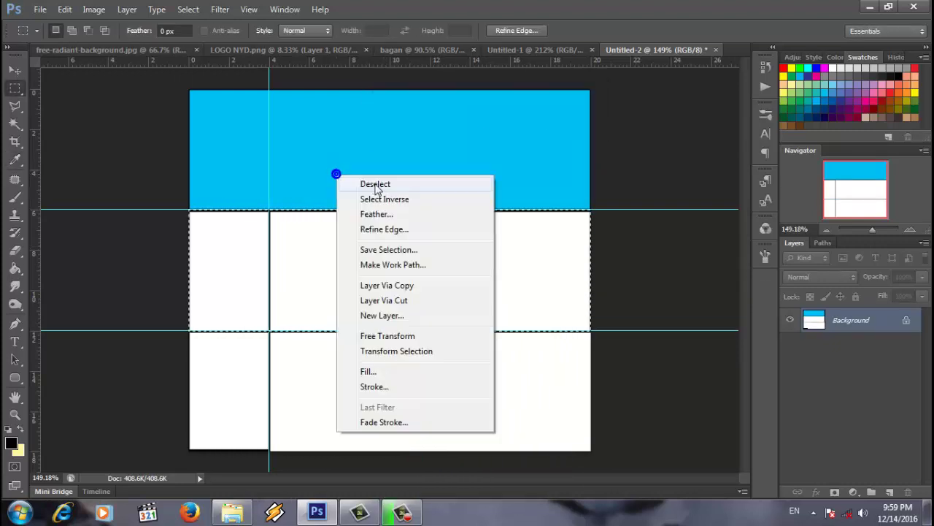
pyautogui.click(377, 185)
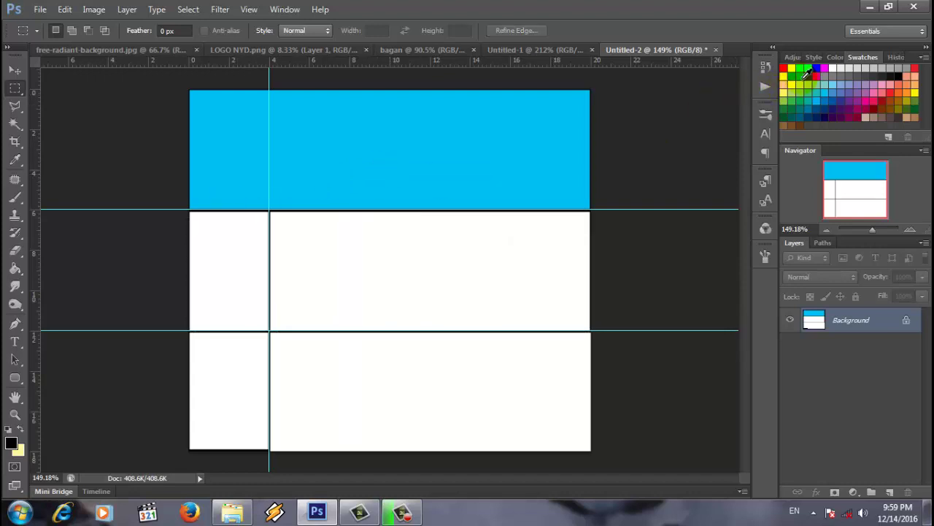
# Fill the middle-left and bottom-left cells pale yellow.
pyautogui.click(14, 268)
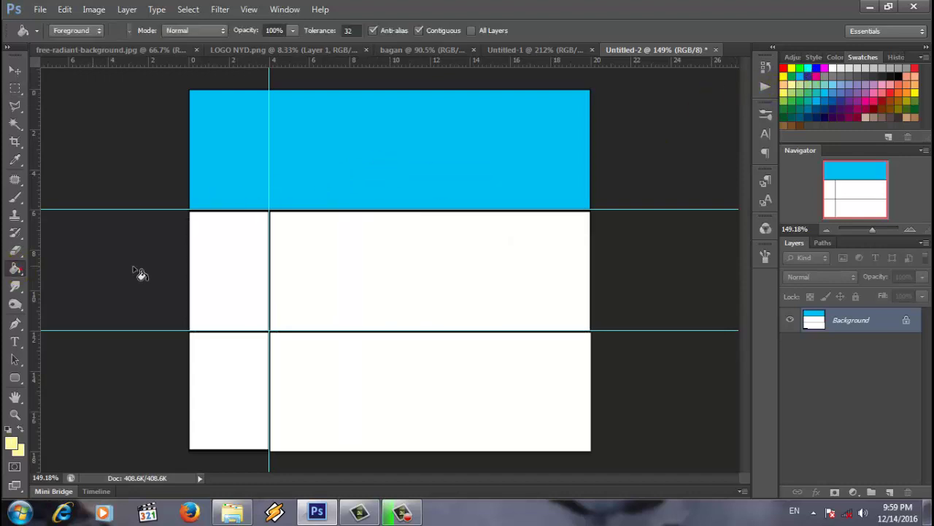
pyautogui.click(227, 271)
pyautogui.click(232, 372)
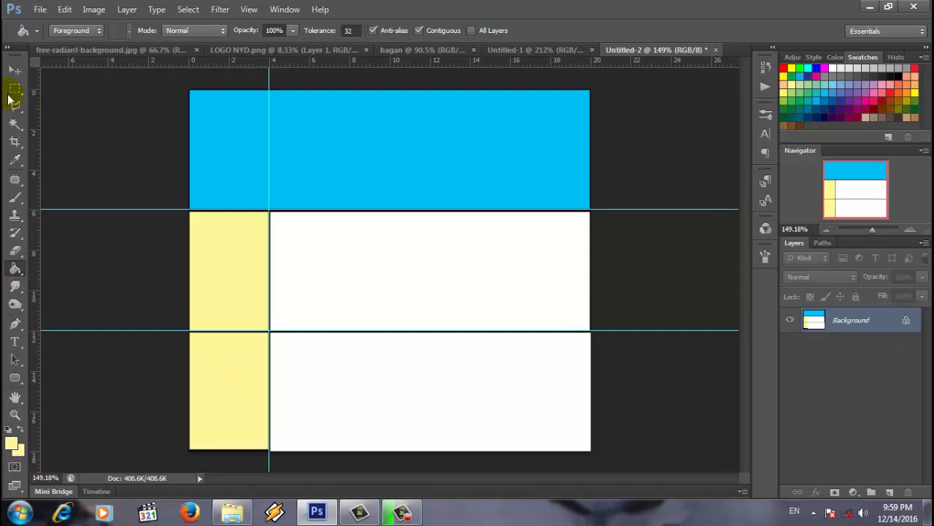
pyautogui.click(17, 75)
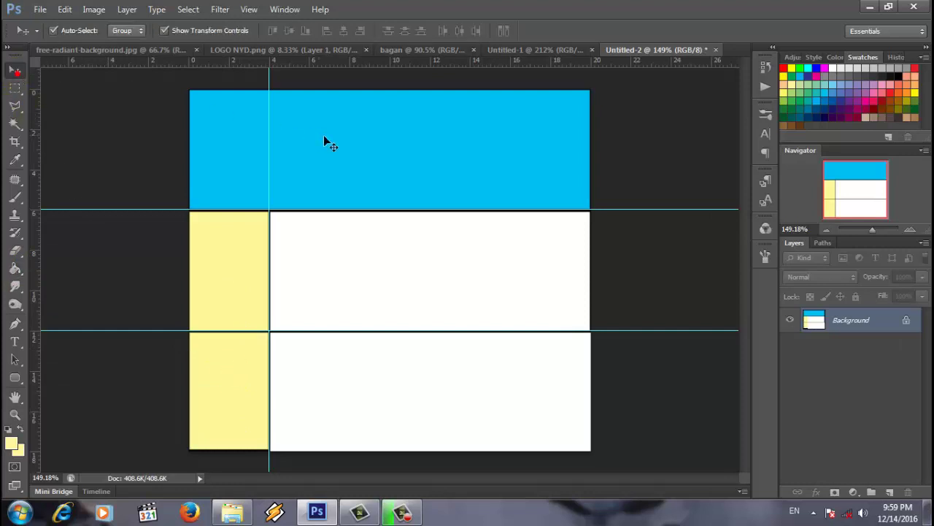
# Drag the coloured table into bagan as Layer 2 with a 4 px black outside stroke.
pyautogui.click(407, 51)
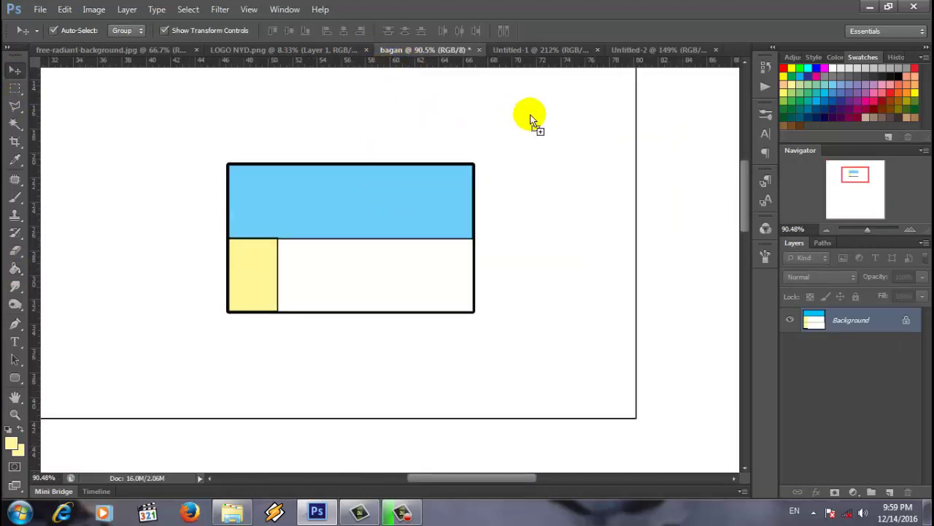
pyautogui.moveTo(531, 119); pyautogui.dragTo(626, 130)
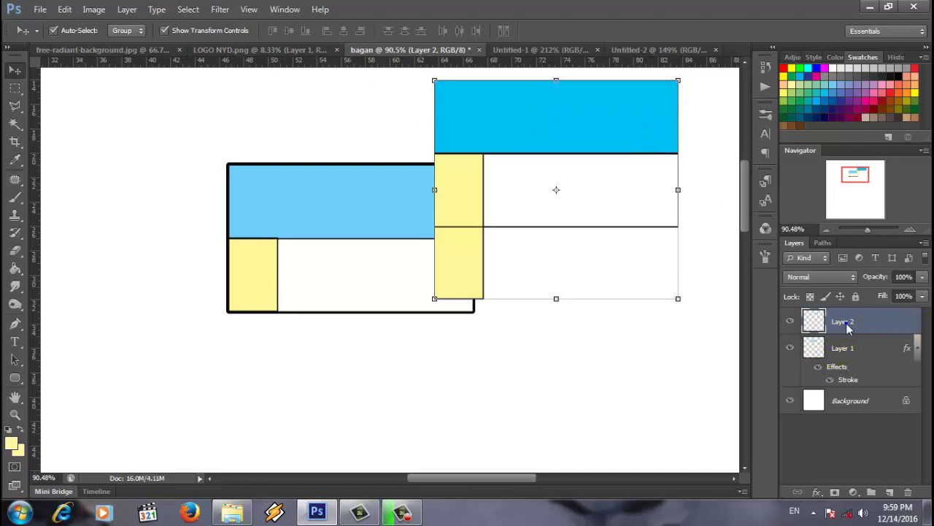
pyautogui.rightClick(848, 328)
pyautogui.click(738, 32)
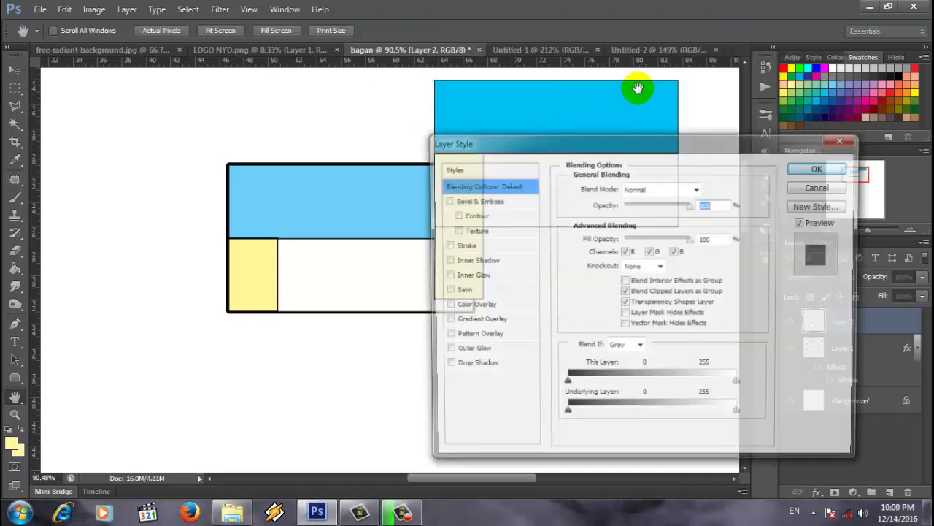
pyautogui.click(462, 245)
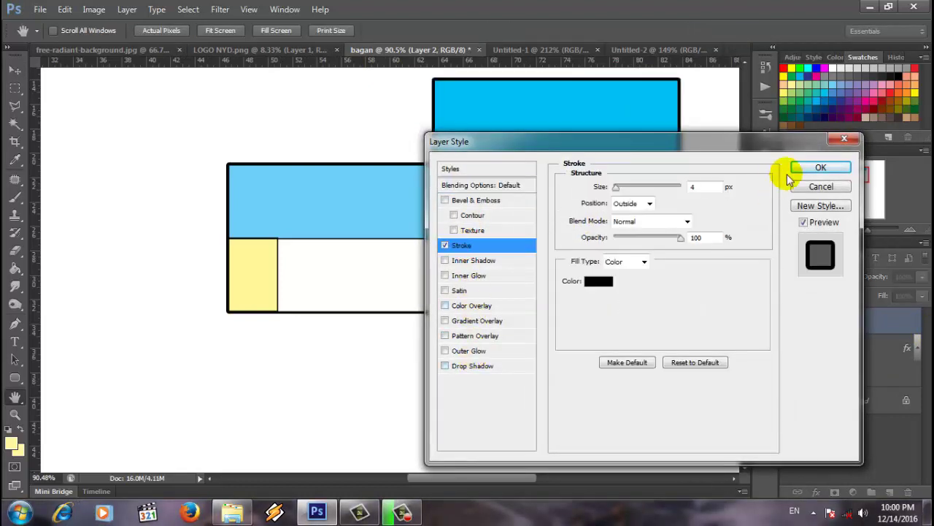
pyautogui.click(819, 168)
# Position the second box below the first one in bagan.
pyautogui.press('v')
pyautogui.moveTo(601, 119); pyautogui.dragTo(621, 190)
pyautogui.scroll(-3, 620, 191)
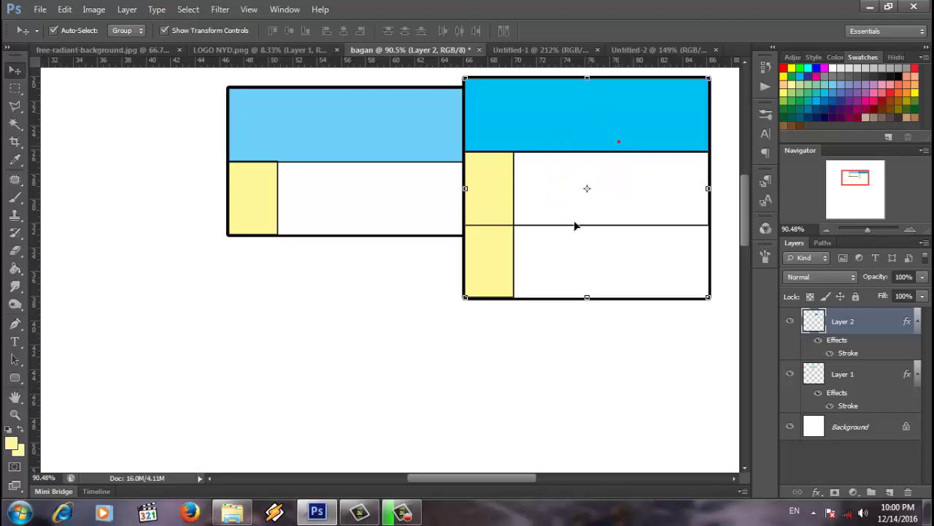
pyautogui.moveTo(619, 141); pyautogui.dragTo(519, 305)
# Rasterize the stroke styles of Layer 2 and Layer 1, and shift the lower box right.
pyautogui.rightClick(849, 331)
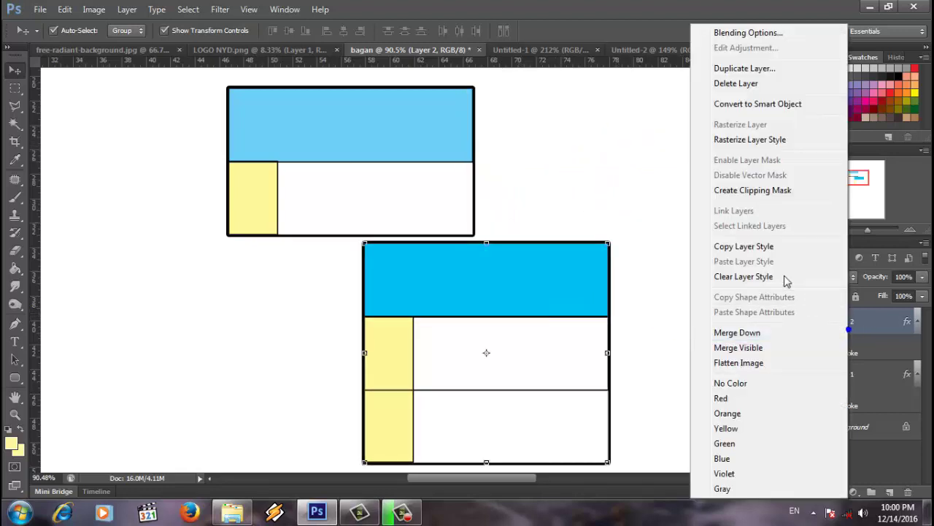
pyautogui.click(755, 139)
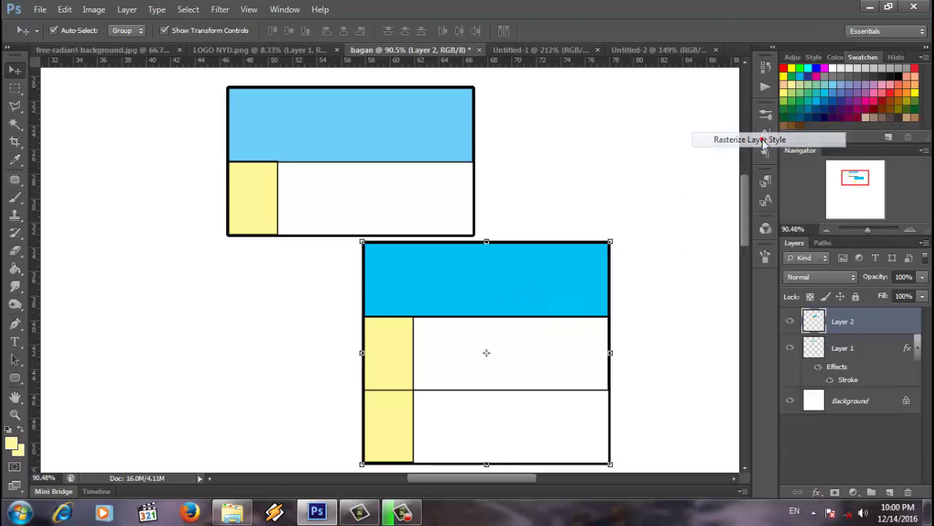
pyautogui.click(866, 352)
pyautogui.rightClick(865, 353)
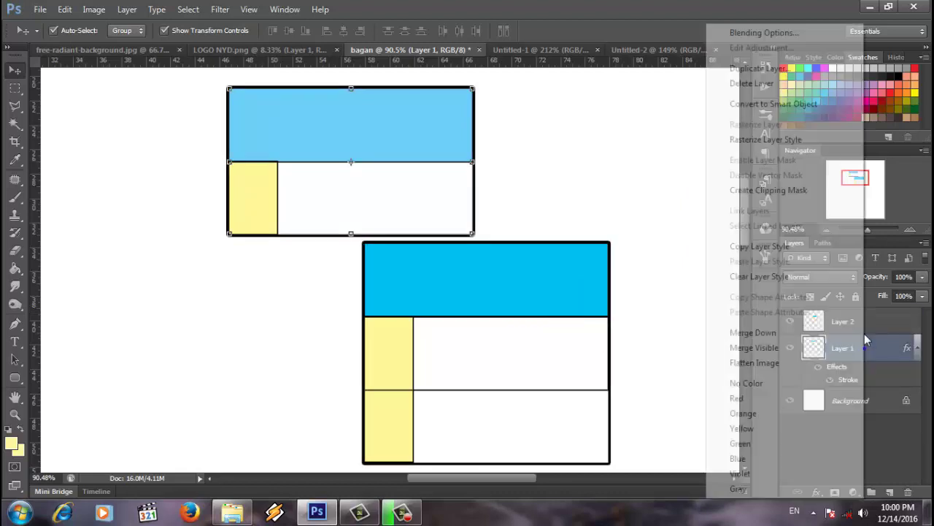
pyautogui.click(801, 145)
pyautogui.moveTo(552, 272); pyautogui.dragTo(622, 261)
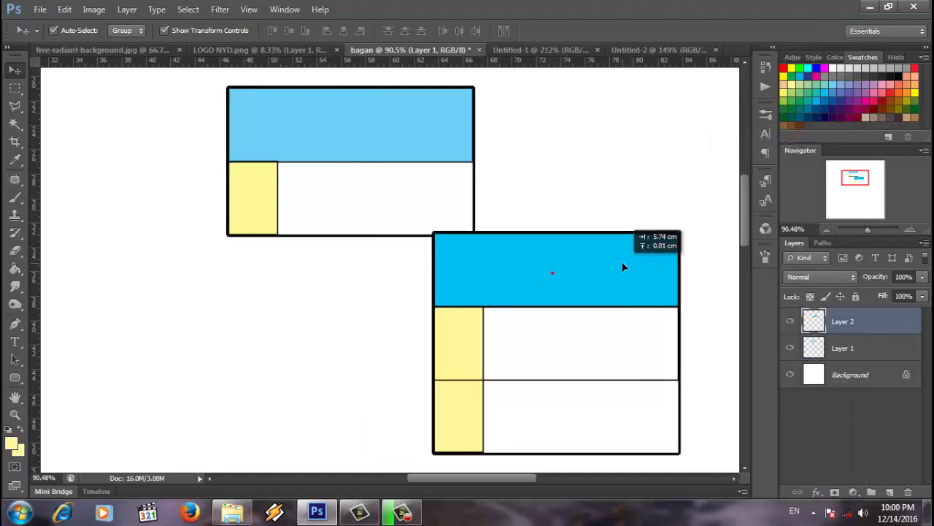
pyautogui.moveTo(866, 230); pyautogui.dragTo(863, 233)
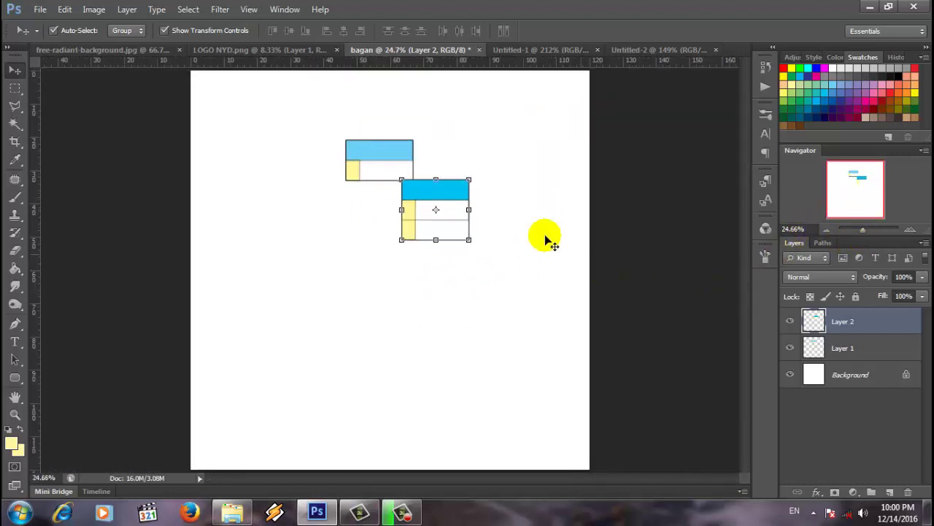
# Duplicate Layer 1 below the top box, moving the other box to the left side.
pyautogui.moveTo(382, 154); pyautogui.dragTo(389, 117)
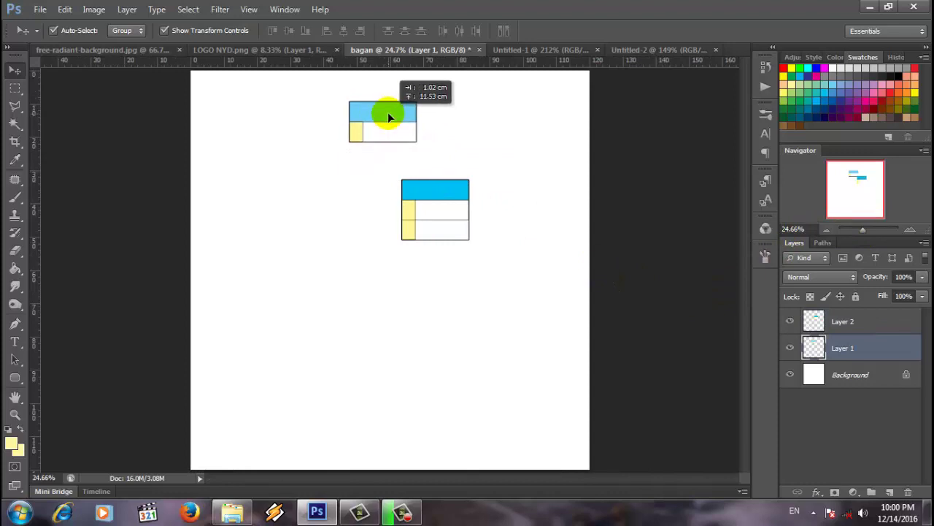
pyautogui.moveTo(442, 206); pyautogui.dragTo(309, 239)
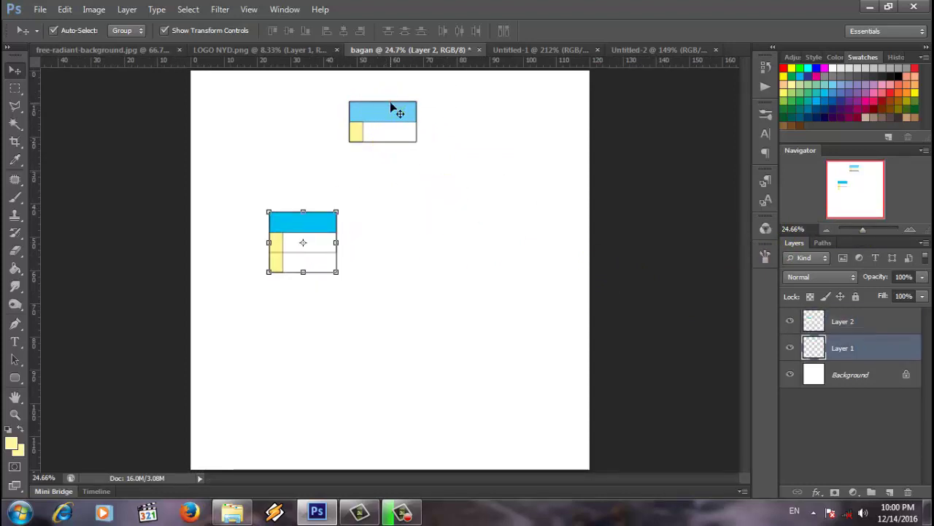
pyautogui.rightClick(851, 349)
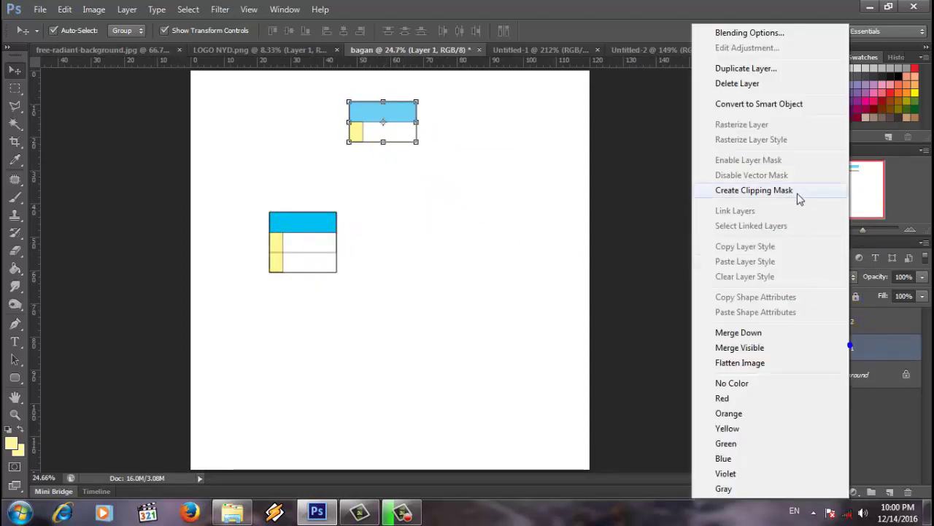
pyautogui.click(716, 66)
pyautogui.click(589, 154)
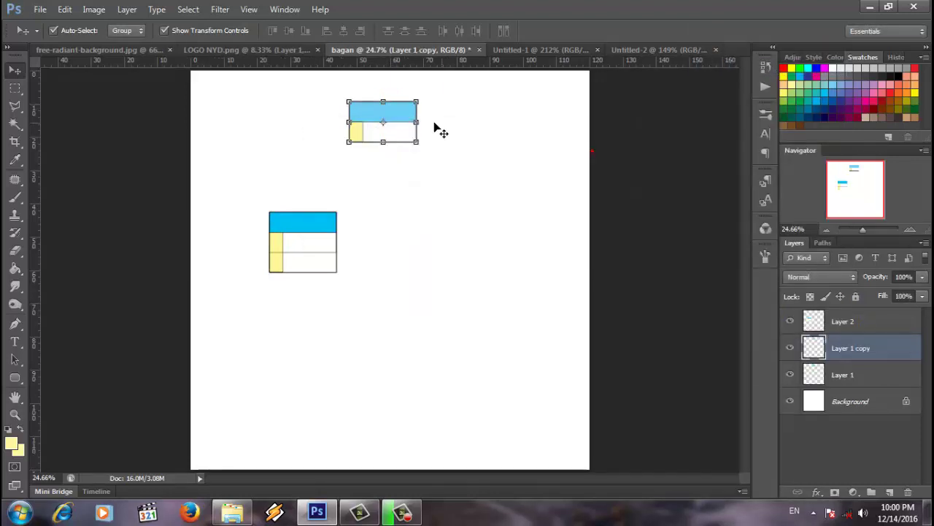
pyautogui.moveTo(397, 135); pyautogui.dragTo(397, 195)
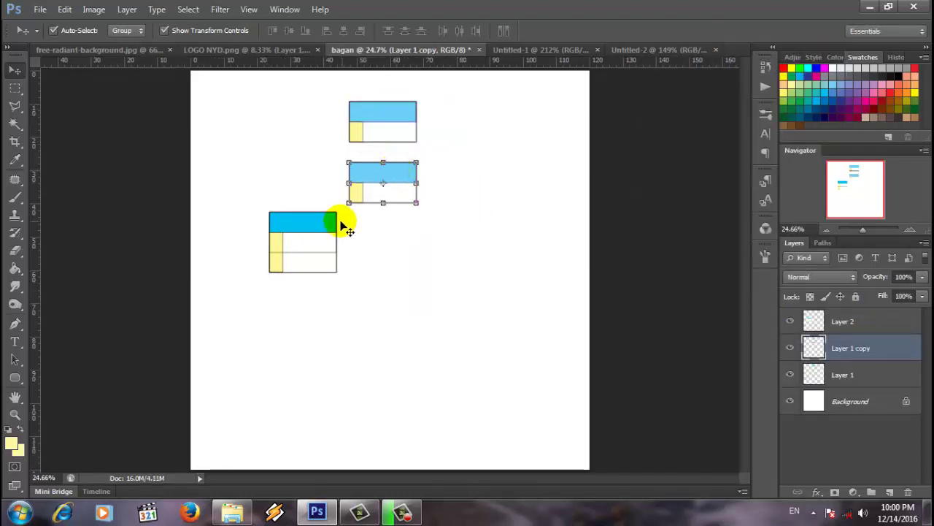
pyautogui.click(312, 221)
pyautogui.moveTo(311, 221); pyautogui.dragTo(289, 221)
# Duplicate Layer 2 and place the copy on the right side of the page.
pyautogui.rightClick(854, 327)
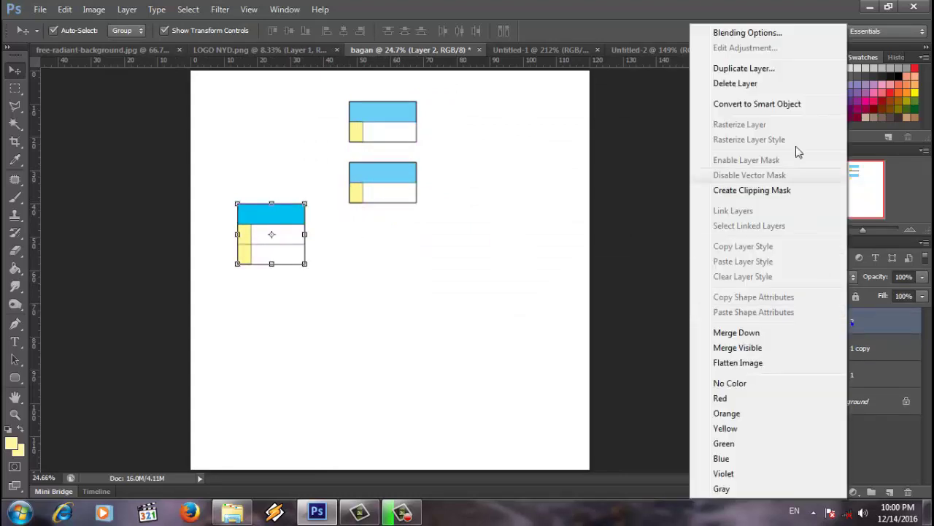
pyautogui.click(810, 69)
pyautogui.click(604, 155)
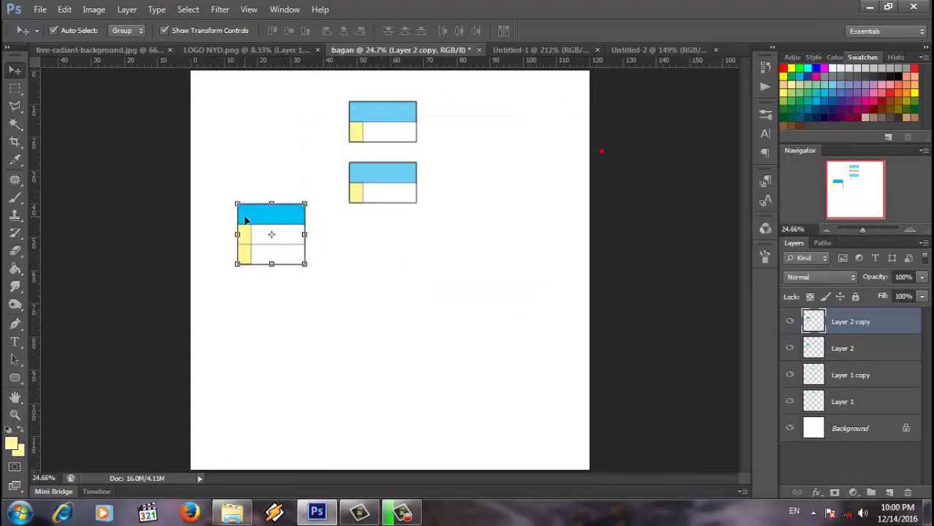
pyautogui.moveTo(254, 214)
pyautogui.mouseDown()
pyautogui.moveTo(489, 221)
pyautogui.moveTo(481, 215)
pyautogui.mouseUp()
# Duplicate Layer 2 copy as Layer 2 copy 2 and centre it near the page bottom.
pyautogui.rightClick(854, 319)
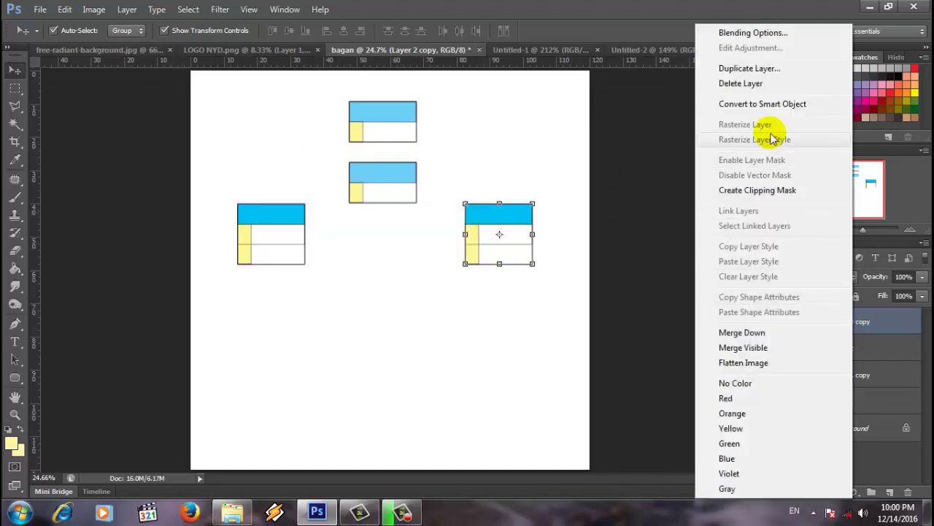
pyautogui.click(766, 69)
pyautogui.click(586, 155)
pyautogui.moveTo(497, 233); pyautogui.dragTo(361, 362)
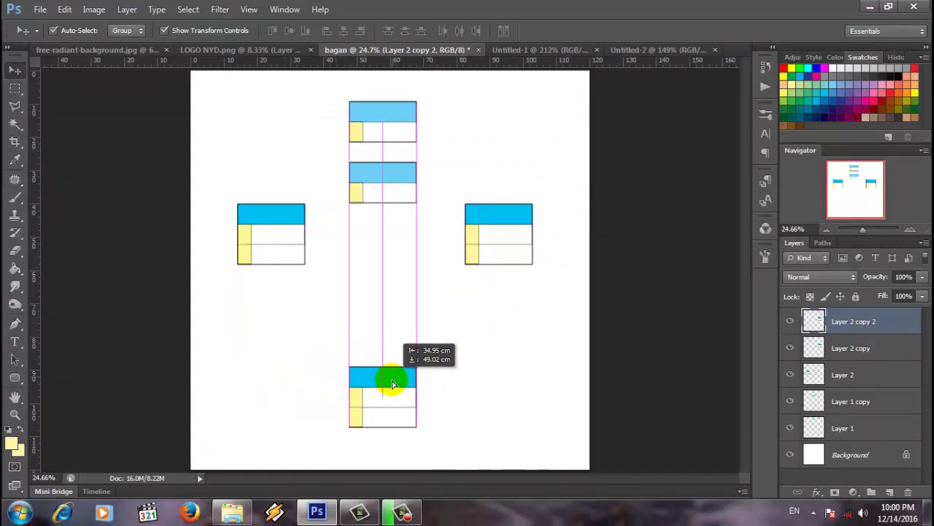
pyautogui.moveTo(361, 362); pyautogui.dragTo(392, 381)
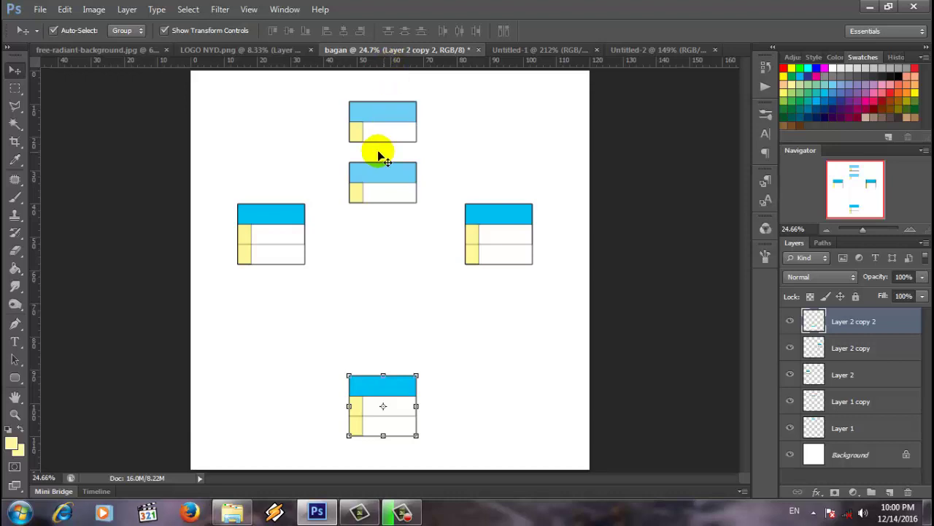
# Add a vertical guide at 60 cm.
pyautogui.click(249, 10)
pyautogui.click(295, 310)
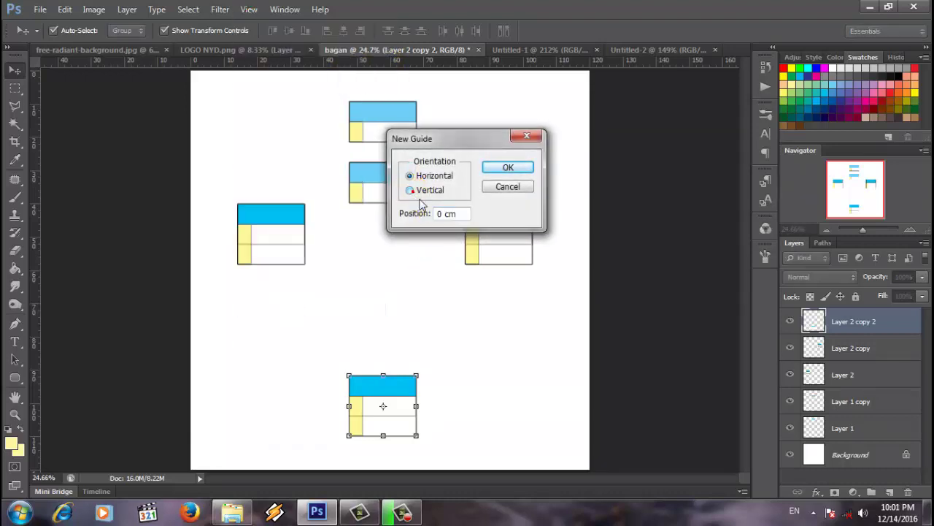
pyautogui.write('60')
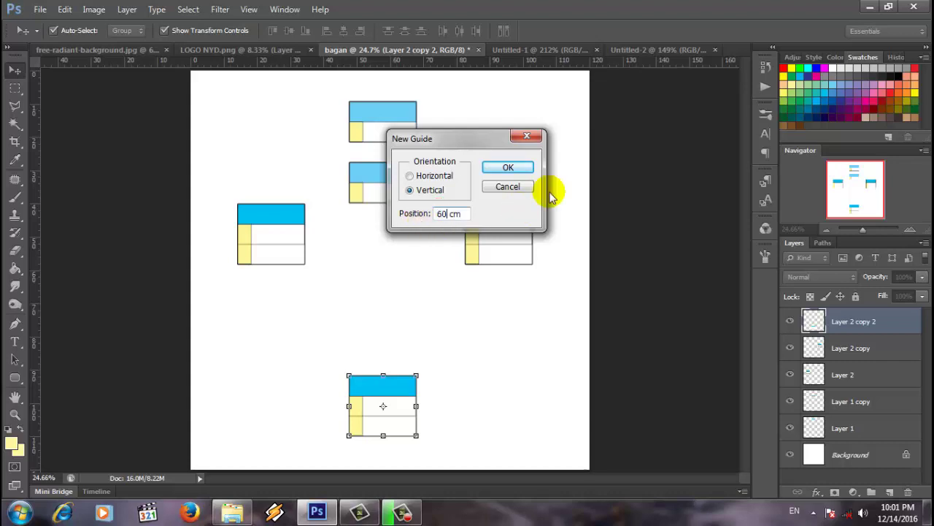
pyautogui.click(508, 167)
pyautogui.click(507, 168)
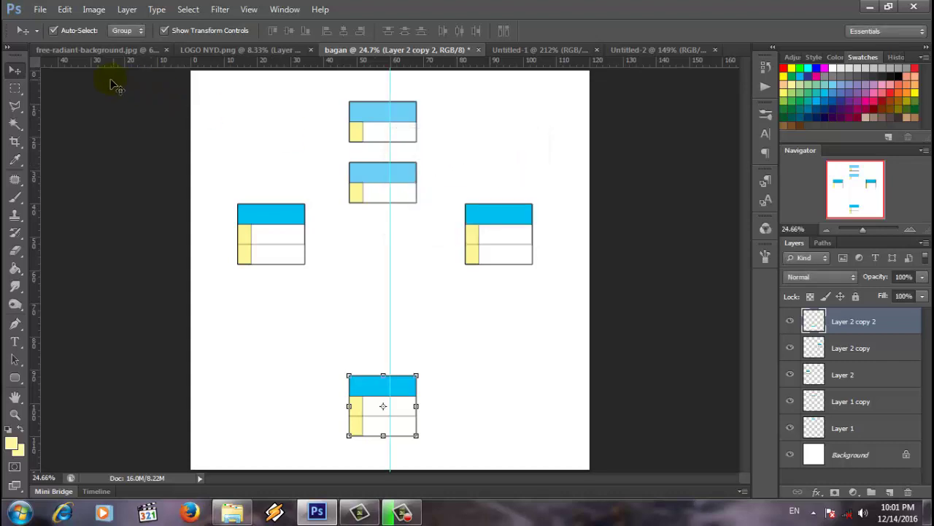
# Centre the two top boxes and the bottom box on the guide.
pyautogui.moveTo(367, 113); pyautogui.dragTo(376, 119)
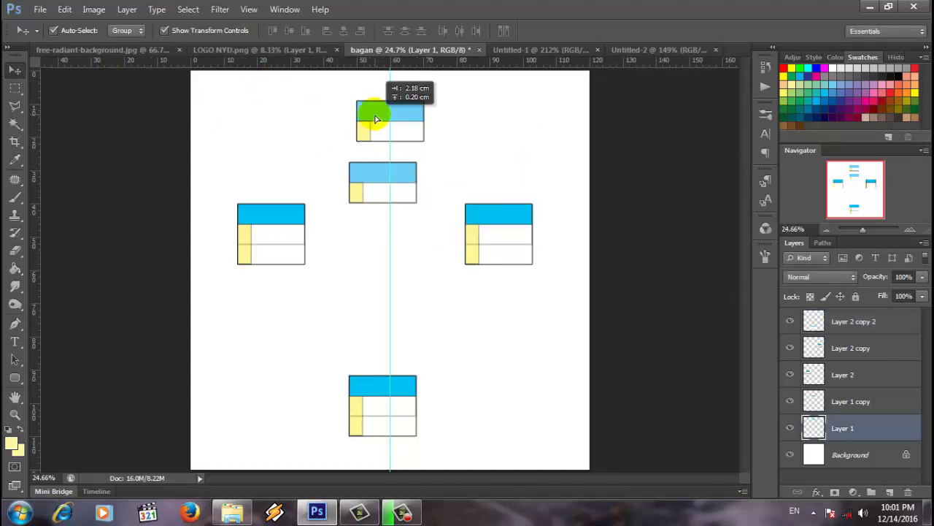
pyautogui.moveTo(406, 173); pyautogui.dragTo(413, 175)
pyautogui.moveTo(409, 392); pyautogui.dragTo(416, 392)
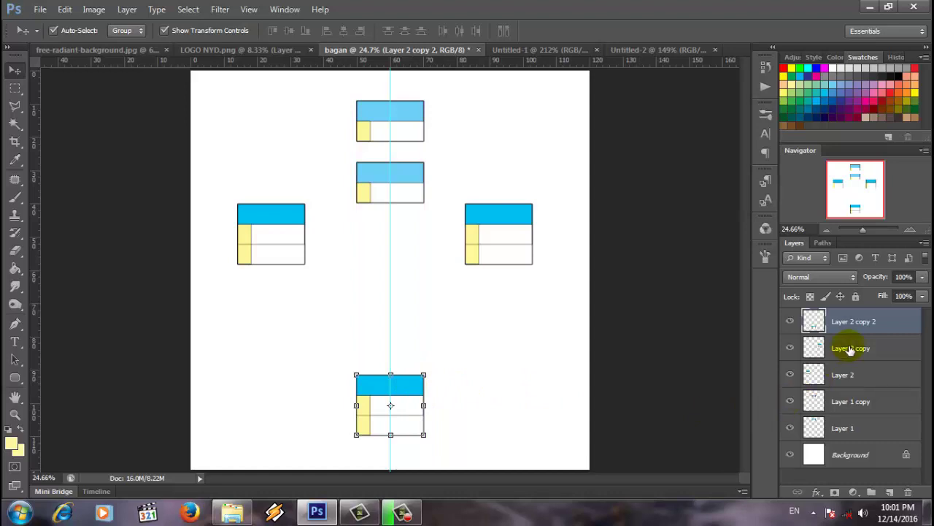
# Add two duplicate boxes to the right of the bottom box, aligned in the row.
pyautogui.rightClick(854, 322)
pyautogui.click(723, 68)
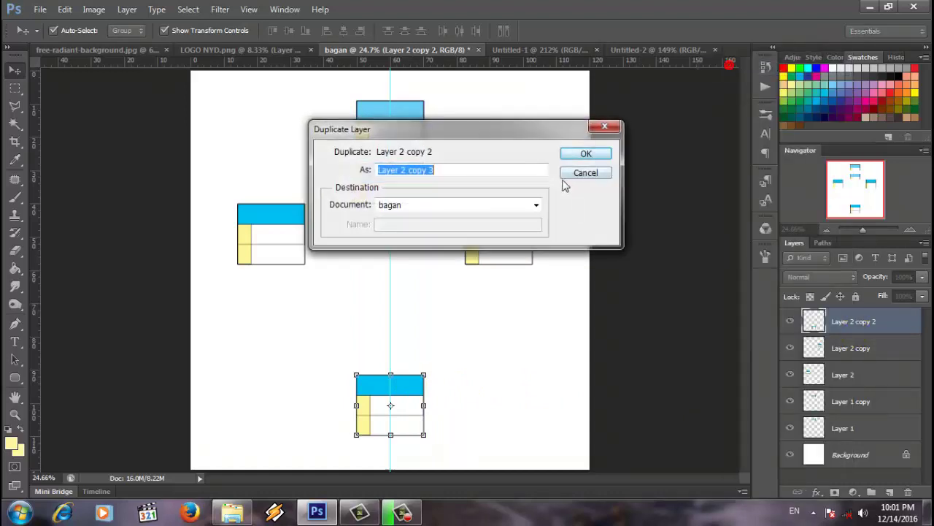
pyautogui.click(584, 155)
pyautogui.moveTo(409, 387); pyautogui.dragTo(481, 392)
pyautogui.rightClick(857, 333)
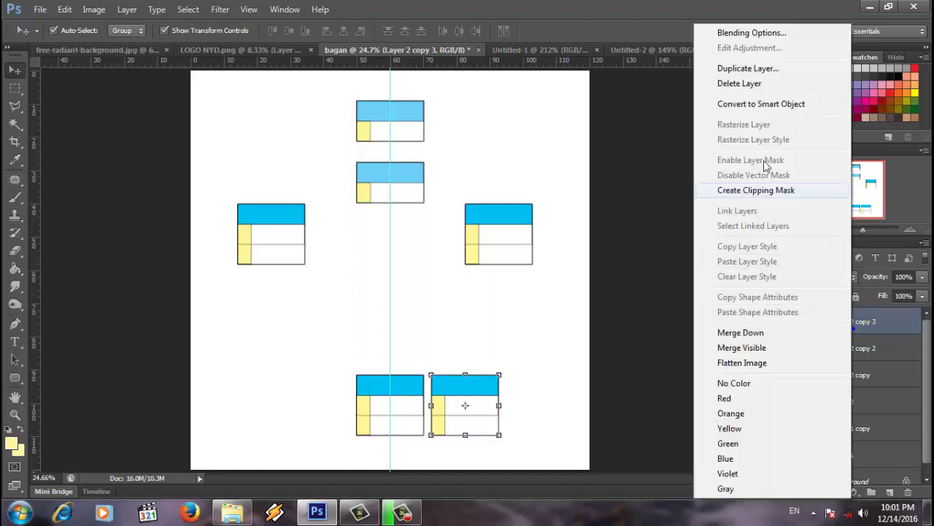
pyautogui.click(734, 70)
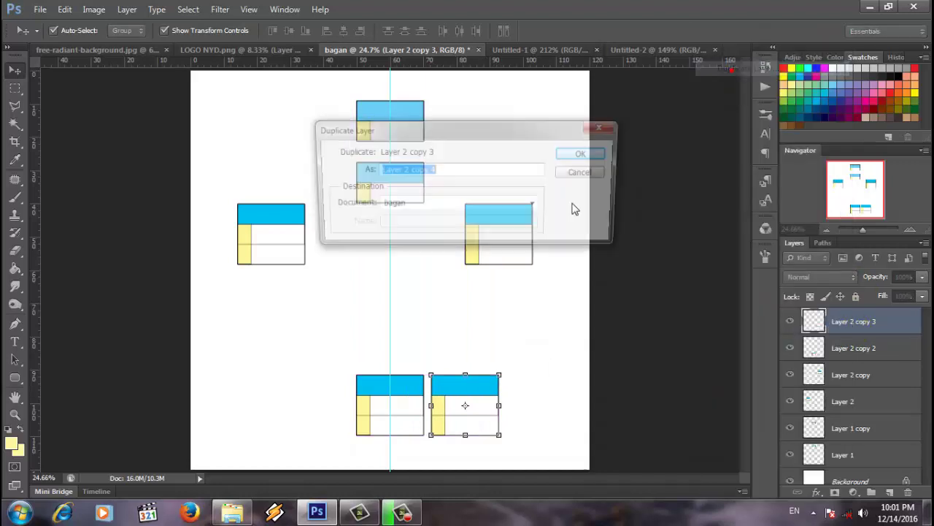
pyautogui.click(581, 154)
pyautogui.moveTo(475, 382); pyautogui.dragTo(550, 393)
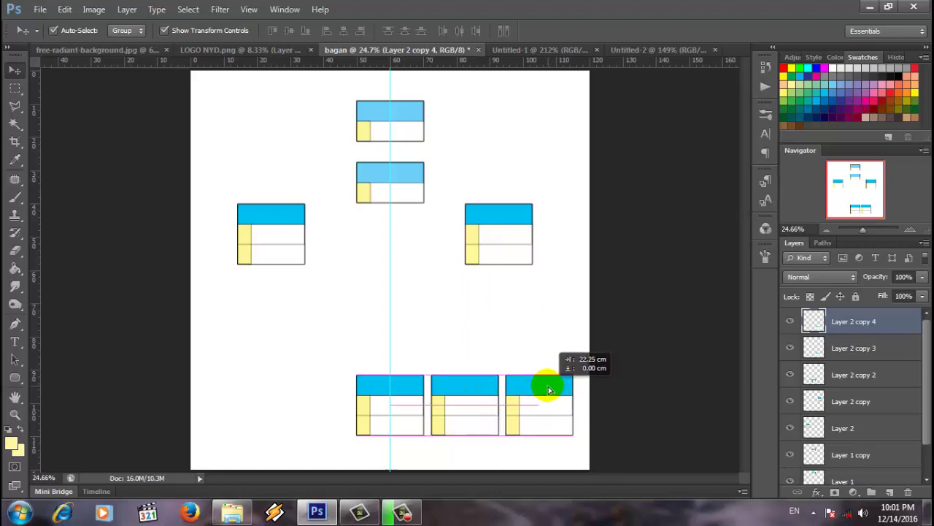
pyautogui.moveTo(549, 394); pyautogui.dragTo(545, 386)
# Add two more duplicates on the left, completing the five-box row up to Layer 2 copy 6.
pyautogui.rightClick(832, 322)
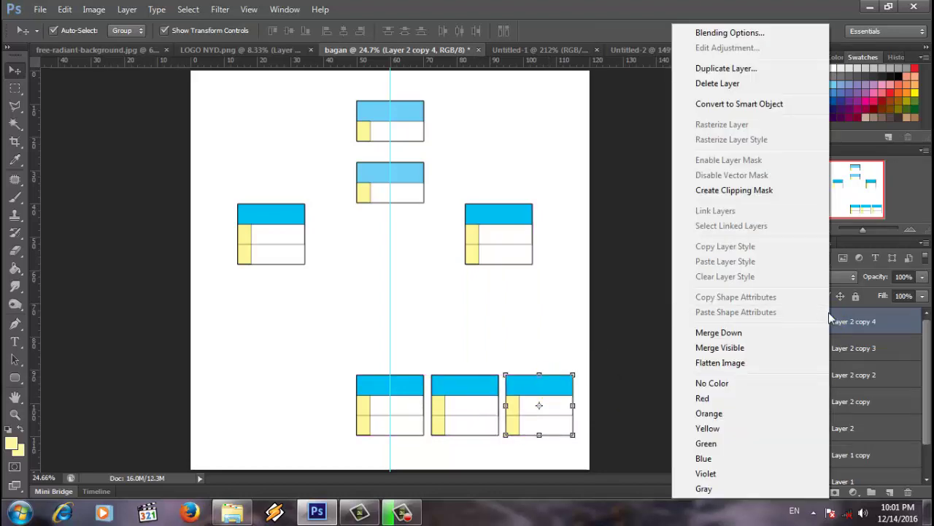
pyautogui.click(738, 67)
pyautogui.click(567, 158)
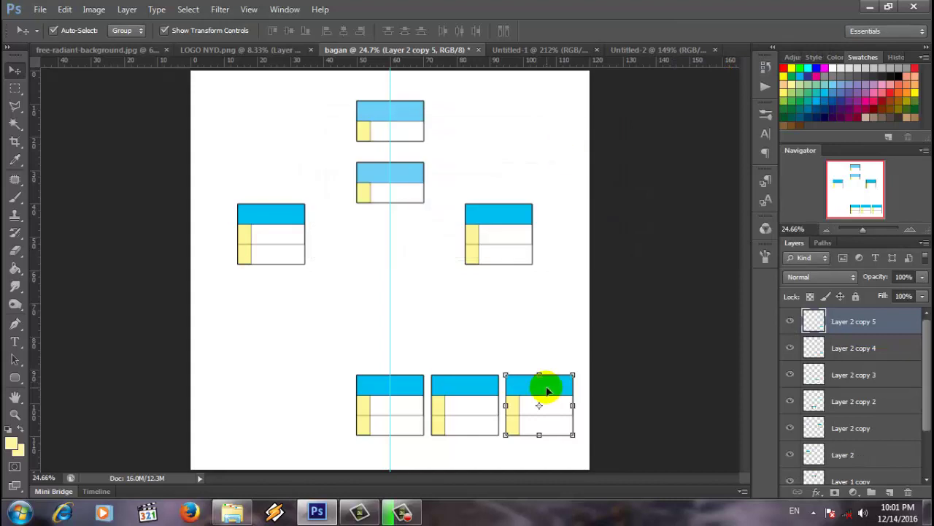
pyautogui.moveTo(542, 386)
pyautogui.mouseDown()
pyautogui.moveTo(300, 395)
pyautogui.moveTo(325, 390)
pyautogui.mouseUp()
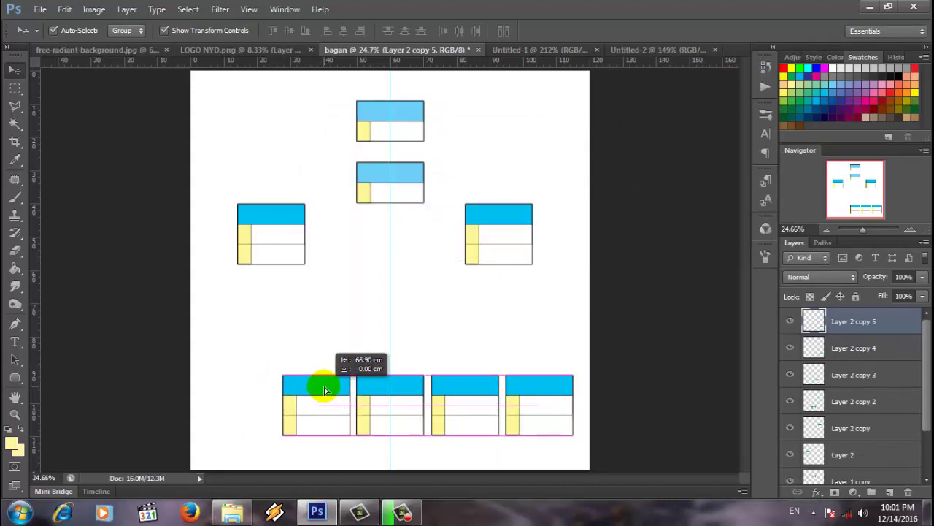
pyautogui.moveTo(325, 390); pyautogui.dragTo(327, 390)
pyautogui.rightClick(847, 337)
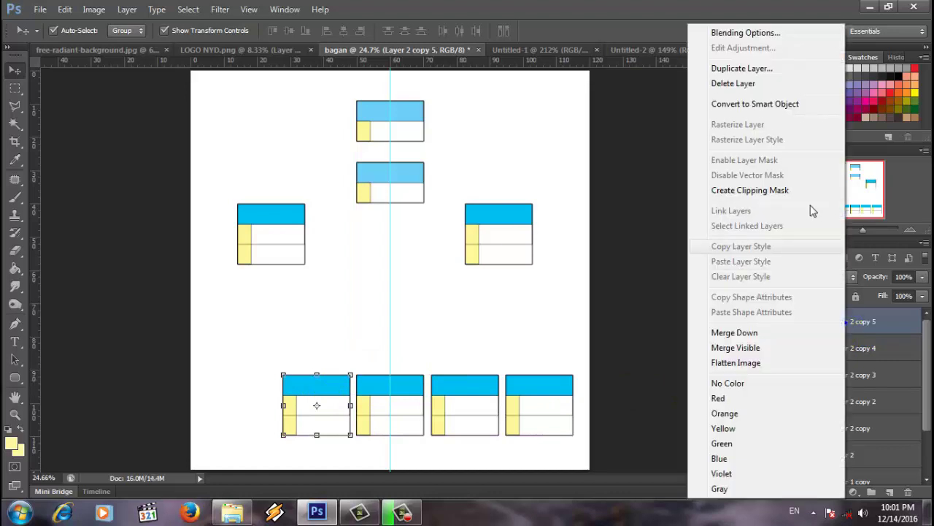
pyautogui.click(732, 68)
pyautogui.click(586, 154)
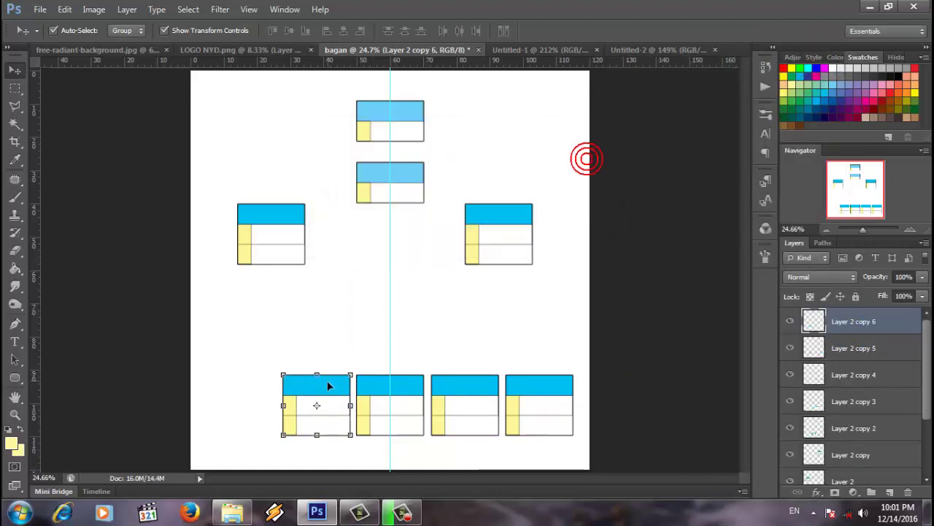
pyautogui.moveTo(327, 381)
pyautogui.mouseDown()
pyautogui.moveTo(243, 392)
pyautogui.moveTo(255, 387)
pyautogui.mouseUp()
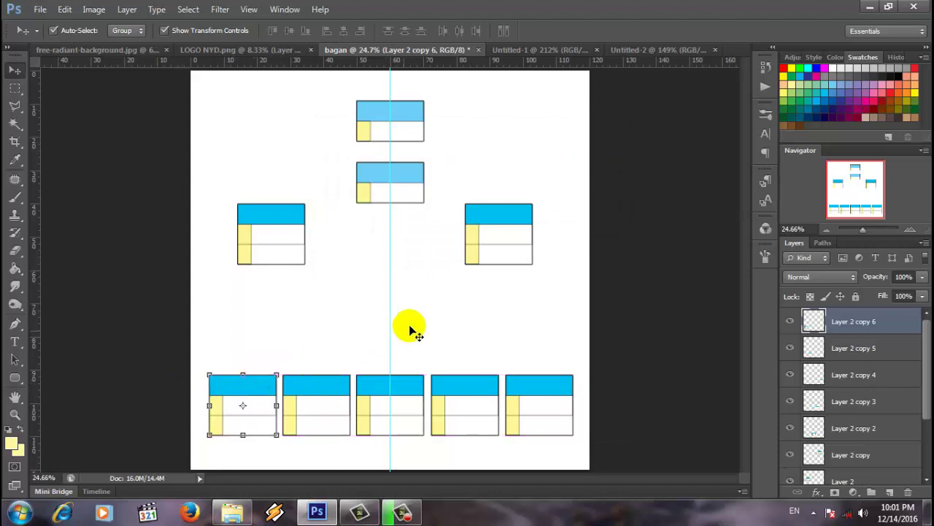
pyautogui.click(441, 310)
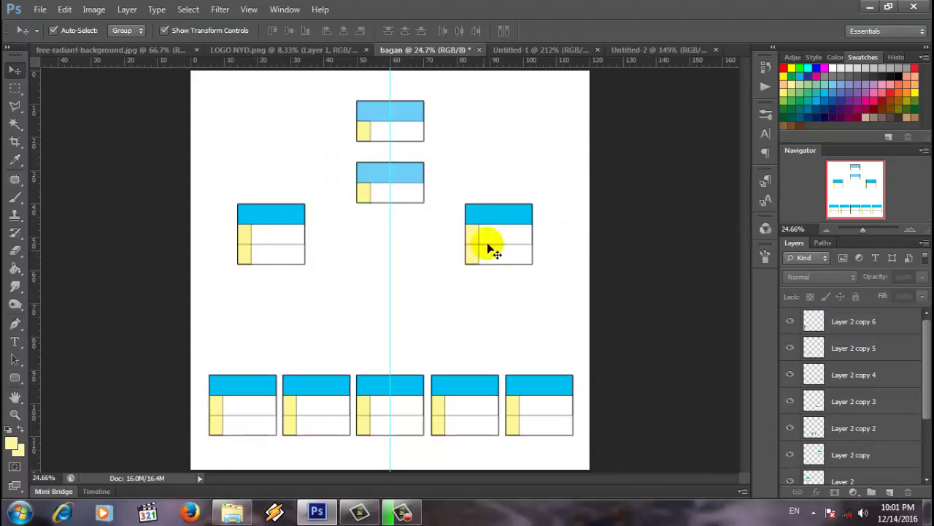
pyautogui.click(410, 184)
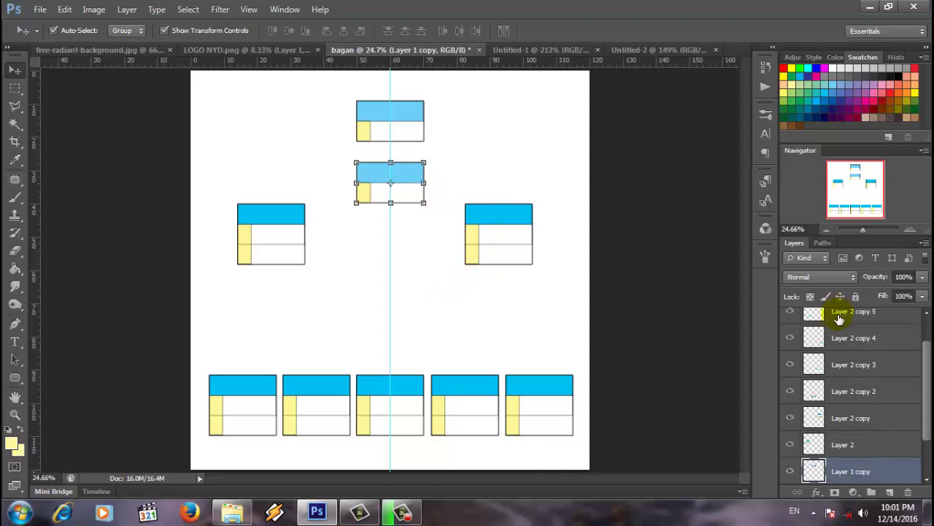
# Duplicate the centre box and place the copy below it as a third centre box.
pyautogui.rightClick(843, 478)
pyautogui.click(737, 66)
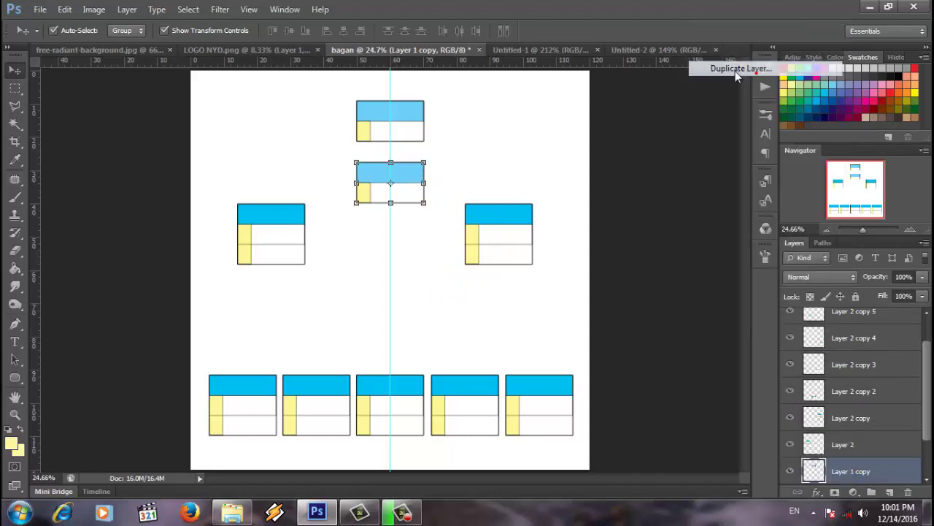
pyautogui.click(582, 153)
pyautogui.moveTo(406, 166); pyautogui.dragTo(411, 264)
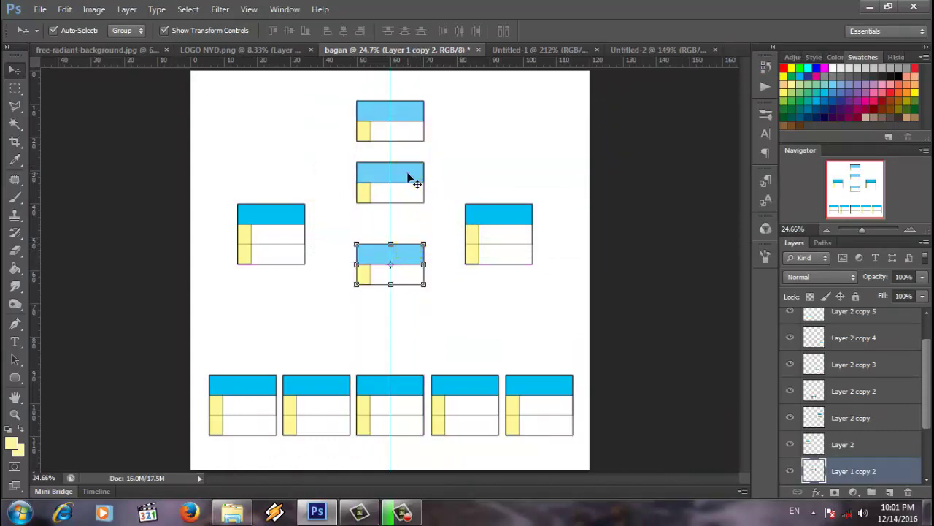
# Space the three centre boxes down the page and lower the right side box.
pyautogui.moveTo(410, 181); pyautogui.dragTo(410, 192)
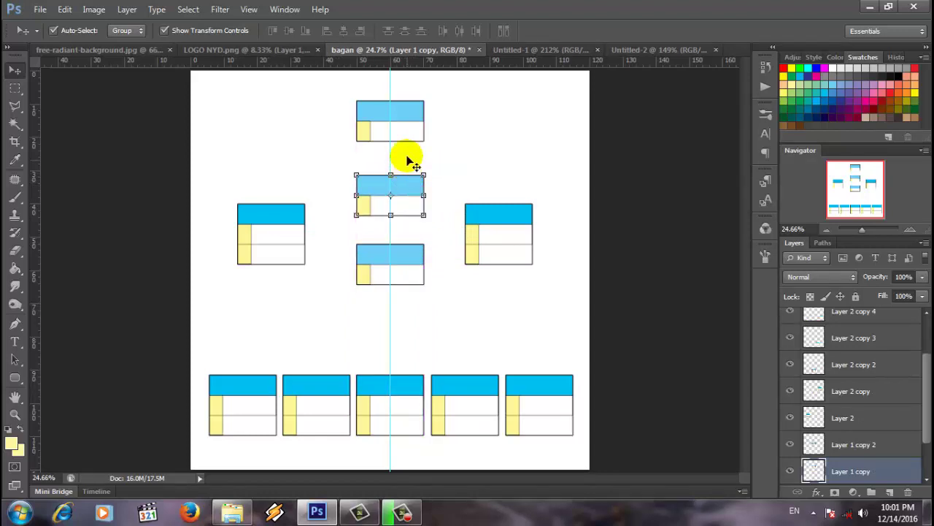
pyautogui.moveTo(404, 108); pyautogui.dragTo(404, 130)
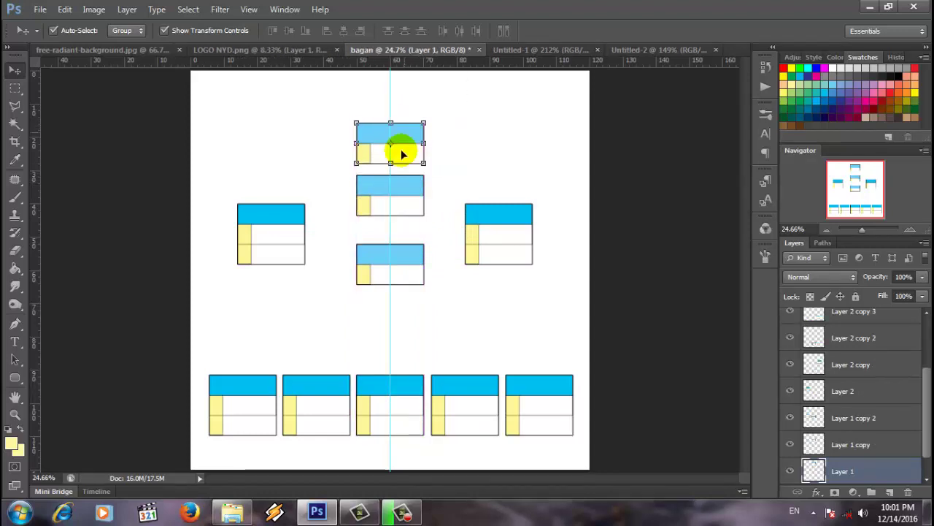
pyautogui.moveTo(400, 250); pyautogui.dragTo(401, 270)
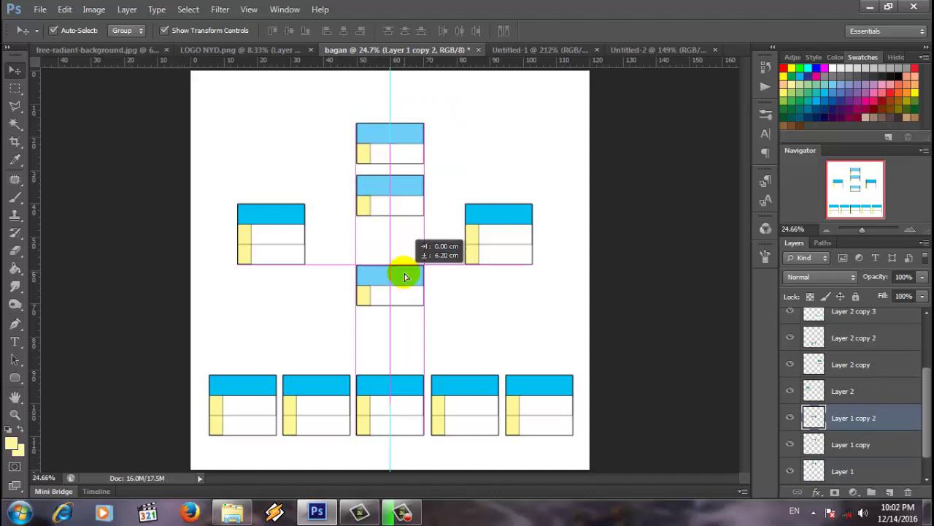
pyautogui.moveTo(403, 200); pyautogui.dragTo(402, 217)
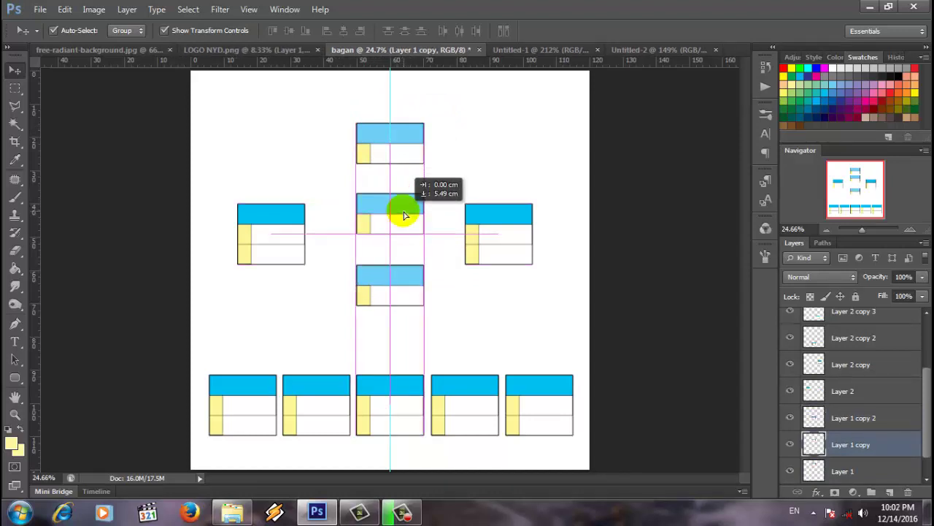
pyautogui.moveTo(409, 139); pyautogui.dragTo(409, 147)
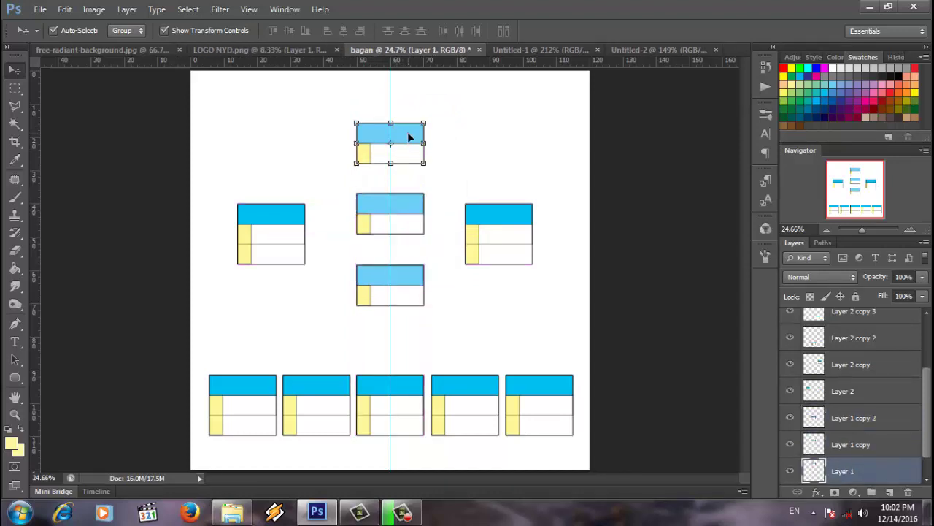
pyautogui.click(401, 209)
pyautogui.moveTo(411, 211); pyautogui.dragTo(411, 219)
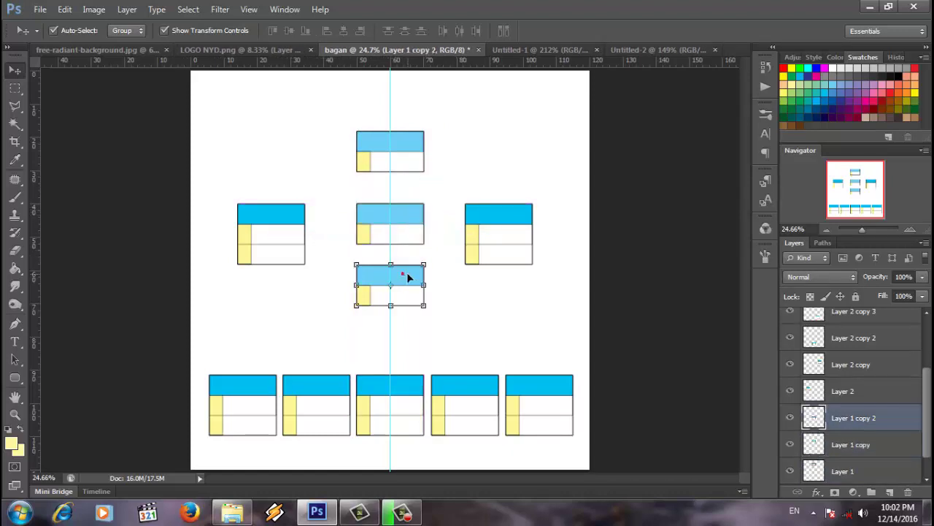
pyautogui.moveTo(411, 273); pyautogui.dragTo(406, 278)
pyautogui.click(507, 135)
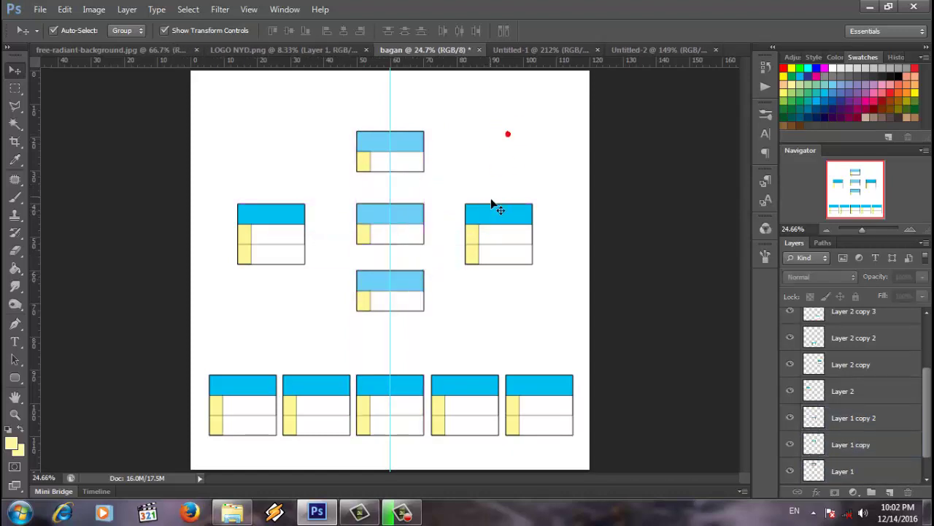
pyautogui.moveTo(505, 213); pyautogui.dragTo(513, 257)
# Lower the left and right side boxes level with each other beside the lowest centre box.
pyautogui.moveTo(292, 228); pyautogui.dragTo(295, 258)
pyautogui.moveTo(293, 261); pyautogui.dragTo(289, 278)
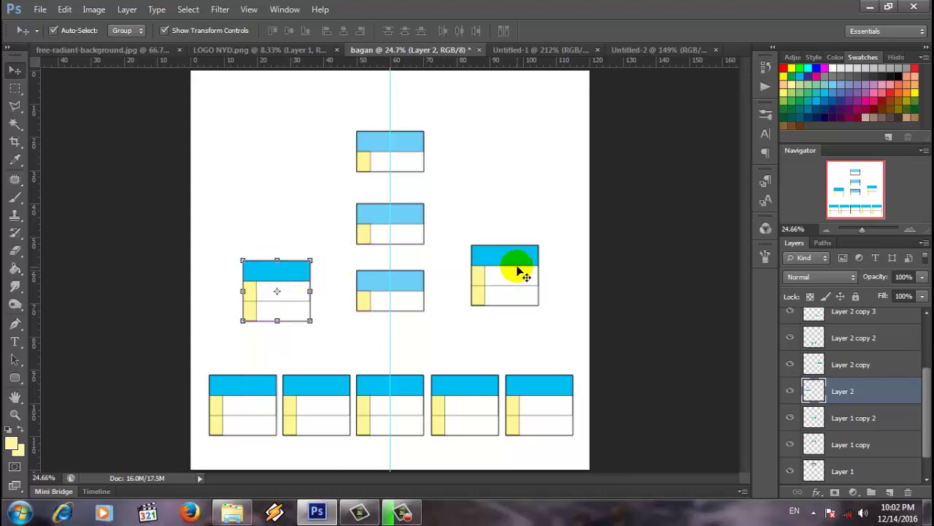
pyautogui.moveTo(517, 260); pyautogui.dragTo(516, 275)
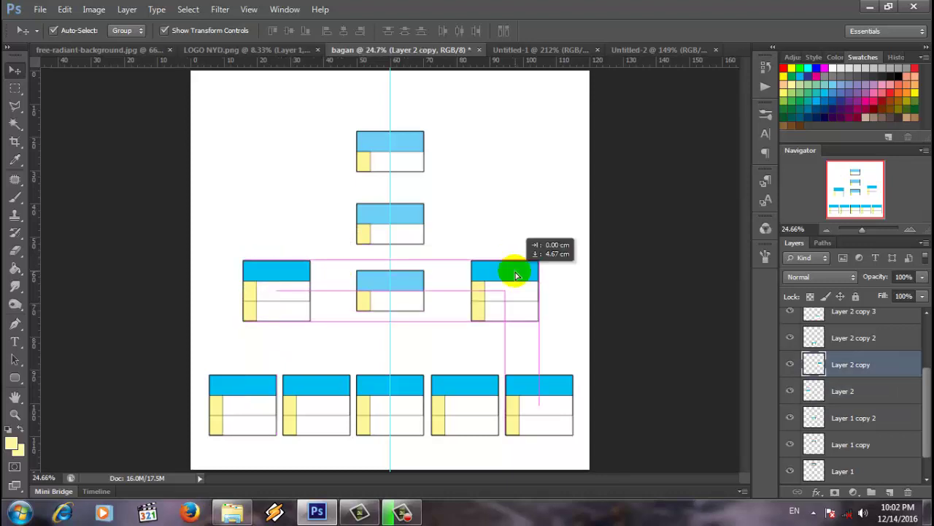
pyautogui.click(566, 169)
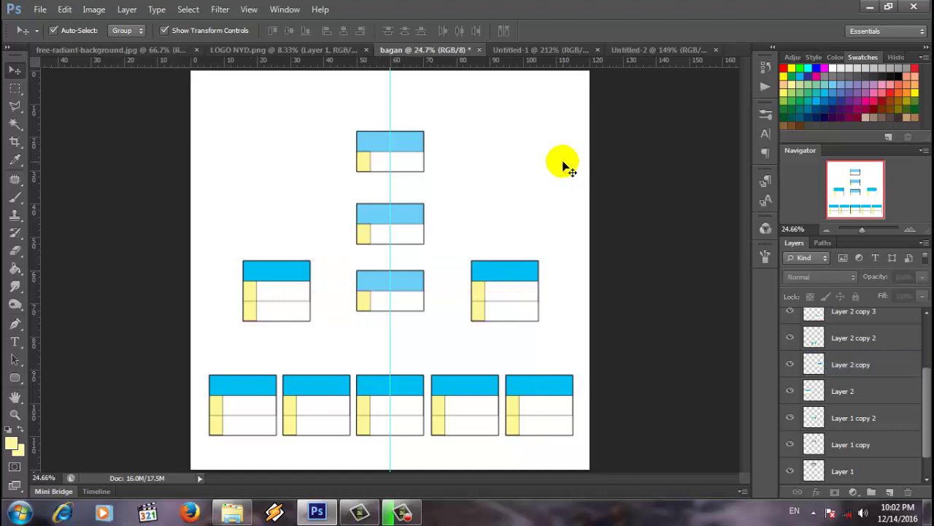
# Zoom to 47.24%, switch to Pen shape mode, and add a new layer above Background.
pyautogui.click(866, 230)
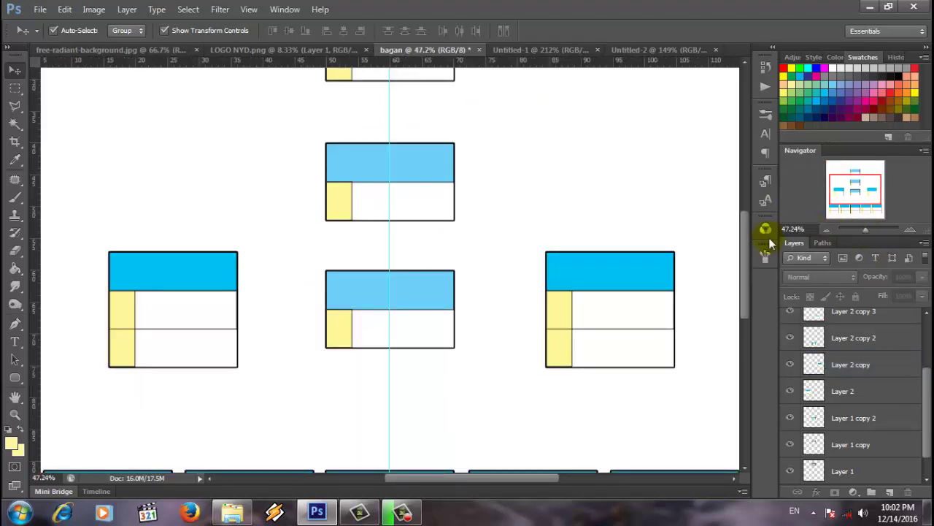
pyautogui.scroll(3, 743, 256)
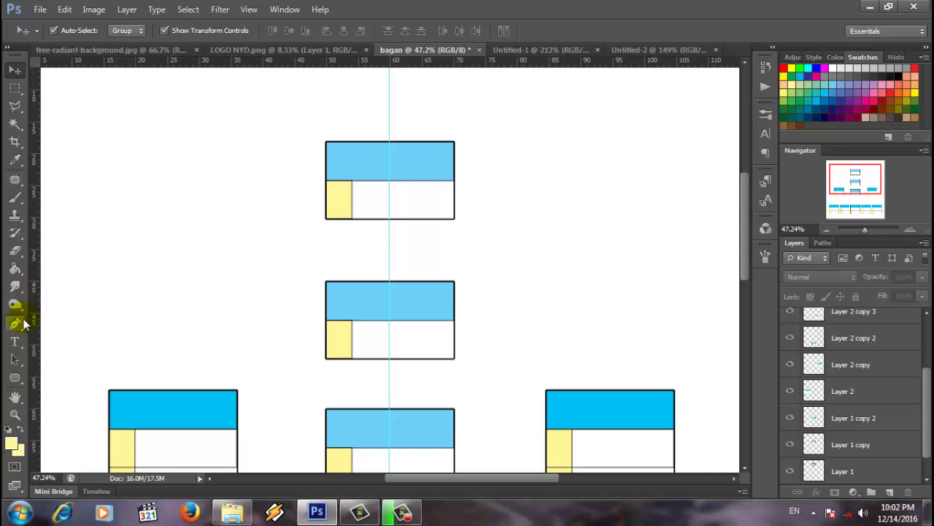
pyautogui.click(16, 324)
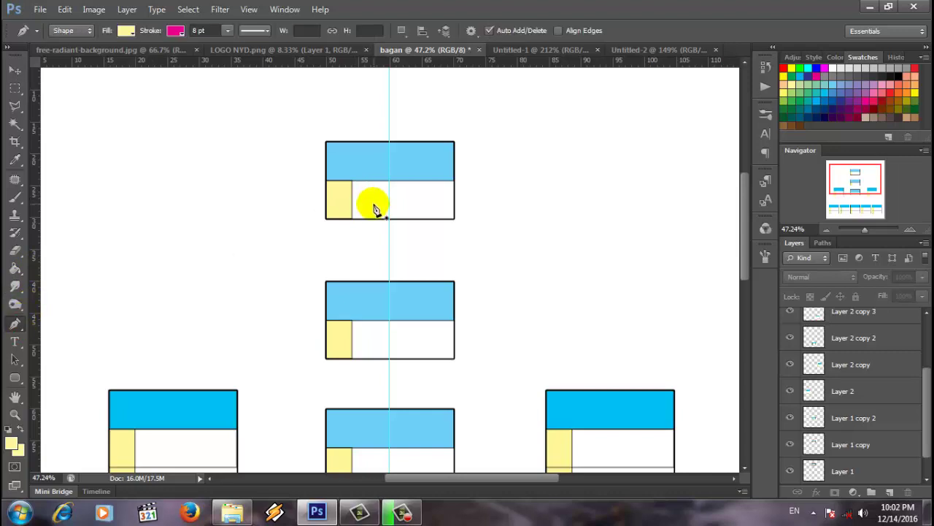
pyautogui.click(925, 445)
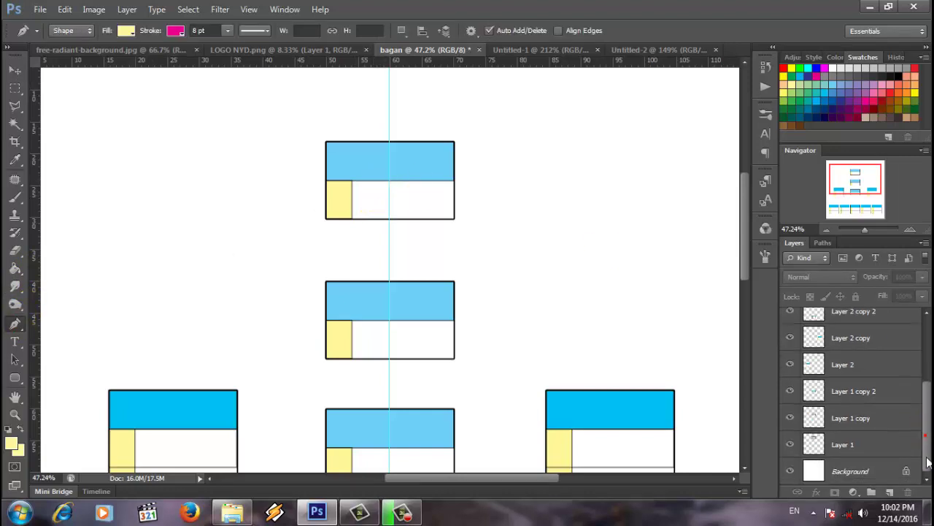
pyautogui.click(868, 475)
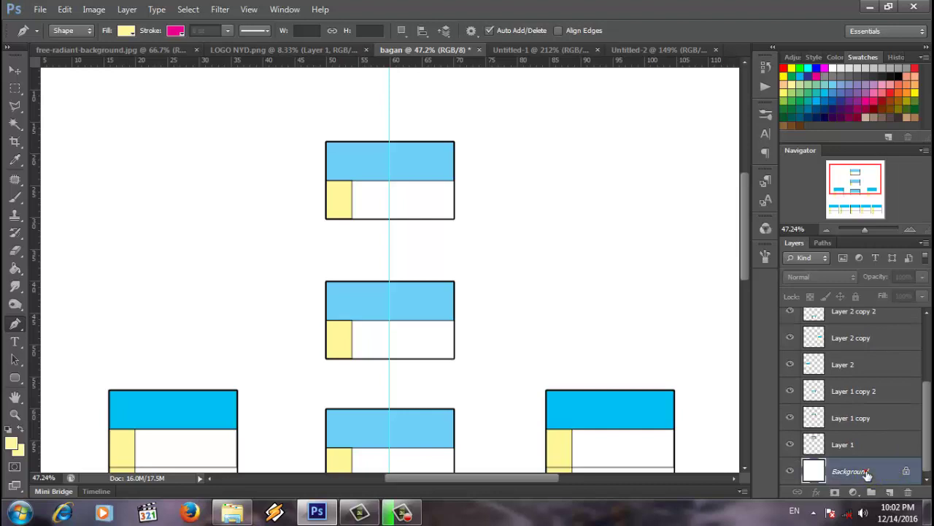
pyautogui.click(889, 492)
# Draw a vertical connector line from the top box down to the bottom row.
pyautogui.moveTo(387, 211); pyautogui.dragTo(389, 186)
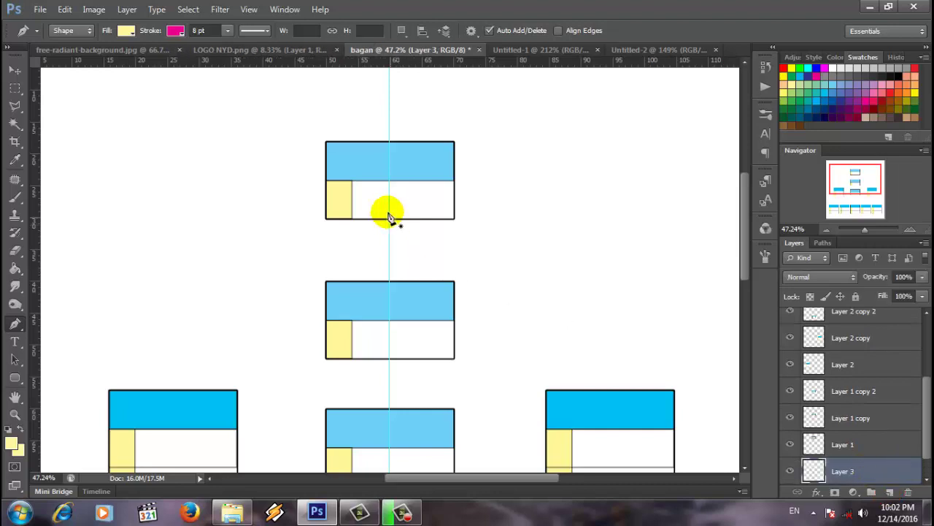
pyautogui.click(389, 181)
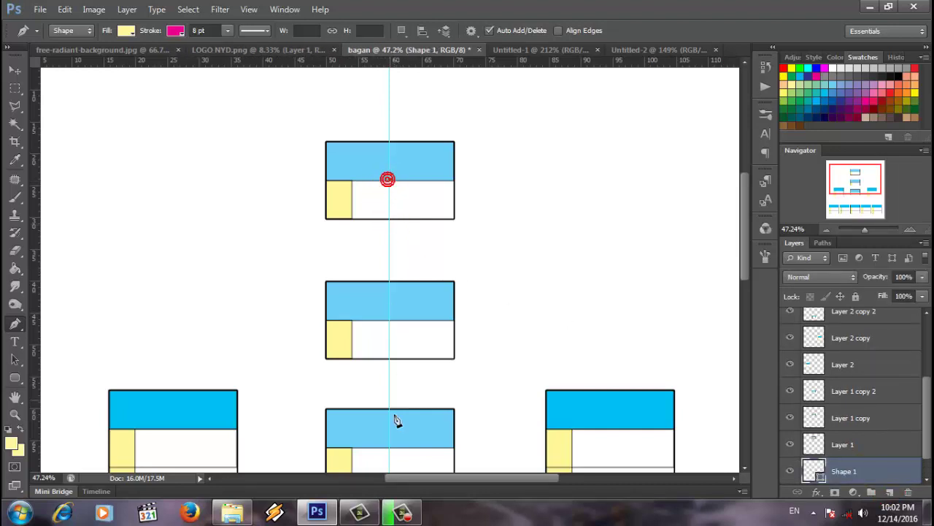
pyautogui.scroll(-10, 394, 369)
pyautogui.scroll(-3, 390, 394)
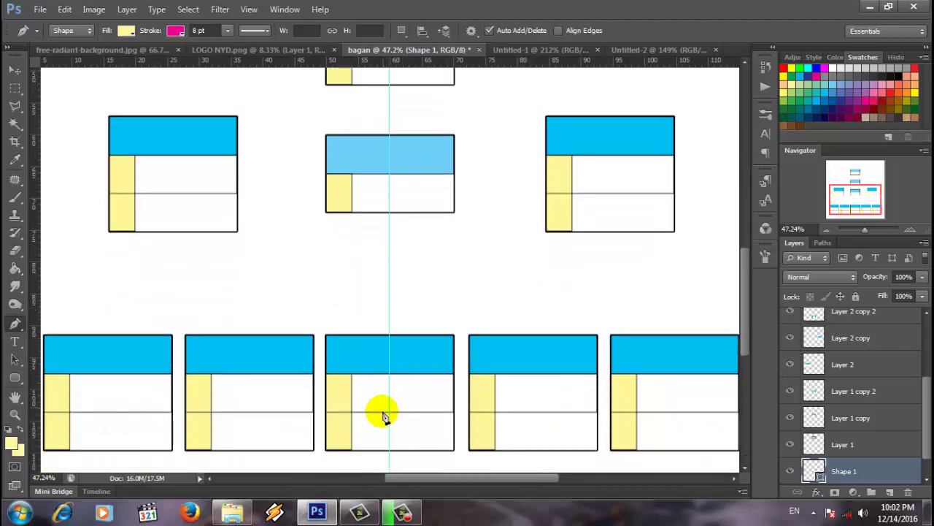
pyautogui.click(390, 413)
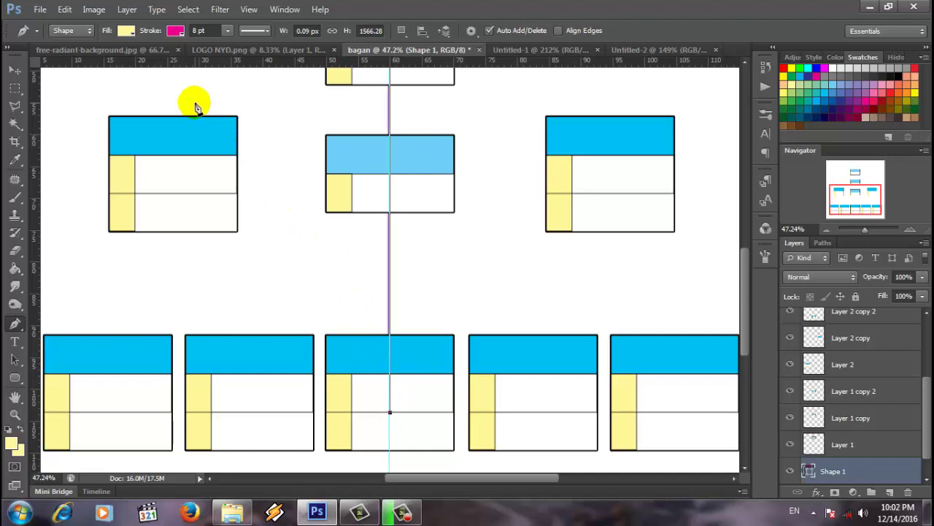
# Give the connector line no fill and a red stroke in shape mode.
pyautogui.click(88, 32)
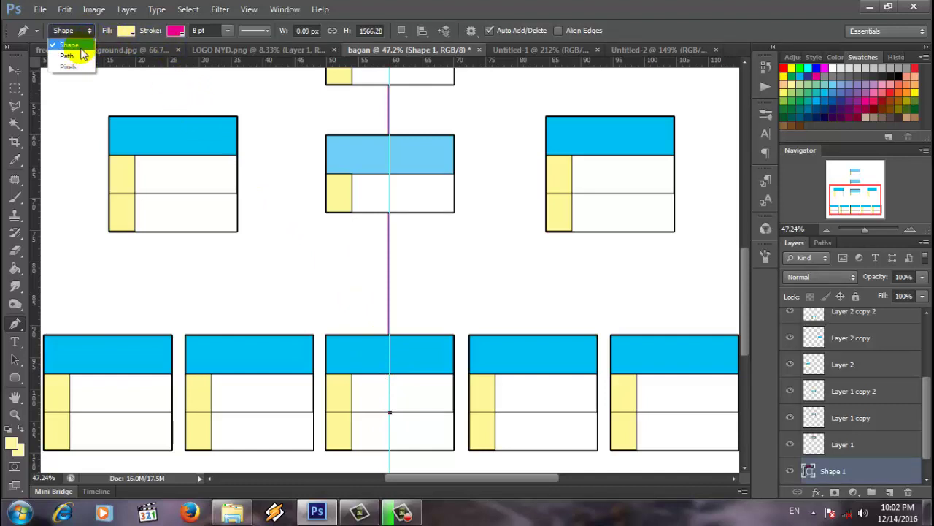
pyautogui.click(82, 45)
pyautogui.click(127, 31)
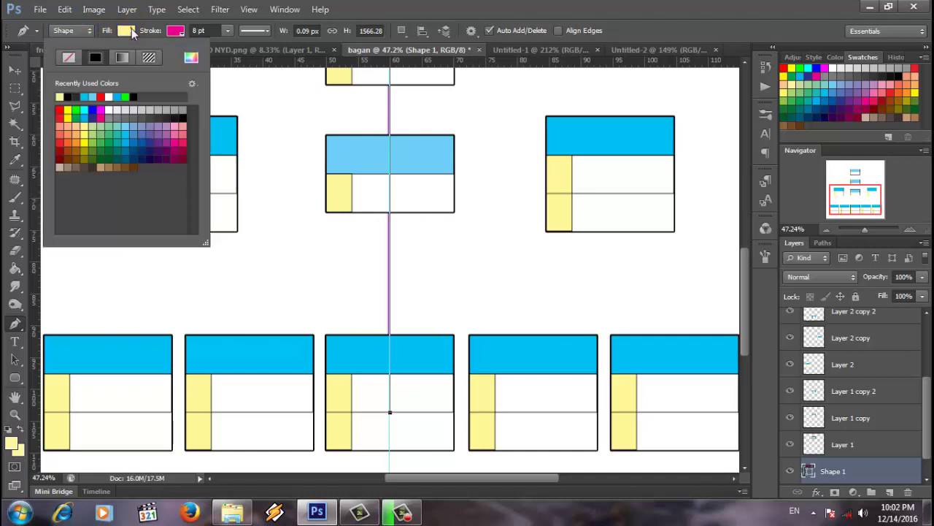
pyautogui.click(70, 58)
pyautogui.click(175, 31)
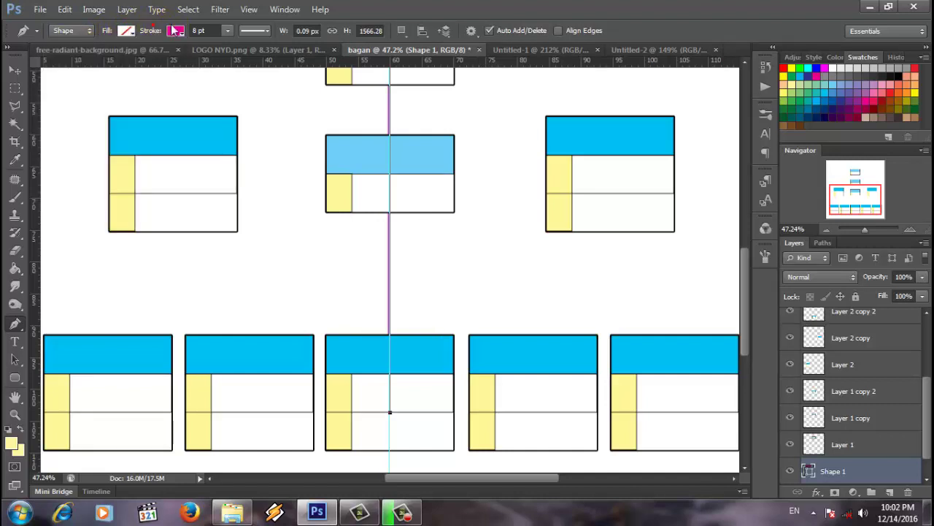
pyautogui.click(174, 32)
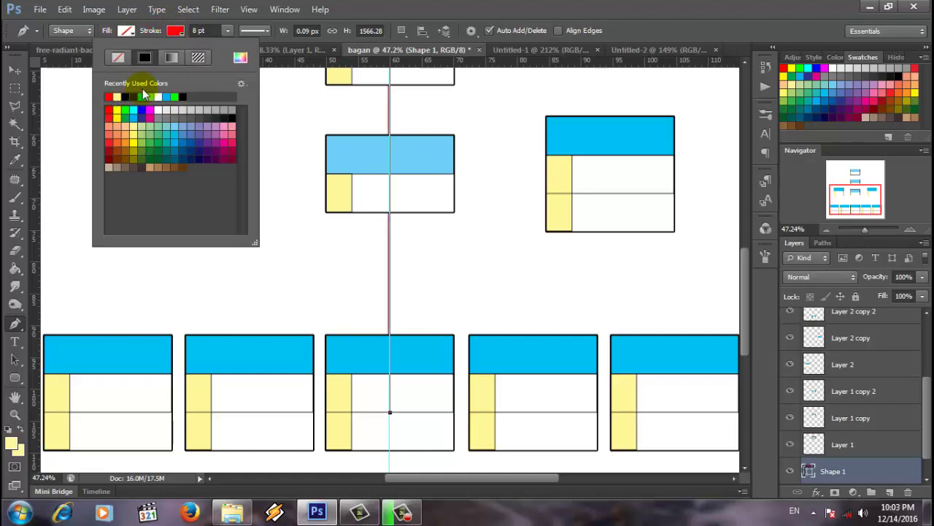
# Thicken the line's stroke width, entering 28 pt.
pyautogui.click(201, 31)
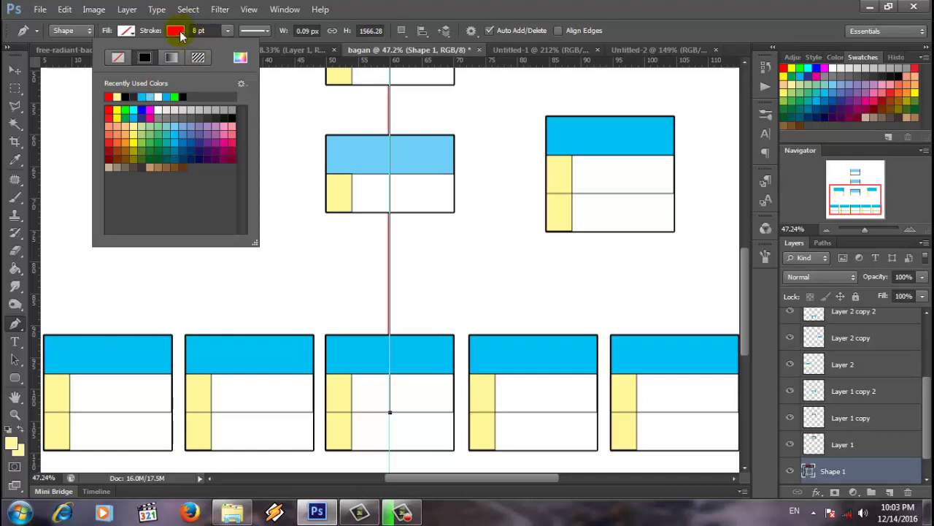
pyautogui.click(225, 31)
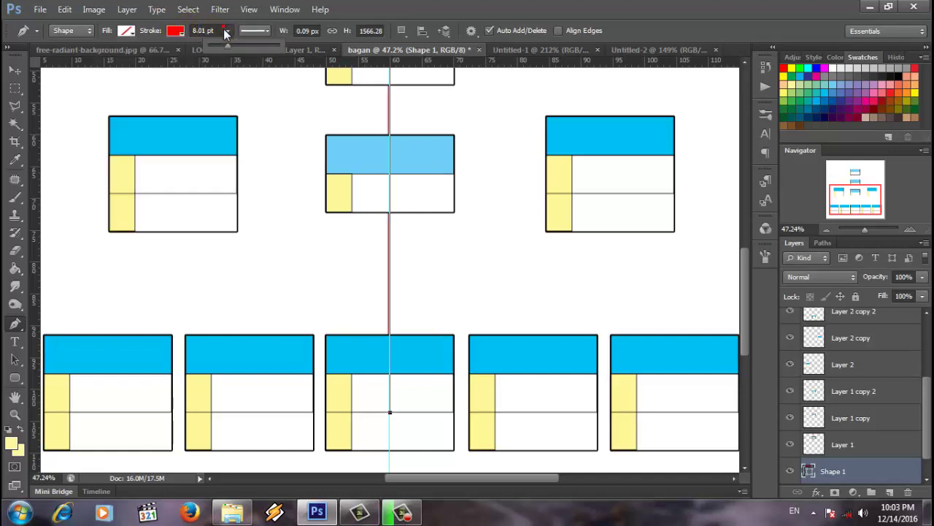
pyautogui.moveTo(238, 47)
pyautogui.mouseDown()
pyautogui.moveTo(267, 48)
pyautogui.moveTo(231, 52)
pyautogui.mouseUp()
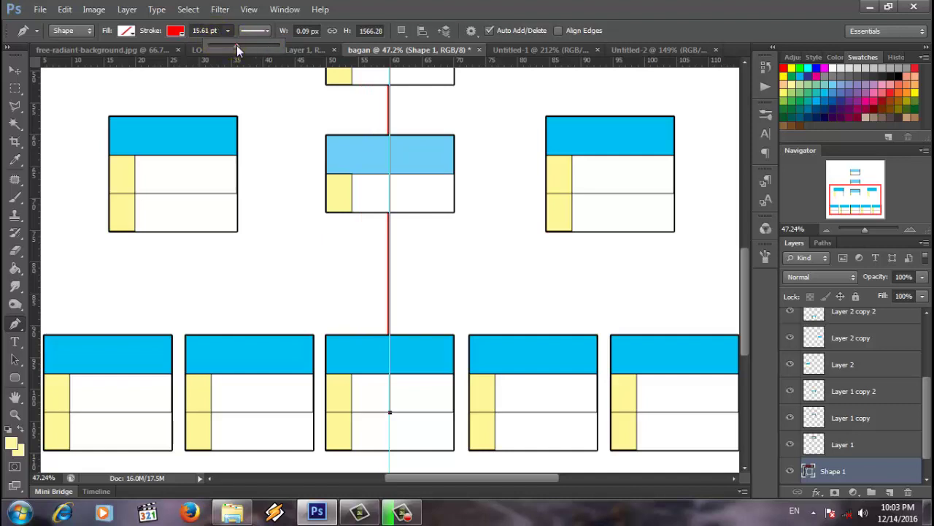
pyautogui.click(237, 47)
pyautogui.moveTo(210, 31); pyautogui.dragTo(188, 36)
pyautogui.write('20')
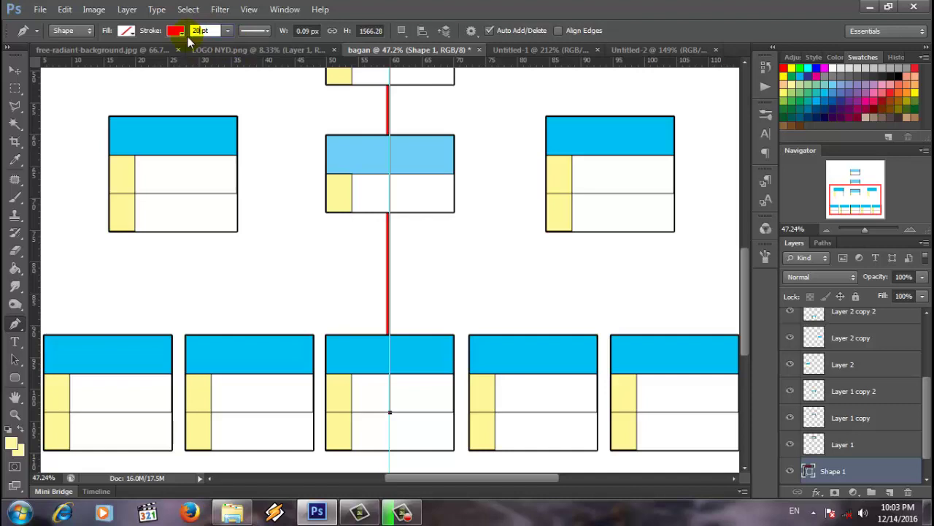
# Undo the accidental diagonal anchor segment on the connector path.
pyautogui.click(294, 69)
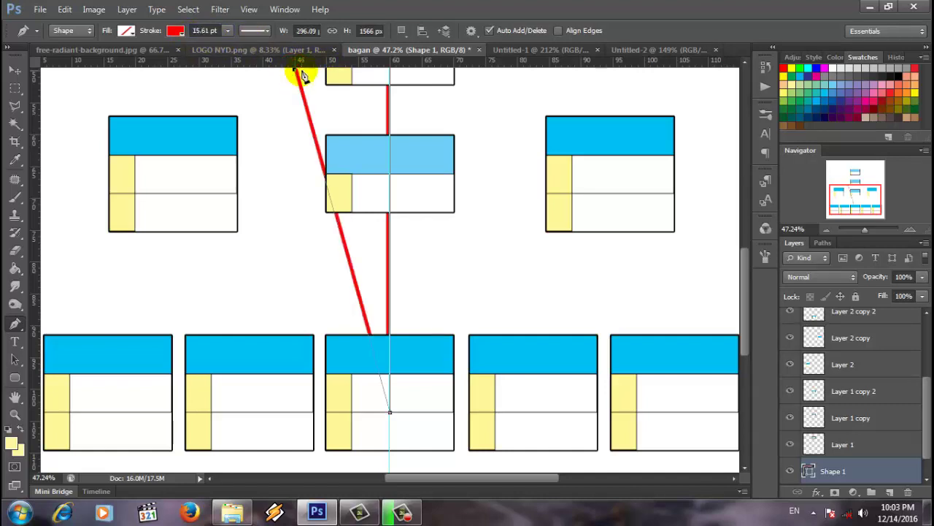
pyautogui.hotkey('ctrl', 'z')
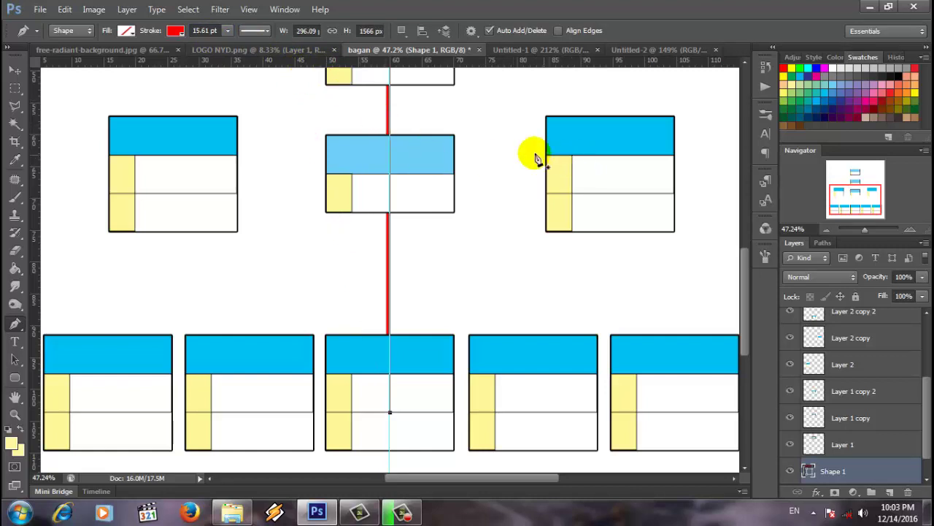
pyautogui.scroll(2, 514, 157)
pyautogui.scroll(2, 514, 157)
pyautogui.scroll(2, 512, 153)
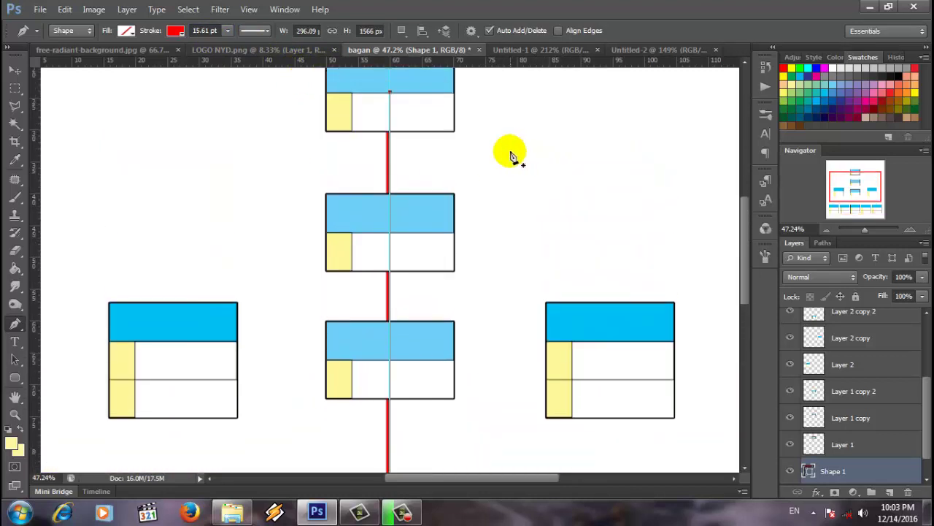
pyautogui.rightClick(458, 132)
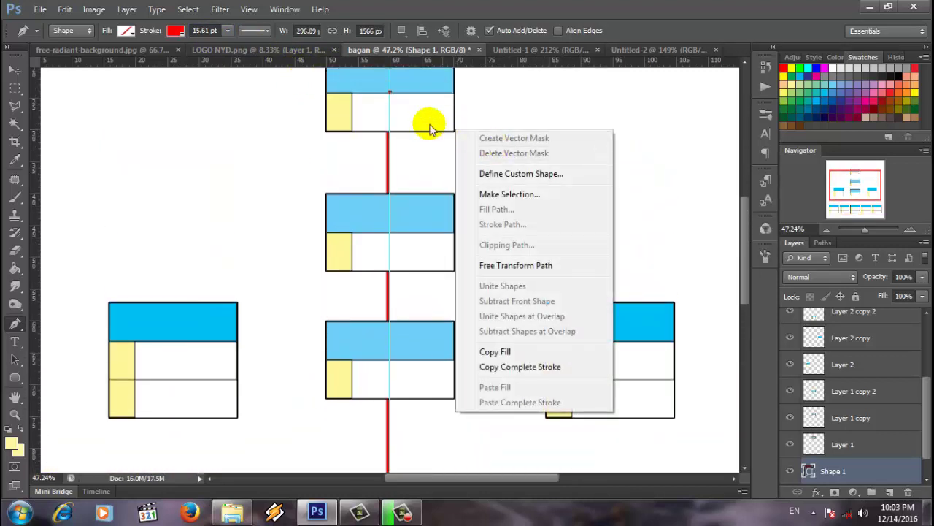
pyautogui.click(23, 74)
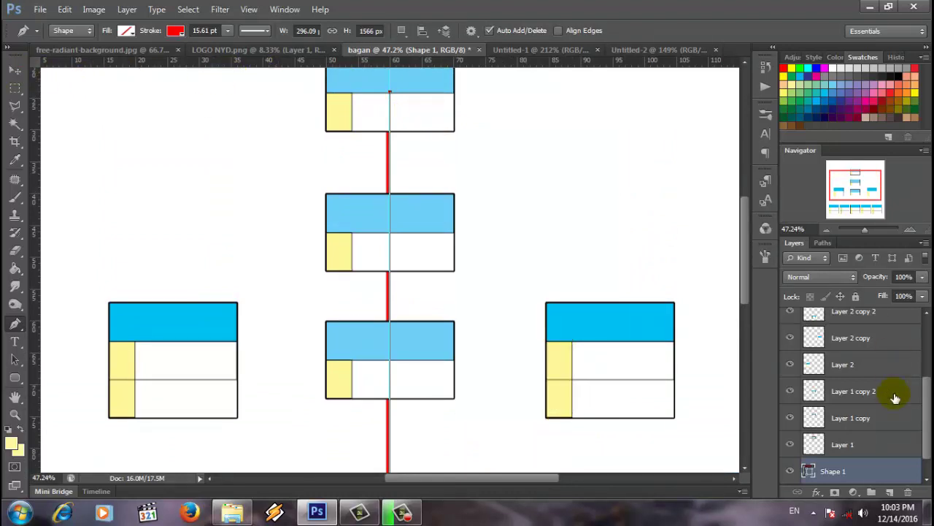
pyautogui.scroll(-1, 854, 431)
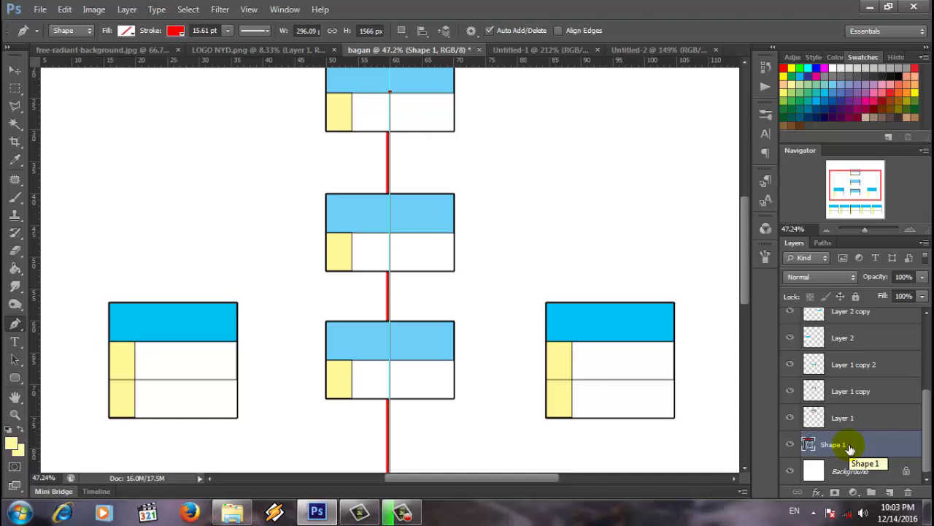
# Rasterize the Shape 1 layer and zoom out to see the whole chart.
pyautogui.rightClick(848, 444)
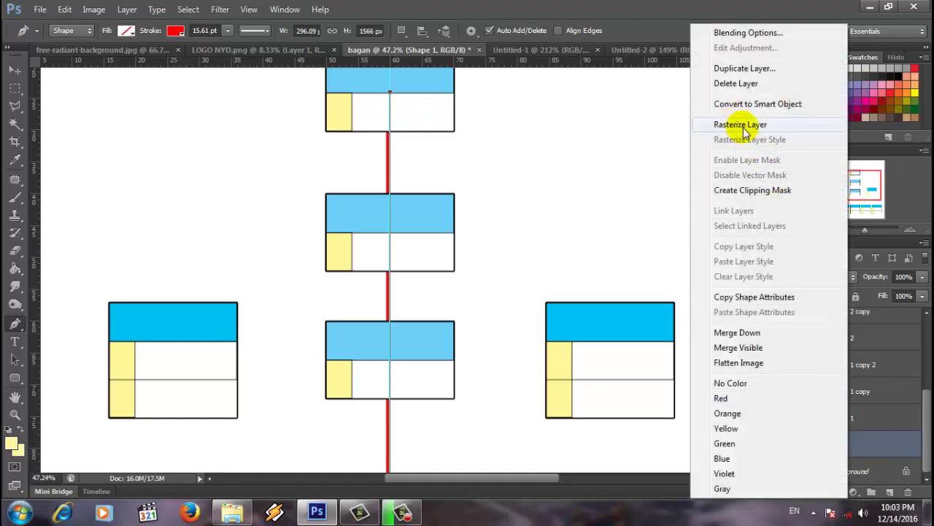
pyautogui.click(741, 125)
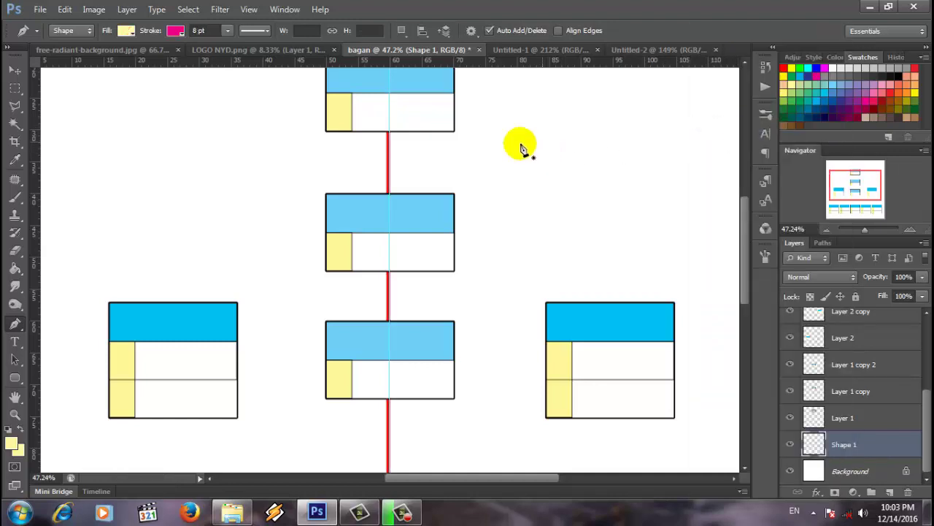
pyautogui.click(13, 73)
pyautogui.click(853, 222)
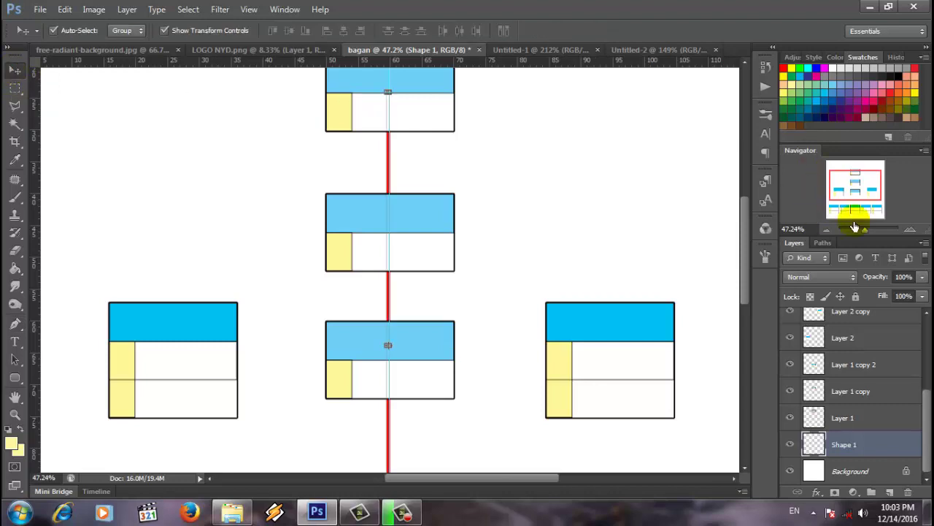
pyautogui.moveTo(858, 228); pyautogui.dragTo(863, 231)
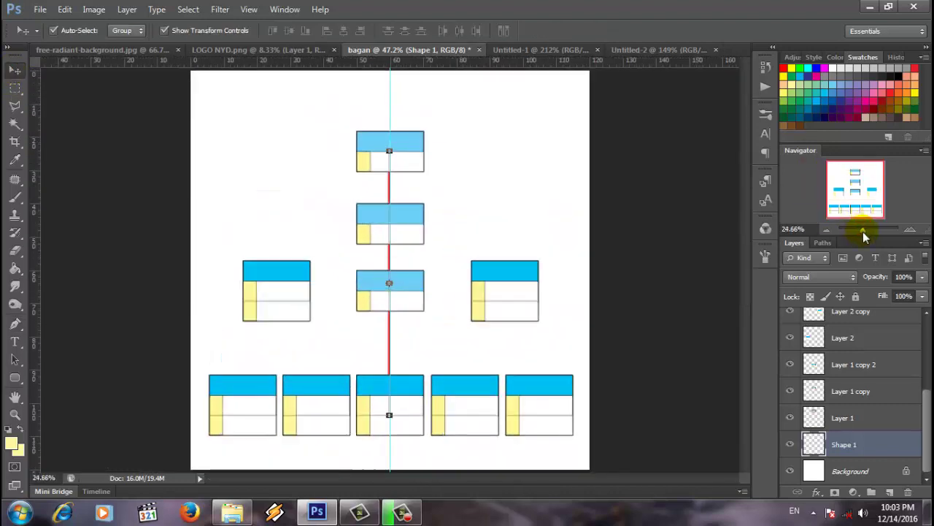
# Duplicate the Shape 1 layer as Shape 1 copy.
pyautogui.click(526, 219)
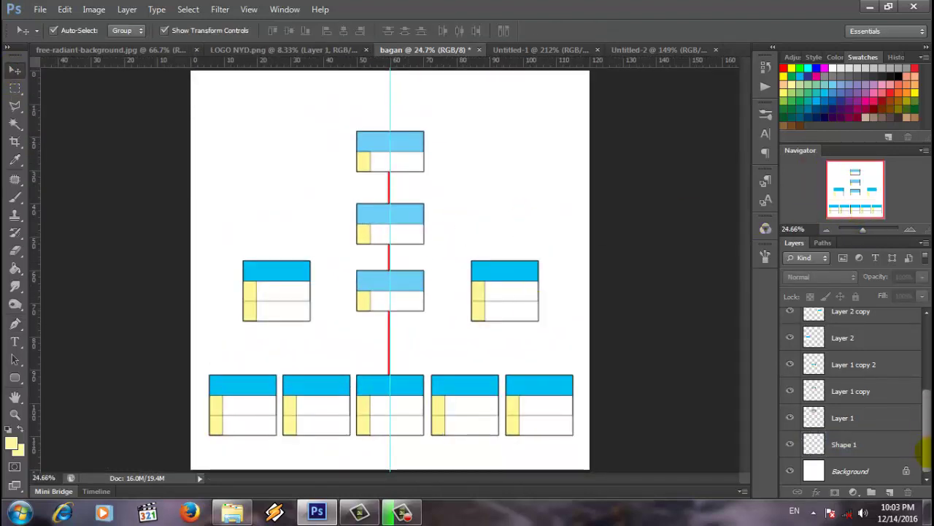
pyautogui.click(862, 444)
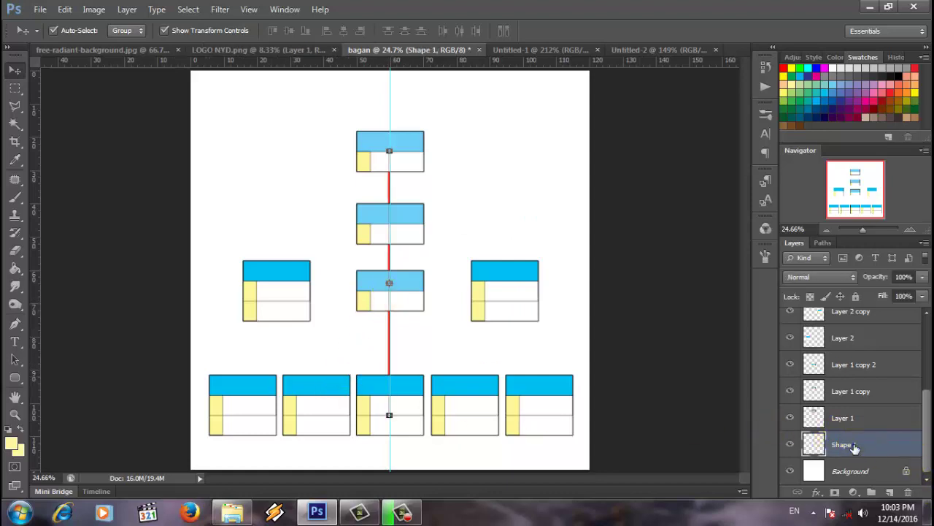
pyautogui.rightClick(854, 446)
pyautogui.click(797, 65)
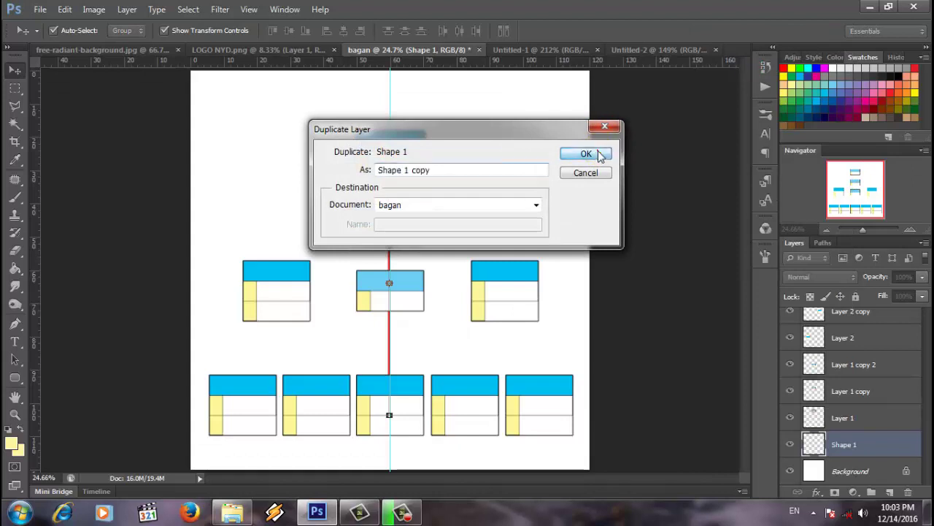
pyautogui.click(599, 155)
# Rotate the copy 90° clockwise and move it just above the bottom row.
pyautogui.click(65, 10)
pyautogui.moveTo(110, 264)
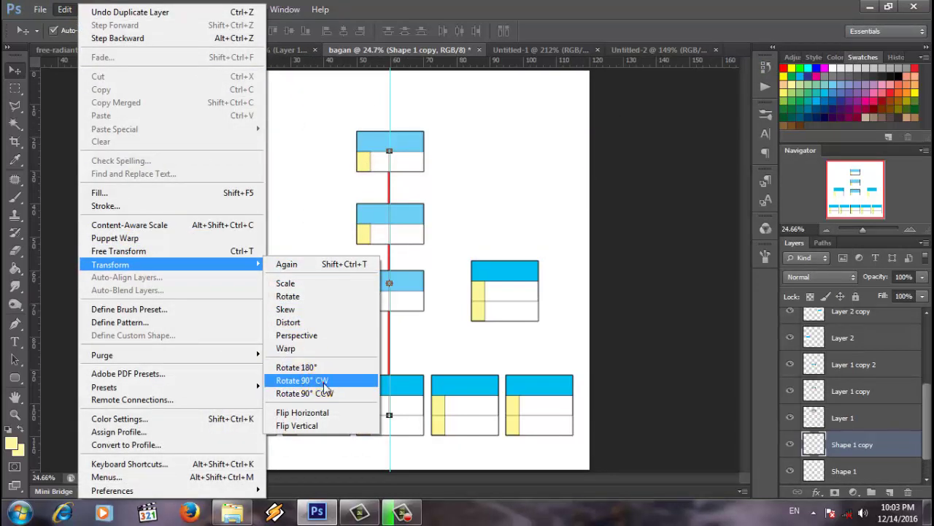
pyautogui.click(307, 380)
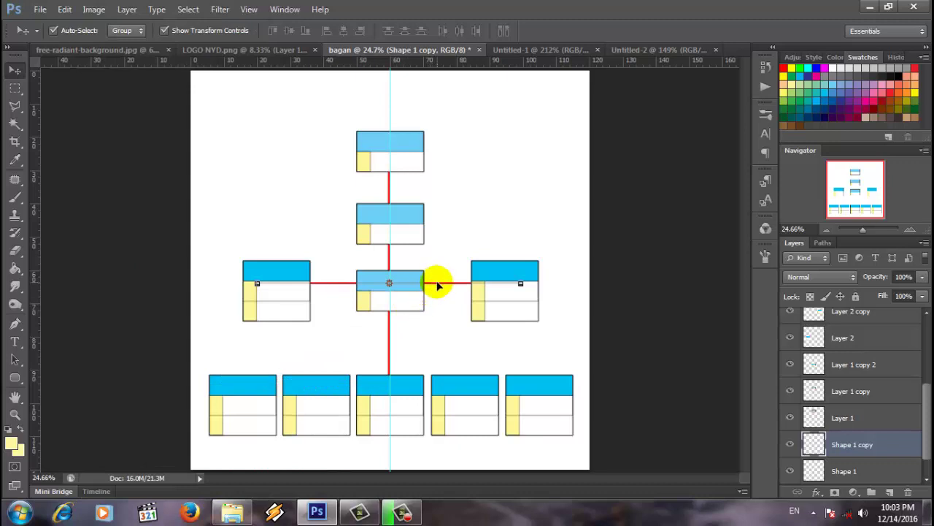
pyautogui.moveTo(438, 285); pyautogui.dragTo(438, 354)
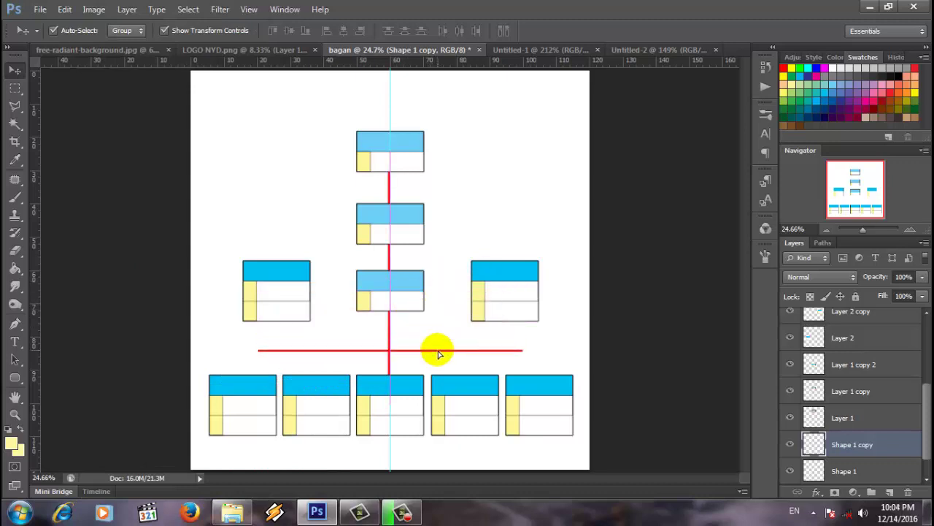
pyautogui.click(795, 337)
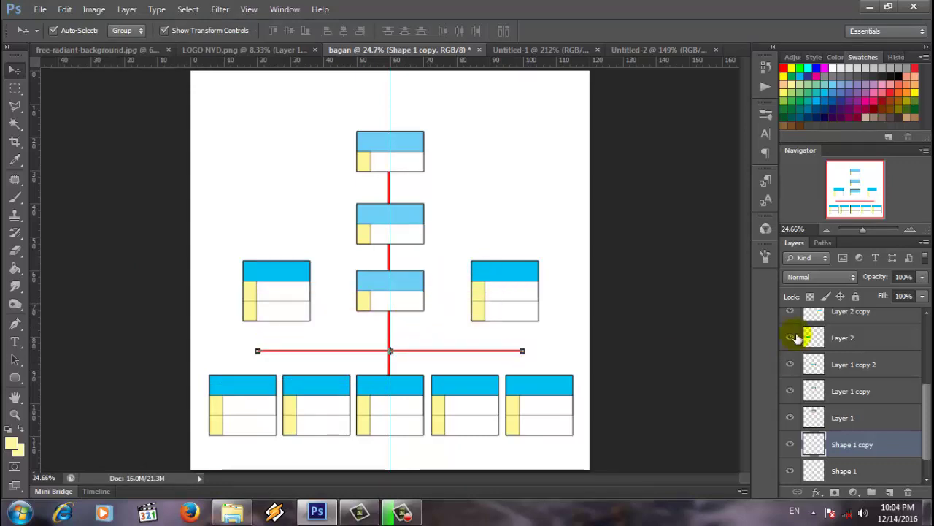
pyautogui.click(867, 231)
# Stretch the red horizontal connector further right and left, then commit the transform.
pyautogui.scroll(-1, 648, 376)
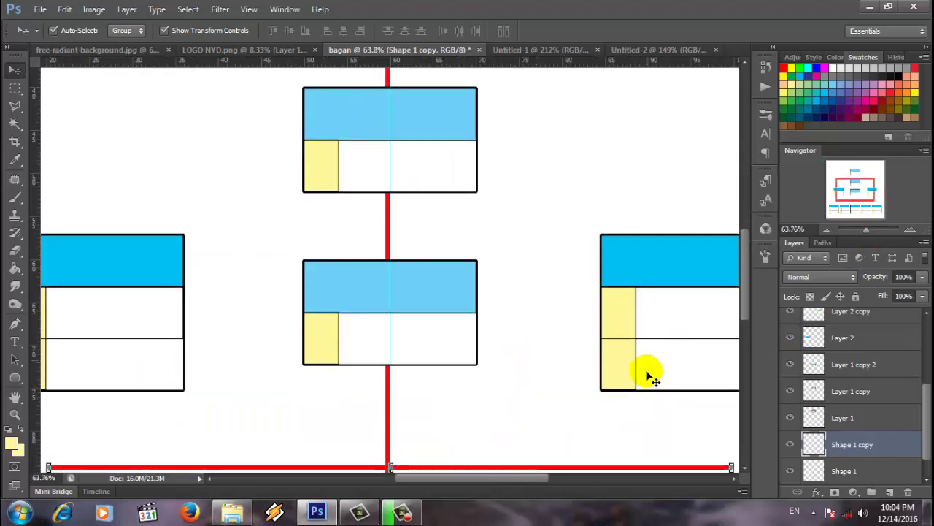
pyautogui.scroll(-3, 649, 376)
pyautogui.moveTo(480, 481); pyautogui.dragTo(524, 481)
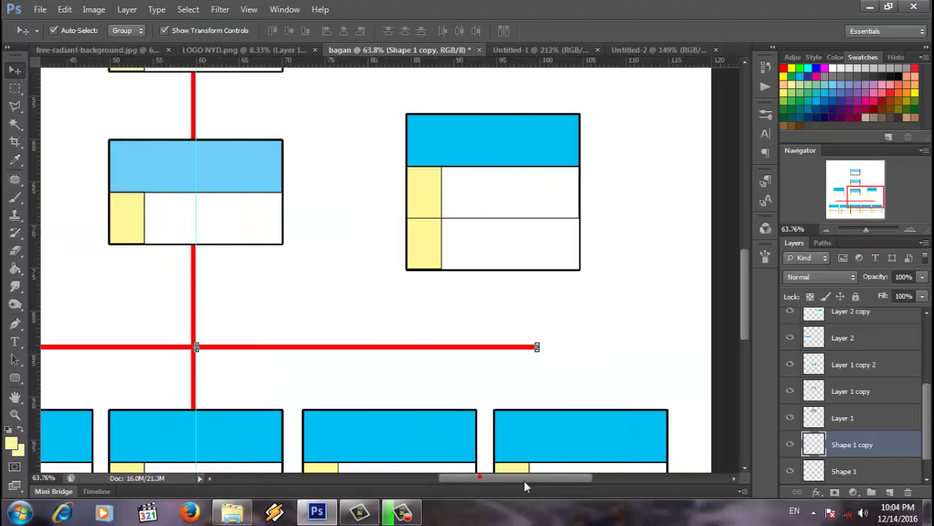
pyautogui.moveTo(538, 347)
pyautogui.mouseDown()
pyautogui.moveTo(589, 351)
pyautogui.moveTo(580, 349)
pyautogui.mouseUp()
pyautogui.moveTo(545, 477); pyautogui.dragTo(406, 473)
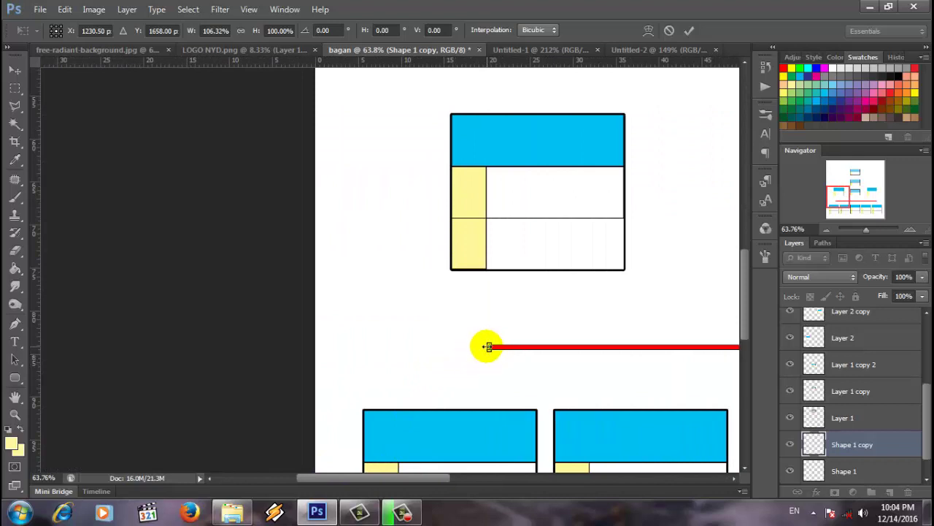
pyautogui.moveTo(488, 347); pyautogui.dragTo(450, 347)
pyautogui.click(689, 30)
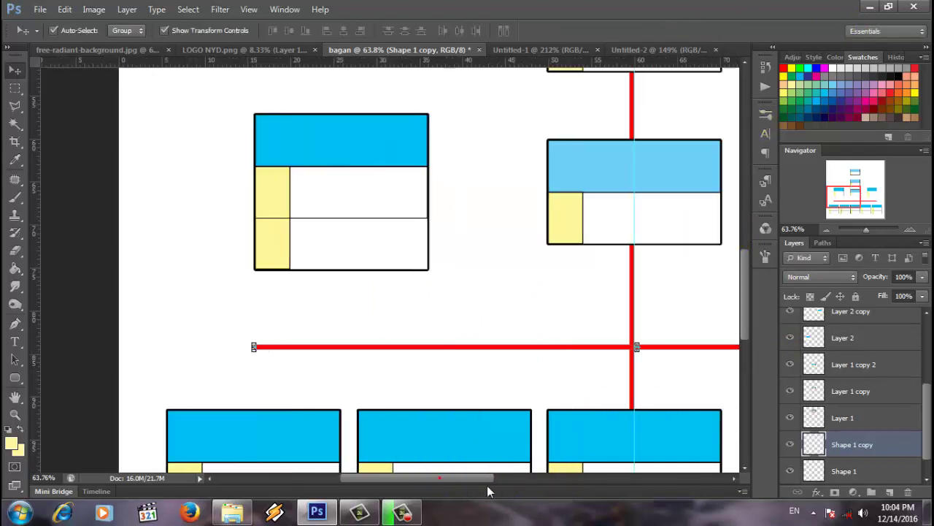
# Scroll down the canvas and switch to the Rectangular Marquee Tool.
pyautogui.moveTo(441, 482); pyautogui.dragTo(522, 406)
pyautogui.scroll(-3, 538, 358)
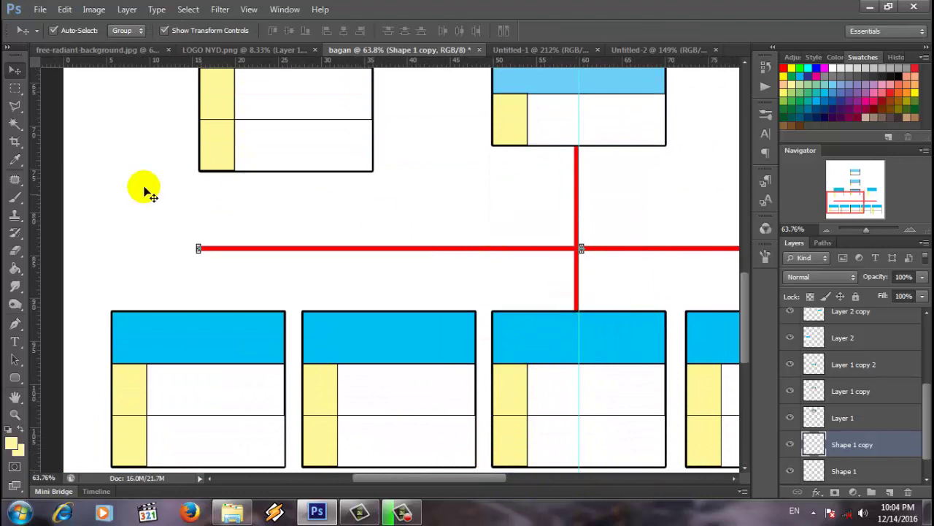
pyautogui.click(16, 91)
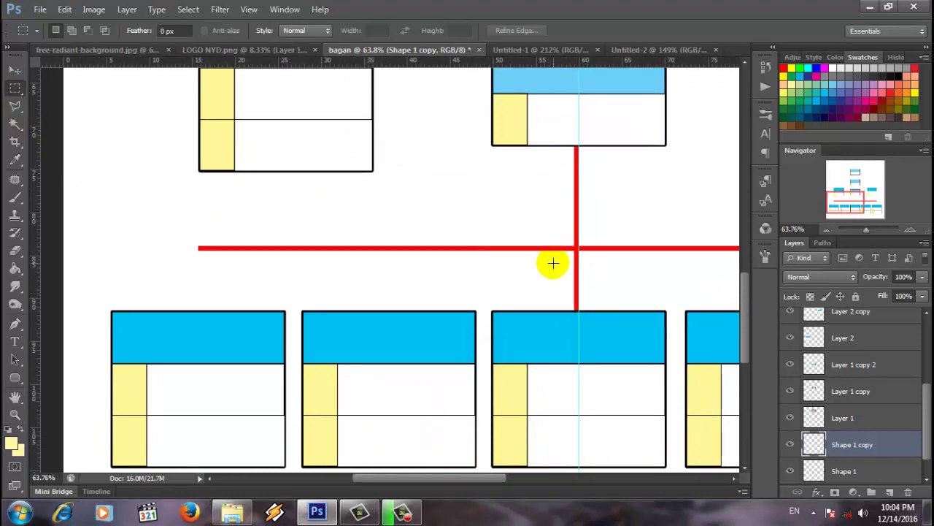
# Marquee part of Shape 1 and copy it onto a new layer with Layer Via Copy.
pyautogui.scroll(-2, 552, 263)
pyautogui.moveTo(551, 193)
pyautogui.mouseDown()
pyautogui.moveTo(619, 334)
pyautogui.moveTo(621, 372)
pyautogui.mouseUp()
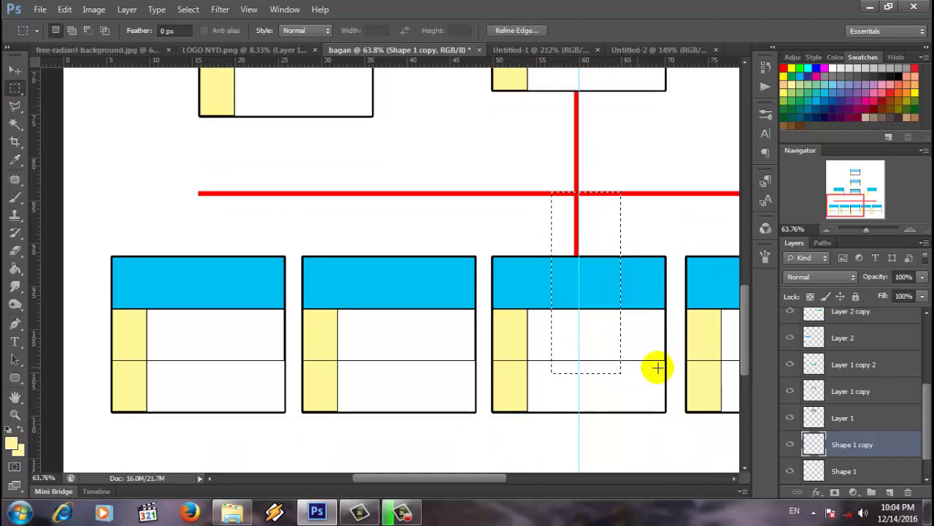
pyautogui.rightClick(574, 226)
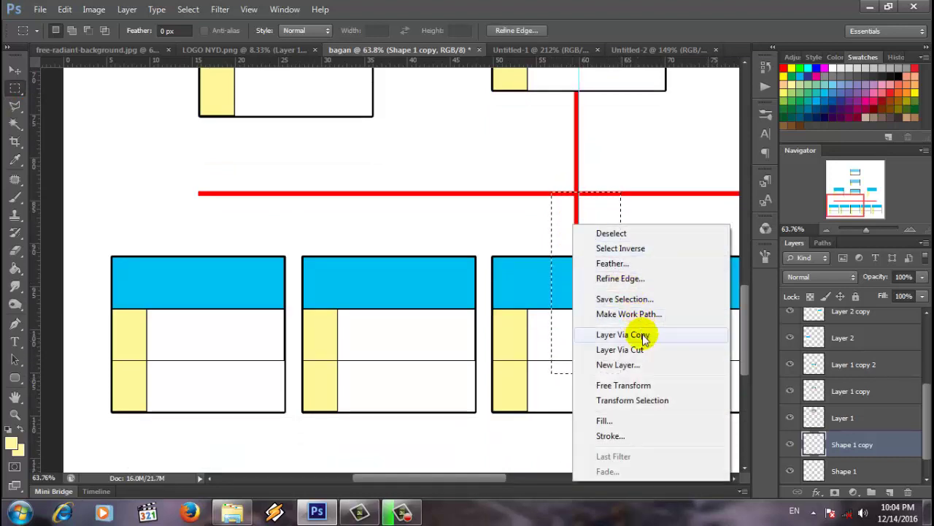
pyautogui.click(642, 336)
pyautogui.click(14, 70)
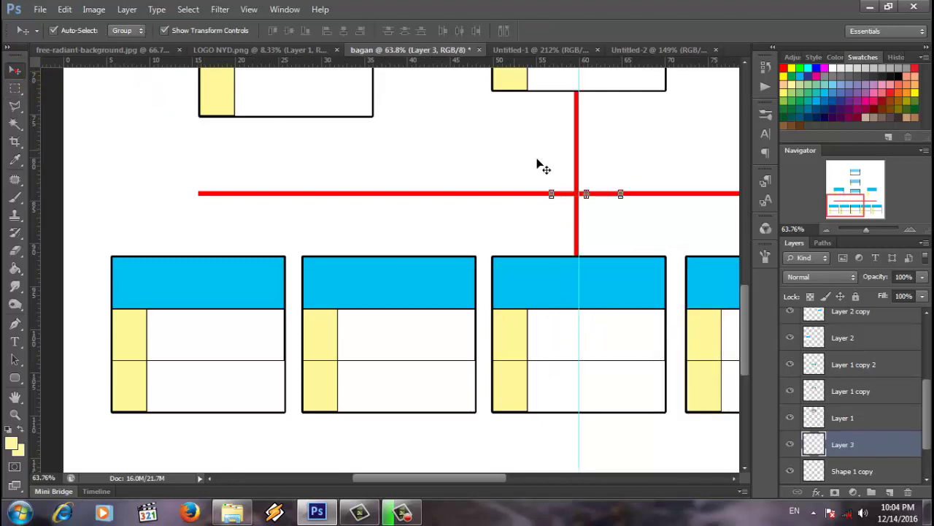
pyautogui.click(583, 227)
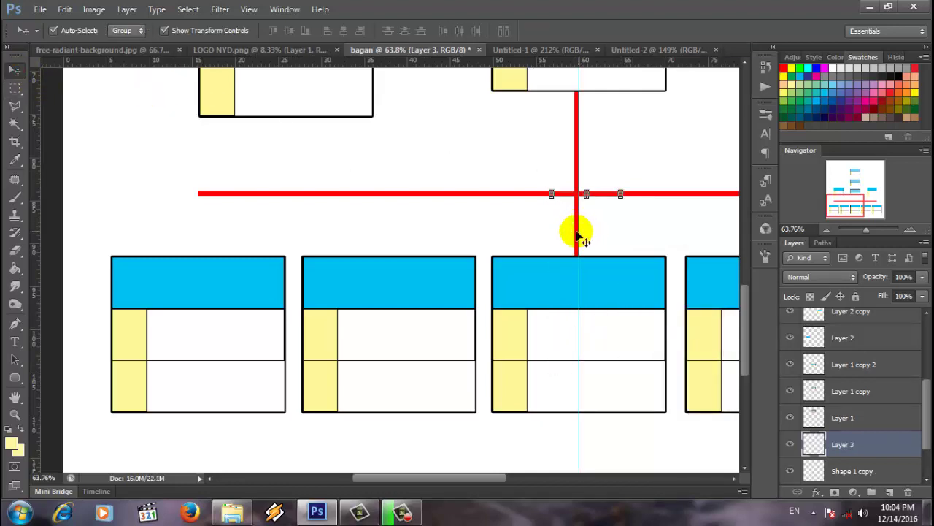
pyautogui.click(596, 177)
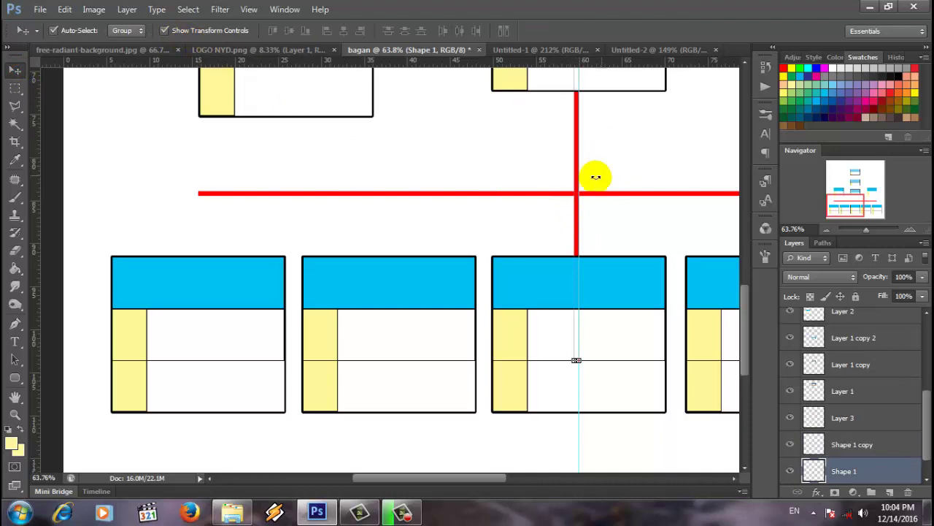
# Copy the vertical red connector to Layer 4 and move it above the first bottom-row box.
pyautogui.click(14, 88)
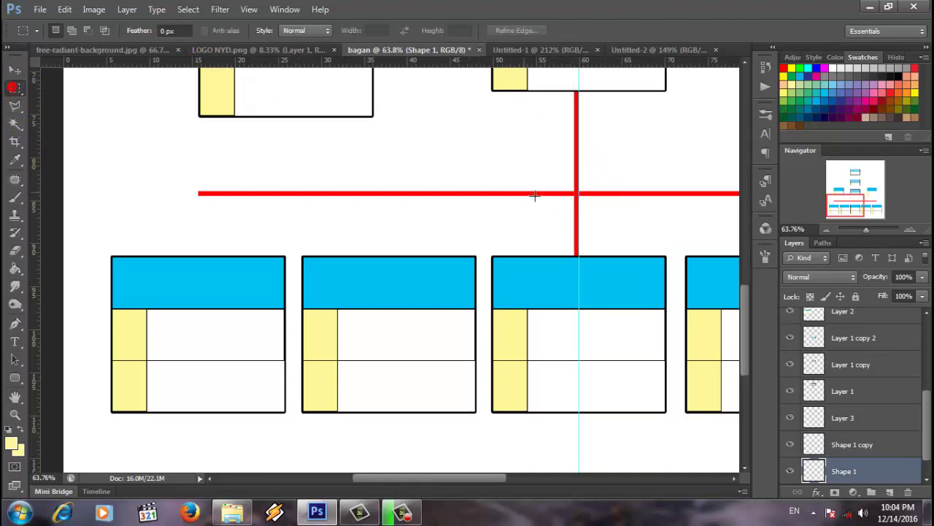
pyautogui.moveTo(560, 199)
pyautogui.mouseDown()
pyautogui.moveTo(631, 318)
pyautogui.moveTo(632, 361)
pyautogui.mouseUp()
pyautogui.rightClick(594, 266)
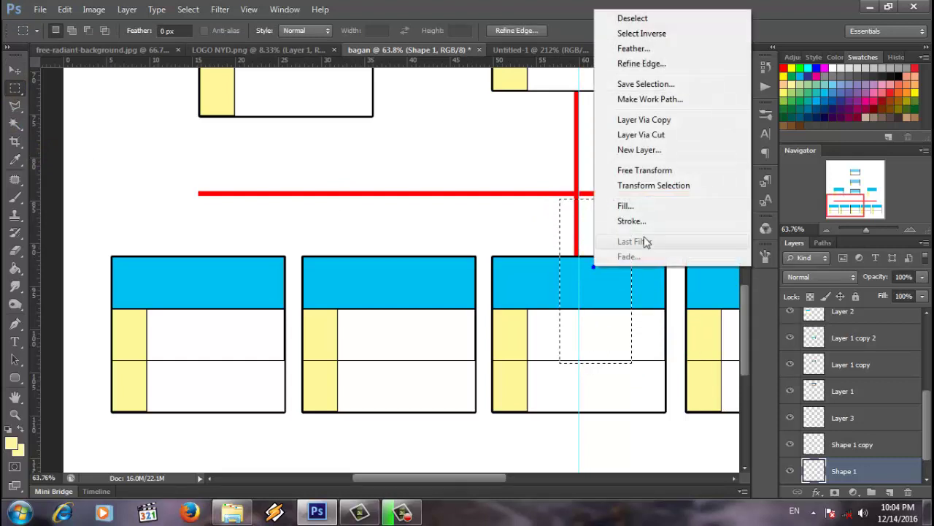
pyautogui.click(636, 119)
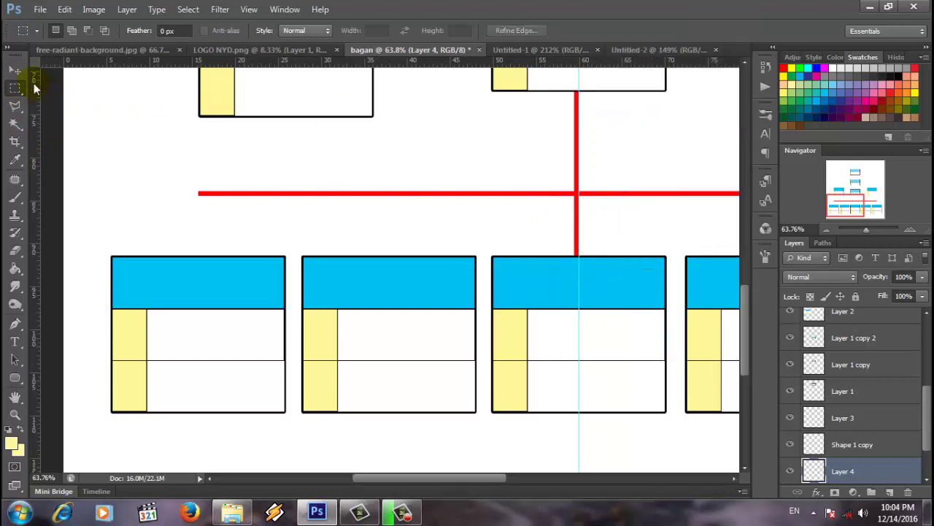
pyautogui.click(15, 71)
pyautogui.click(579, 227)
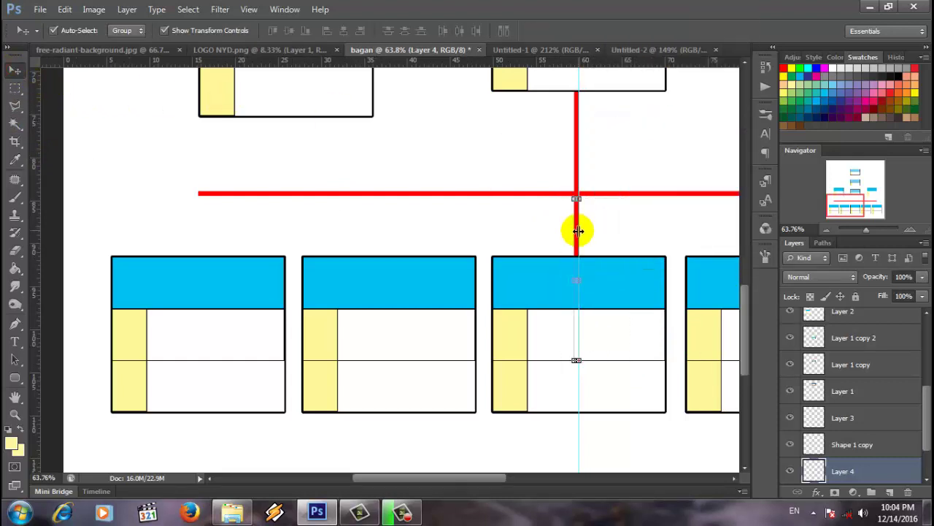
pyautogui.moveTo(577, 231); pyautogui.dragTo(202, 232)
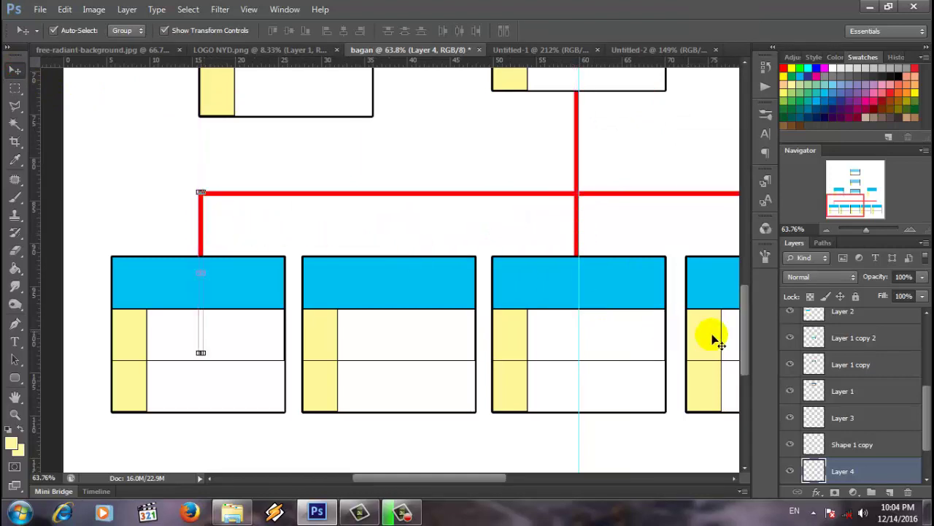
# Duplicate the connector layer and drag the copy above the second bottom-row box.
pyautogui.rightClick(845, 470)
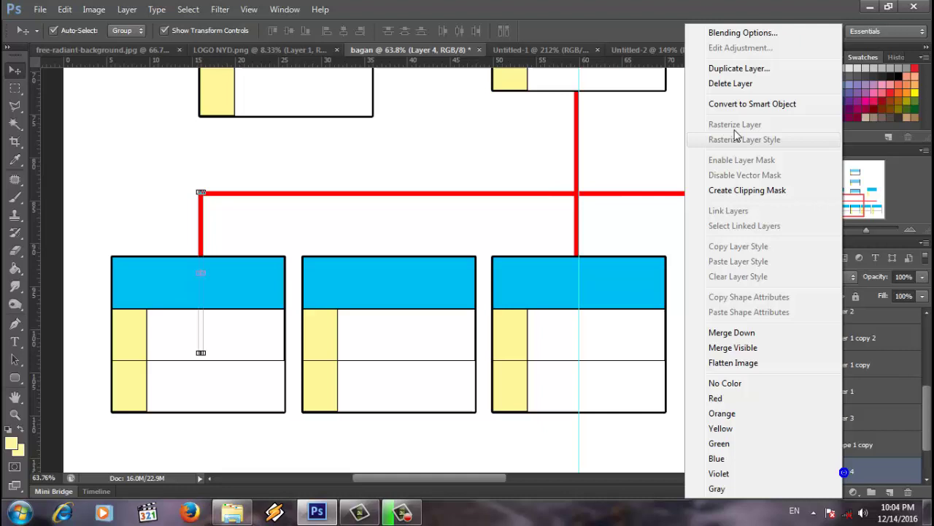
pyautogui.click(734, 69)
pyautogui.click(574, 152)
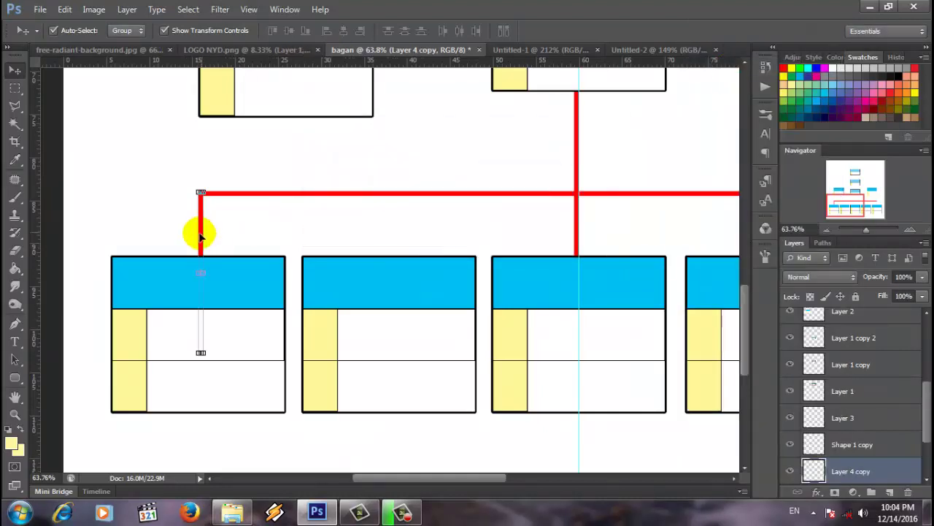
pyautogui.moveTo(201, 236); pyautogui.dragTo(387, 237)
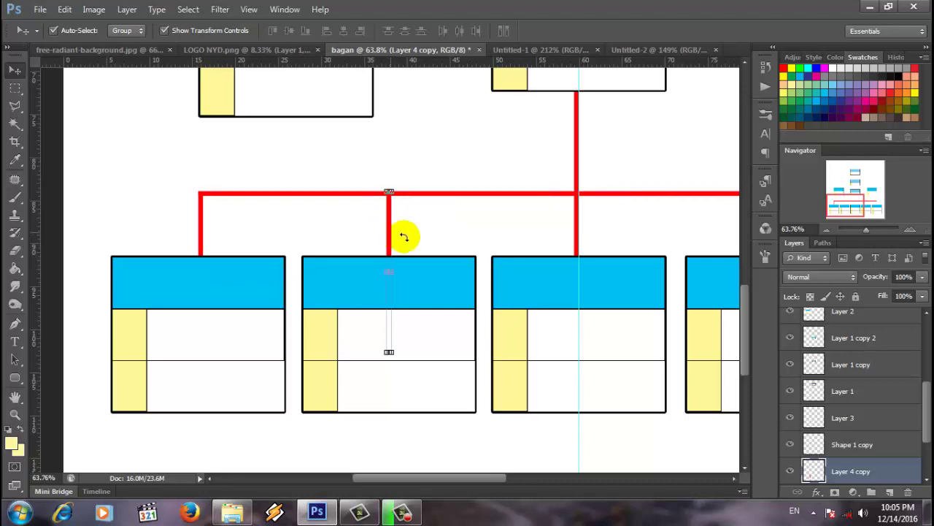
# Duplicate the connector again and position the copy above the next bottom-row boxes.
pyautogui.rightClick(830, 471)
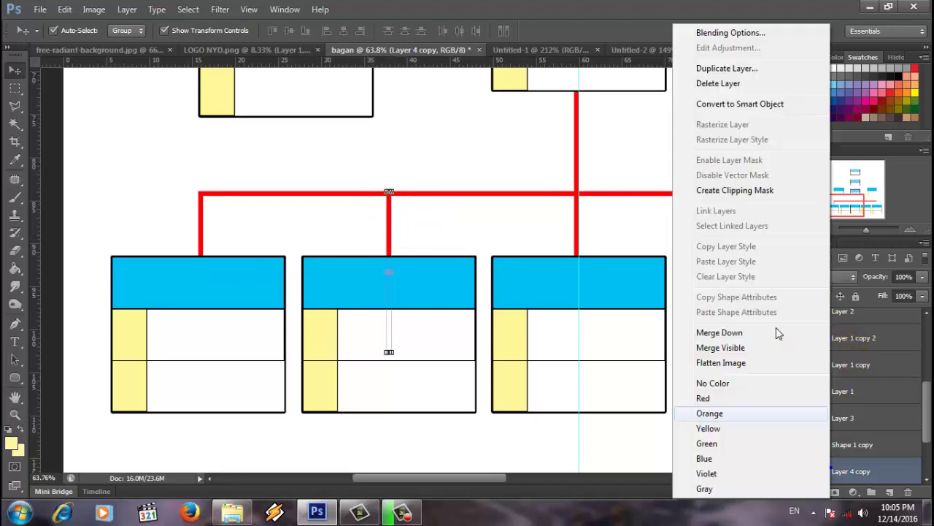
pyautogui.click(719, 67)
pyautogui.click(598, 155)
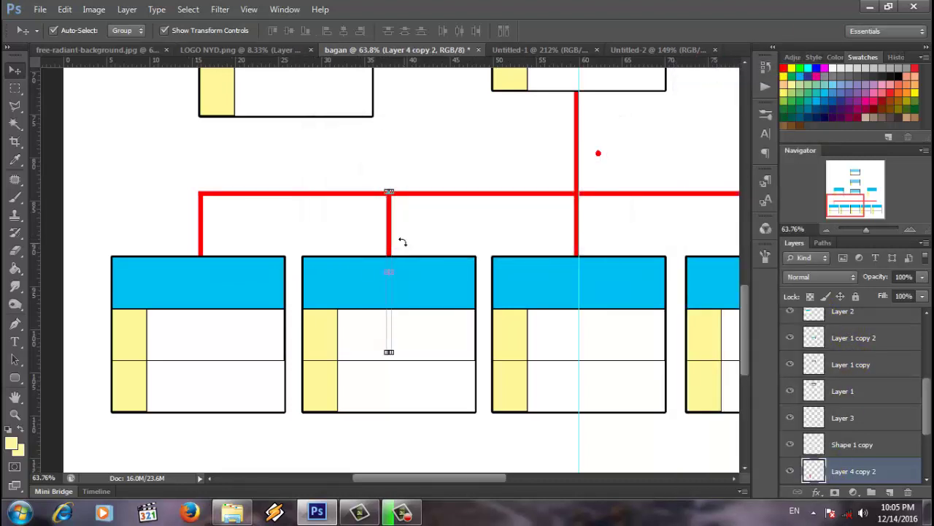
pyautogui.moveTo(387, 241); pyautogui.dragTo(682, 244)
pyautogui.click(387, 244)
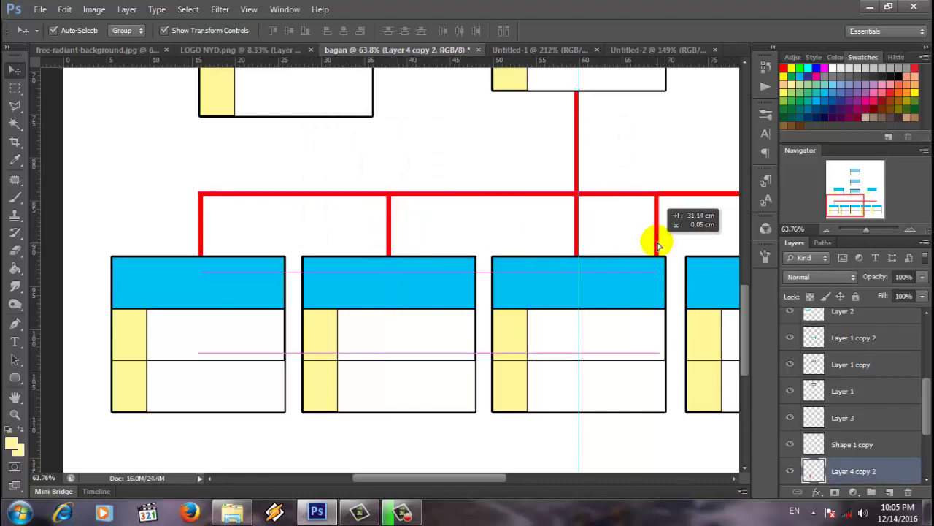
pyautogui.moveTo(449, 485); pyautogui.dragTo(502, 480)
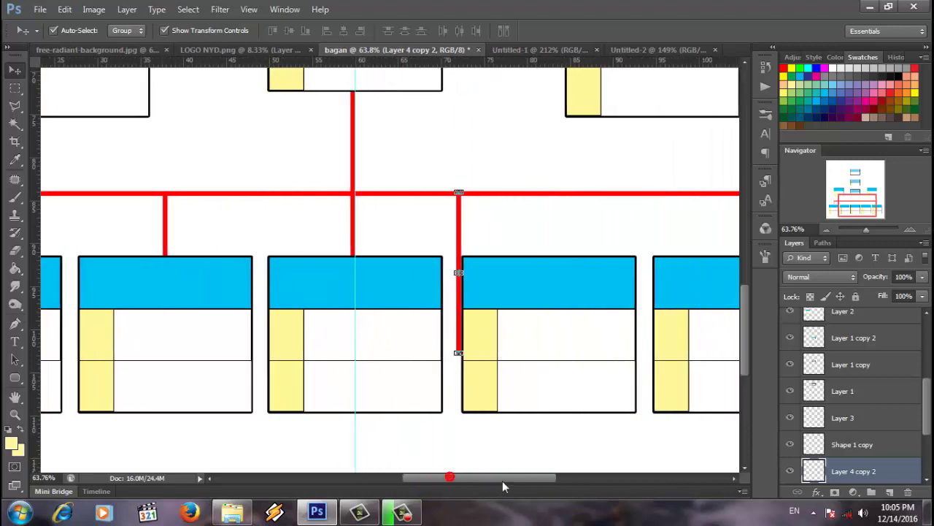
pyautogui.moveTo(452, 252); pyautogui.dragTo(546, 252)
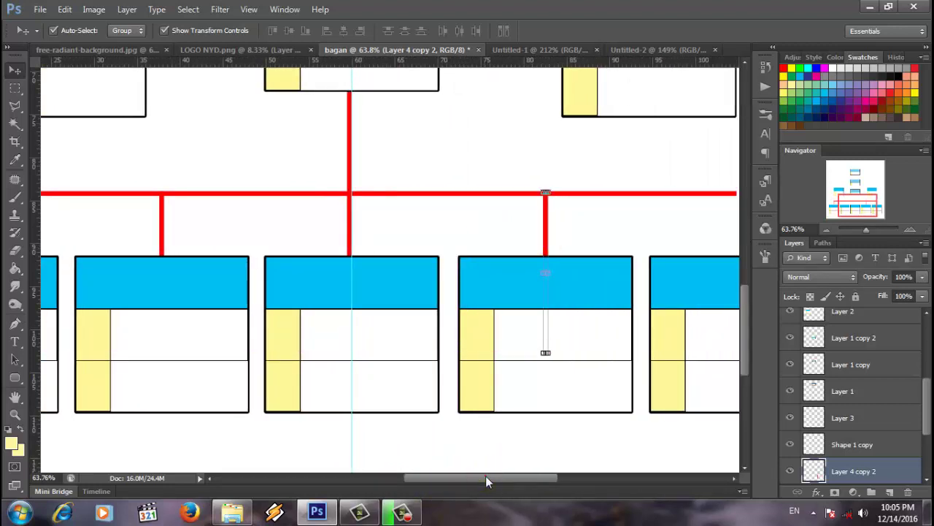
pyautogui.moveTo(485, 475); pyautogui.dragTo(530, 476)
# Make a final connector copy, place it above the fifth box, and zoom out.
pyautogui.rightClick(839, 471)
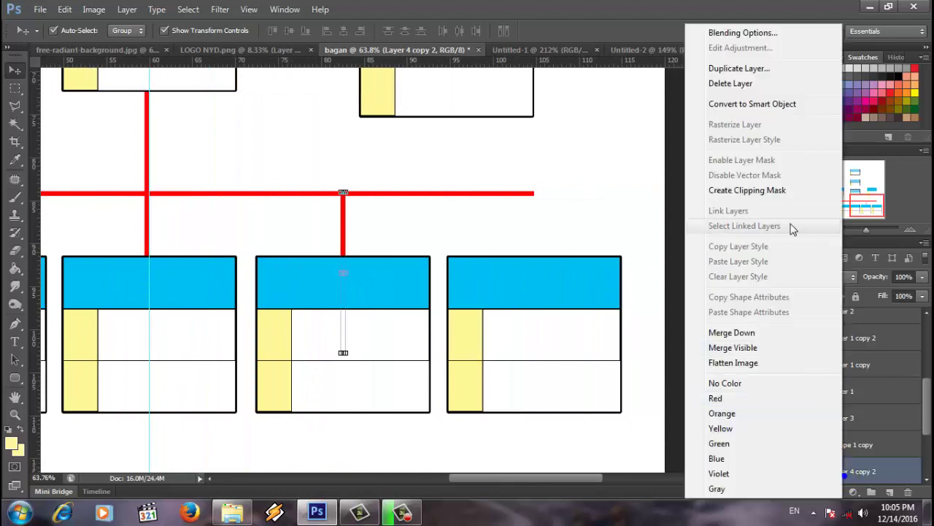
pyautogui.click(739, 69)
pyautogui.click(590, 153)
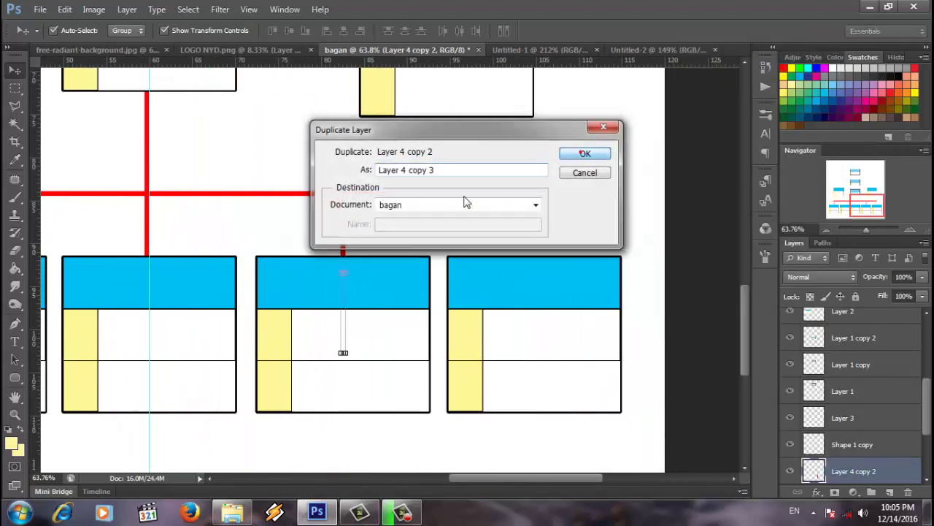
pyautogui.moveTo(345, 243); pyautogui.dragTo(531, 241)
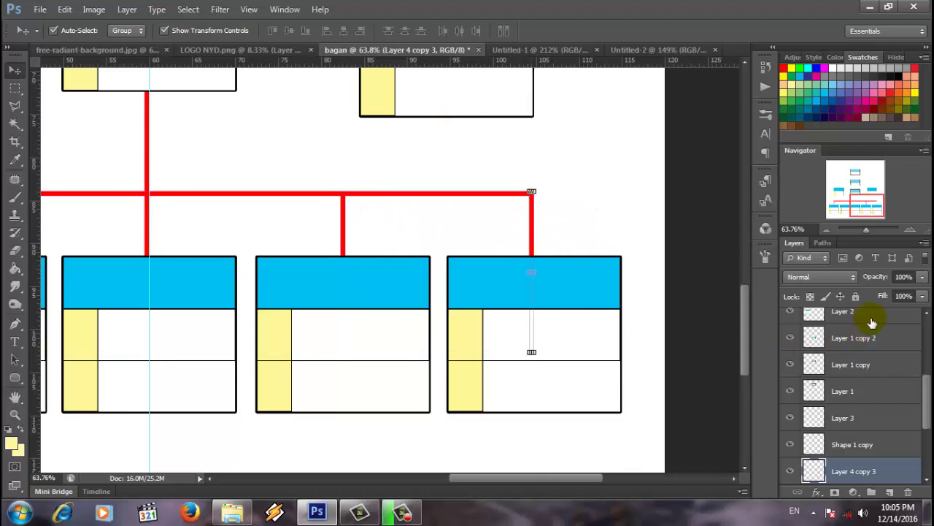
pyautogui.moveTo(861, 233); pyautogui.dragTo(865, 232)
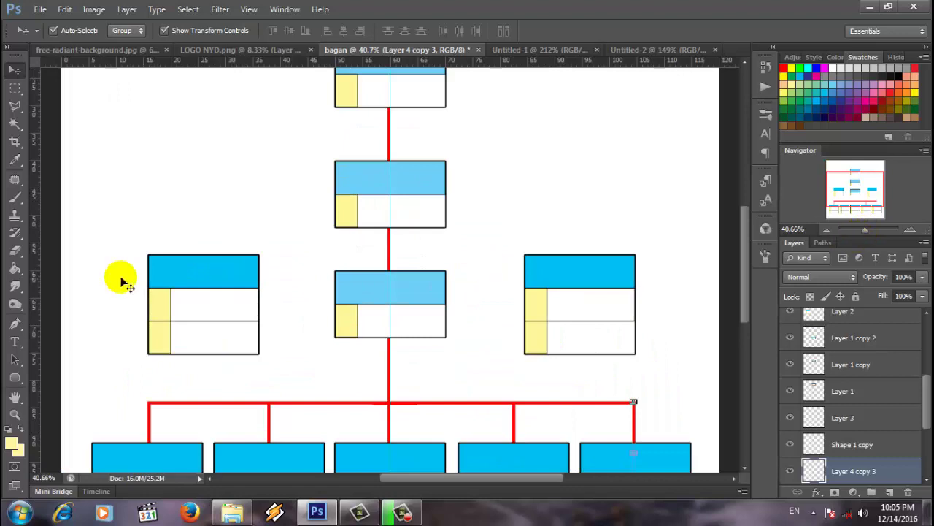
# Add an empty layer, pick the Pen Tool, and create a horizontal guide above the side boxes.
pyautogui.click(888, 494)
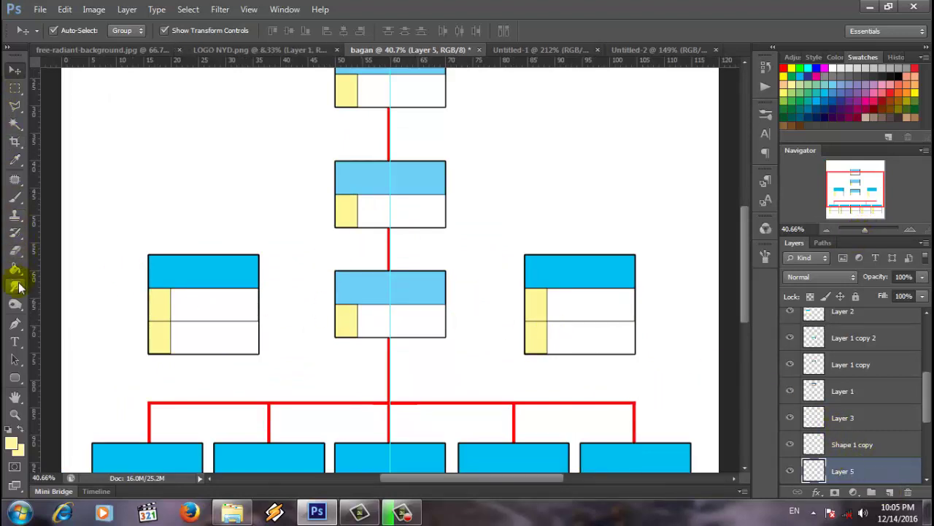
pyautogui.click(16, 328)
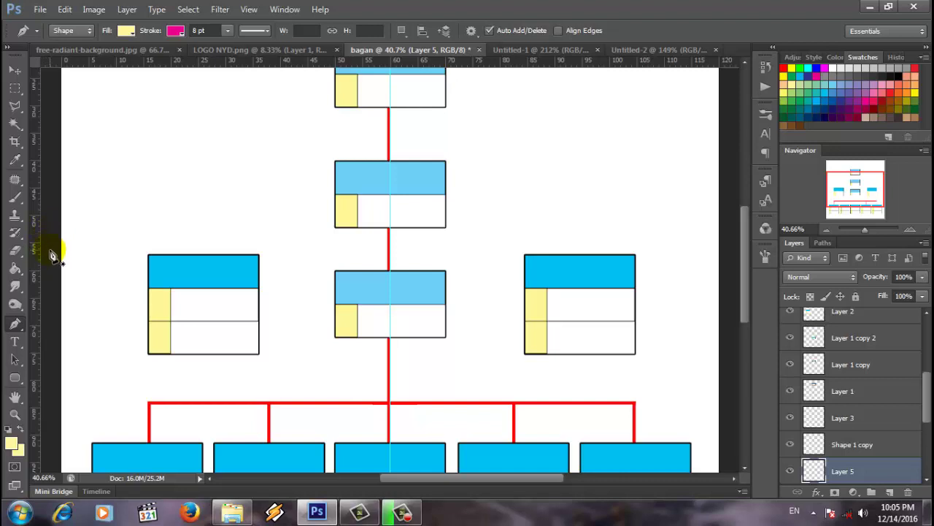
pyautogui.click(250, 17)
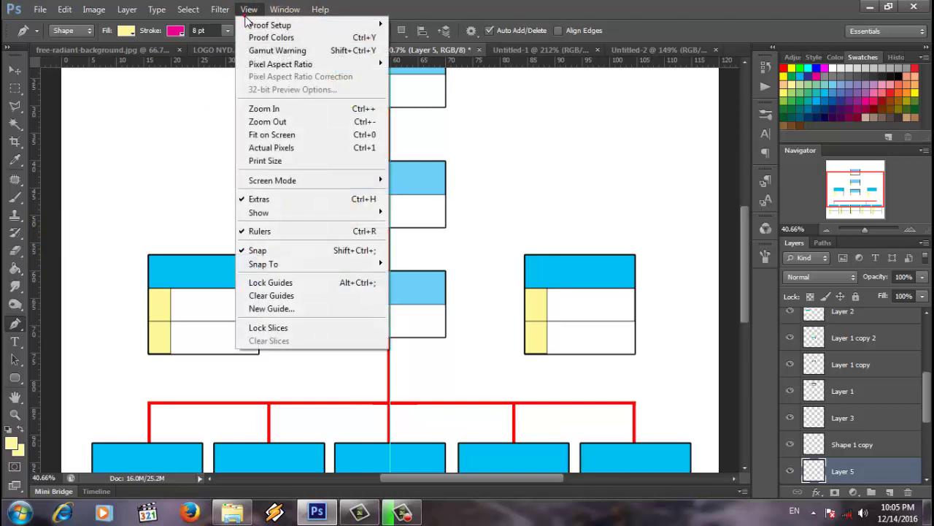
pyautogui.click(279, 306)
pyautogui.click(414, 189)
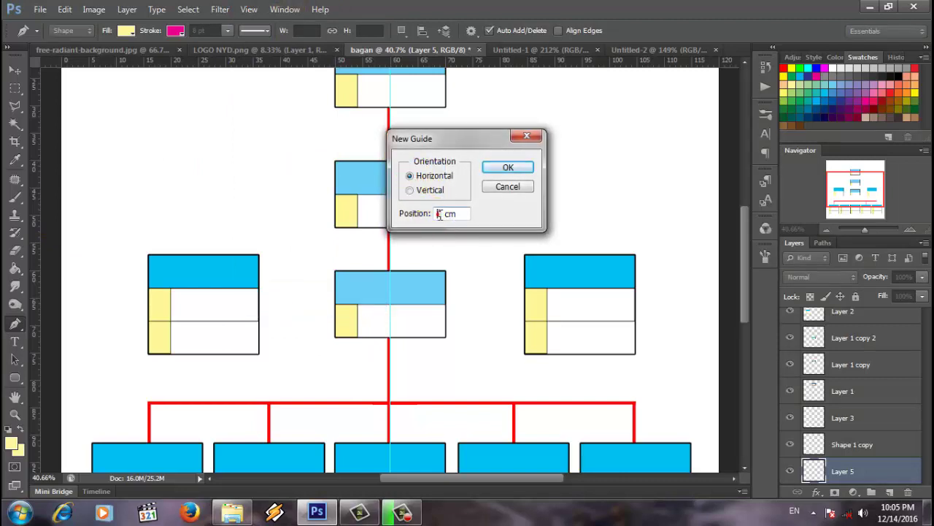
pyautogui.click(438, 213)
pyautogui.write('10')
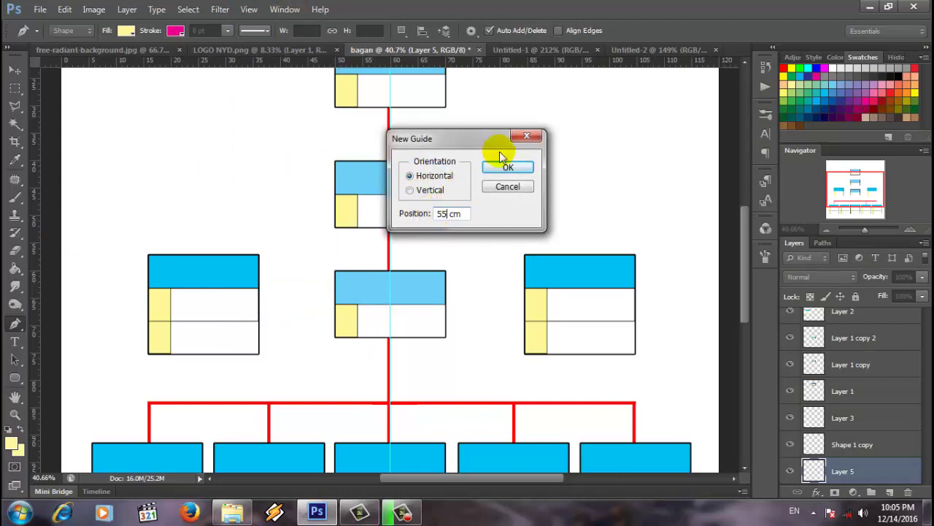
pyautogui.click(508, 167)
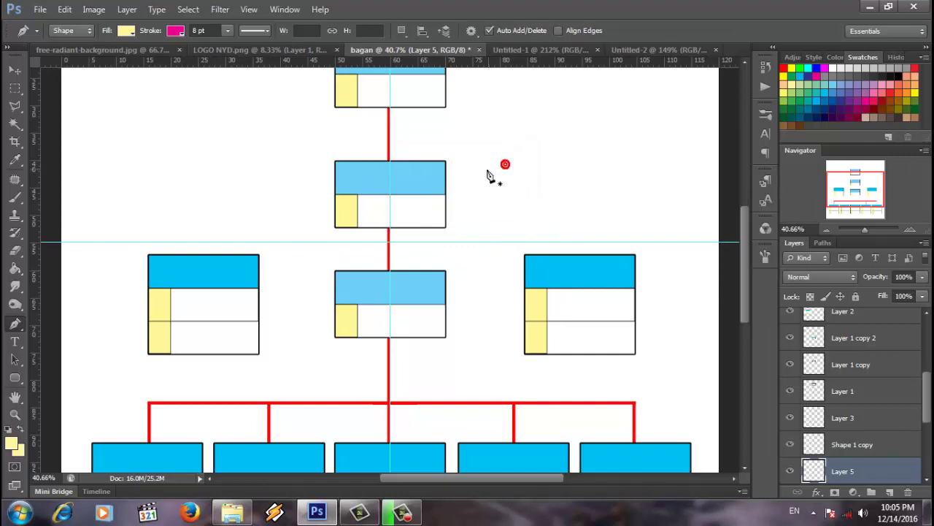
# Draw a pen line between the guide's ends with a red 8 pt dashed stroke.
pyautogui.click(191, 241)
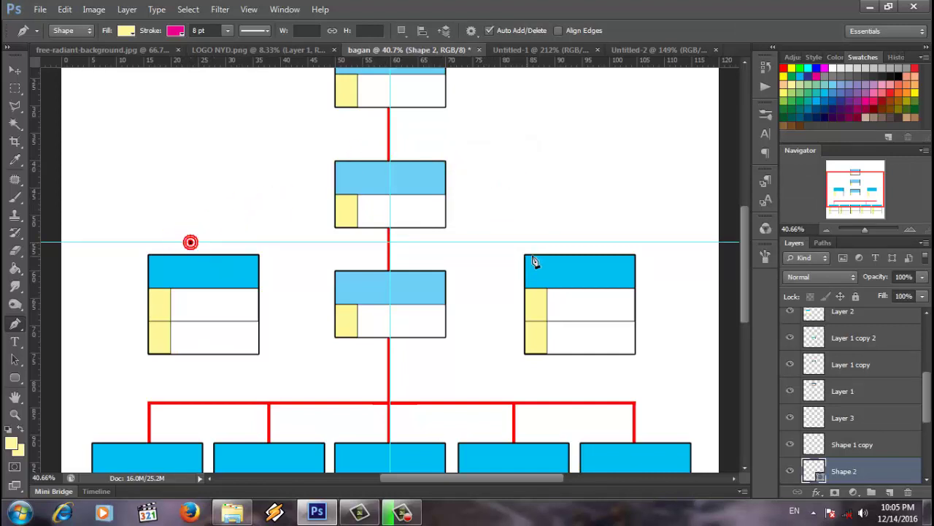
pyautogui.click(573, 242)
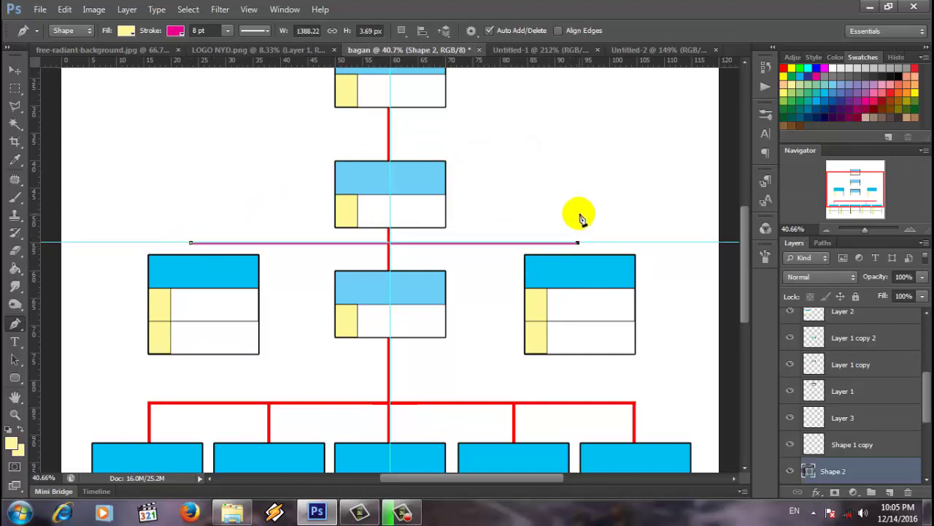
pyautogui.click(176, 31)
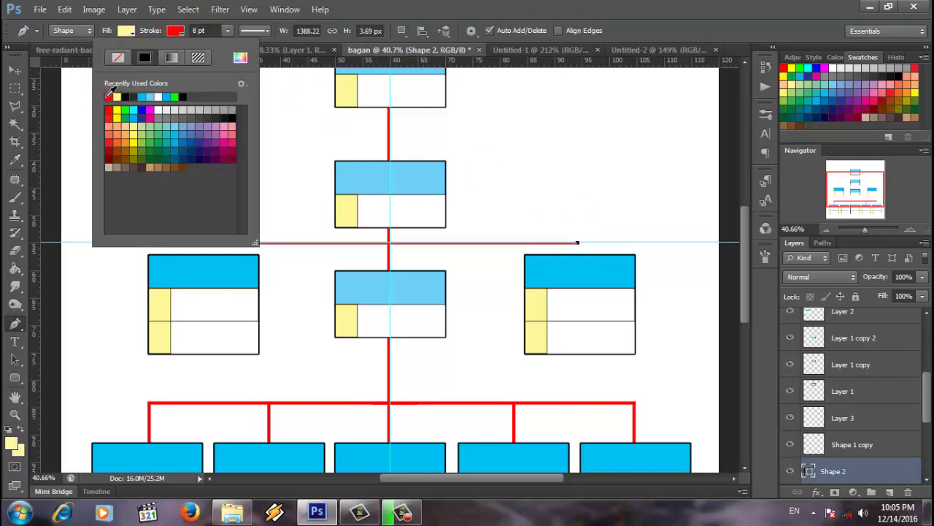
pyautogui.click(265, 33)
pyautogui.click(265, 34)
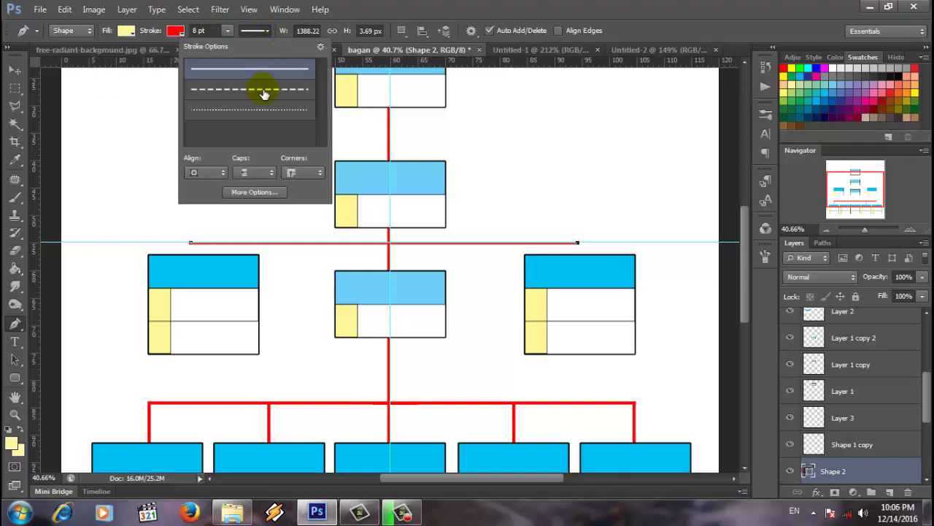
pyautogui.click(264, 90)
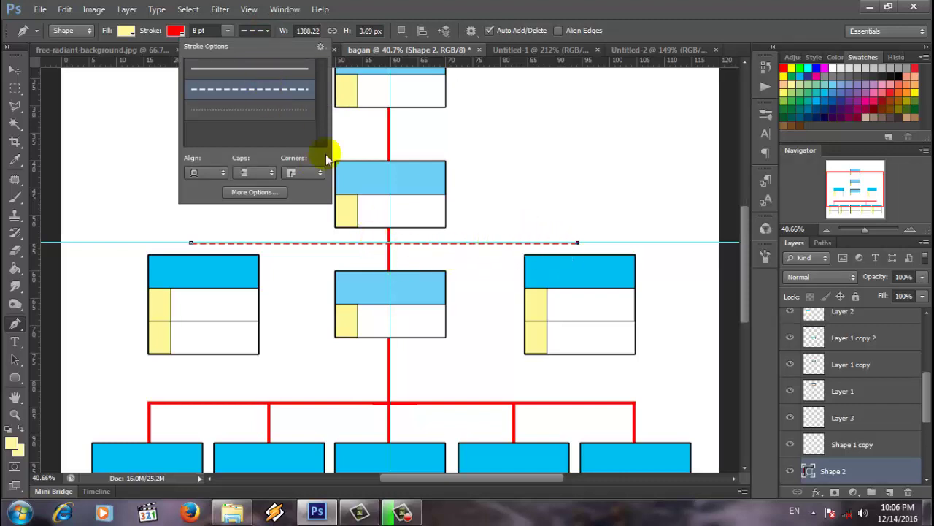
pyautogui.click(258, 110)
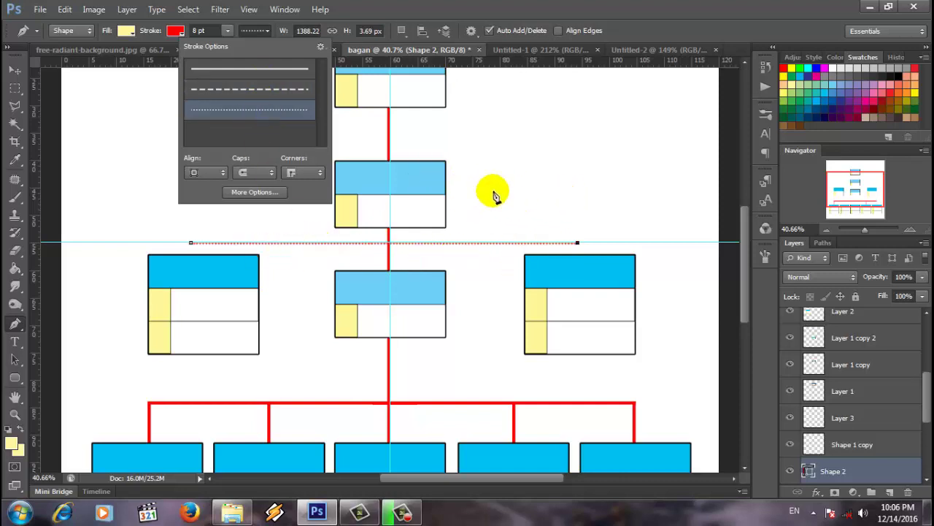
pyautogui.click(277, 90)
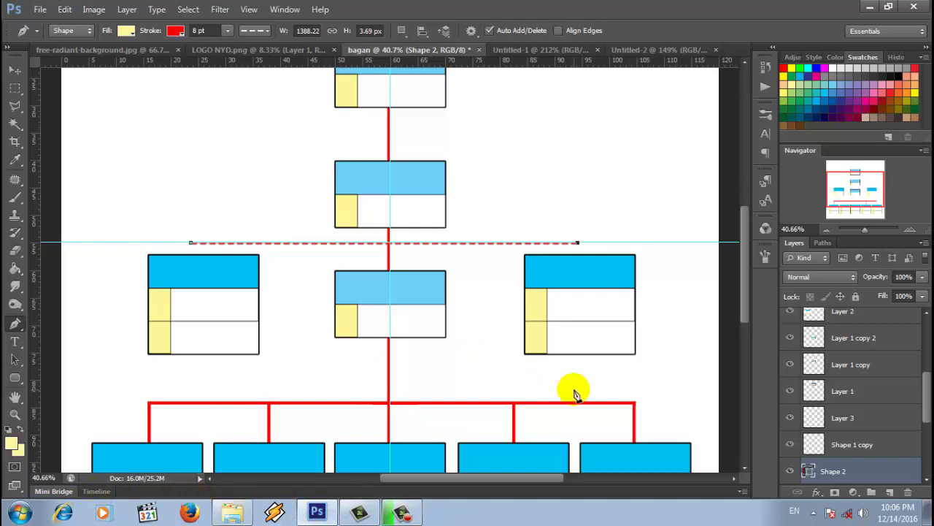
pyautogui.click(14, 71)
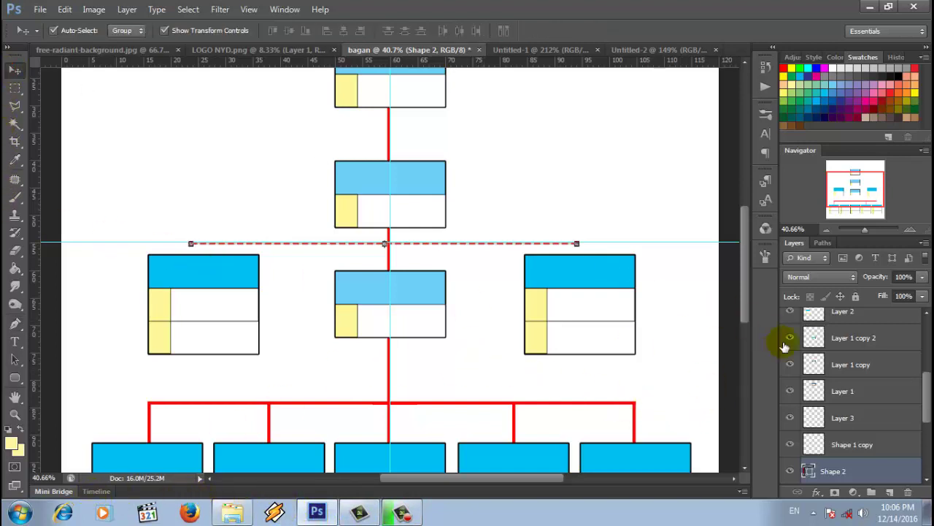
# Rasterize the Shape 2 dashed connector layer.
pyautogui.scroll(-1, 832, 440)
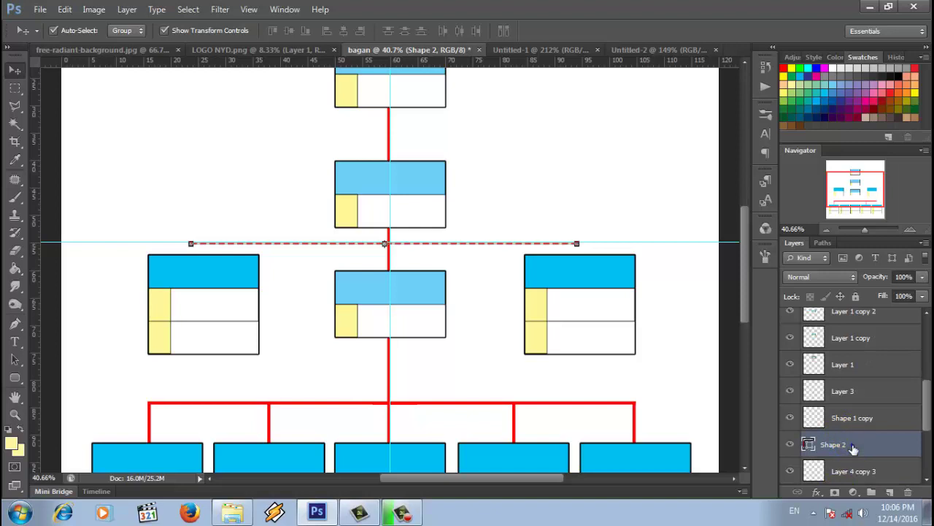
pyautogui.rightClick(853, 448)
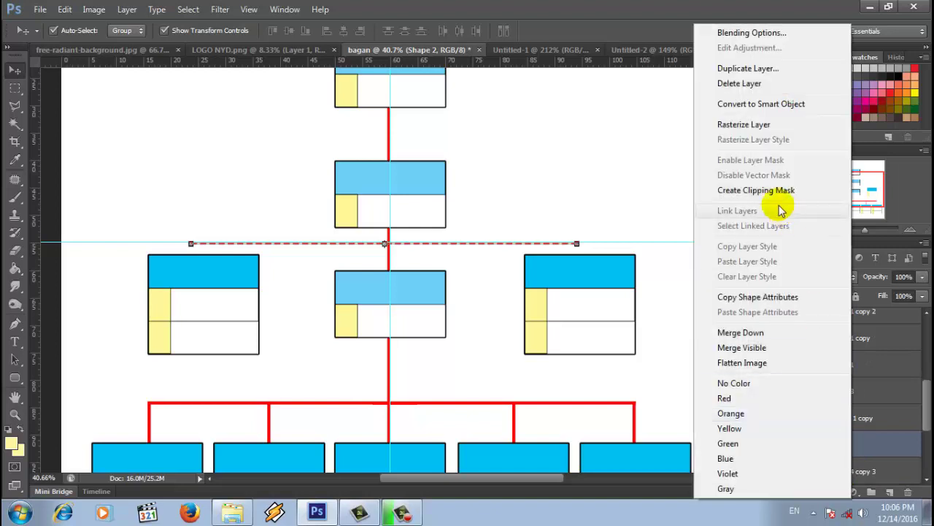
pyautogui.click(759, 125)
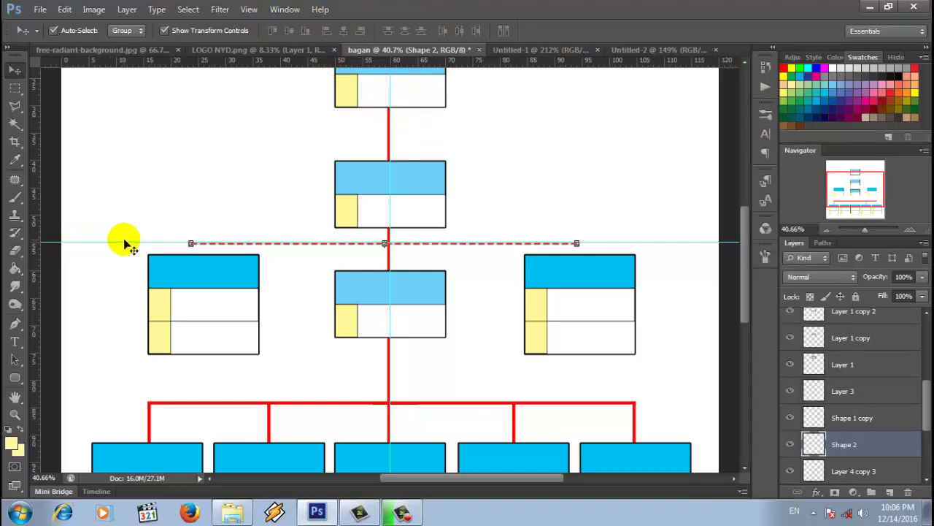
# Clear all guides from the canvas and zoom in with the Navigator.
pyautogui.click(248, 9)
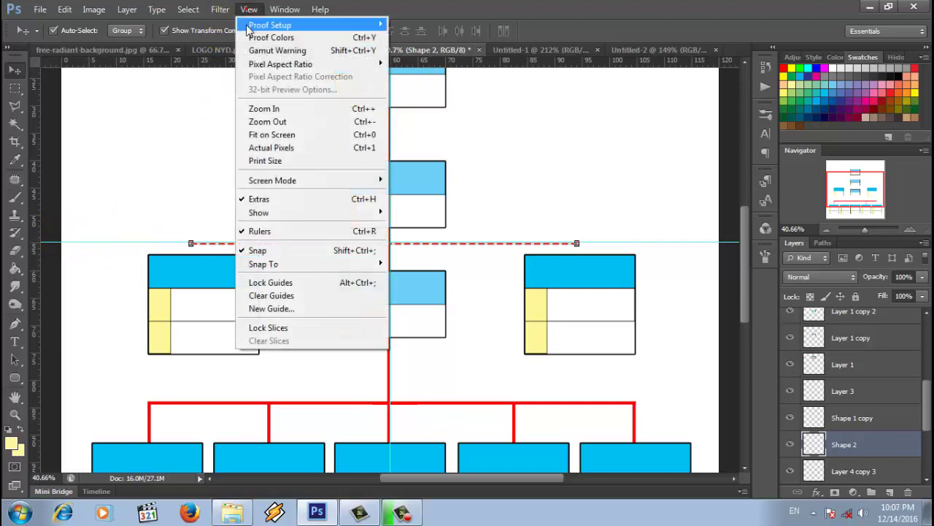
pyautogui.click(283, 295)
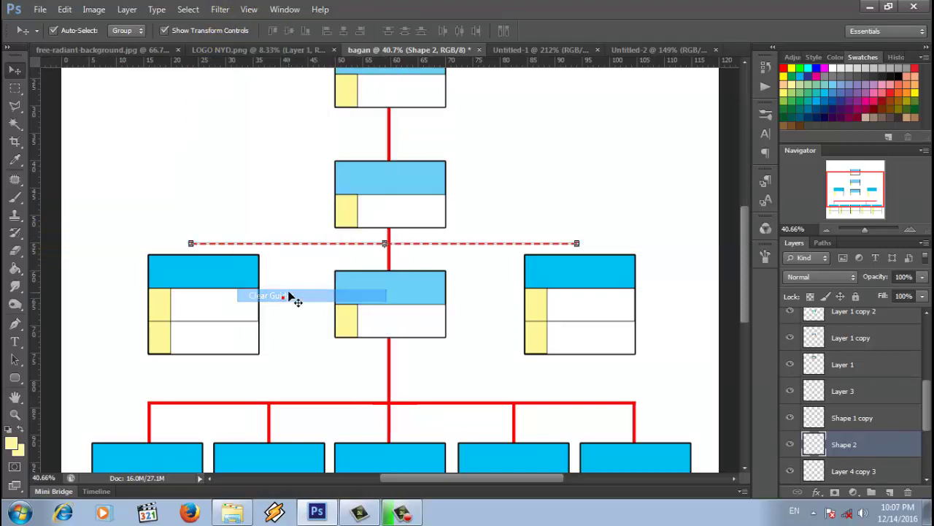
pyautogui.moveTo(875, 230); pyautogui.dragTo(871, 227)
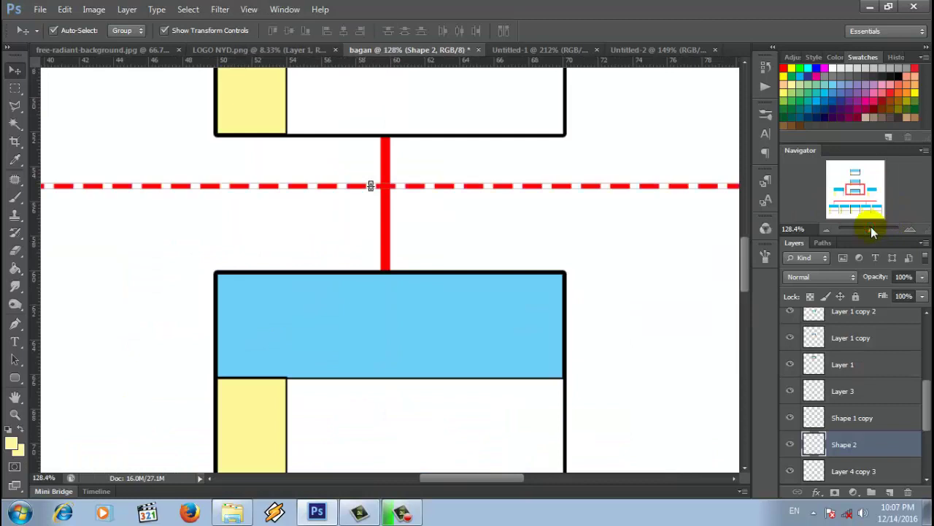
pyautogui.moveTo(476, 478); pyautogui.dragTo(533, 480)
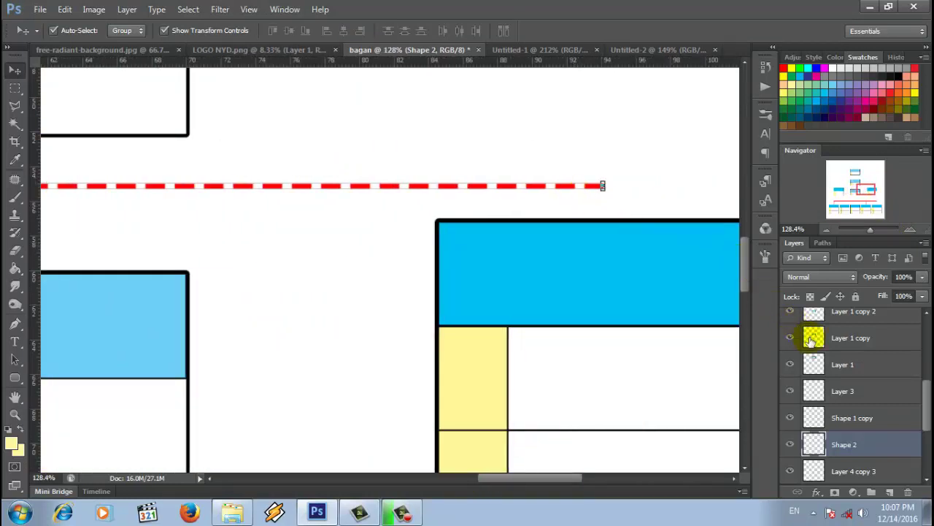
pyautogui.rightClick(840, 443)
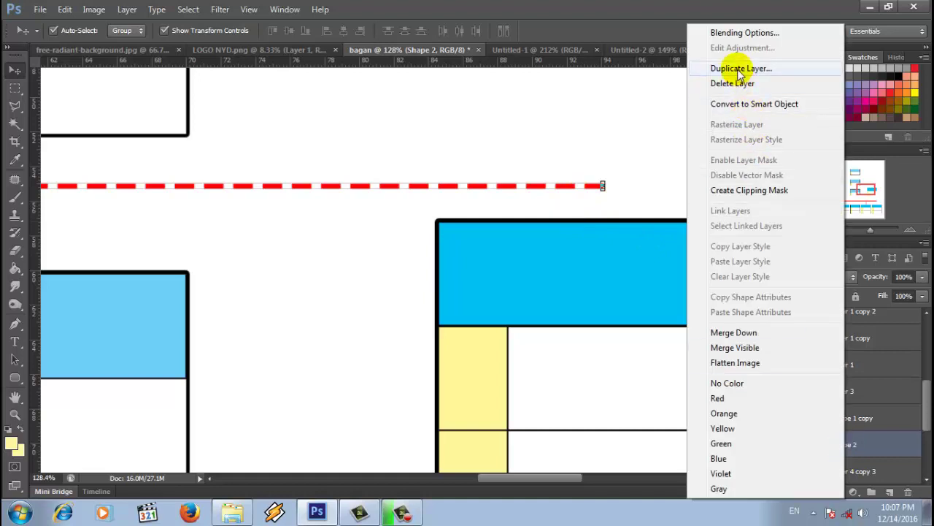
pyautogui.click(657, 78)
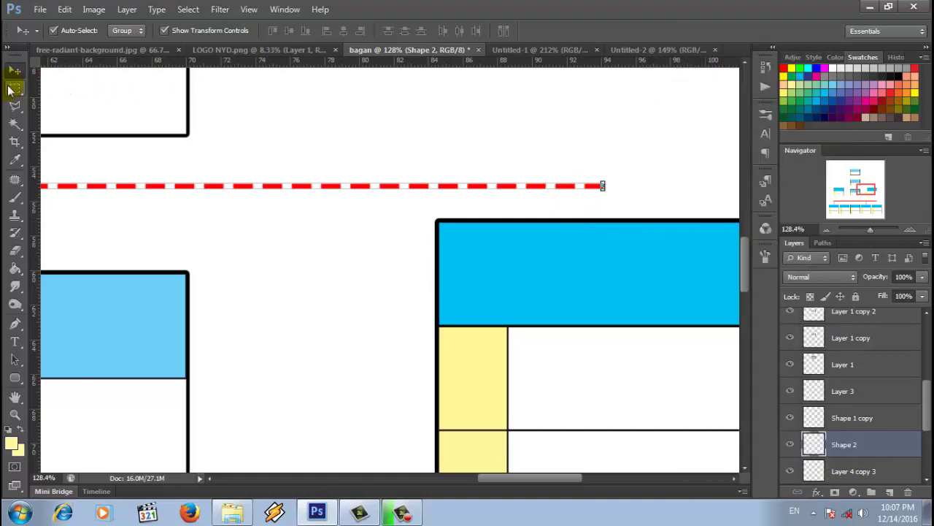
# Copy the right end of the dashed connector onto a new layer and lift it.
pyautogui.moveTo(13, 91); pyautogui.dragTo(69, 83)
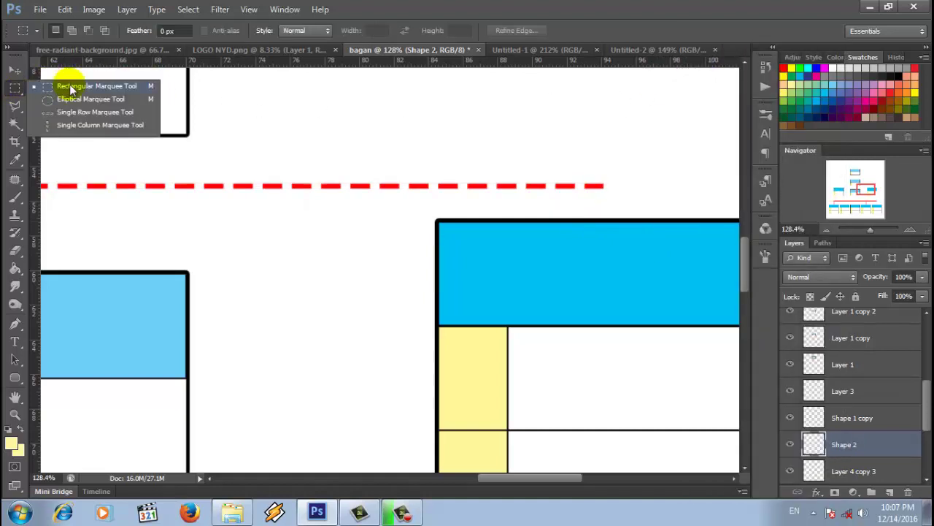
pyautogui.moveTo(467, 159); pyautogui.dragTo(642, 209)
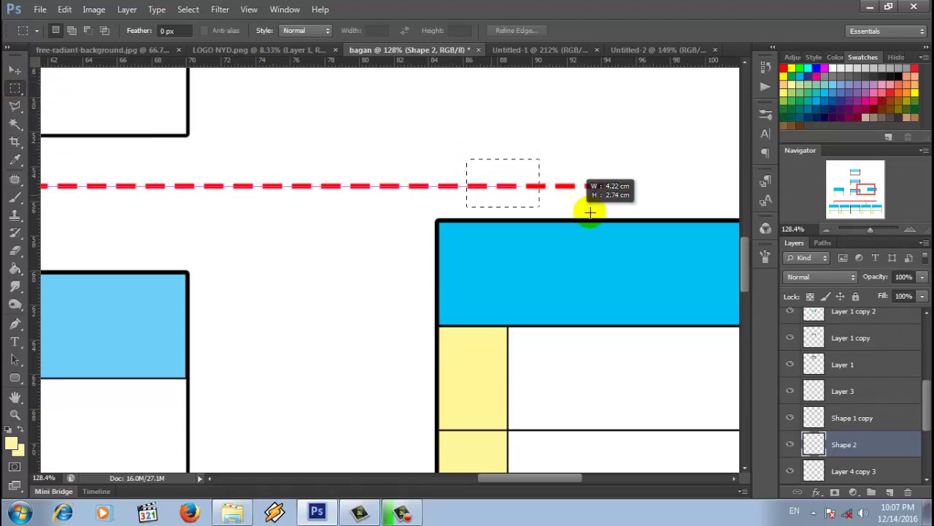
pyautogui.rightClick(532, 178)
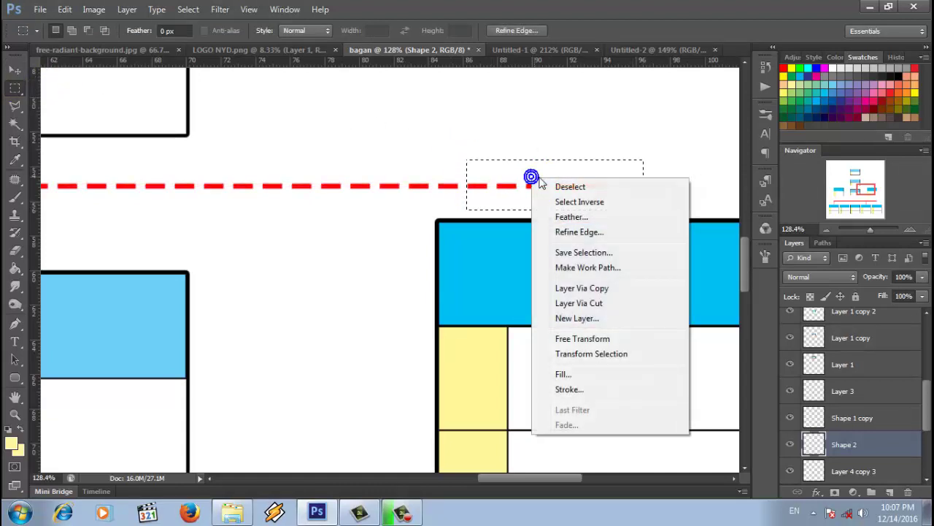
pyautogui.click(603, 288)
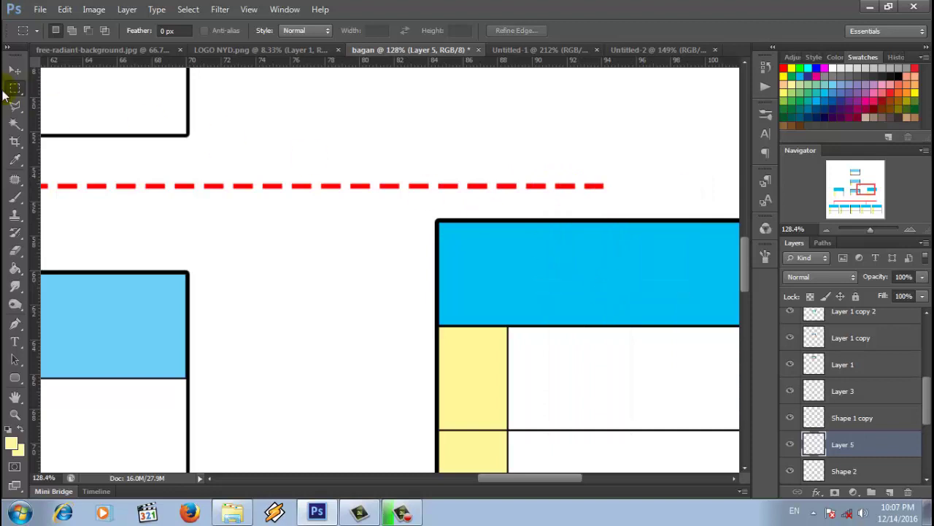
pyautogui.click(14, 70)
pyautogui.moveTo(562, 187); pyautogui.dragTo(574, 148)
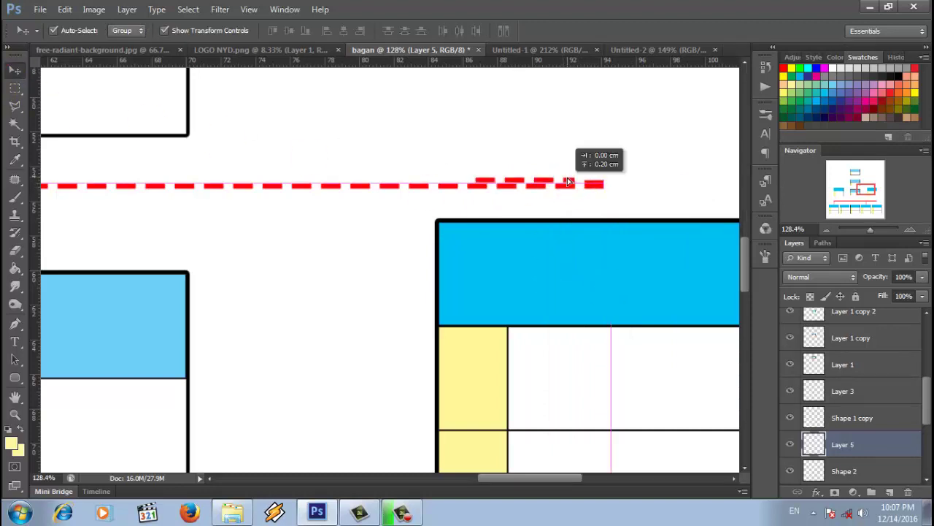
# Rotate the dash piece 90° CCW and drop it from the connector's right end to the box.
pyautogui.click(166, 32)
pyautogui.click(65, 10)
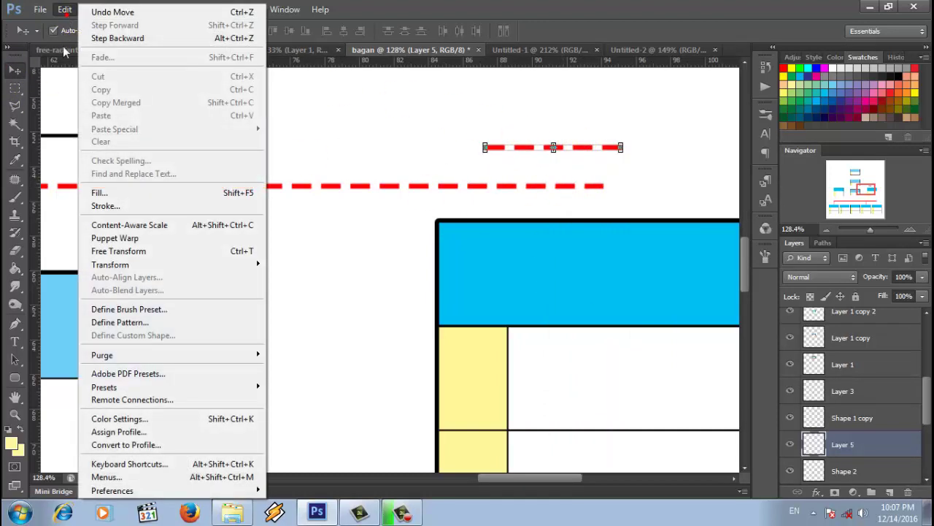
pyautogui.click(139, 262)
pyautogui.click(343, 413)
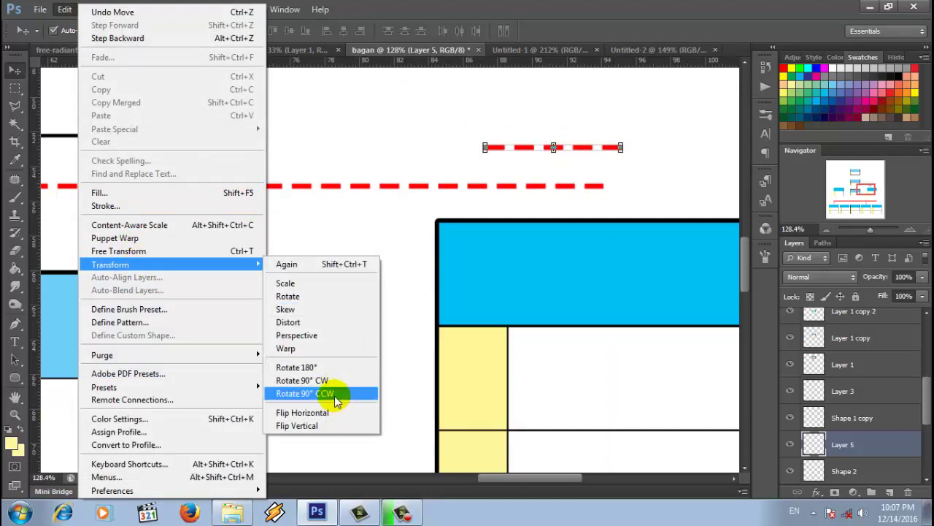
pyautogui.click(334, 395)
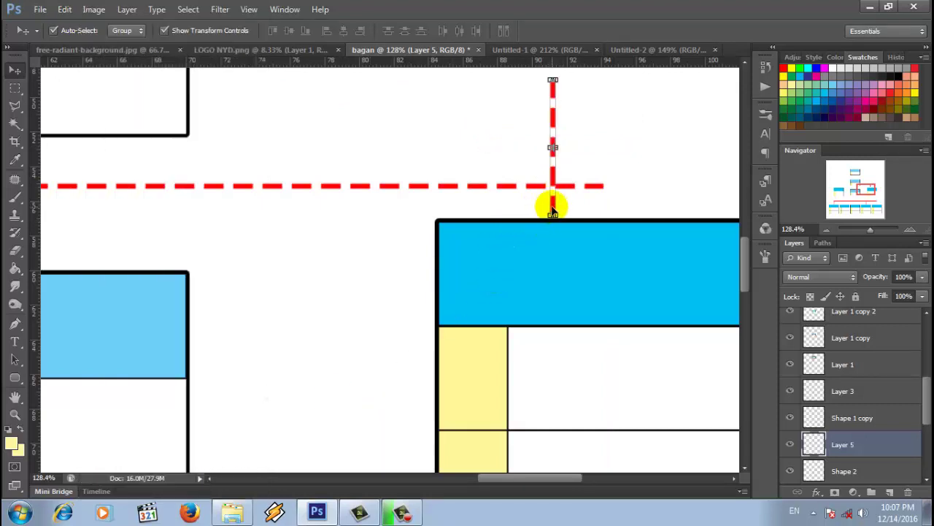
pyautogui.moveTo(553, 210)
pyautogui.mouseDown()
pyautogui.moveTo(611, 234)
pyautogui.moveTo(600, 316)
pyautogui.mouseUp()
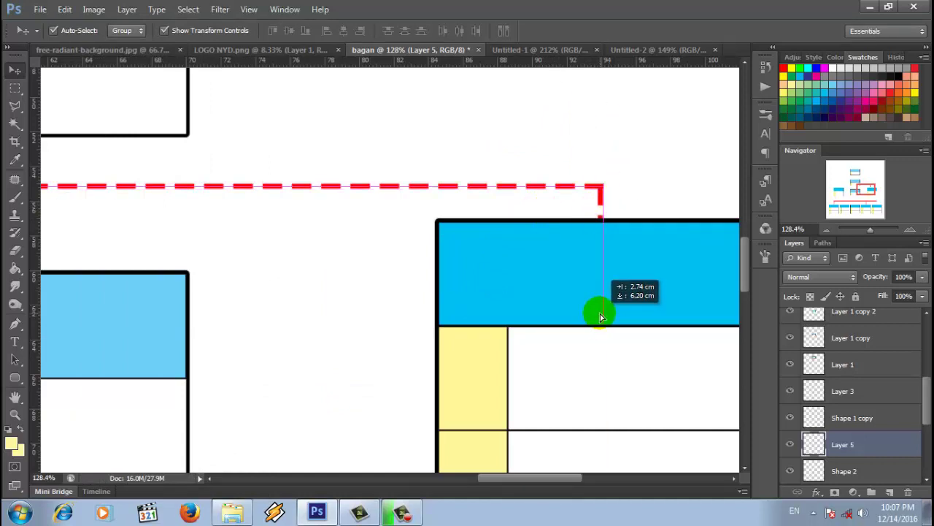
pyautogui.click(632, 182)
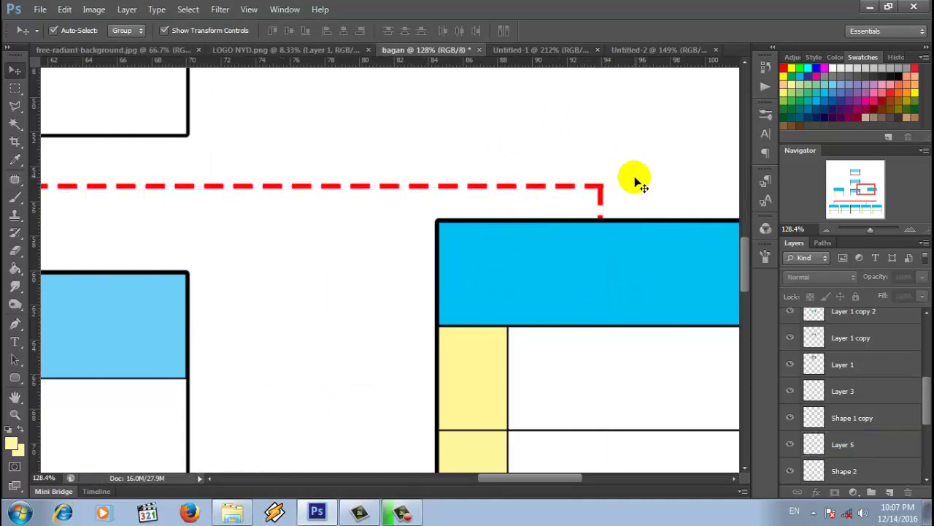
# Duplicate the vertical dash layer and drag the copy above the left middle-row box.
pyautogui.click(603, 203)
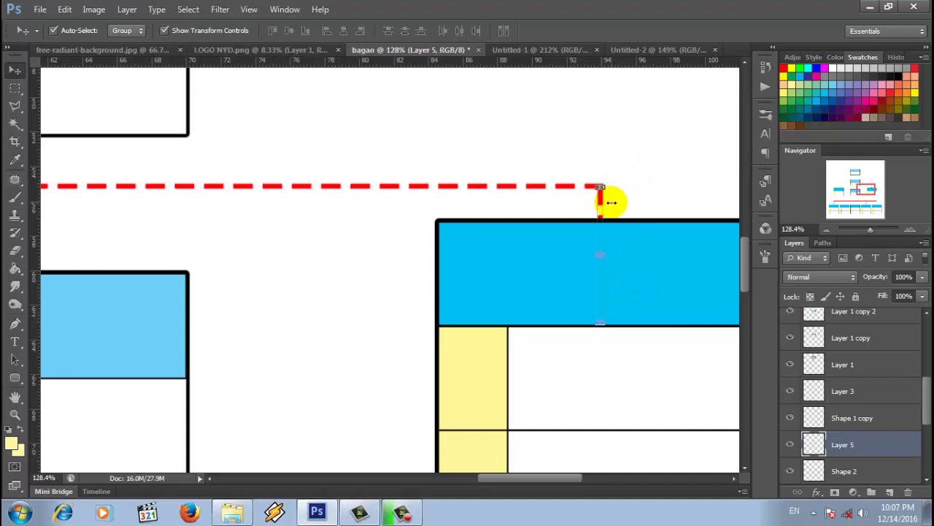
pyautogui.rightClick(846, 447)
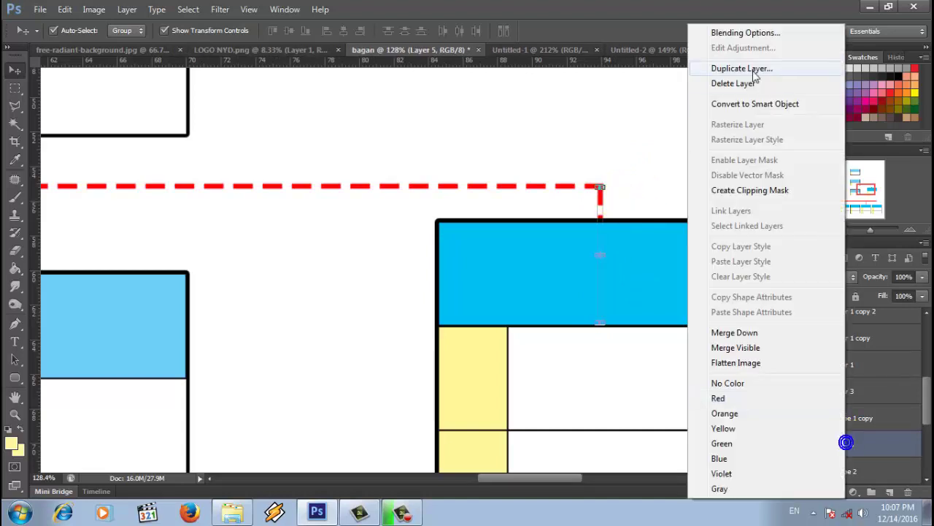
pyautogui.click(744, 68)
pyautogui.click(586, 154)
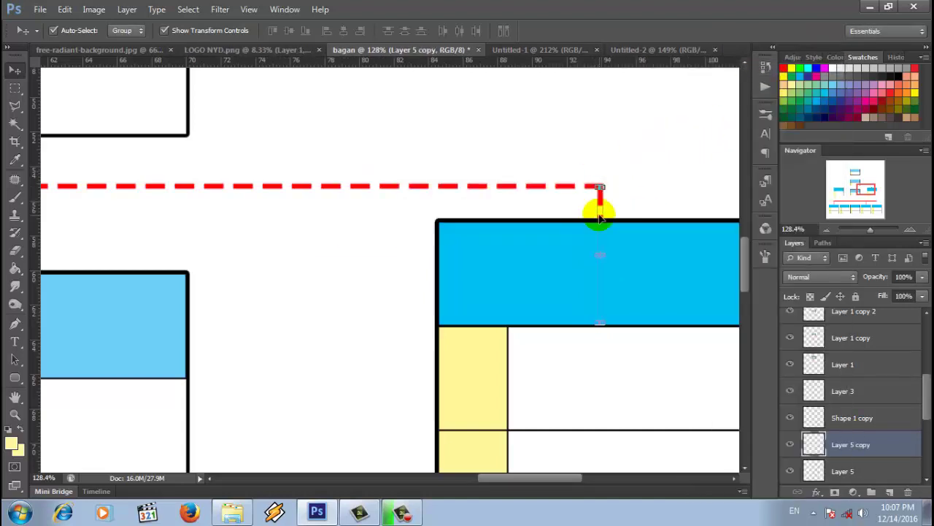
pyautogui.moveTo(599, 203); pyautogui.dragTo(332, 252)
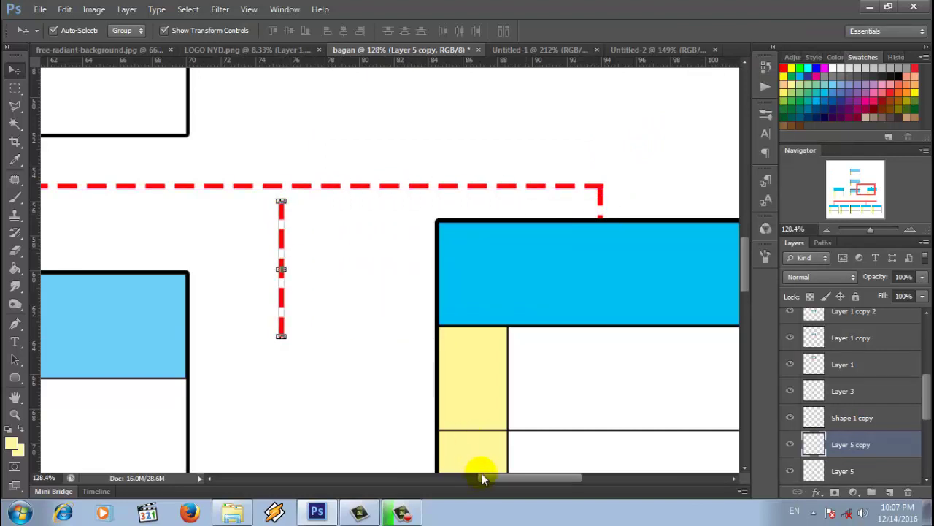
pyautogui.moveTo(482, 478); pyautogui.dragTo(423, 478)
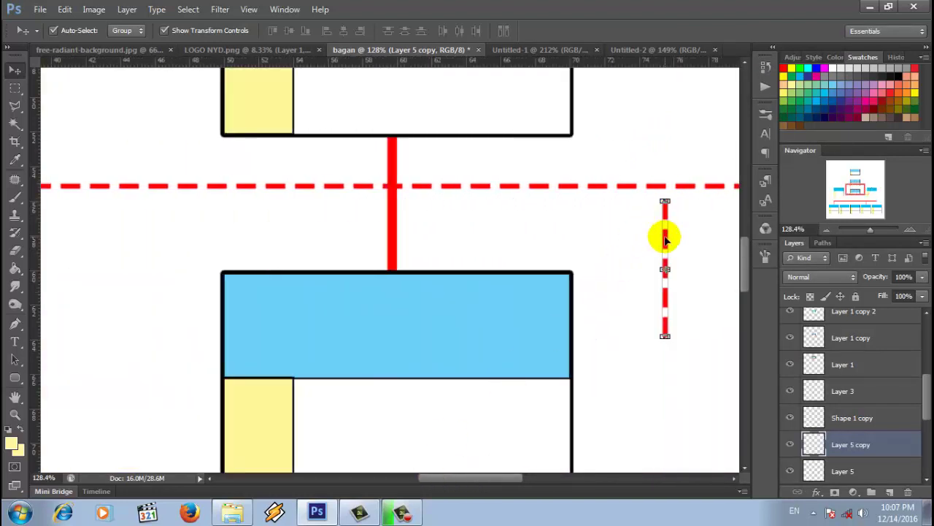
pyautogui.moveTo(666, 243); pyautogui.dragTo(152, 241)
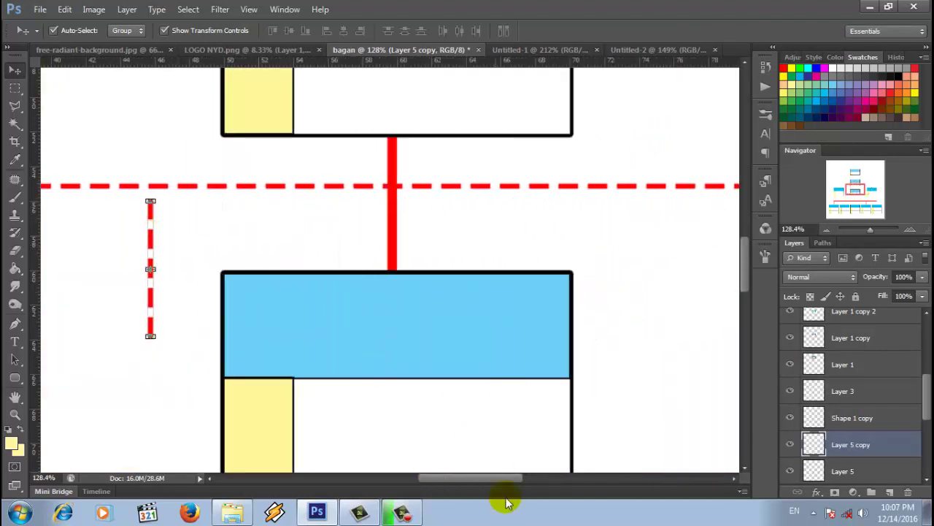
pyautogui.moveTo(464, 479); pyautogui.dragTo(394, 478)
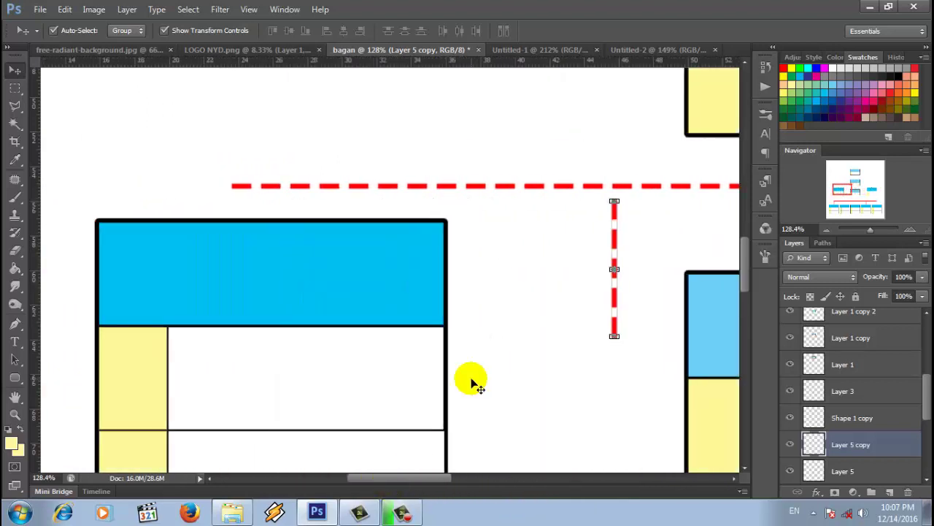
pyautogui.moveTo(617, 249); pyautogui.dragTo(264, 231)
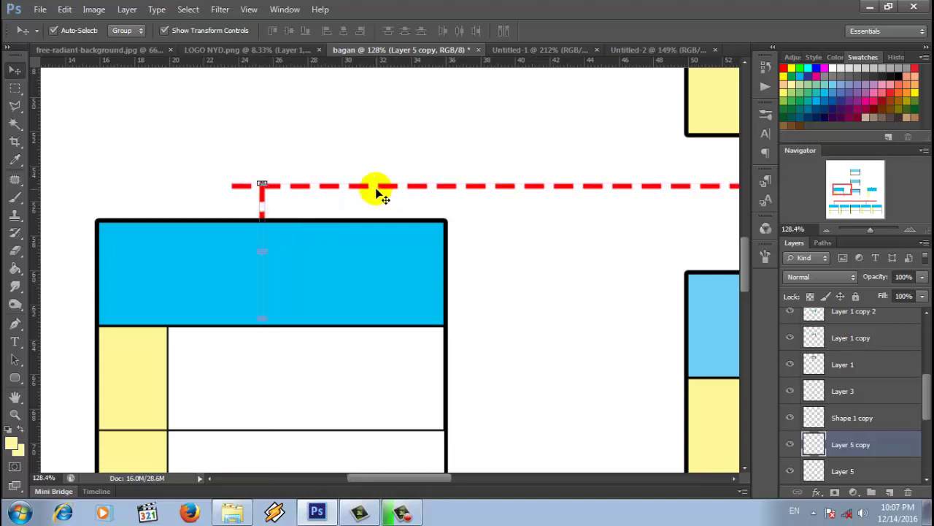
pyautogui.click(383, 192)
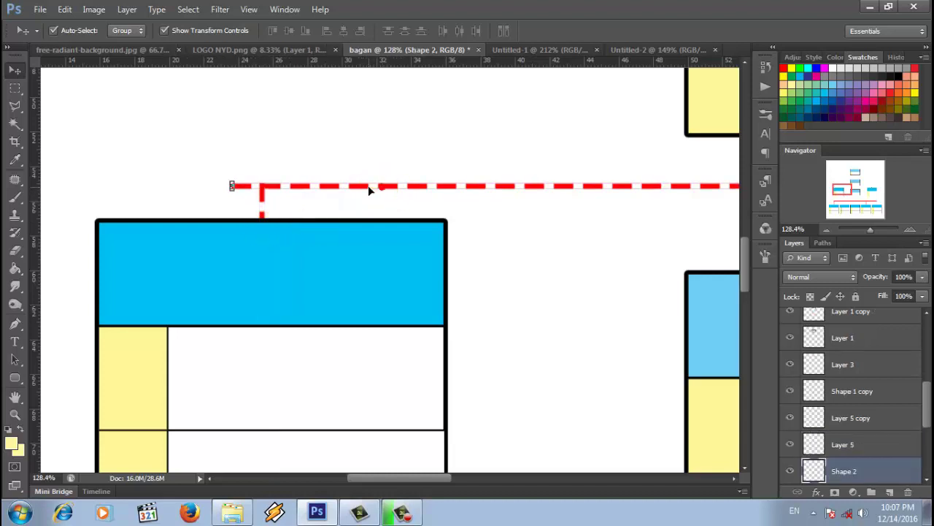
# Marquee and delete the stray left end of the dashed connector, then zoom out.
pyautogui.click(15, 88)
pyautogui.moveTo(149, 115); pyautogui.dragTo(255, 237)
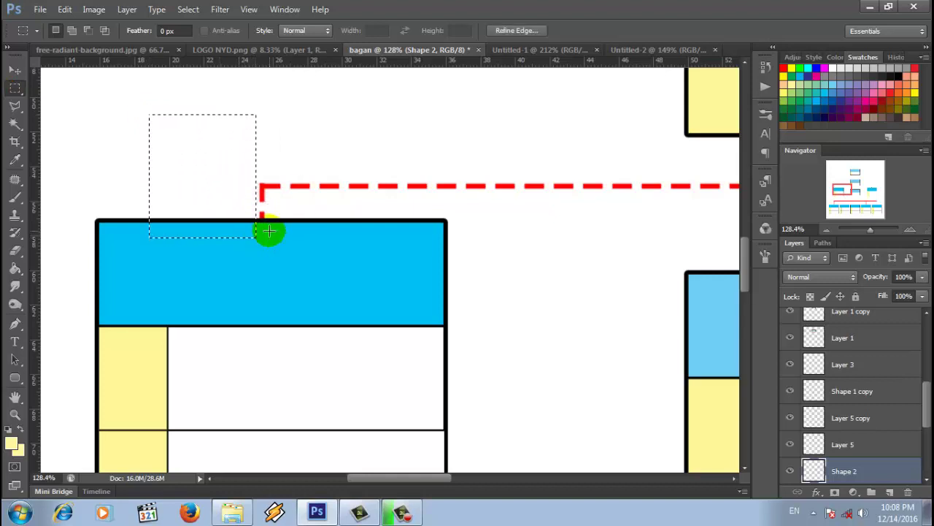
pyautogui.rightClick(296, 127)
pyautogui.click(405, 137)
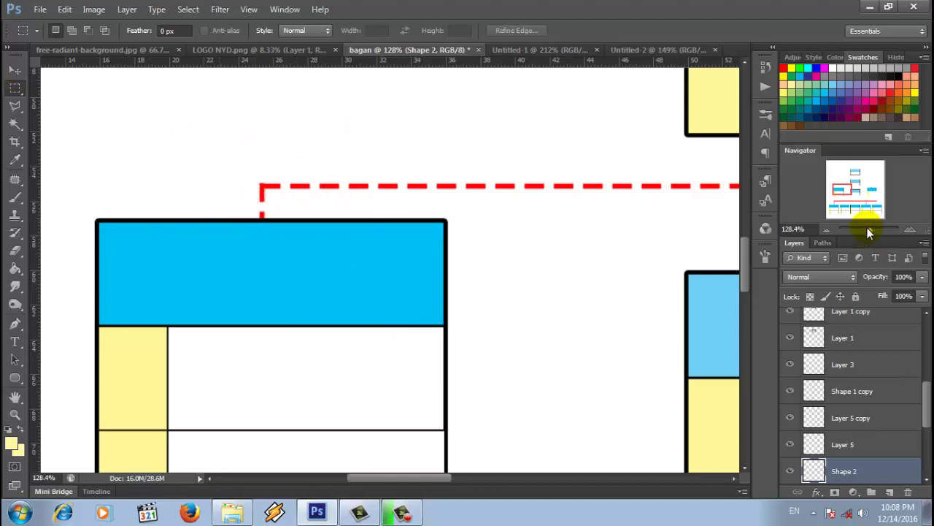
pyautogui.moveTo(868, 232); pyautogui.dragTo(862, 231)
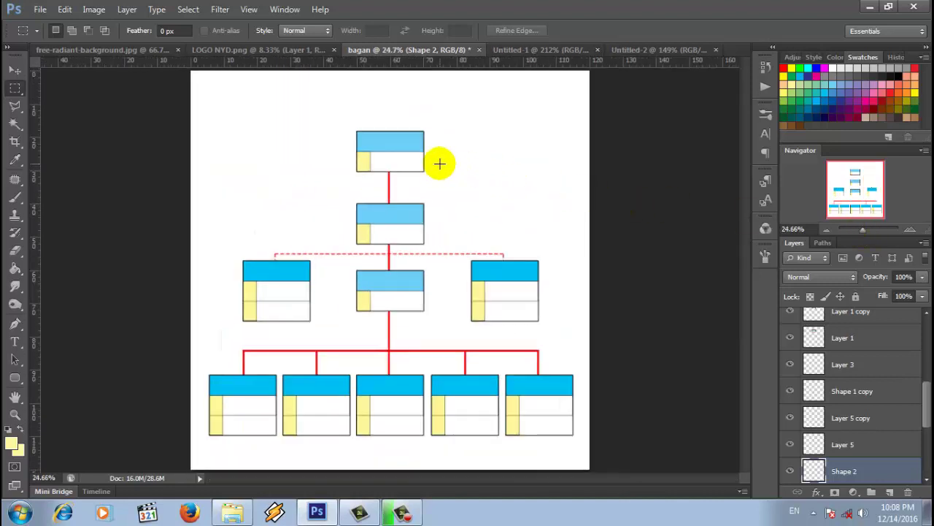
# Move the chart's top box down closer to the second centre box.
pyautogui.click(15, 70)
pyautogui.click(375, 128)
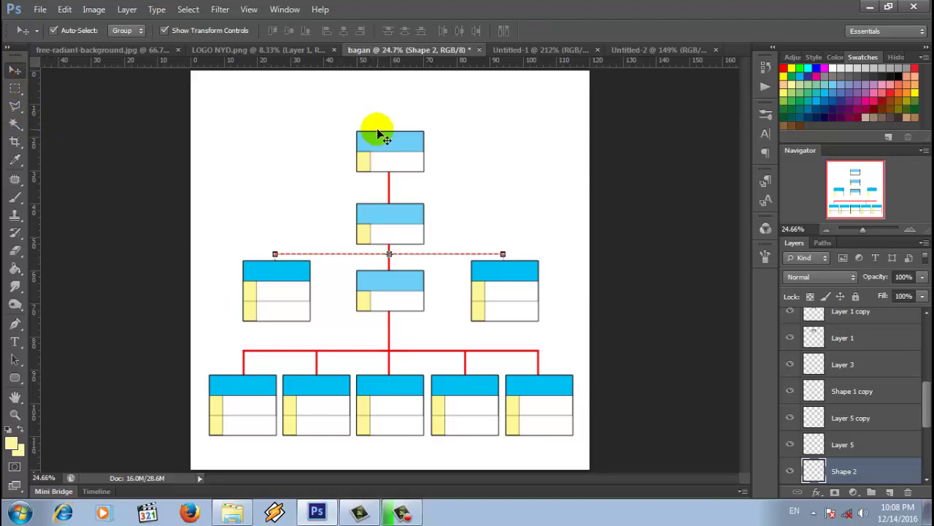
pyautogui.click(409, 146)
pyautogui.moveTo(408, 149); pyautogui.dragTo(410, 159)
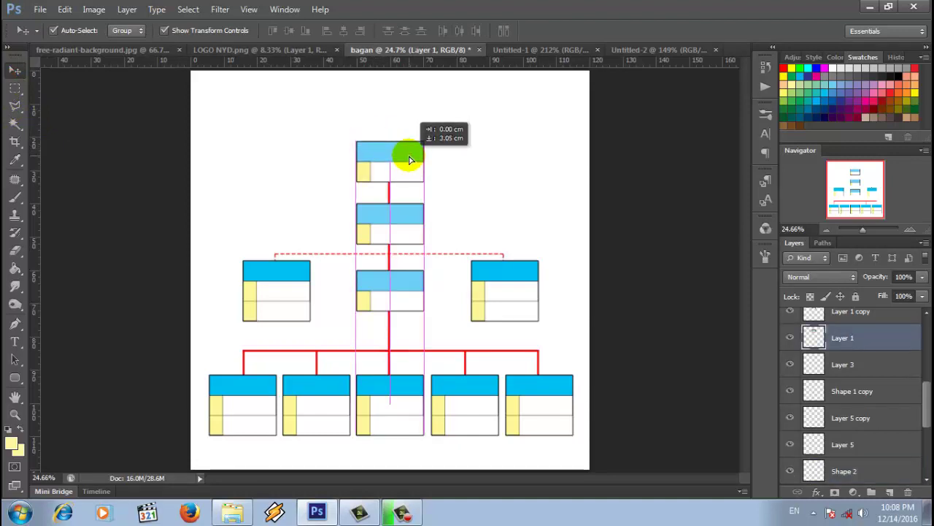
pyautogui.moveTo(388, 298); pyautogui.dragTo(400, 278)
pyautogui.click(408, 159)
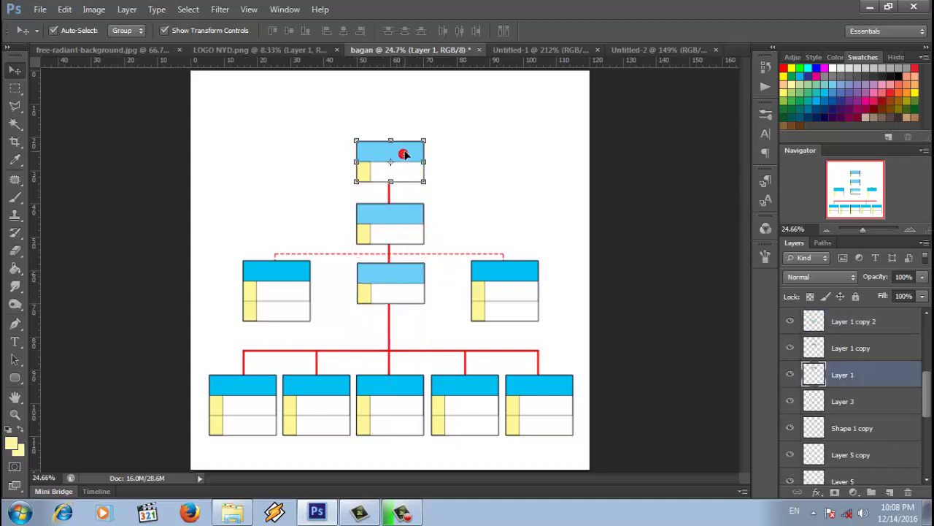
pyautogui.click(513, 173)
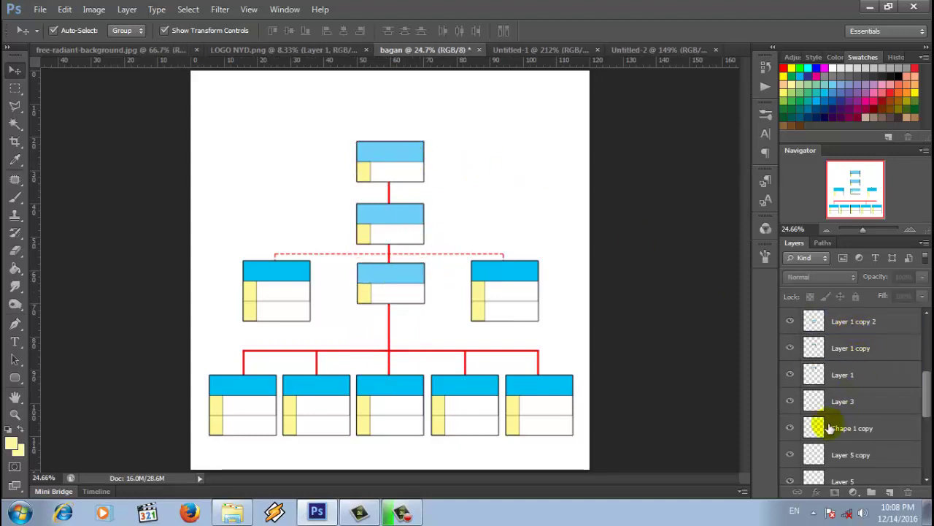
# Hide the Background and Merge Visible all chart layers into Shape 1.
pyautogui.moveTo(924, 387); pyautogui.dragTo(929, 438)
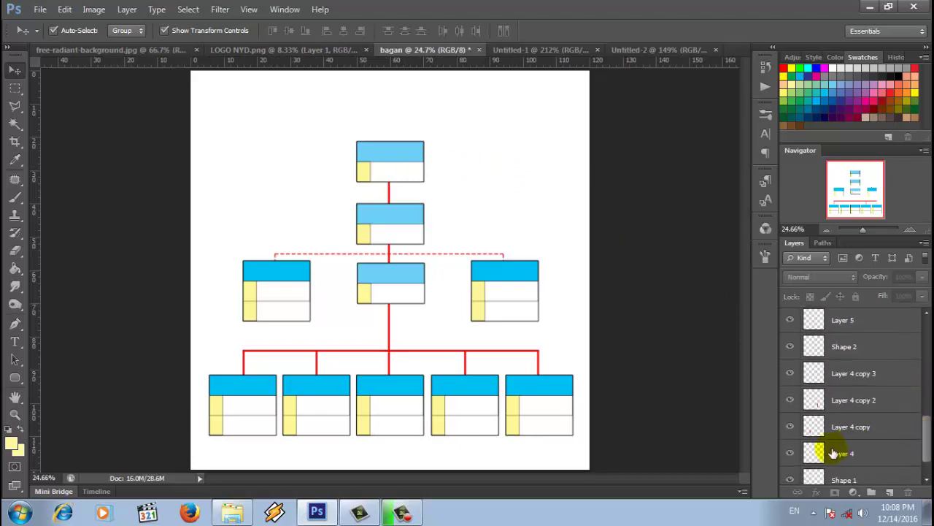
pyautogui.scroll(-2, 924, 431)
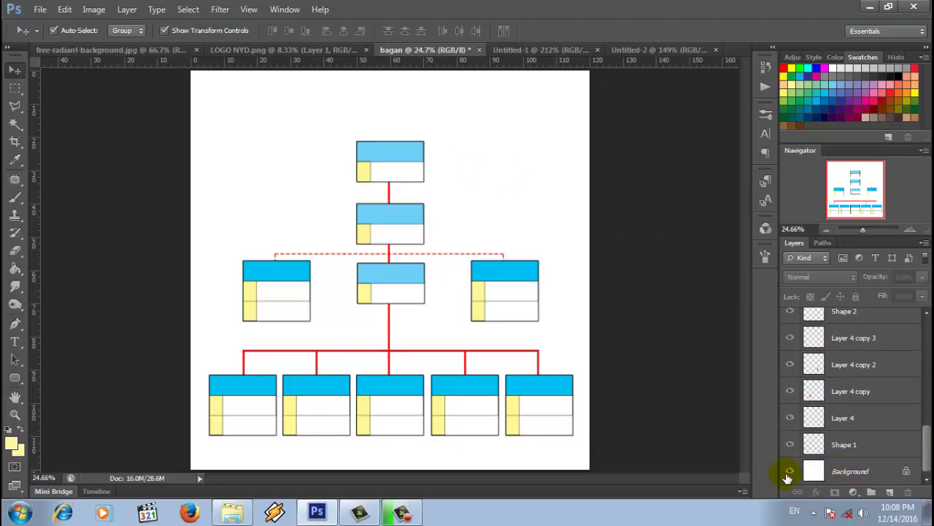
pyautogui.click(789, 473)
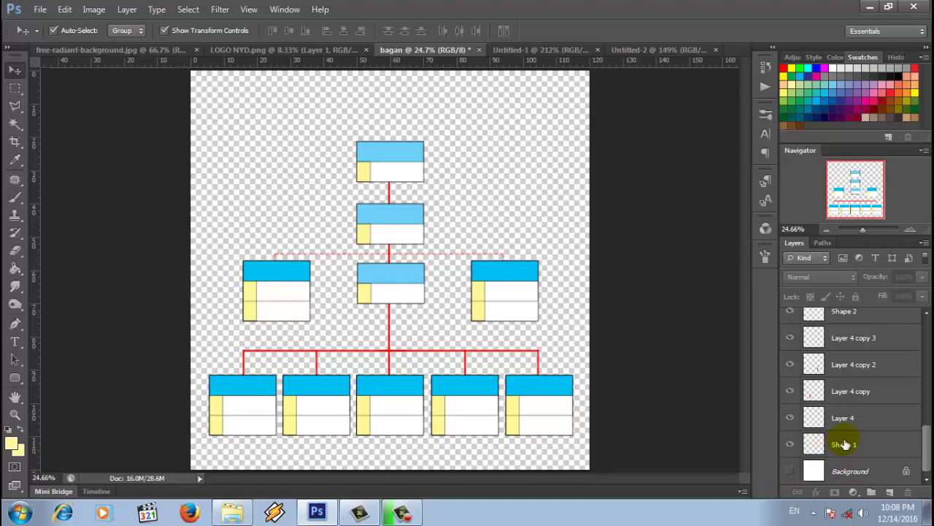
pyautogui.click(844, 445)
pyautogui.rightClick(843, 443)
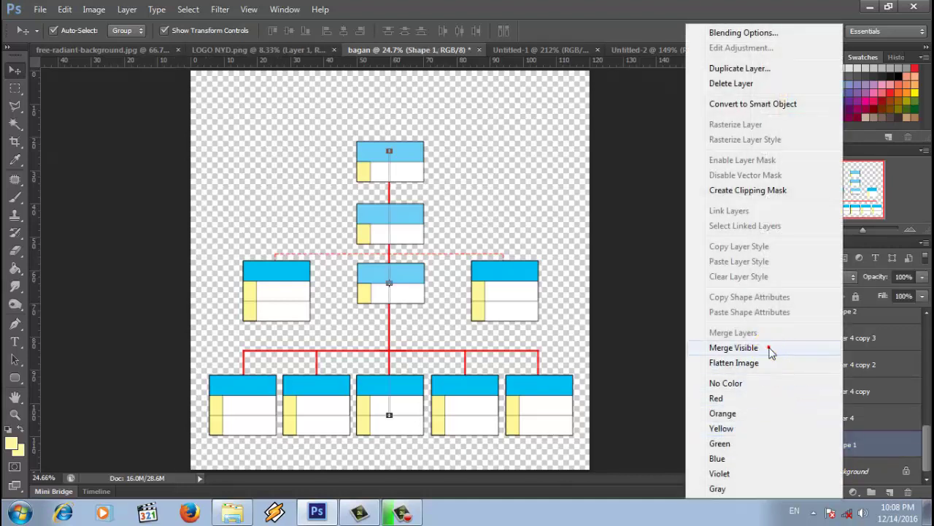
pyautogui.click(733, 348)
# Show the Background again and drag the merged chart higher on the page.
pyautogui.click(789, 347)
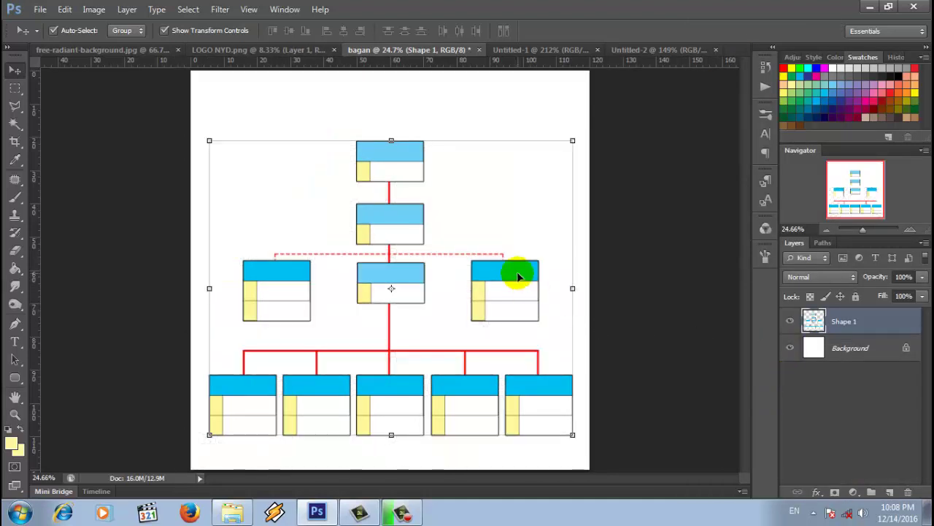
pyautogui.moveTo(517, 276); pyautogui.dragTo(535, 226)
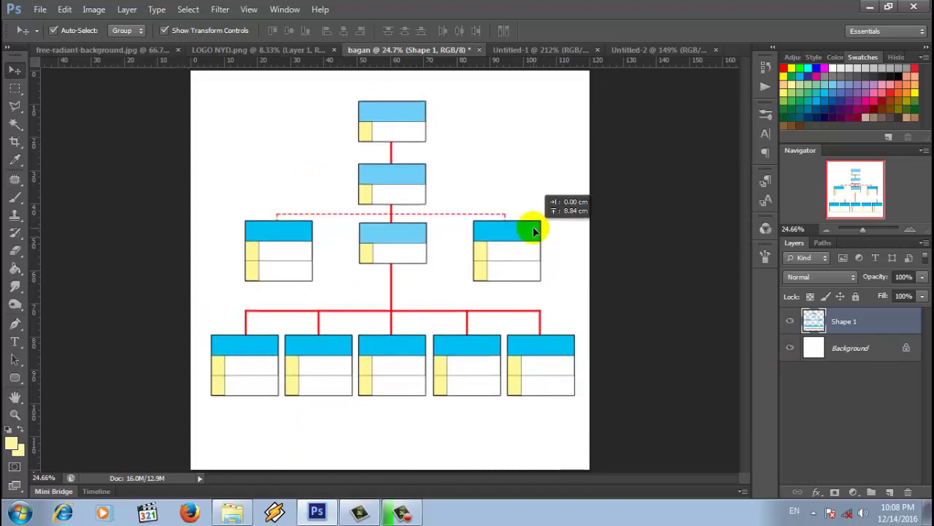
pyautogui.click(853, 351)
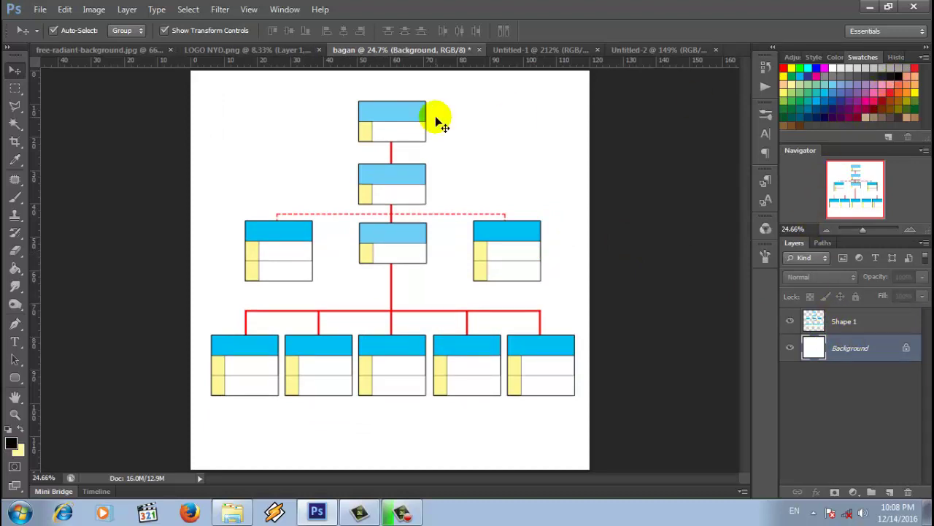
# Fill the Background black with the Paint Bucket and add a new empty layer.
pyautogui.click(16, 268)
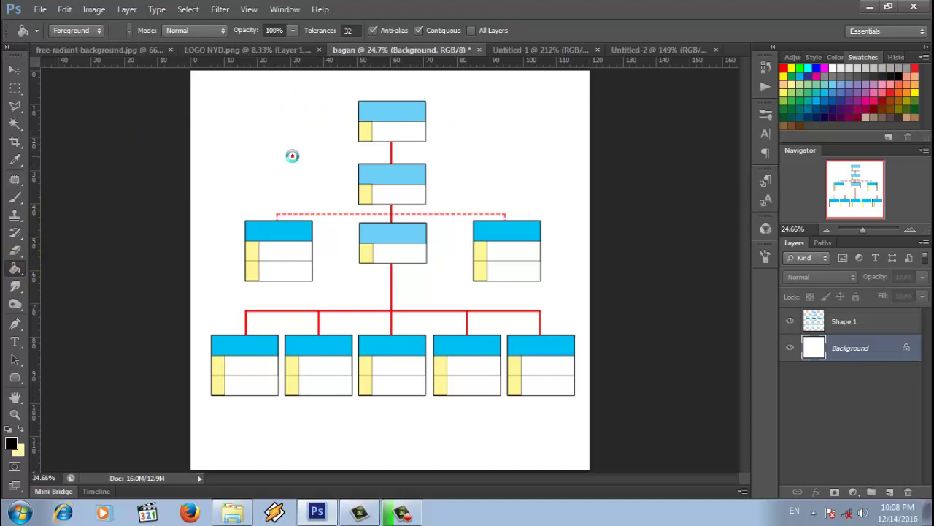
pyautogui.click(292, 154)
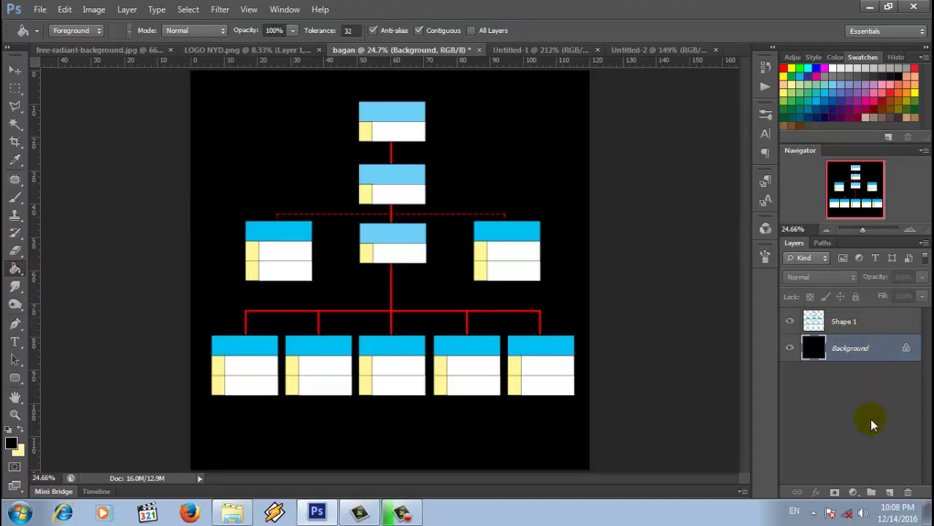
pyautogui.click(889, 492)
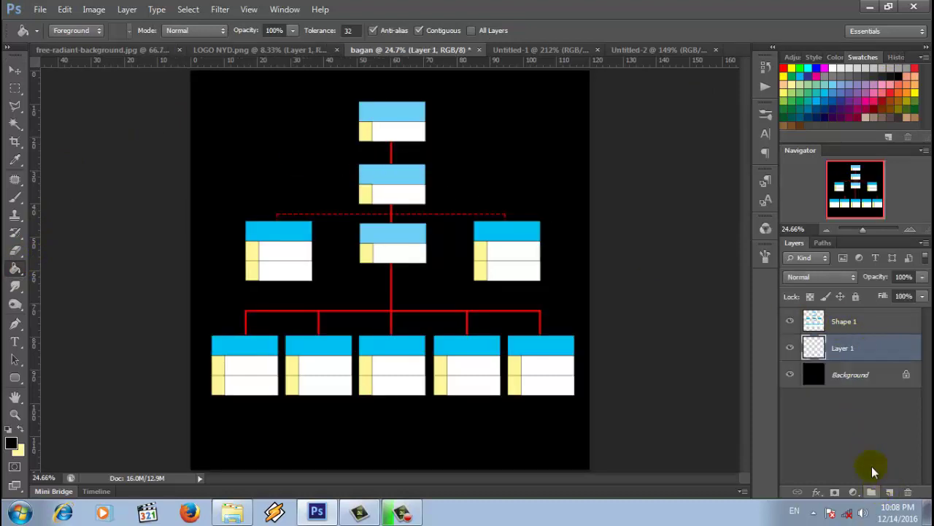
# Draw a rounded-rectangle path around the whole chart and convert it into a selection.
pyautogui.click(15, 378)
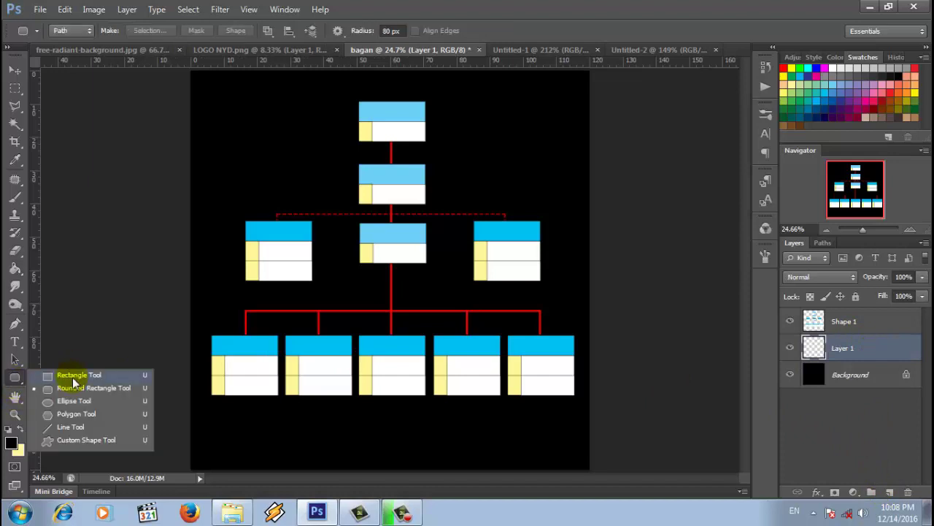
pyautogui.click(93, 391)
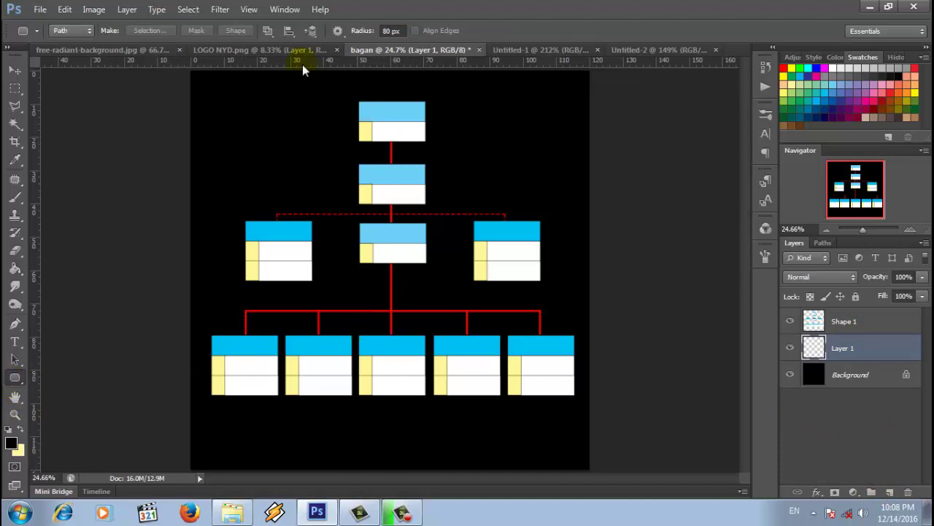
pyautogui.moveTo(208, 82); pyautogui.dragTo(585, 465)
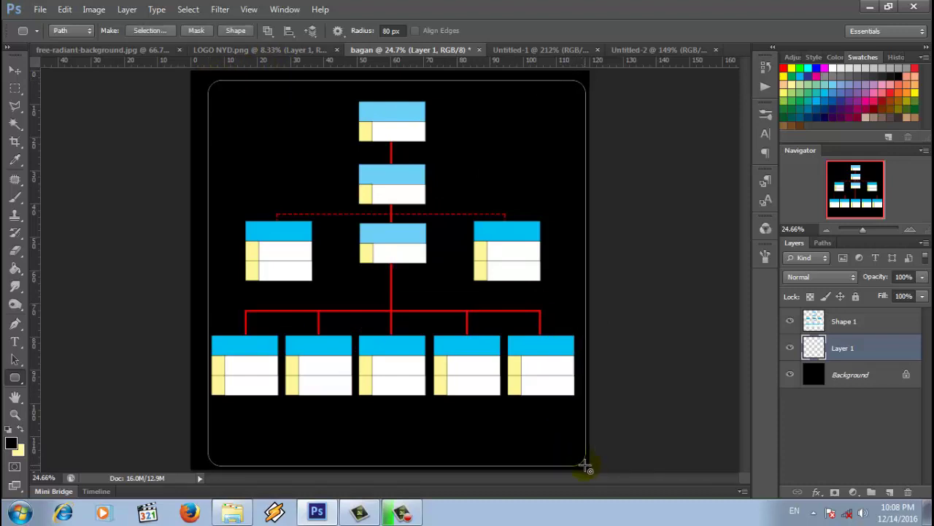
pyautogui.click(149, 31)
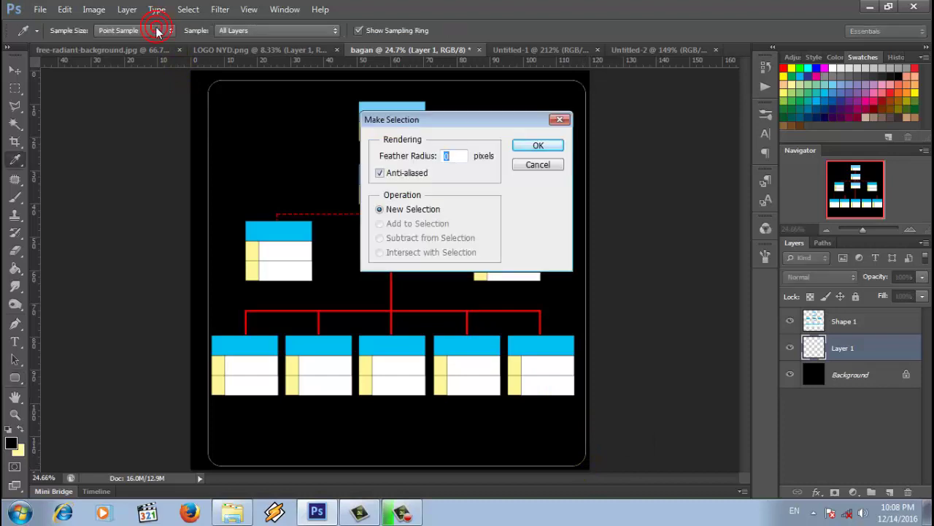
pyautogui.click(538, 145)
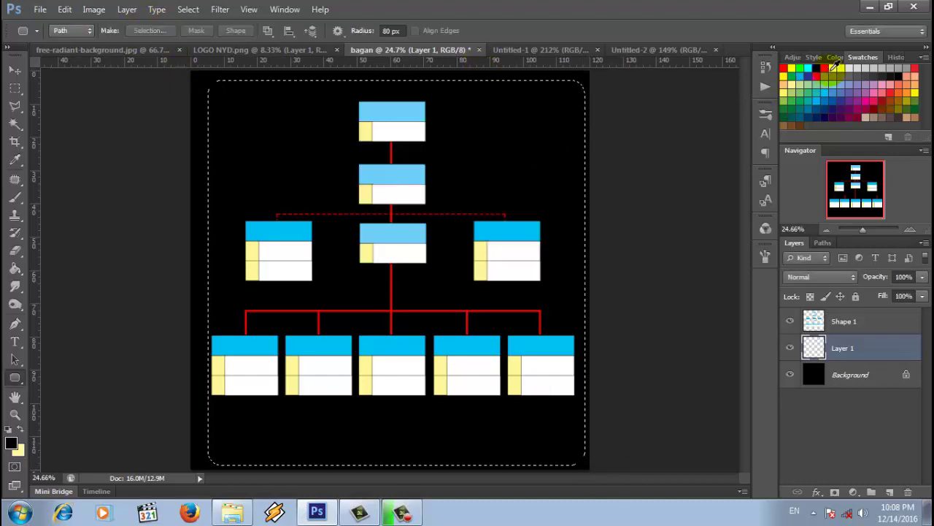
# Fill the rounded selection with white on Layer 1, then deselect.
pyautogui.click(833, 67)
pyautogui.click(15, 269)
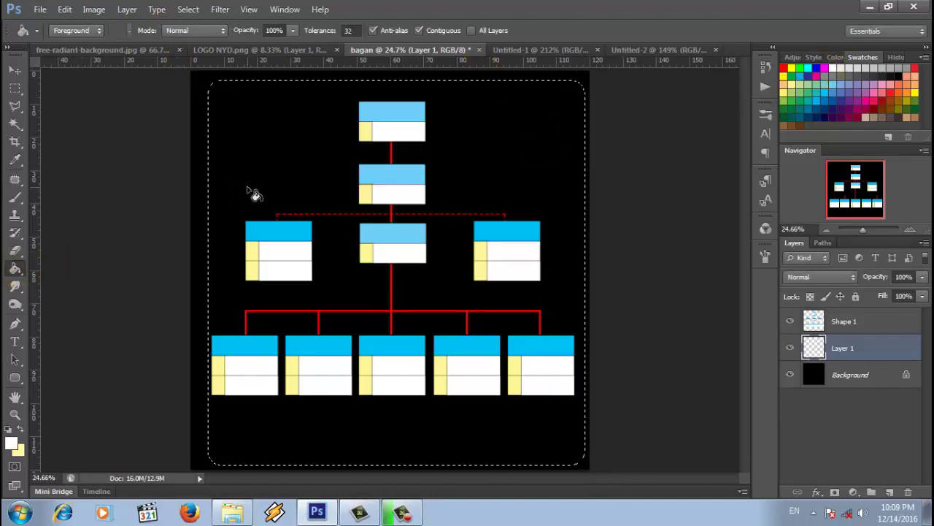
pyautogui.click(228, 127)
pyautogui.click(188, 8)
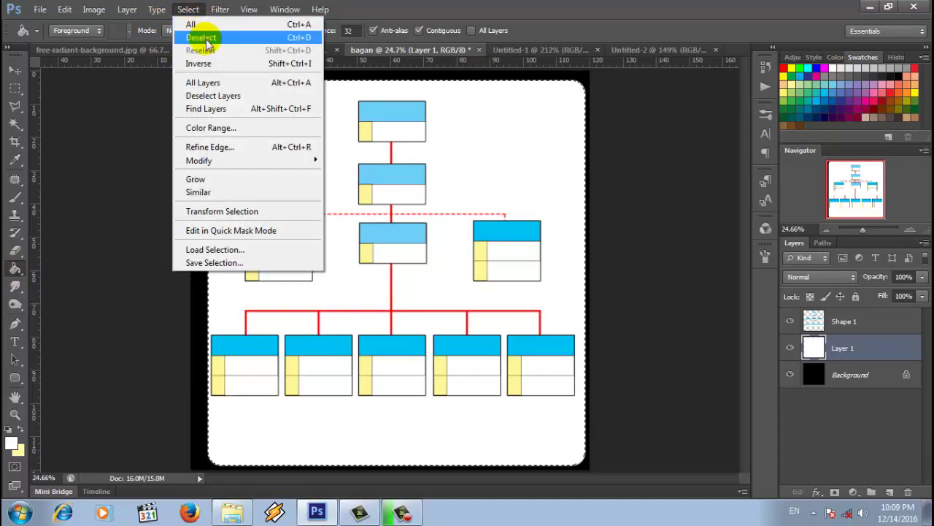
pyautogui.click(204, 35)
# Free-transform the white panel, adjusting its edges to fit snugly around the chart.
pyautogui.click(15, 71)
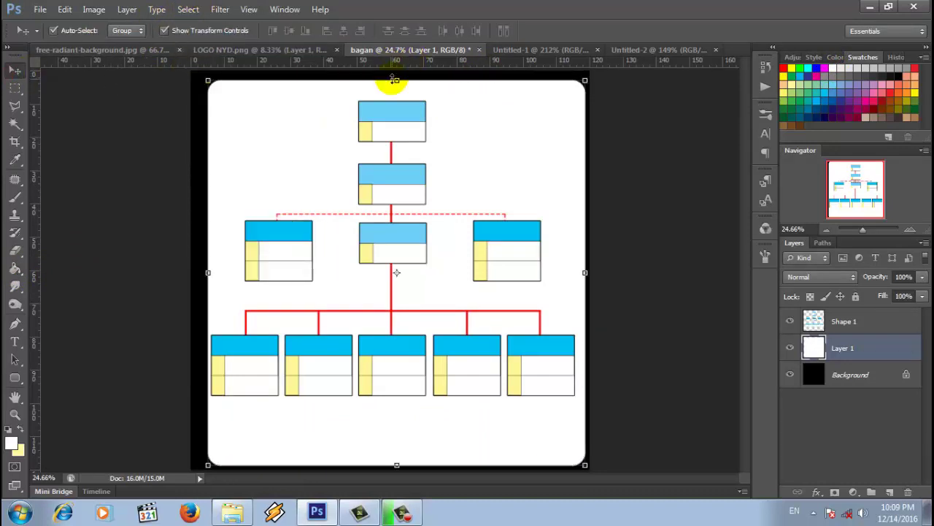
pyautogui.click(394, 79)
pyautogui.moveTo(462, 120); pyautogui.dragTo(450, 120)
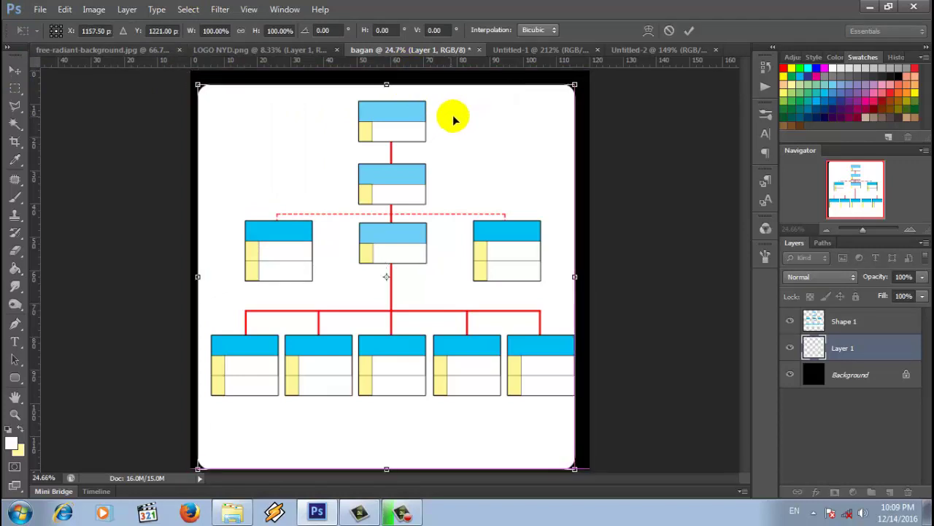
pyautogui.moveTo(575, 276); pyautogui.dragTo(581, 276)
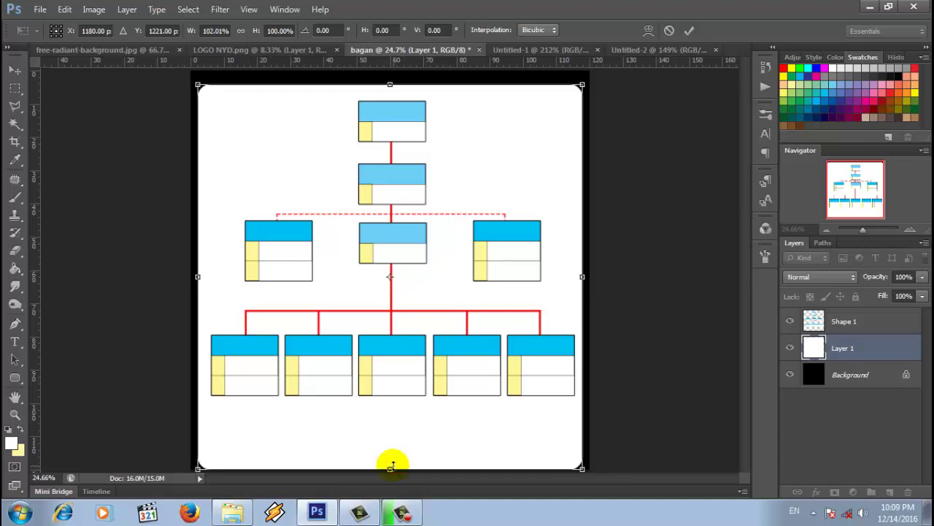
pyautogui.moveTo(391, 465); pyautogui.dragTo(391, 461)
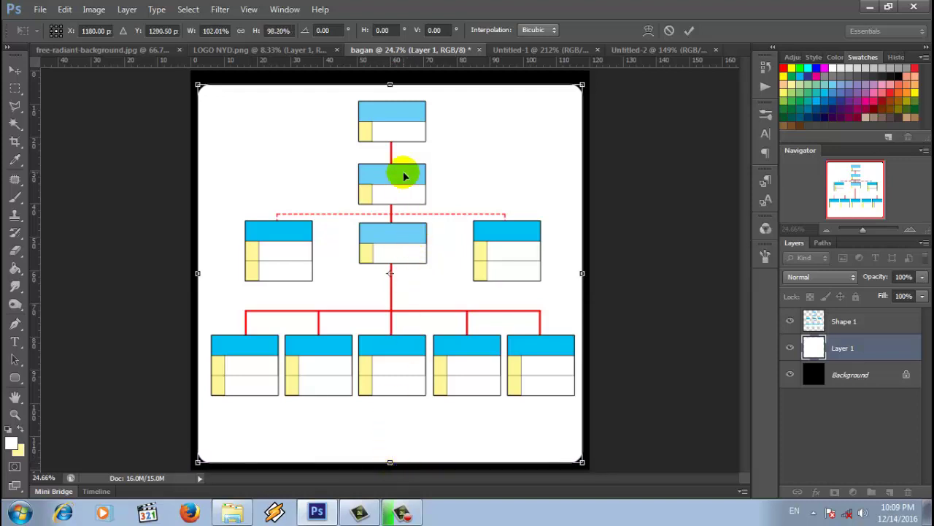
pyautogui.moveTo(391, 85); pyautogui.dragTo(391, 76)
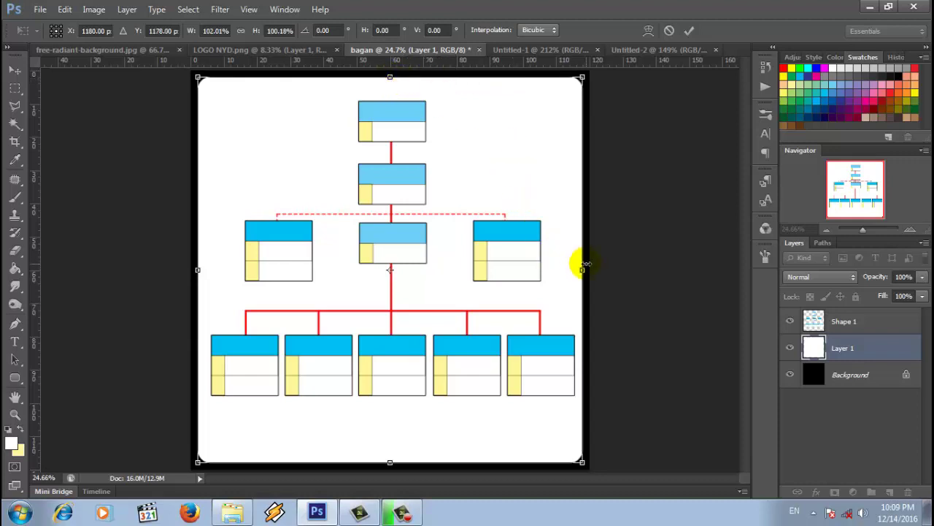
pyautogui.moveTo(582, 269); pyautogui.dragTo(580, 269)
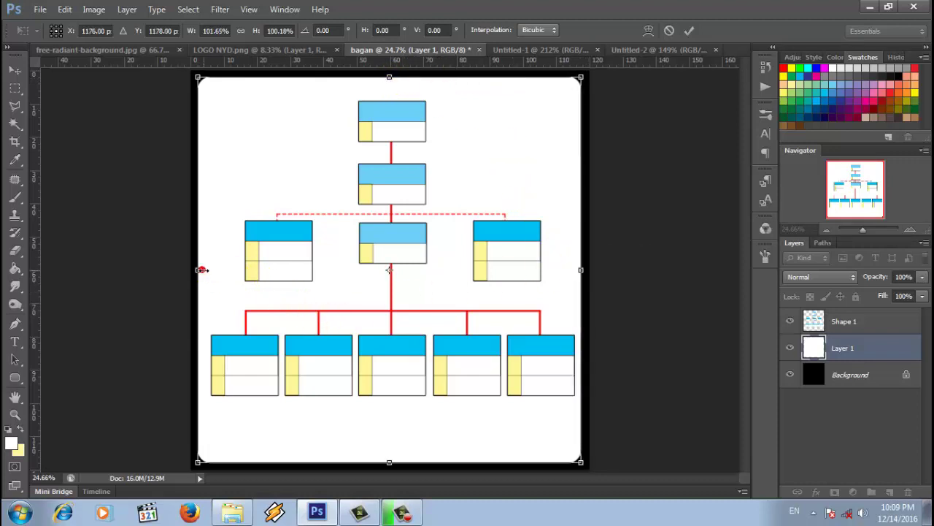
pyautogui.moveTo(202, 269); pyautogui.dragTo(205, 270)
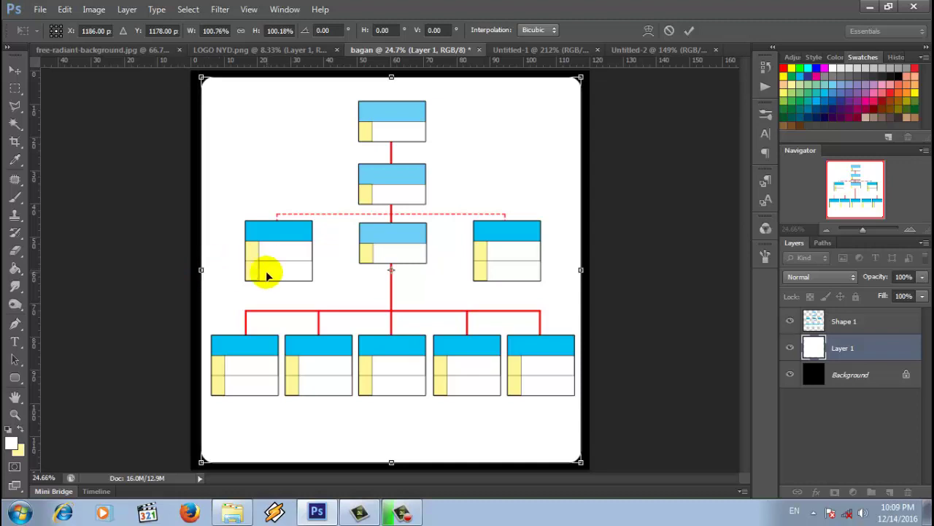
pyautogui.click(689, 30)
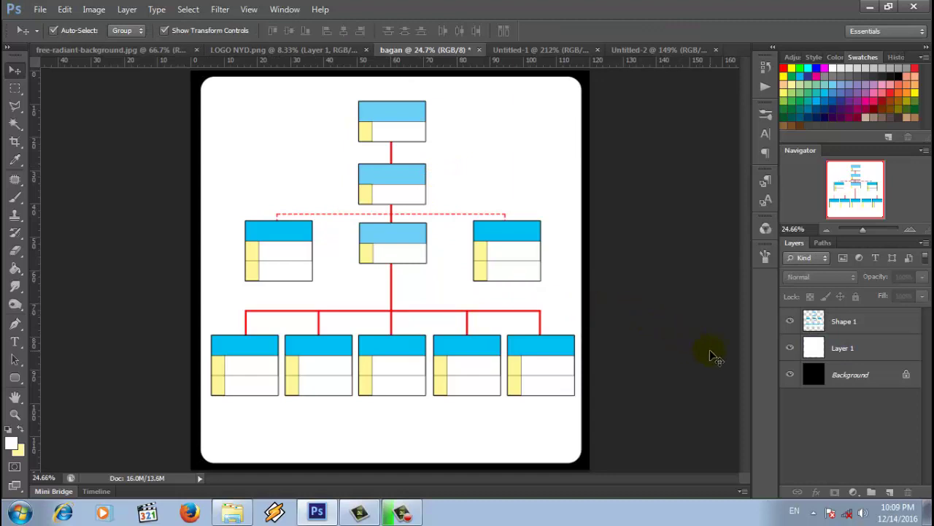
# Magic Wand-select the white panel on Layer 1 and expand the selection by 10 pixels.
pyautogui.click(15, 124)
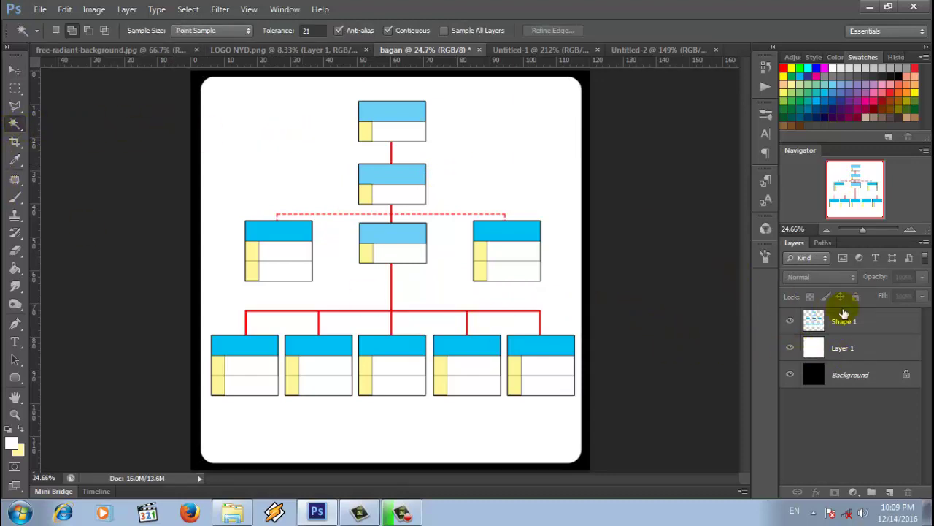
pyautogui.click(885, 347)
pyautogui.click(550, 182)
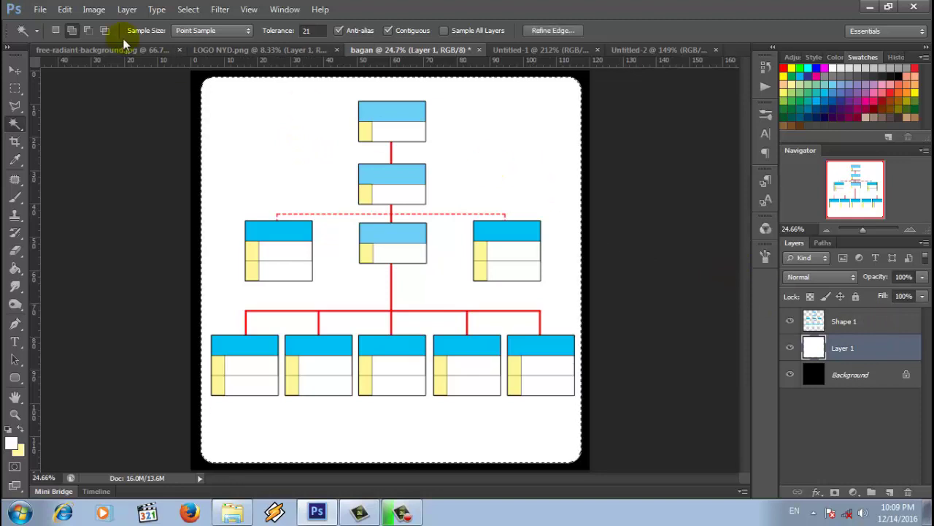
pyautogui.click(188, 9)
pyautogui.moveTo(199, 160)
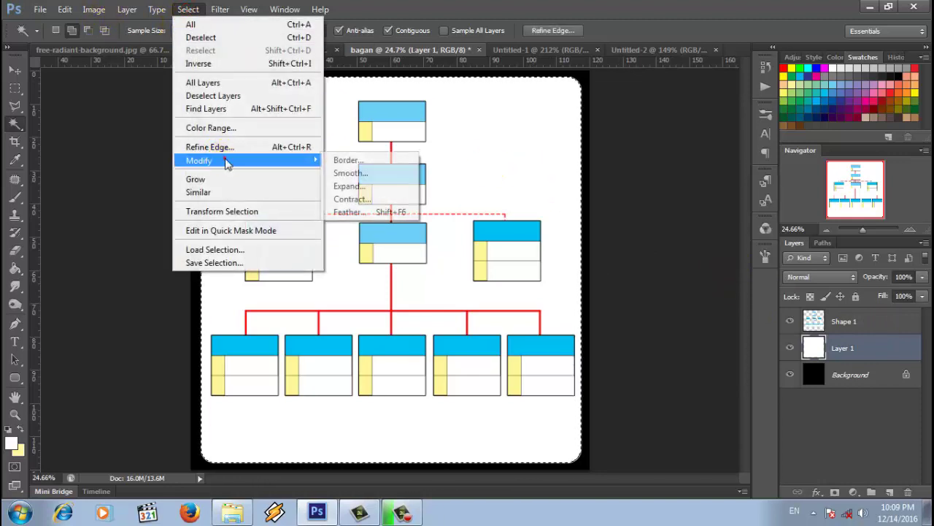
pyautogui.click(349, 185)
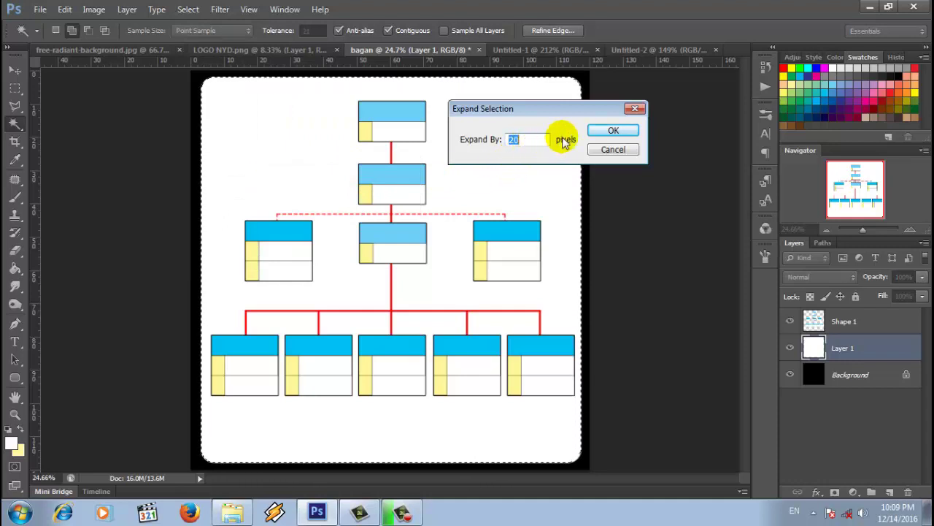
pyautogui.write('10')
pyautogui.click(611, 131)
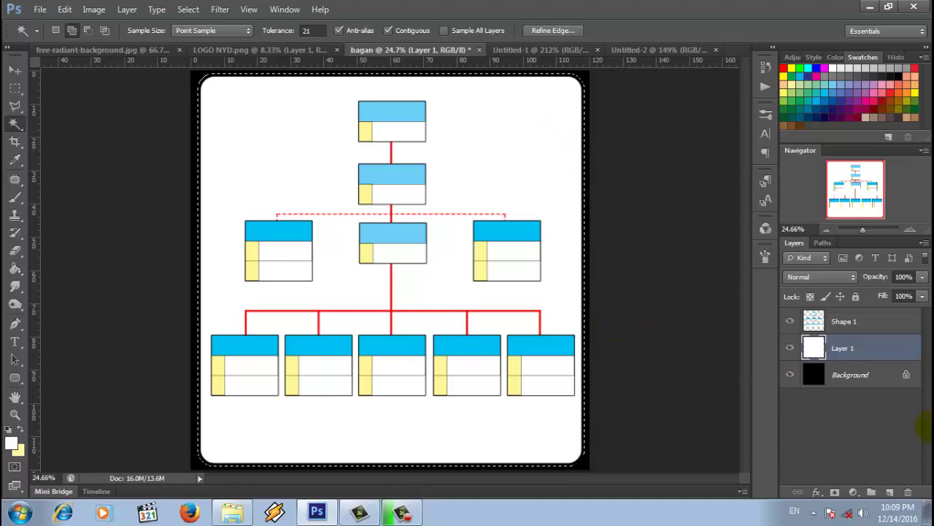
# Fill the expanded selection red on a new Layer 2 beneath Layer 1, then deselect.
pyautogui.click(889, 492)
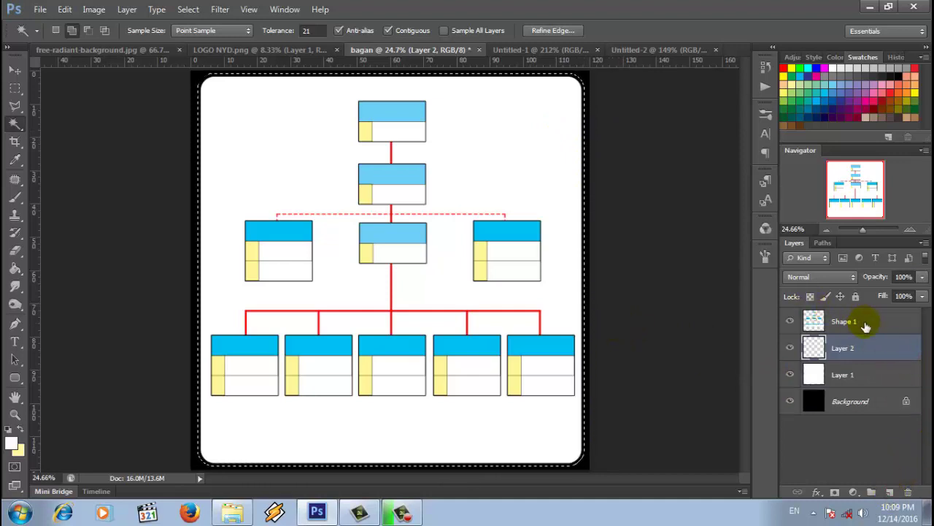
pyautogui.moveTo(861, 349); pyautogui.dragTo(863, 377)
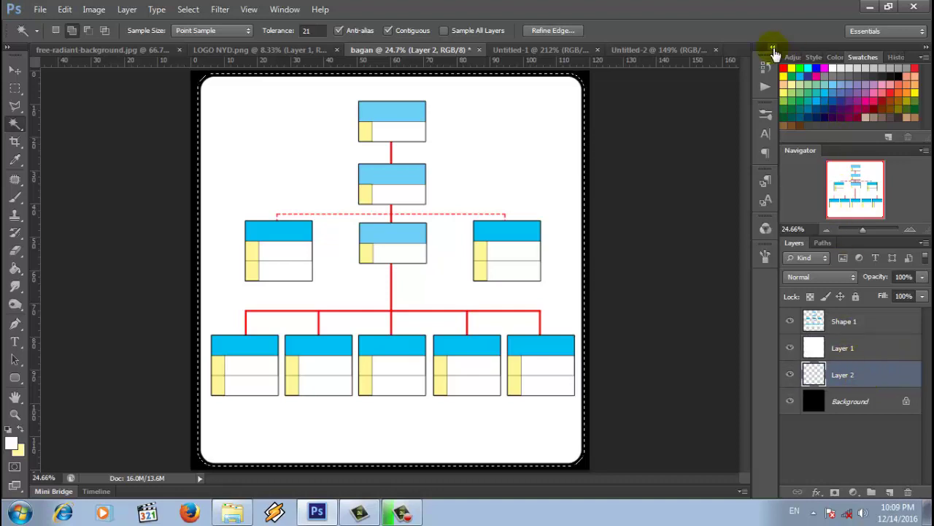
pyautogui.click(784, 68)
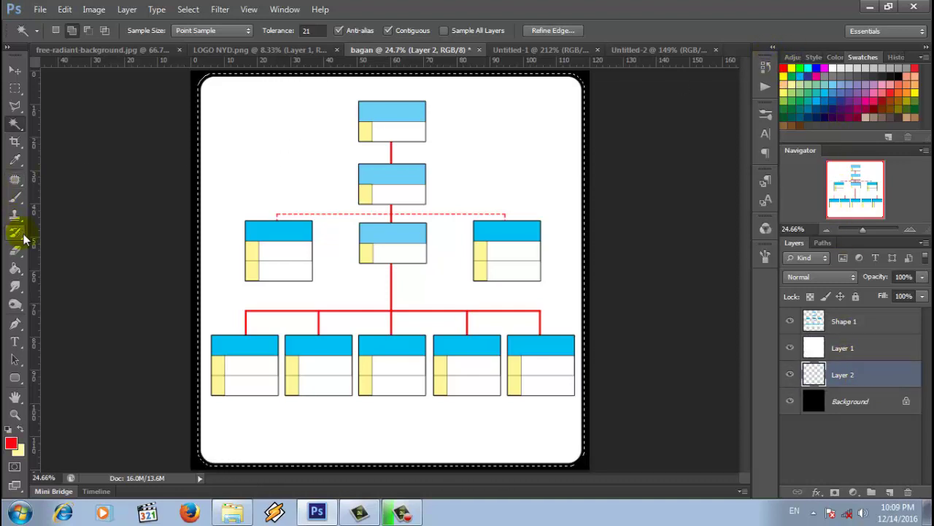
pyautogui.click(17, 274)
pyautogui.click(59, 281)
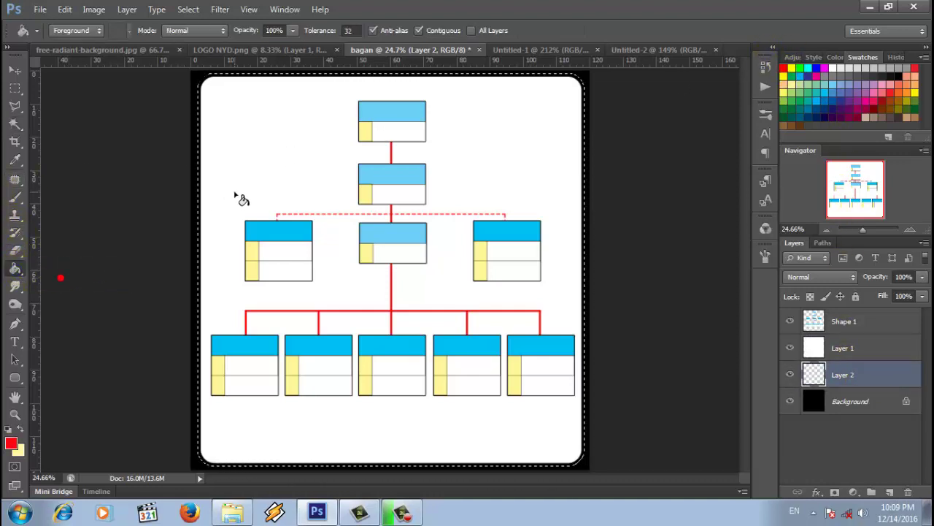
pyautogui.click(273, 165)
pyautogui.click(187, 9)
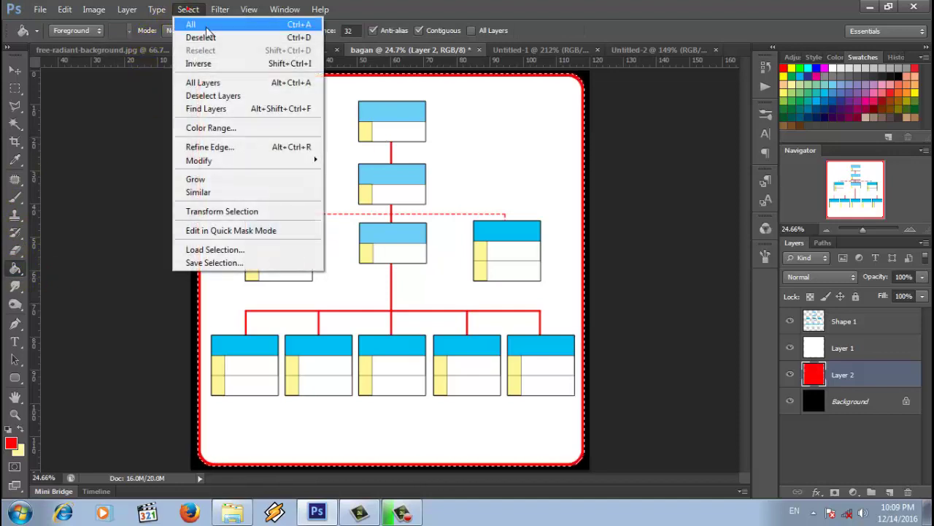
pyautogui.click(229, 39)
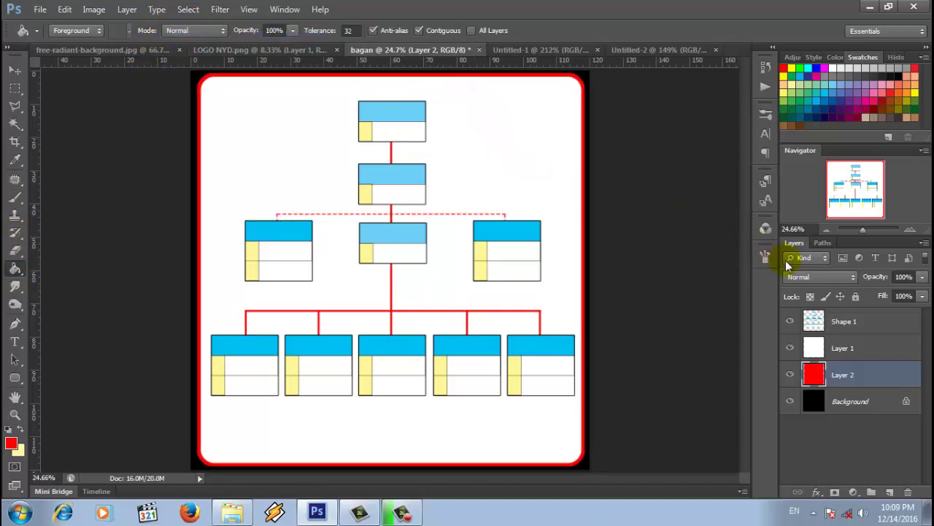
pyautogui.moveTo(858, 228); pyautogui.dragTo(862, 229)
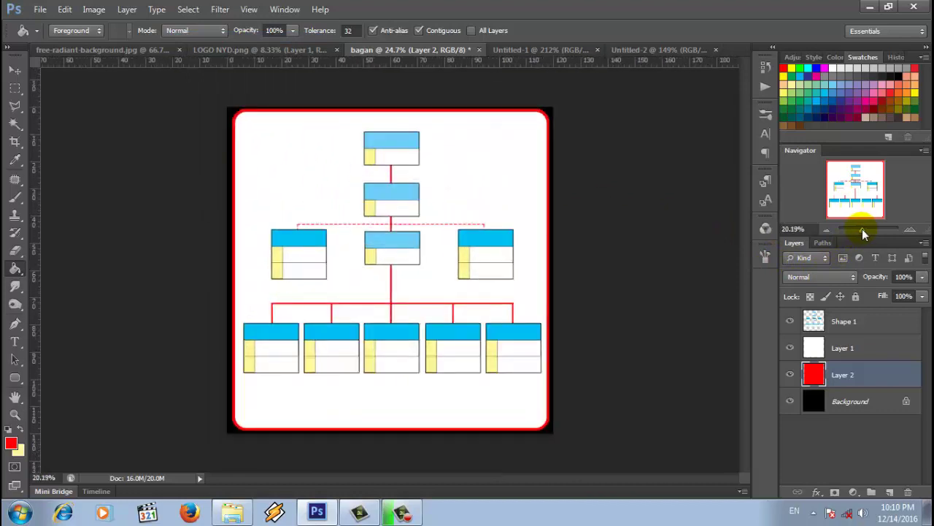
# Move the chart down to centre it in the panel, then switch to free-radiant-background.jpg.
pyautogui.press('v')
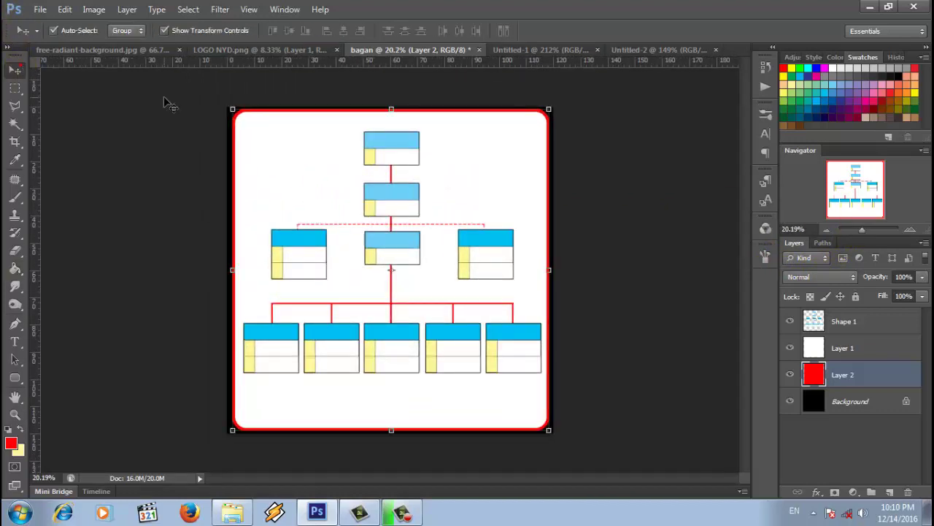
pyautogui.click(377, 134)
pyautogui.moveTo(402, 142); pyautogui.dragTo(400, 184)
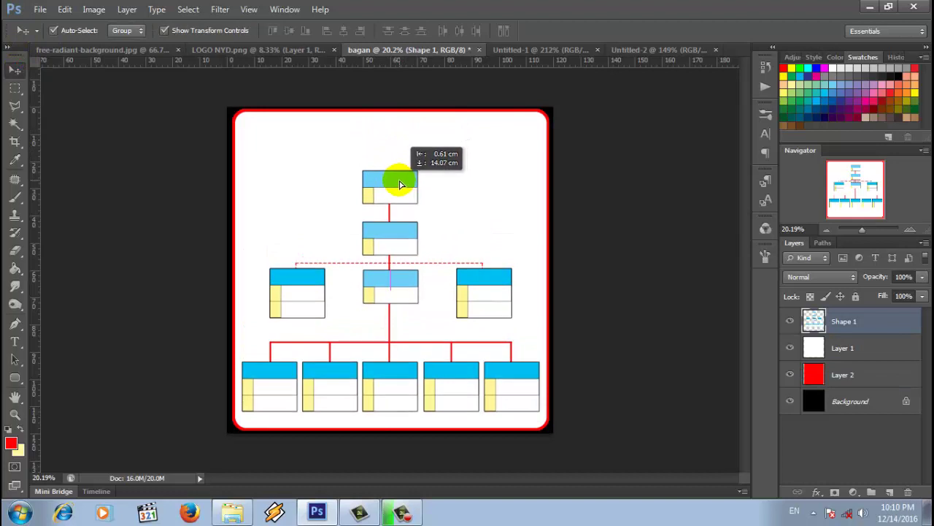
pyautogui.click(595, 133)
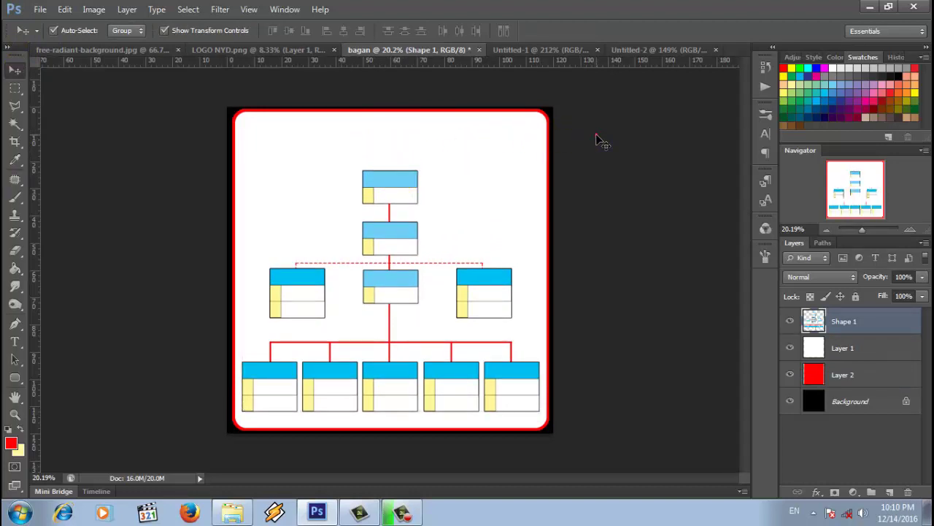
pyautogui.click(141, 49)
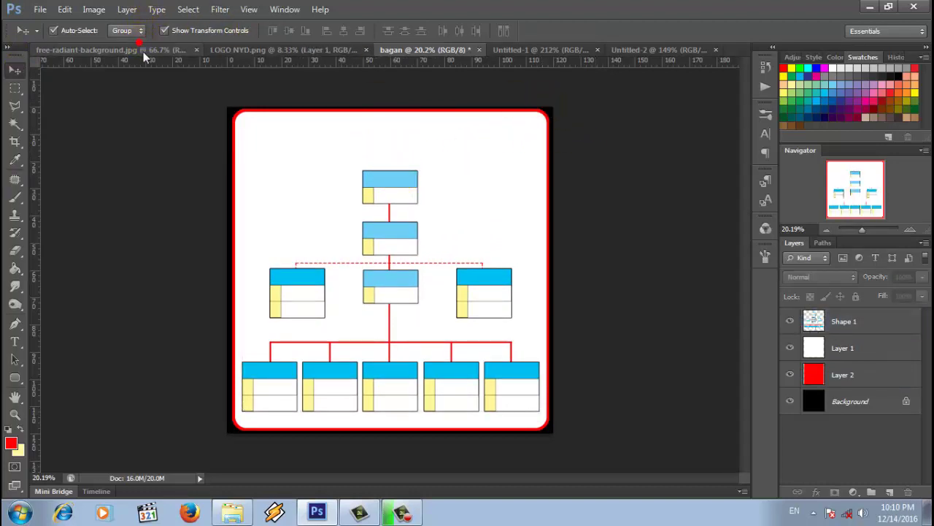
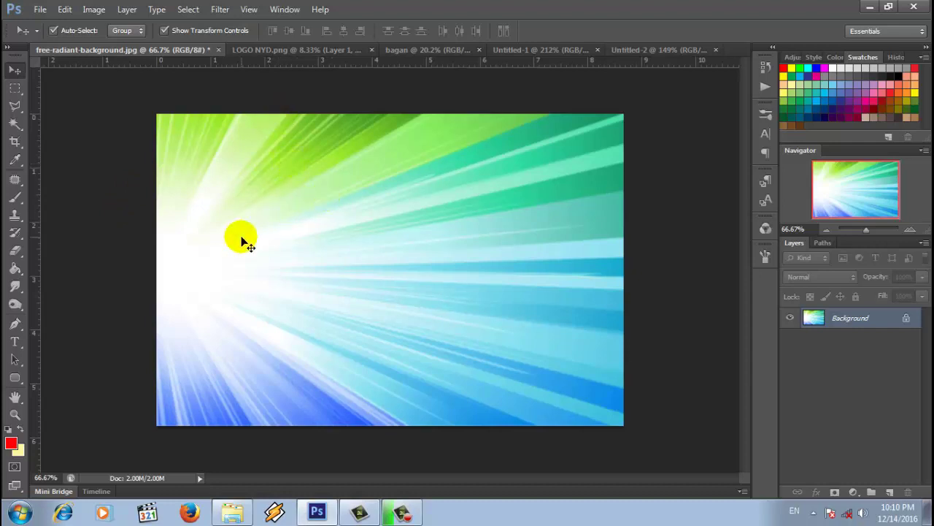
# Drag the radiant green-blue image into the bagan chart document and centre it.
pyautogui.moveTo(241, 238); pyautogui.dragTo(630, 56)
pyautogui.moveTo(475, 55); pyautogui.dragTo(429, 117)
pyautogui.moveTo(327, 169); pyautogui.dragTo(324, 164)
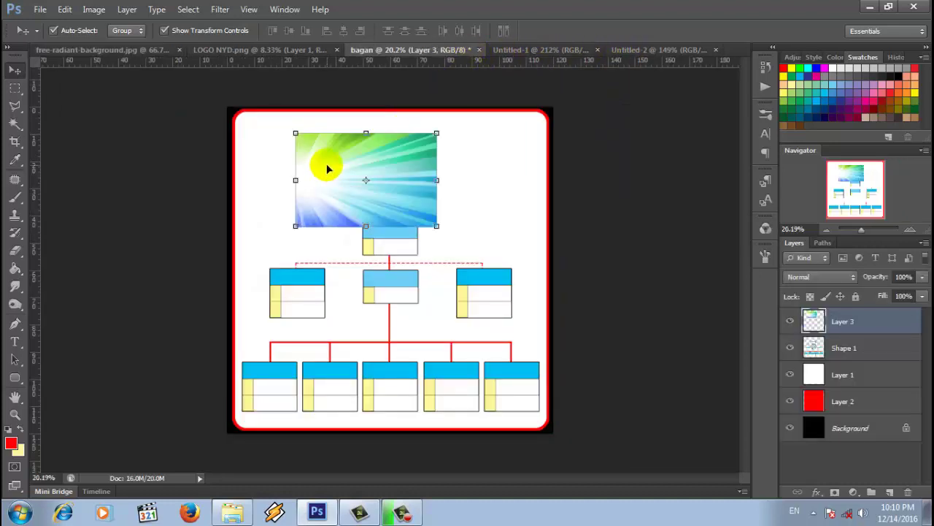
pyautogui.moveTo(397, 153); pyautogui.dragTo(423, 220)
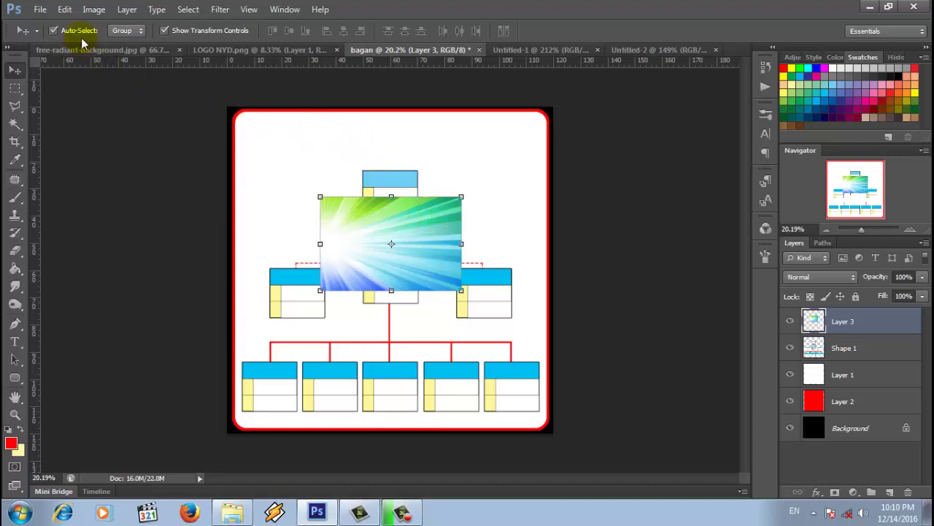
# Rotate the radiant image 90° clockwise and stretch it to cover the whole canvas.
pyautogui.click(67, 12)
pyautogui.moveTo(110, 264)
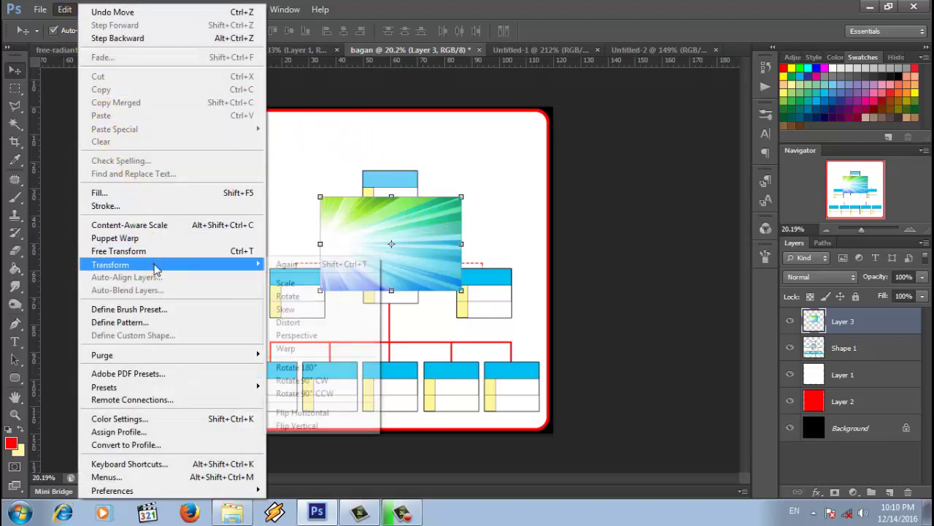
pyautogui.click(341, 379)
pyautogui.moveTo(387, 284); pyautogui.dragTo(279, 218)
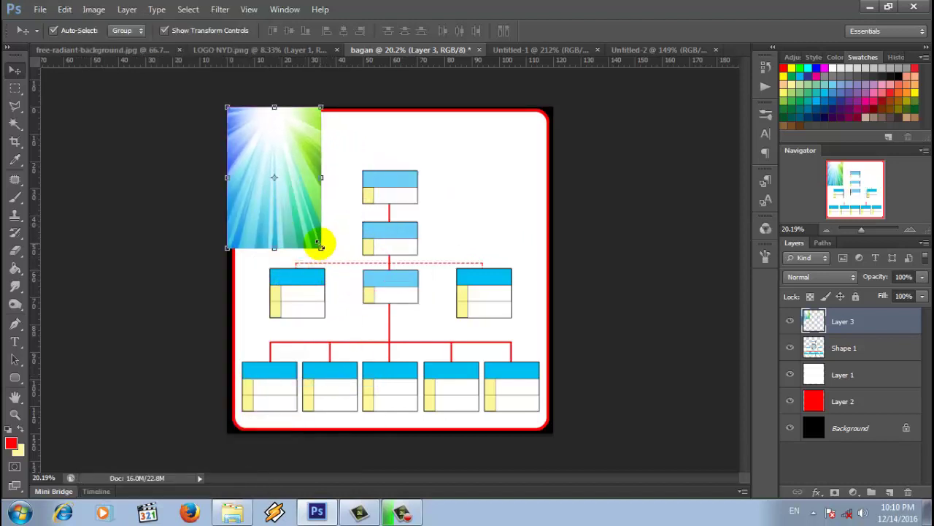
pyautogui.moveTo(319, 244)
pyautogui.mouseDown()
pyautogui.moveTo(500, 395)
pyautogui.moveTo(498, 385)
pyautogui.mouseUp()
# Commit the background transform and select everything outside the white frame area on Layer 1.
pyautogui.click(689, 30)
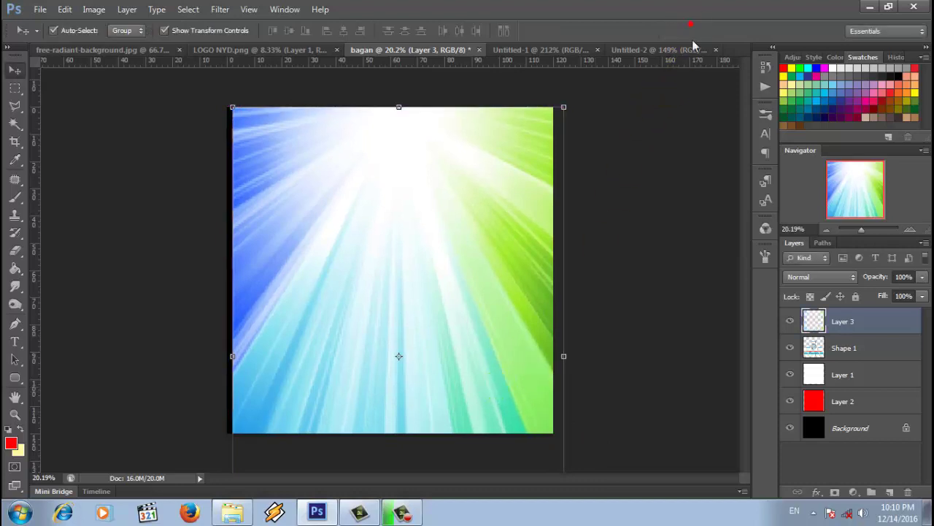
pyautogui.click(847, 349)
pyautogui.click(854, 376)
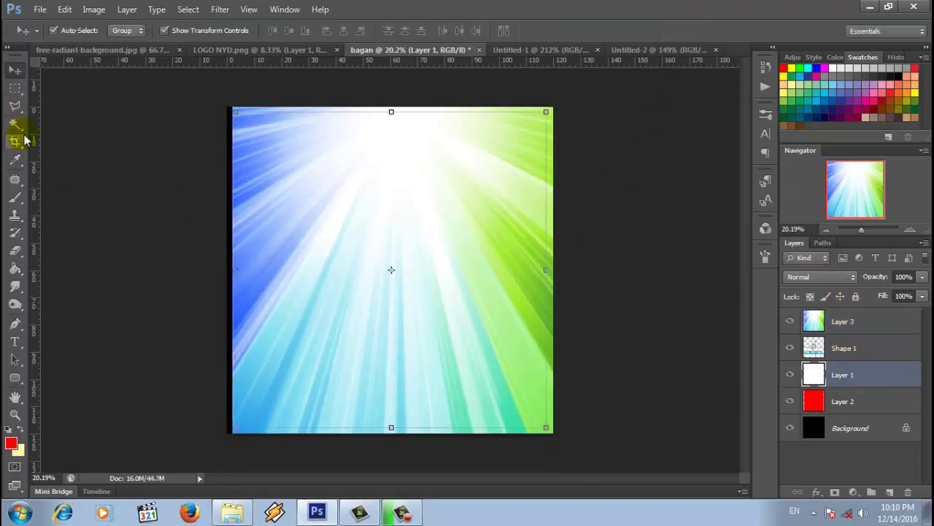
pyautogui.click(15, 124)
pyautogui.click(355, 210)
pyautogui.rightClick(357, 173)
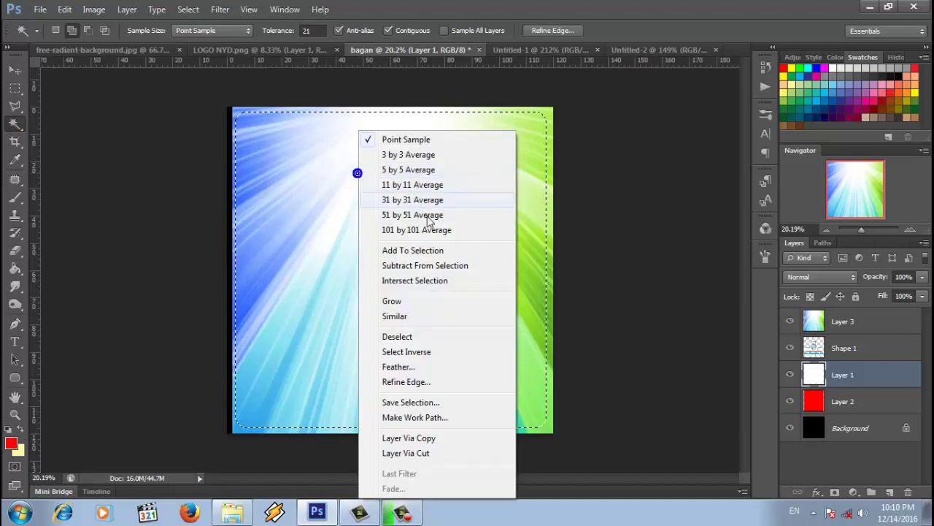
pyautogui.click(387, 355)
# Delete the radiant background outside the frame on Layer 3, then deselect.
pyautogui.click(818, 321)
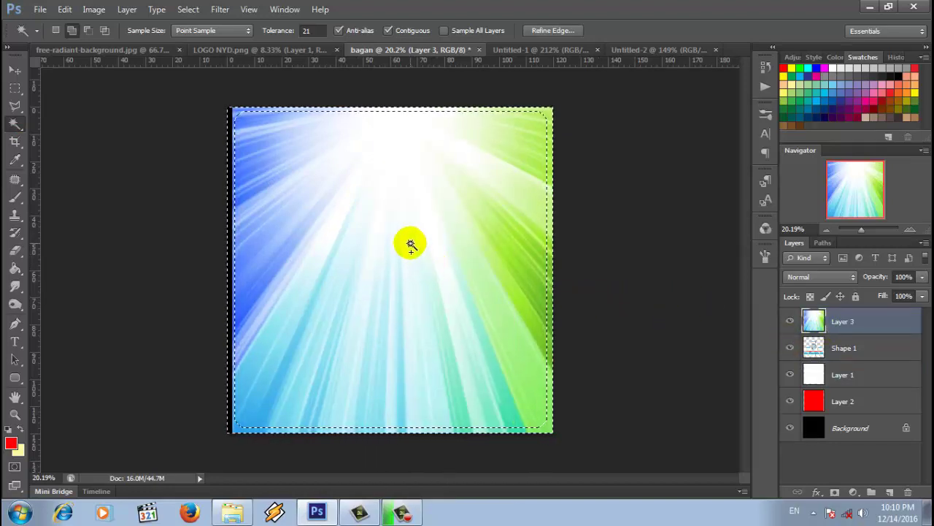
pyautogui.hotkey('alt', 'BackSpace')
pyautogui.rightClick(377, 161)
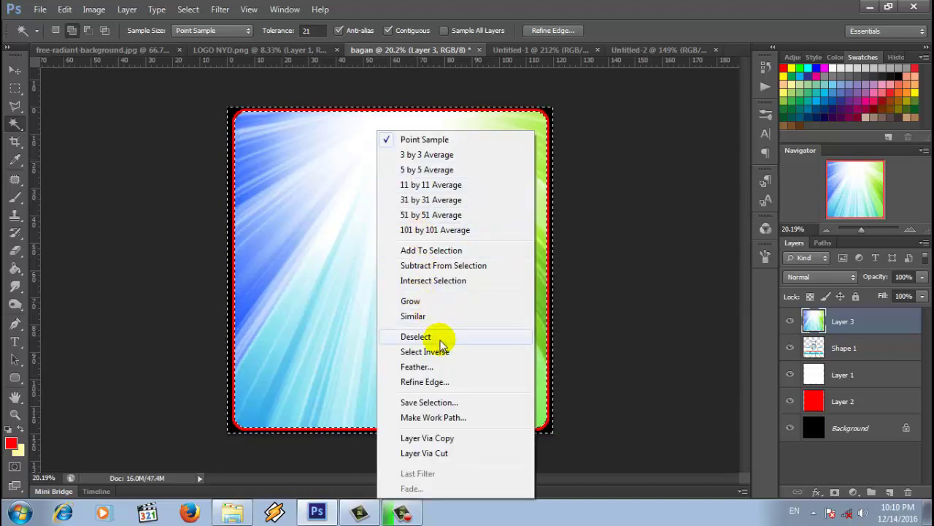
pyautogui.click(440, 338)
# Move Layer 3 beneath the Shape 1 org chart layer and set its opacity to 70%.
pyautogui.moveTo(847, 322)
pyautogui.mouseDown()
pyautogui.moveTo(856, 387)
pyautogui.moveTo(859, 358)
pyautogui.mouseUp()
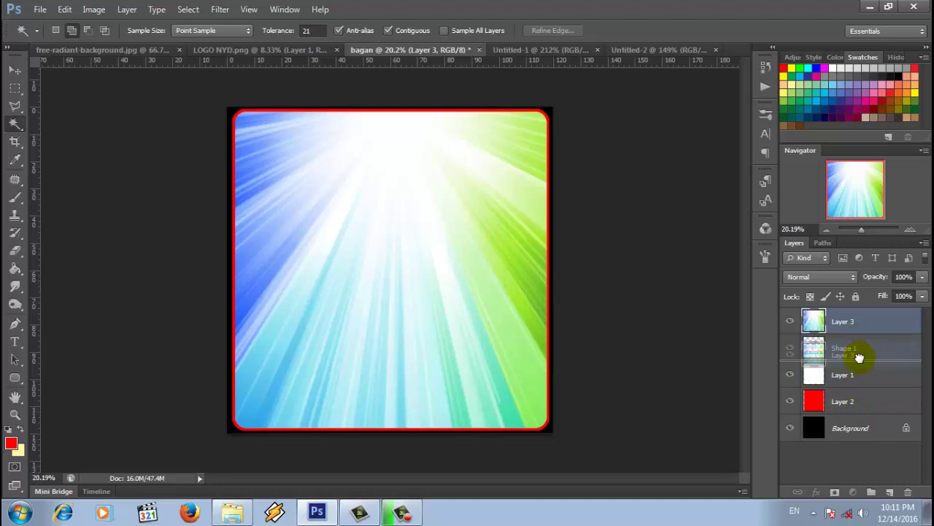
pyautogui.moveTo(859, 358); pyautogui.dragTo(859, 359)
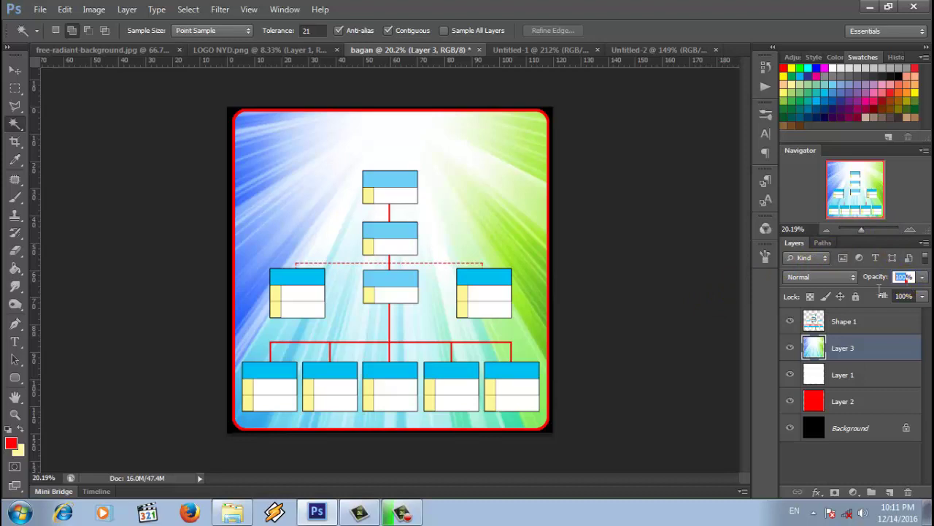
pyautogui.write('70')
pyautogui.press('Return')
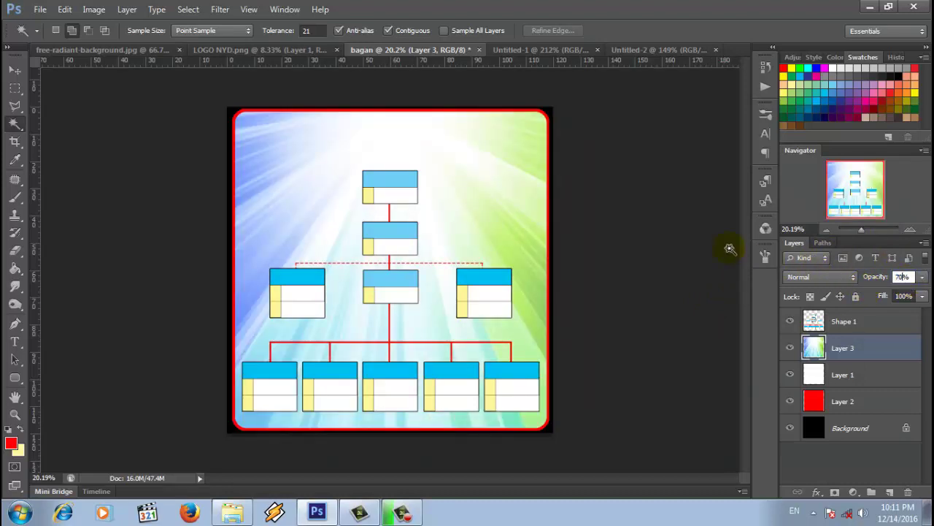
# Marquee-select the shield area on the NYD logo and drag it with the Move tool.
pyautogui.click(291, 51)
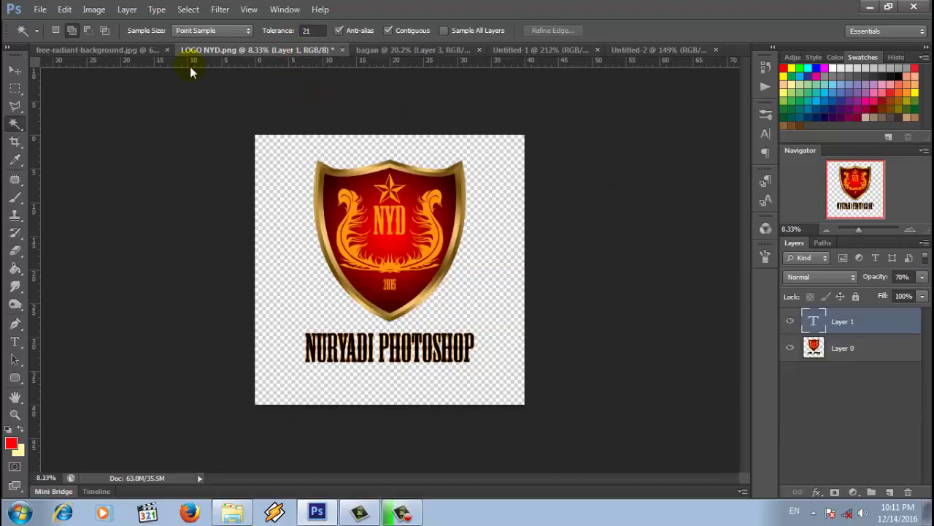
pyautogui.click(15, 87)
pyautogui.moveTo(281, 144); pyautogui.dragTo(490, 325)
pyautogui.click(16, 70)
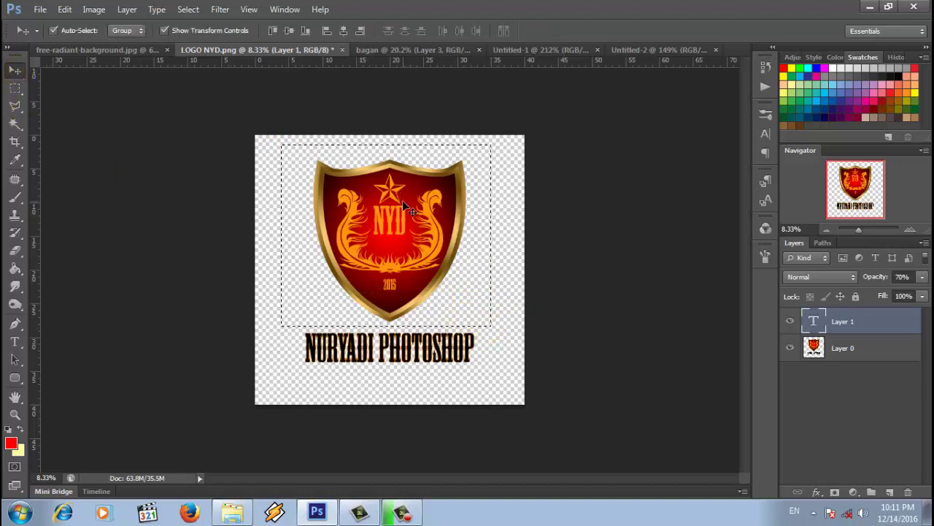
pyautogui.moveTo(403, 204)
pyautogui.mouseDown()
pyautogui.moveTo(441, 61)
pyautogui.moveTo(384, 226)
pyautogui.moveTo(356, 218)
pyautogui.mouseUp()
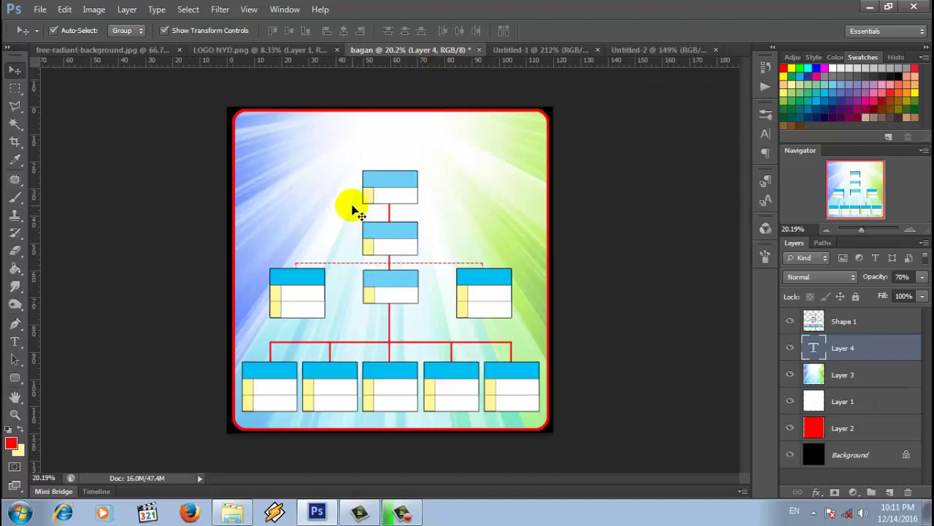
# Reselect the shield on the logo's Layer 0 and drag it into the bagan chart.
pyautogui.click(276, 55)
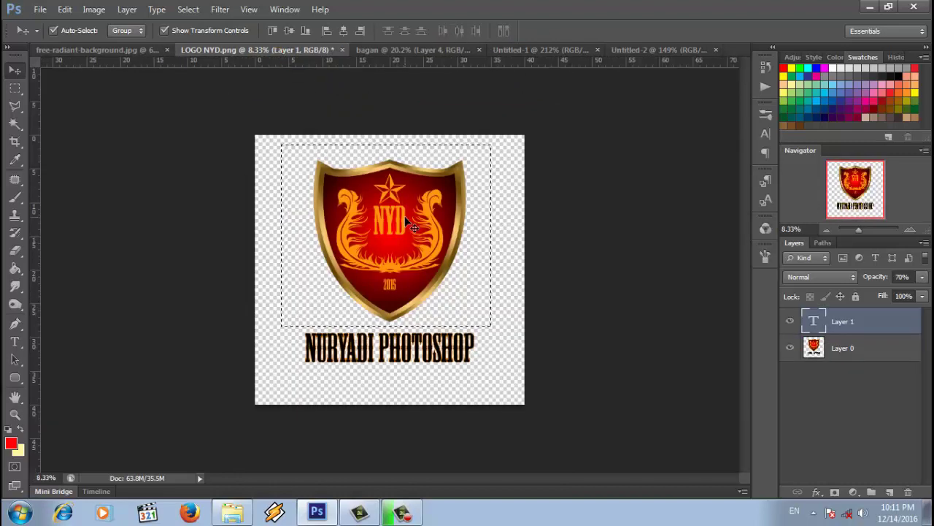
pyautogui.moveTo(408, 222); pyautogui.dragTo(399, 248)
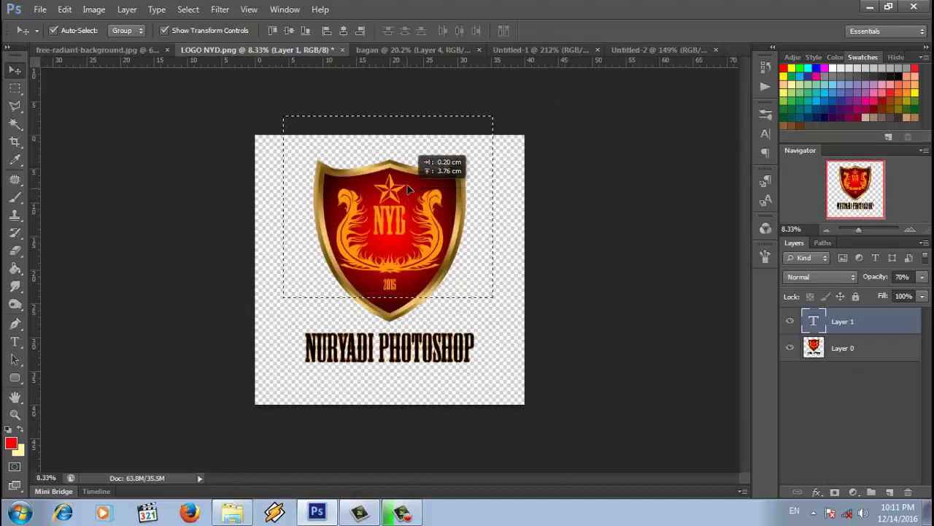
pyautogui.click(843, 348)
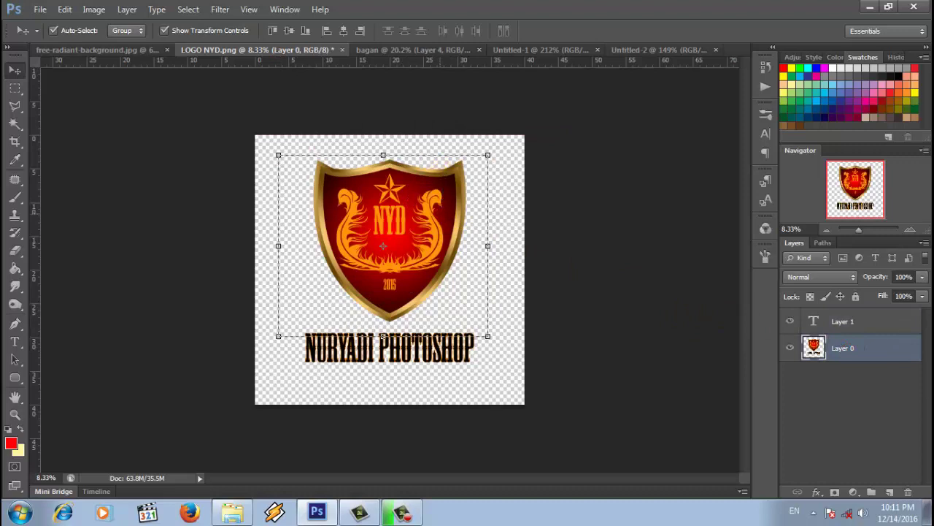
pyautogui.click(193, 11)
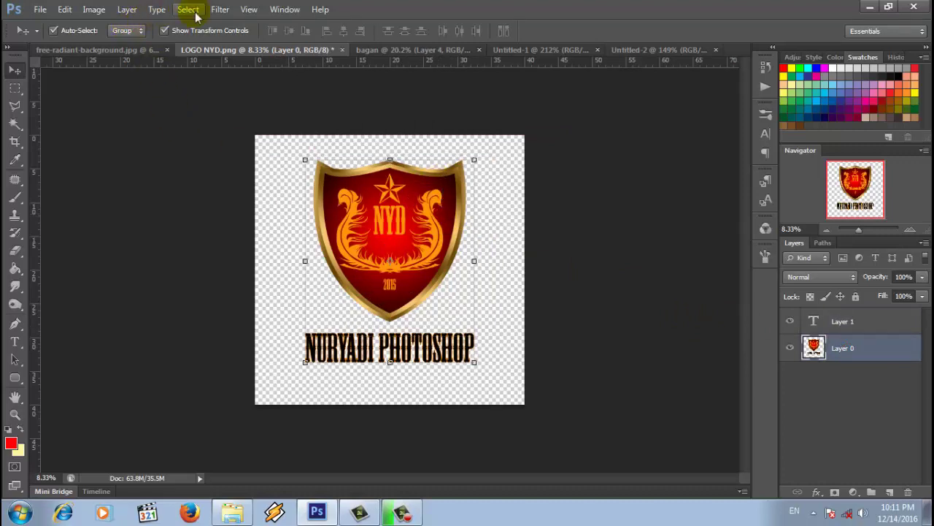
pyautogui.press('m')
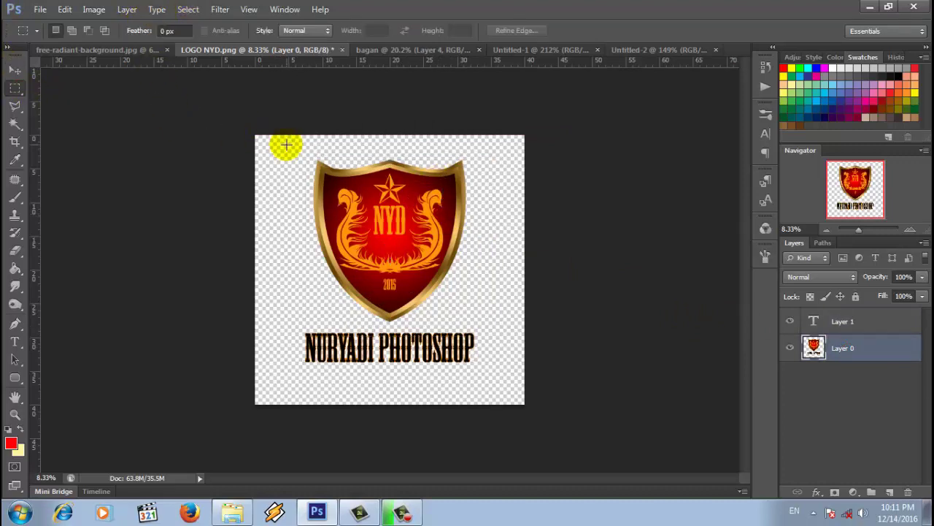
pyautogui.moveTo(280, 145); pyautogui.dragTo(506, 325)
pyautogui.click(15, 70)
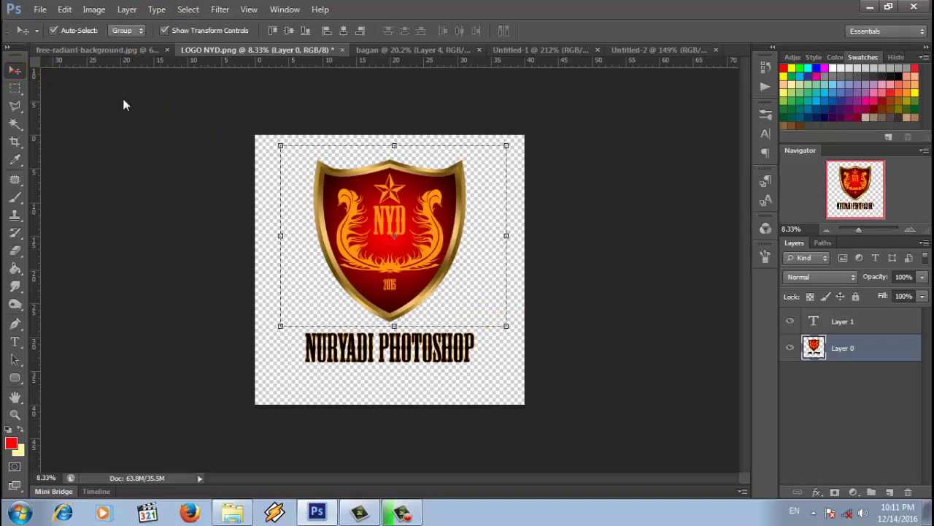
pyautogui.moveTo(367, 202)
pyautogui.mouseDown()
pyautogui.moveTo(405, 134)
pyautogui.moveTo(330, 182)
pyautogui.mouseUp()
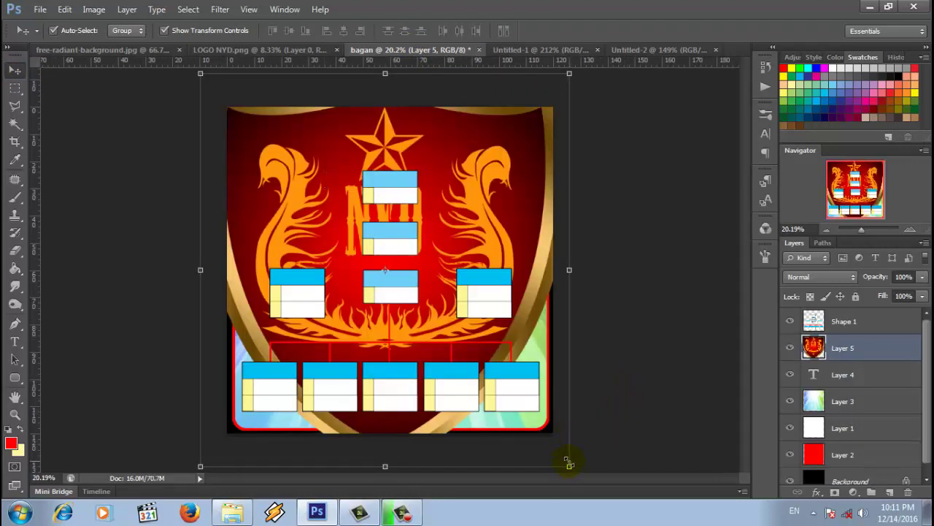
# Resize the big shield and centre it on the poster.
pyautogui.moveTo(568, 462); pyautogui.dragTo(450, 338)
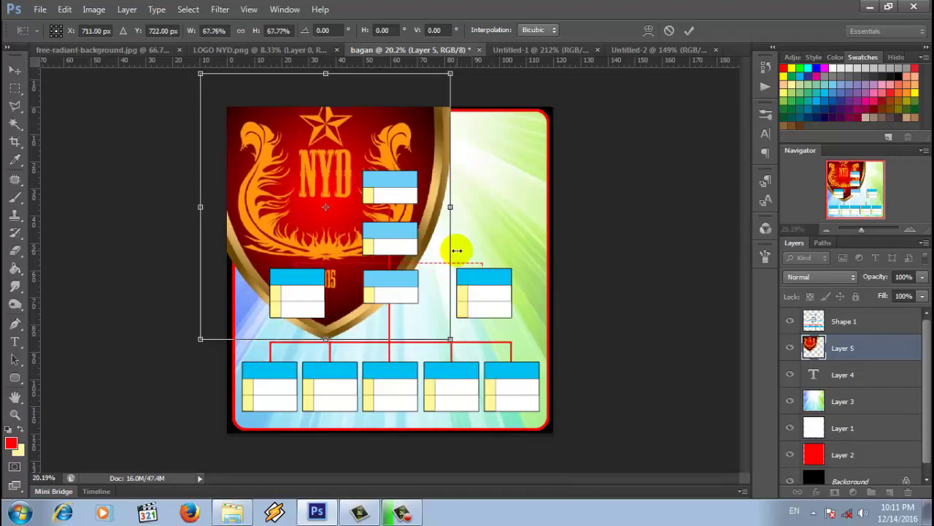
pyautogui.moveTo(428, 169)
pyautogui.mouseDown()
pyautogui.moveTo(494, 222)
pyautogui.moveTo(494, 237)
pyautogui.mouseUp()
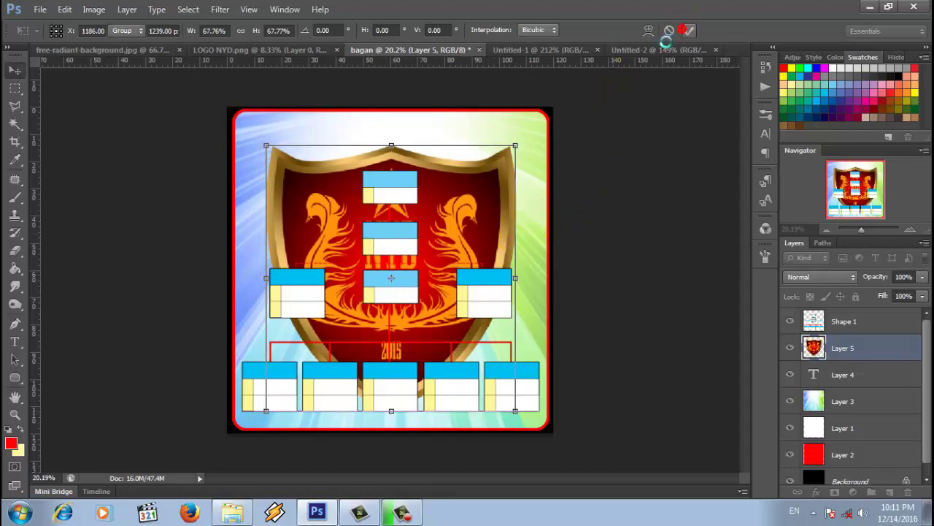
pyautogui.click(689, 31)
# Duplicate the shield layer and shrink the copy to a small badge at top-left.
pyautogui.rightClick(846, 349)
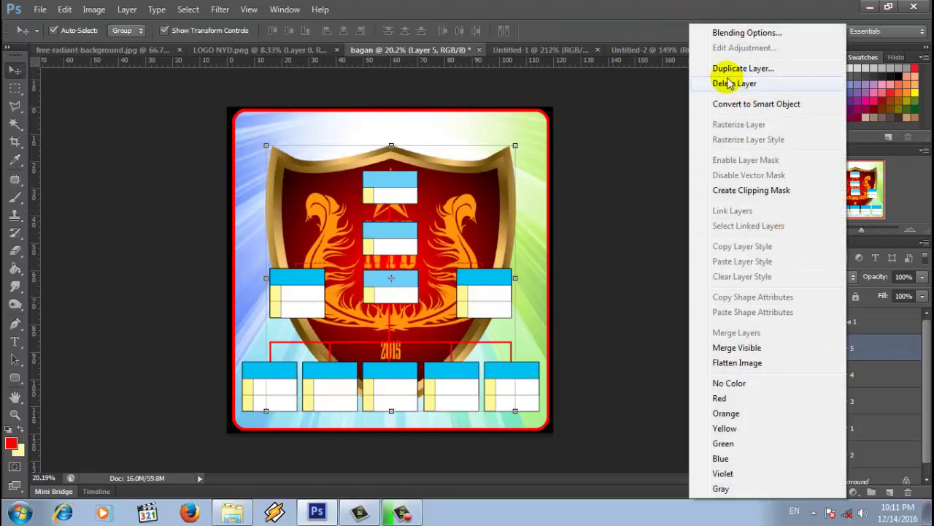
pyautogui.click(743, 68)
pyautogui.click(590, 153)
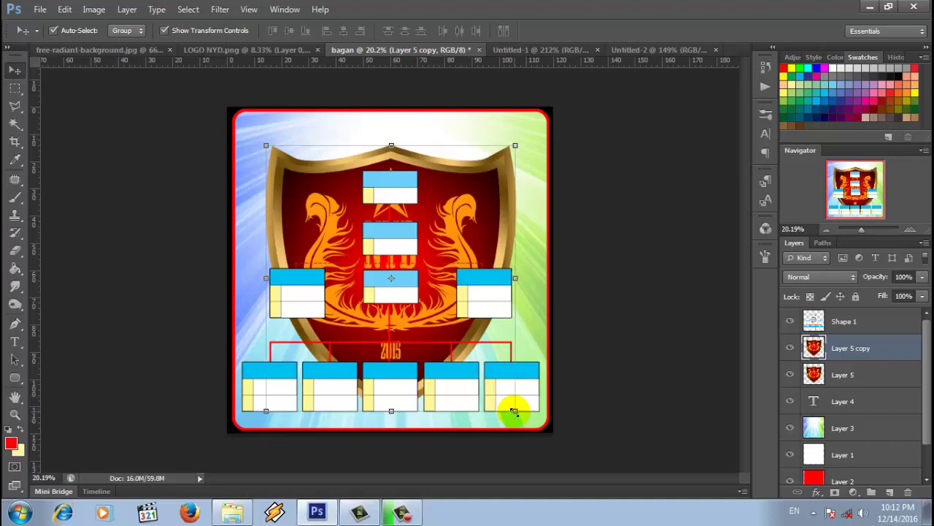
pyautogui.moveTo(514, 411); pyautogui.dragTo(327, 208)
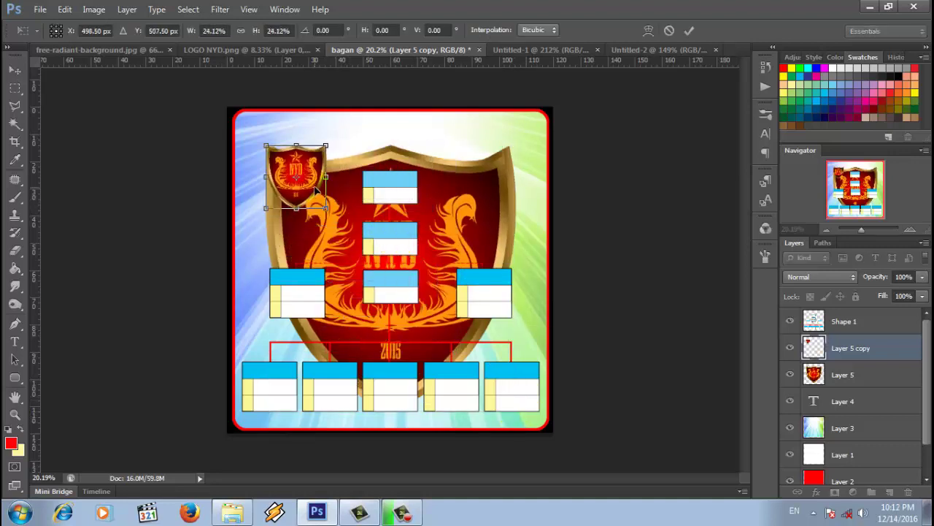
pyautogui.moveTo(307, 162); pyautogui.dragTo(287, 155)
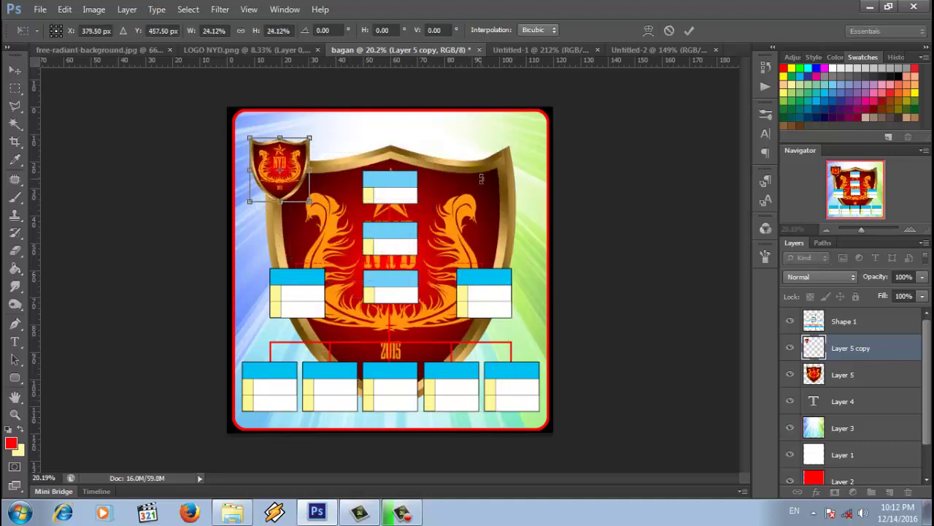
pyautogui.click(690, 30)
pyautogui.click(499, 212)
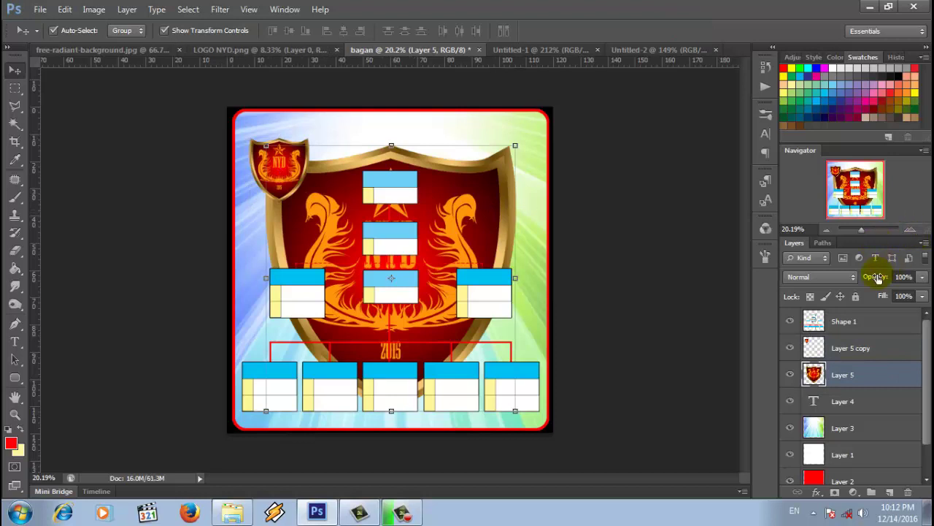
# Lower the big shield Layer 5 to 40% opacity.
pyautogui.write('0')
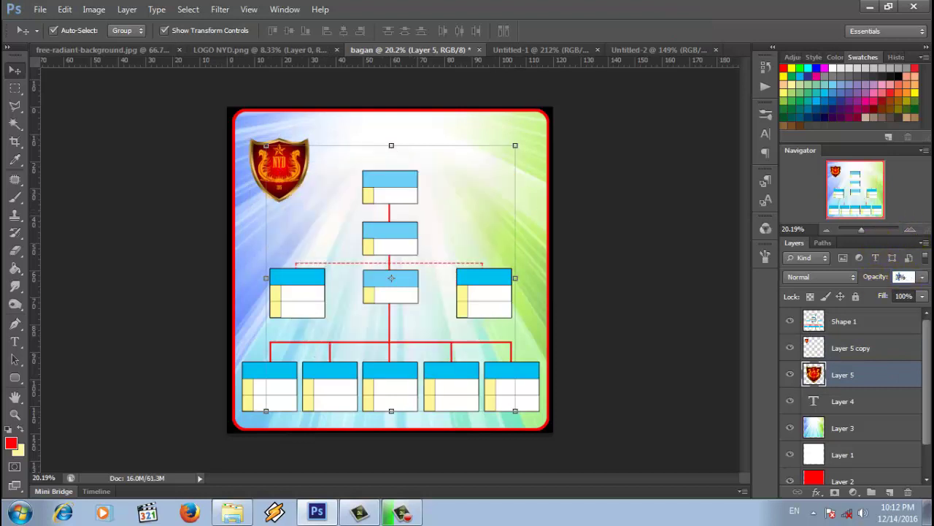
pyautogui.press('Return')
pyautogui.click(682, 291)
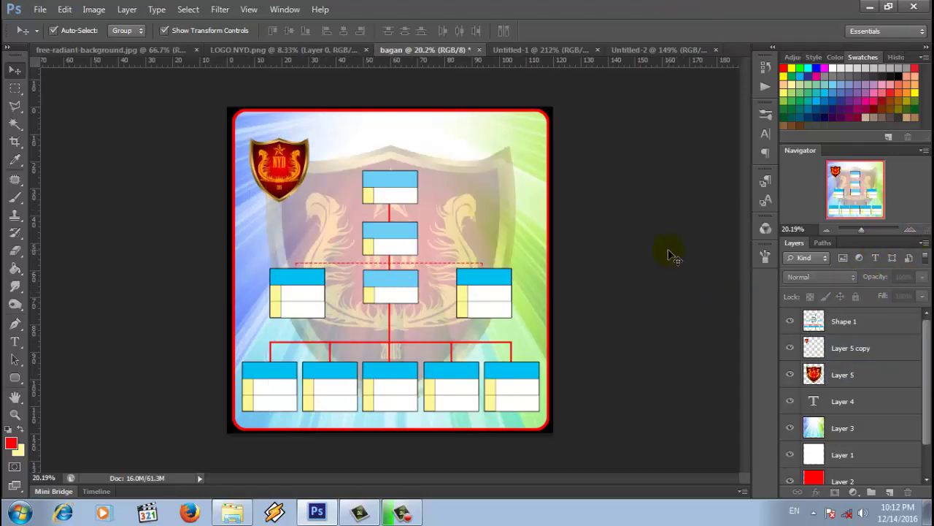
pyautogui.click(849, 374)
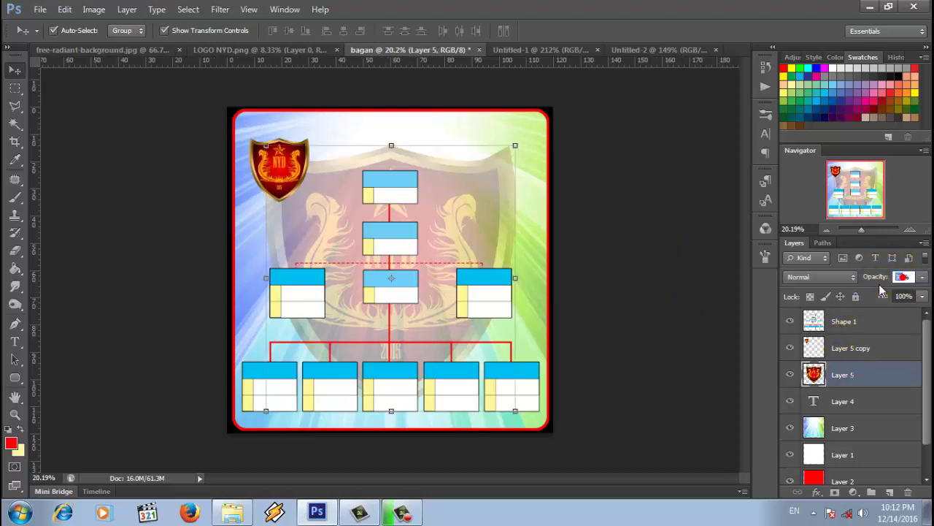
pyautogui.write('40')
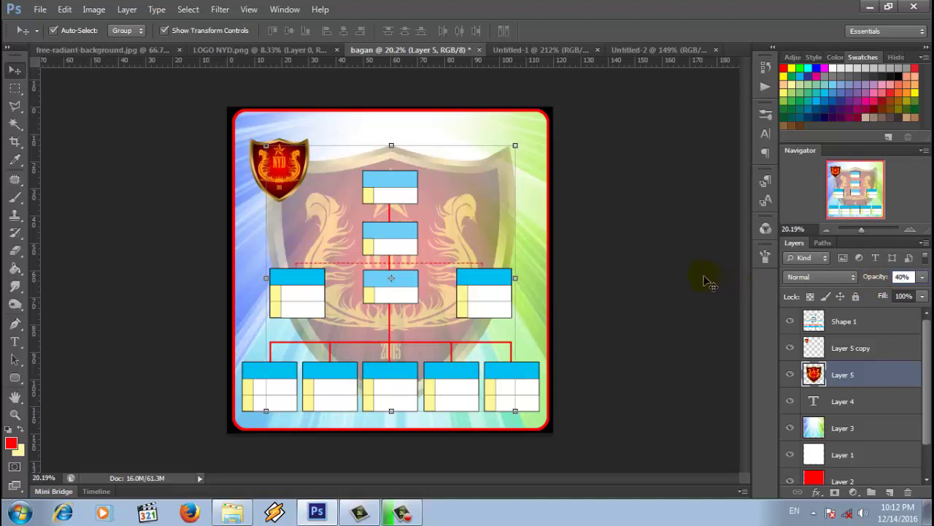
pyautogui.click(707, 281)
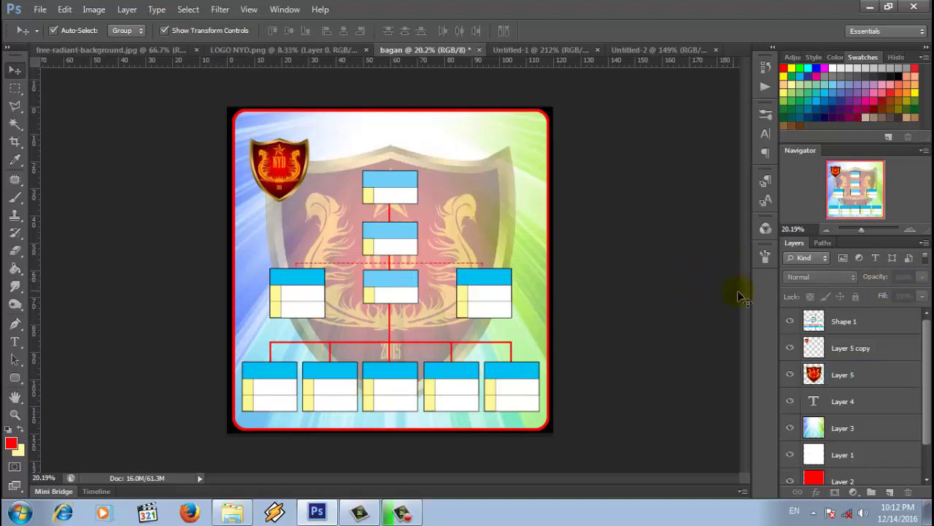
pyautogui.click(840, 375)
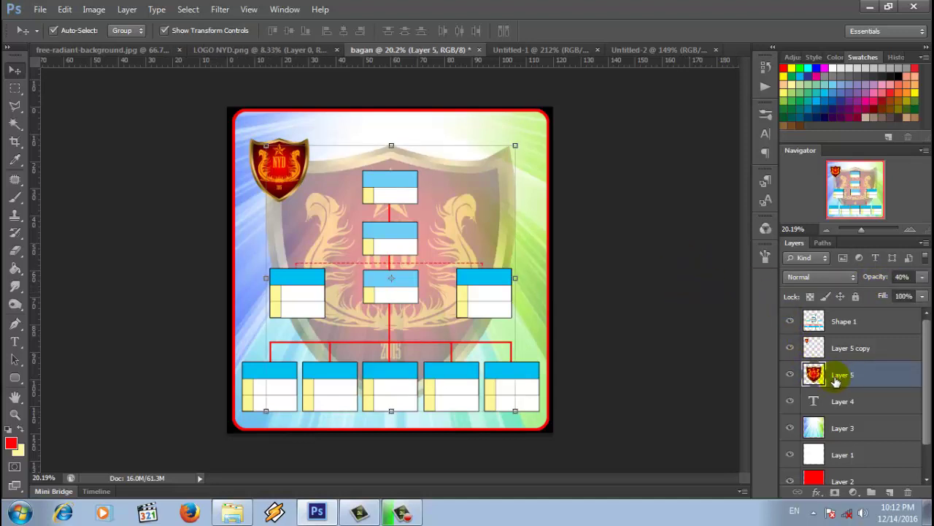
# Nudge the small shield logo slightly down and right.
pyautogui.click(287, 178)
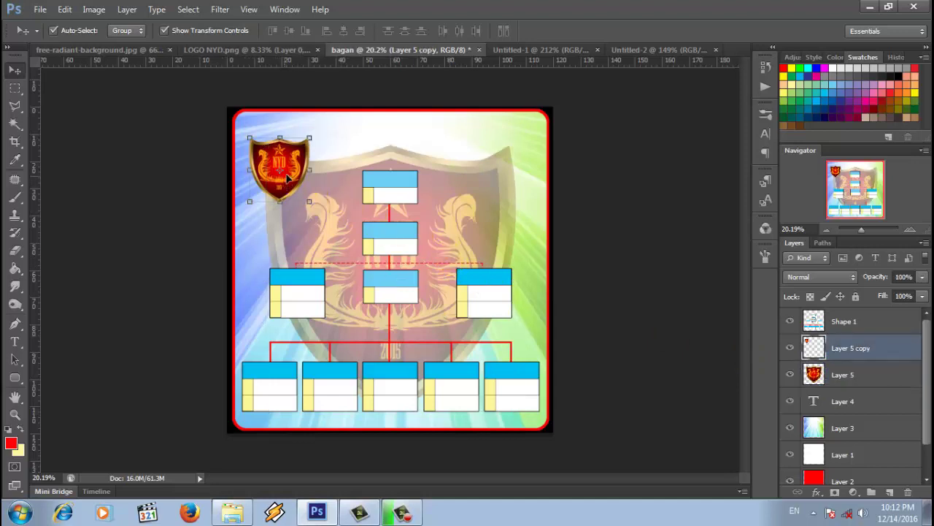
pyautogui.moveTo(296, 181); pyautogui.dragTo(303, 187)
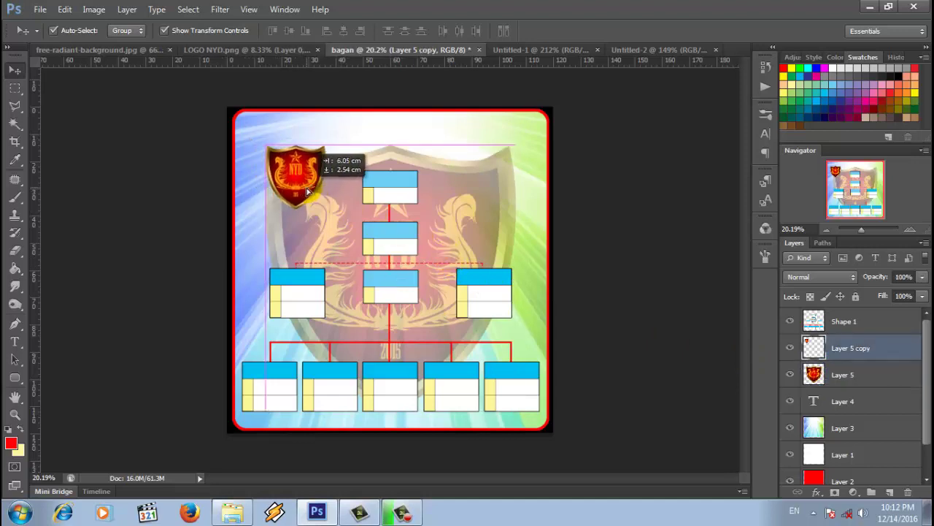
pyautogui.click(664, 201)
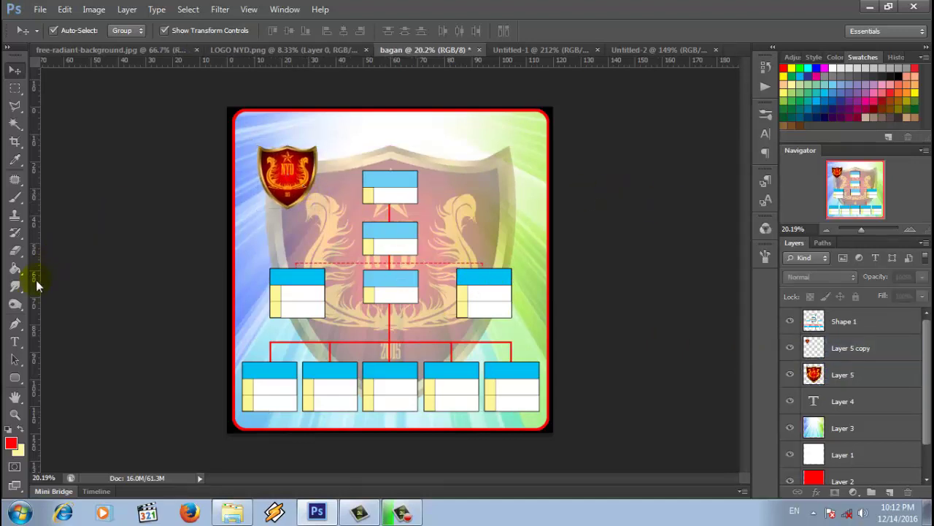
# Start a black text block above the chart using the Airstrike font.
pyautogui.click(14, 340)
pyautogui.click(368, 143)
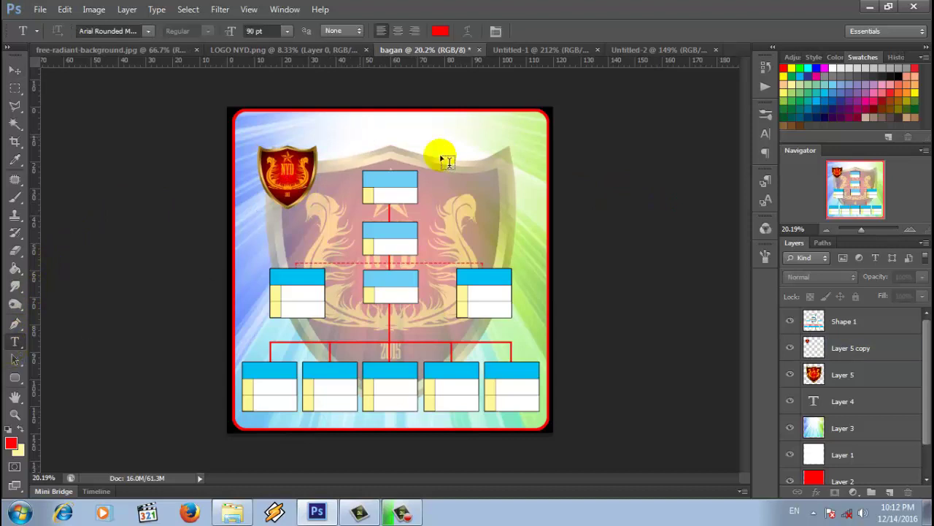
pyautogui.click(440, 31)
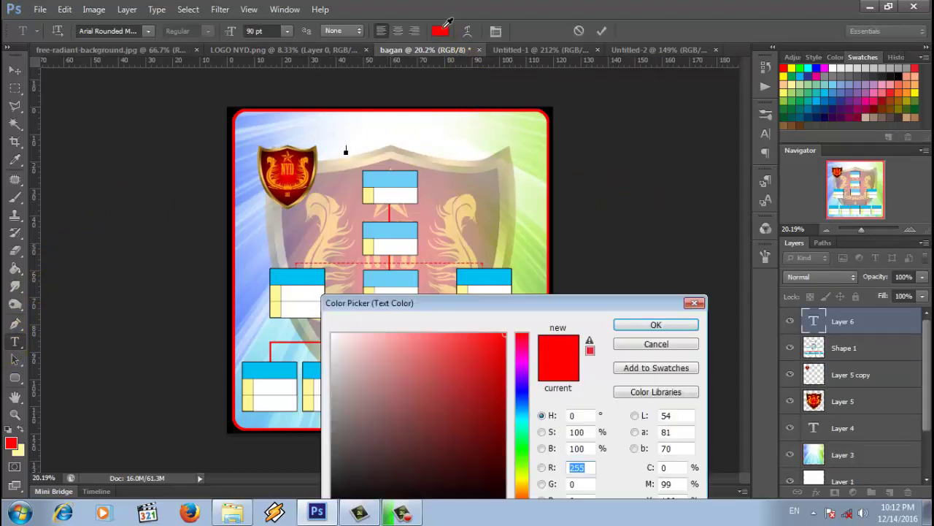
pyautogui.click(901, 70)
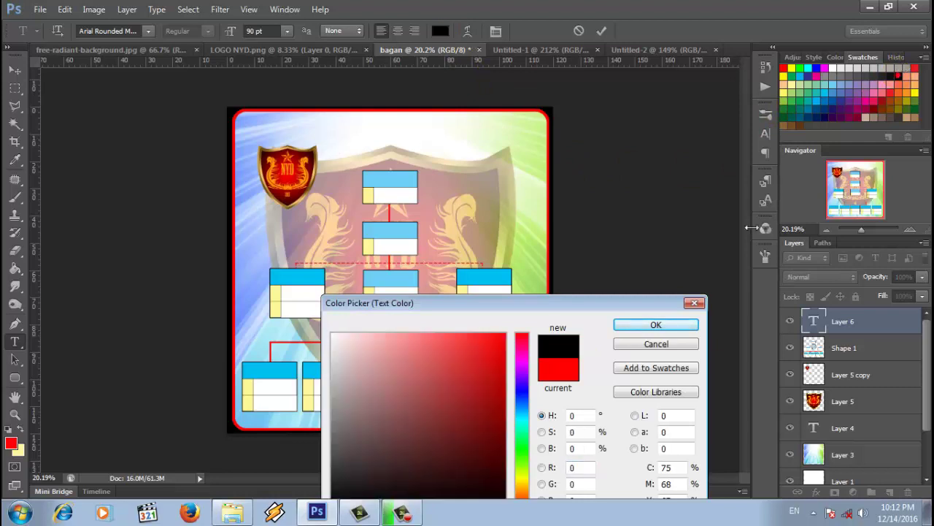
pyautogui.click(656, 325)
pyautogui.moveTo(228, 32); pyautogui.dragTo(296, 50)
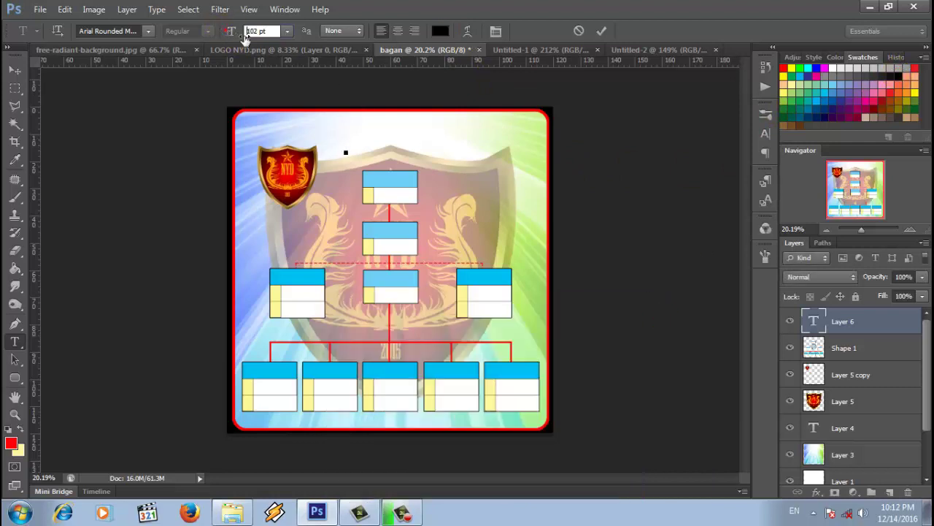
pyautogui.click(148, 31)
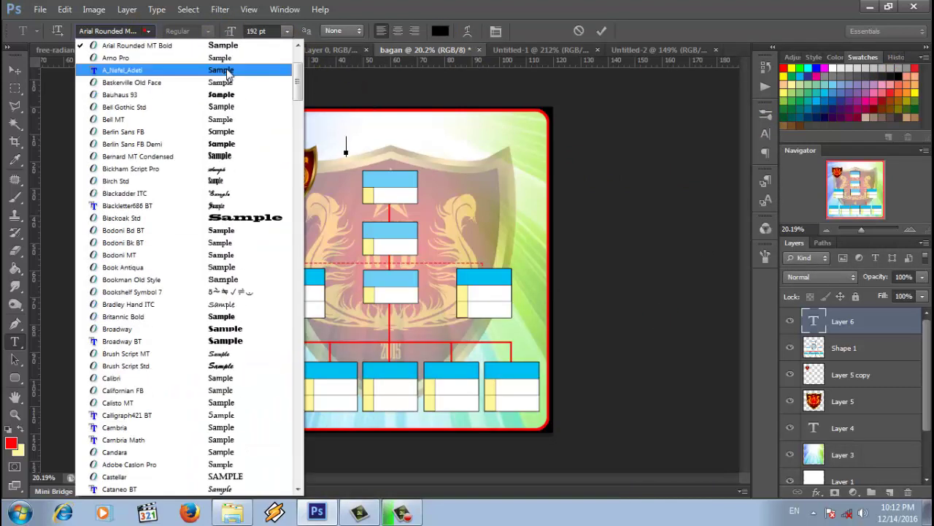
pyautogui.scroll(3, 297, 98)
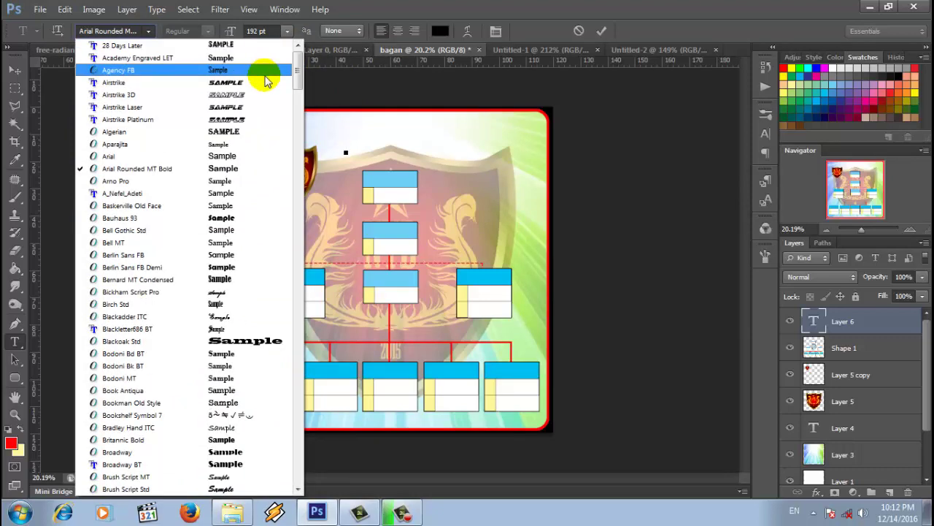
pyautogui.click(265, 83)
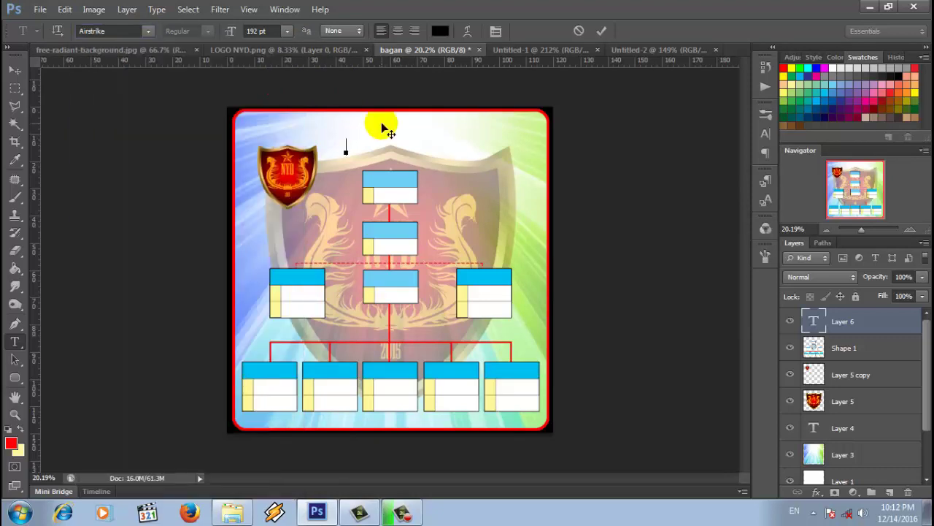
# Type the title text starting 'STRUKTUR BAGAN OR', fixing typos along the way.
pyautogui.write('SRT')
pyautogui.press('BackSpace')
pyautogui.press('BackSpace')
pyautogui.press('BackSpace')
pyautogui.write('TRUK')
pyautogui.write('TUR ')
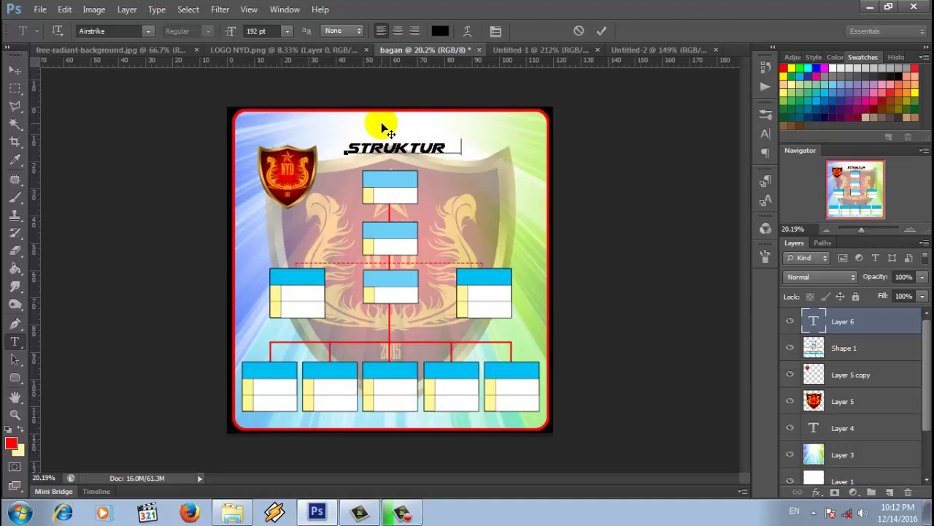
pyautogui.write('BAGAM')
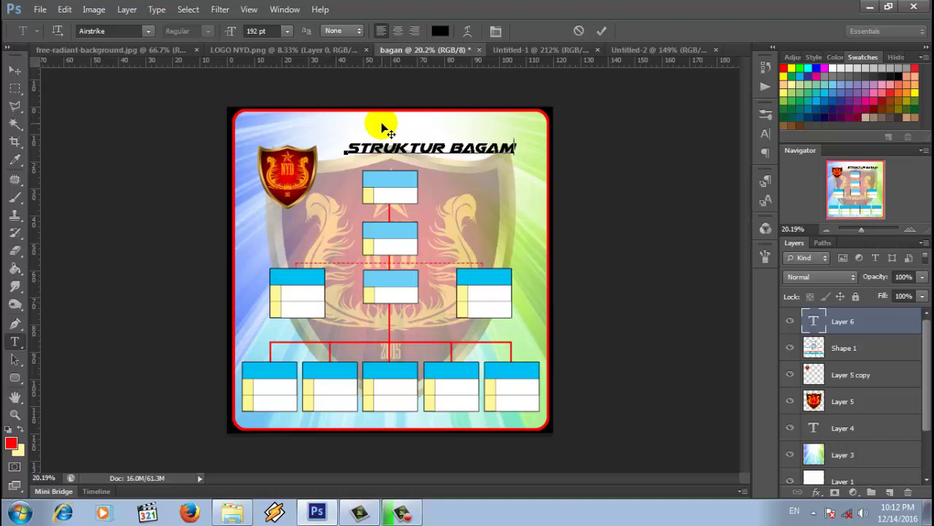
pyautogui.press('BackSpace')
pyautogui.write('N ')
pyautogui.write('ORG')
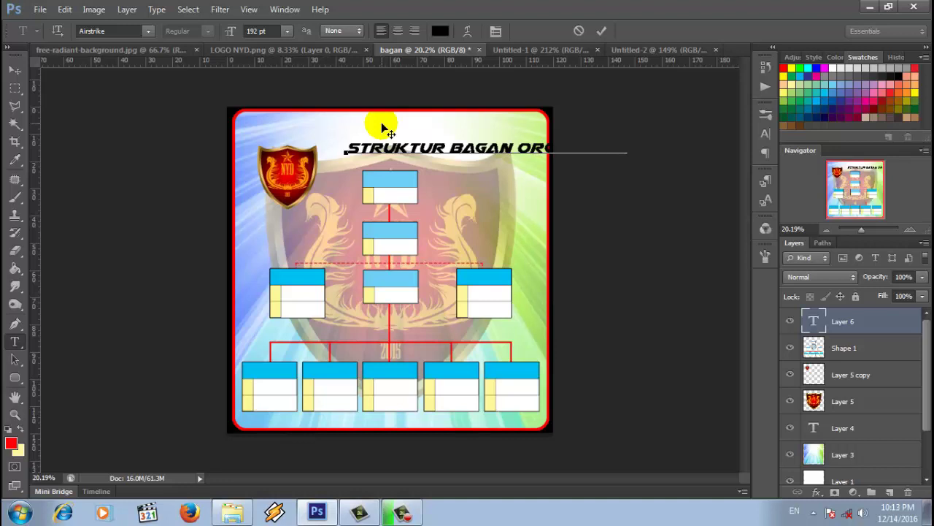
# Resize the two-line title to 139 pt, position it across the top, and commit.
pyautogui.moveTo(426, 183)
pyautogui.mouseDown()
pyautogui.moveTo(313, 179)
pyautogui.moveTo(332, 186)
pyautogui.mouseUp()
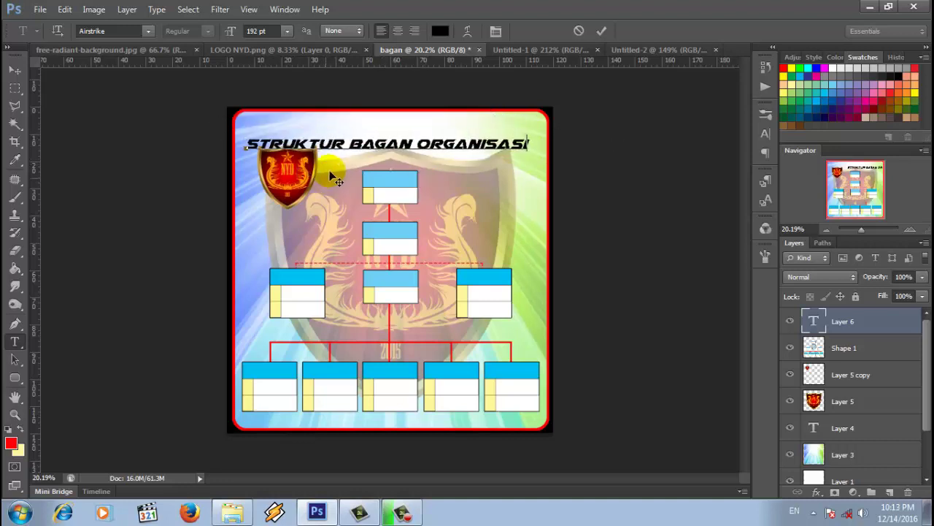
pyautogui.moveTo(534, 137); pyautogui.dragTo(249, 90)
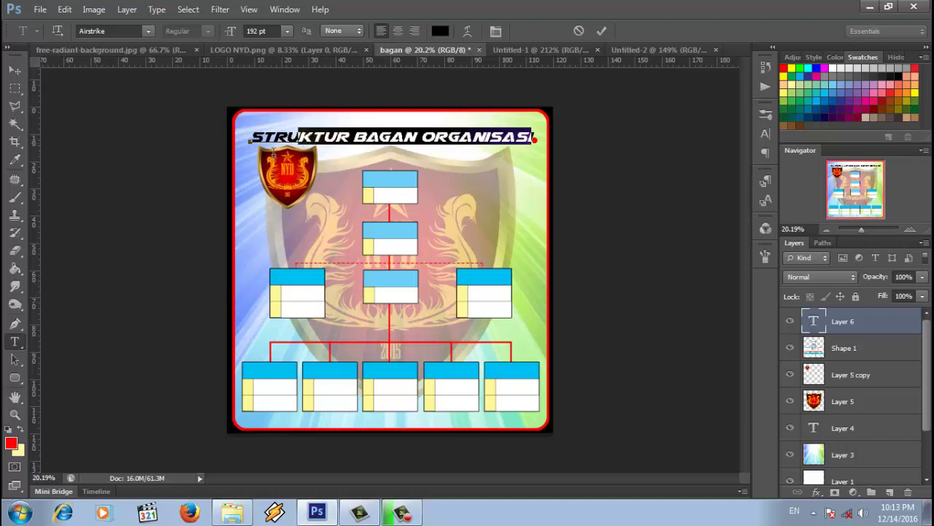
pyautogui.moveTo(226, 35); pyautogui.dragTo(189, 42)
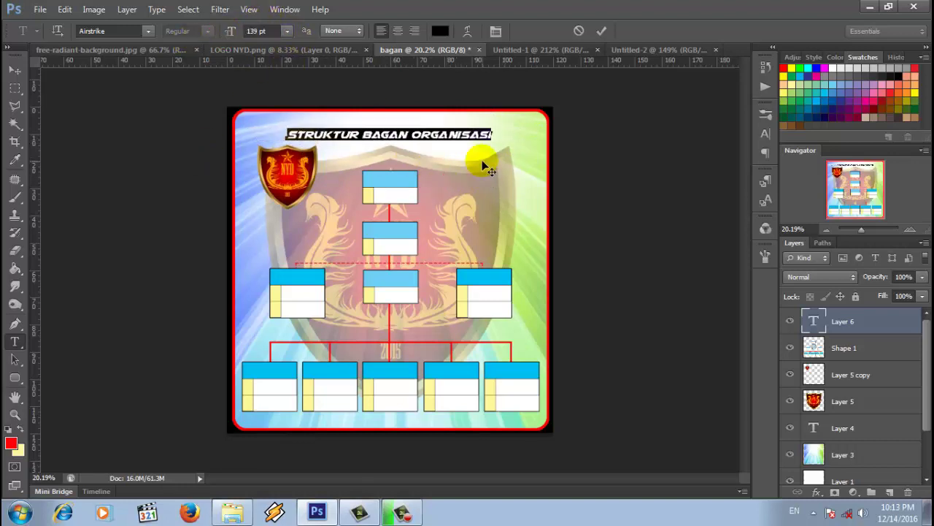
pyautogui.click(496, 136)
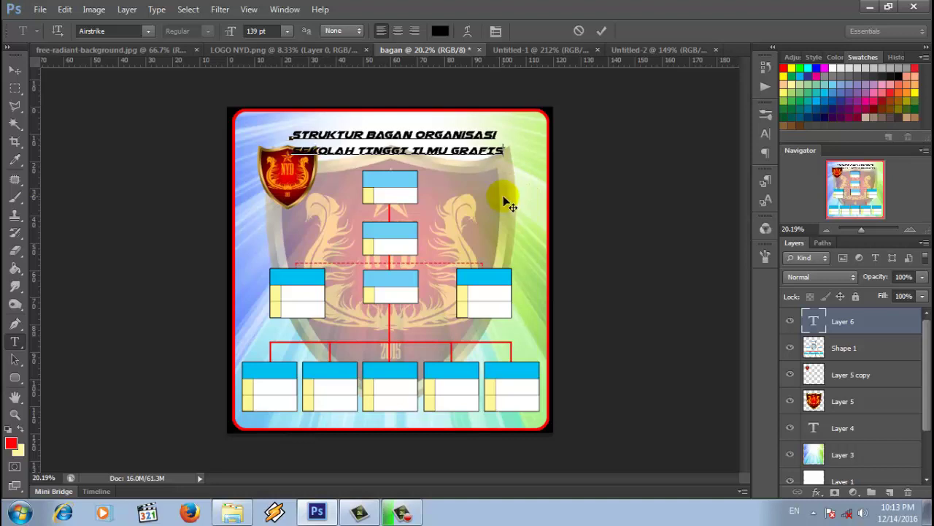
pyautogui.moveTo(502, 196); pyautogui.dragTo(508, 196)
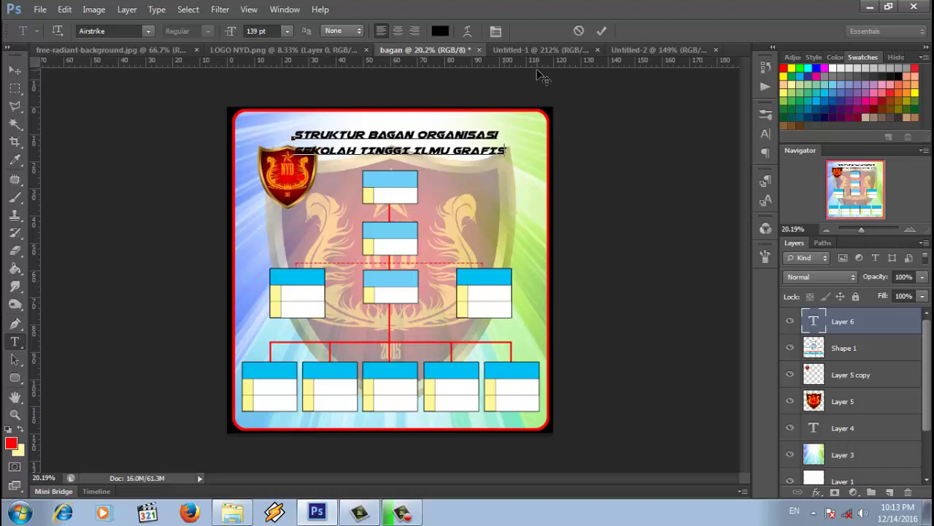
pyautogui.click(601, 30)
# Move the small shield logo just below the title's left end.
pyautogui.click(15, 70)
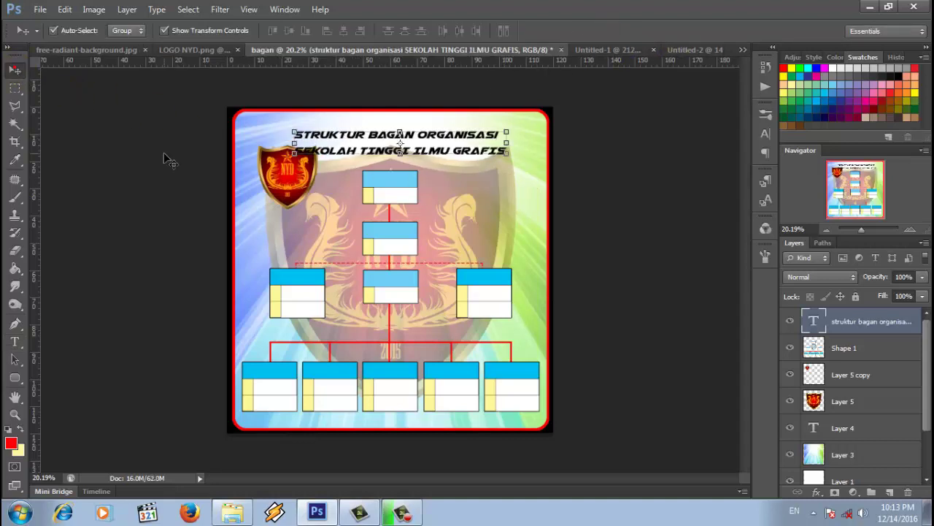
pyautogui.moveTo(275, 187); pyautogui.dragTo(292, 204)
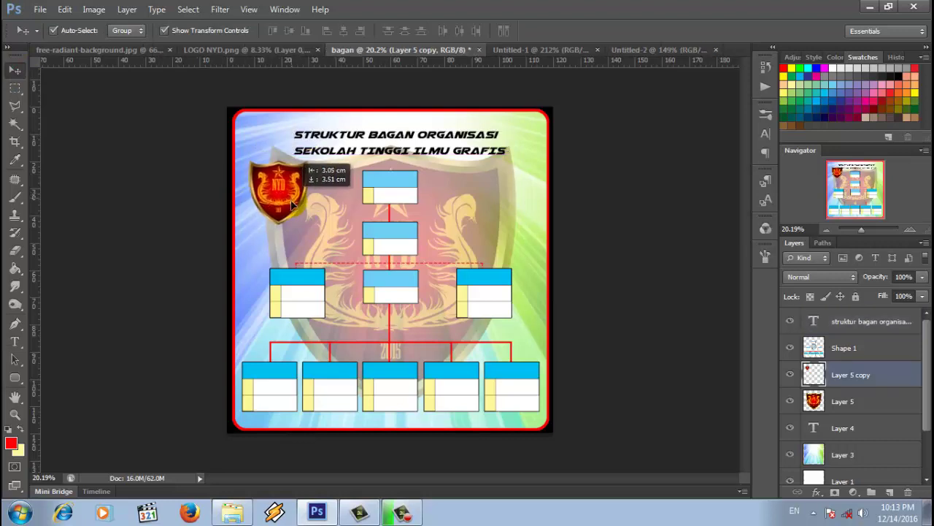
pyautogui.moveTo(292, 205); pyautogui.dragTo(302, 203)
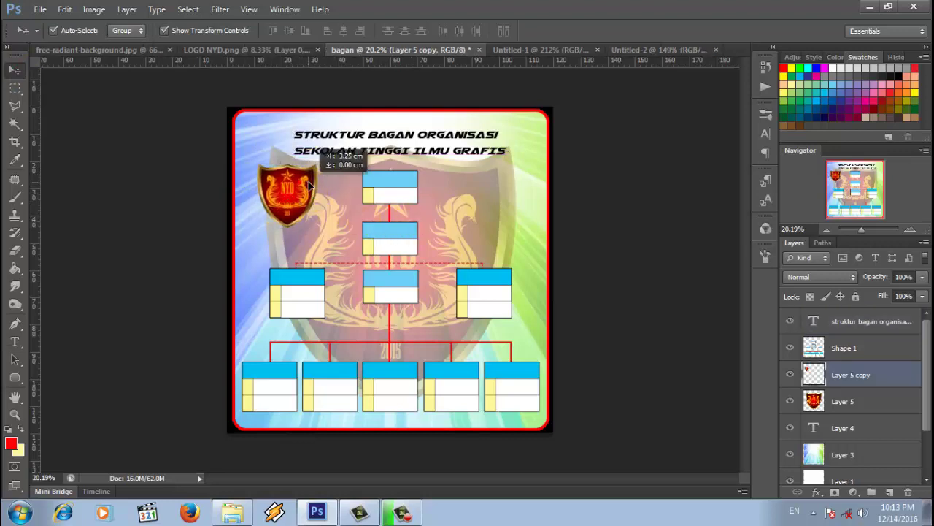
# Select both title lines and enlarge them to 149 pt.
pyautogui.click(440, 151)
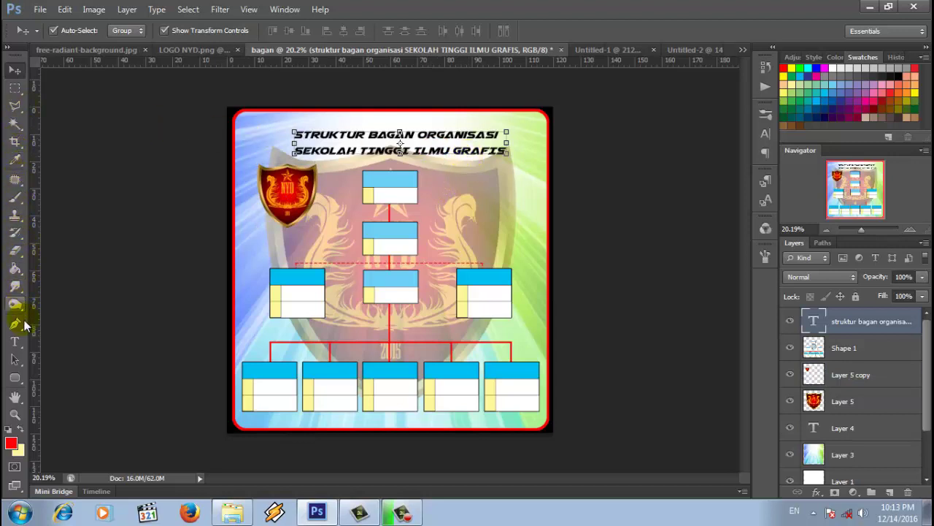
pyautogui.click(16, 342)
pyautogui.click(496, 142)
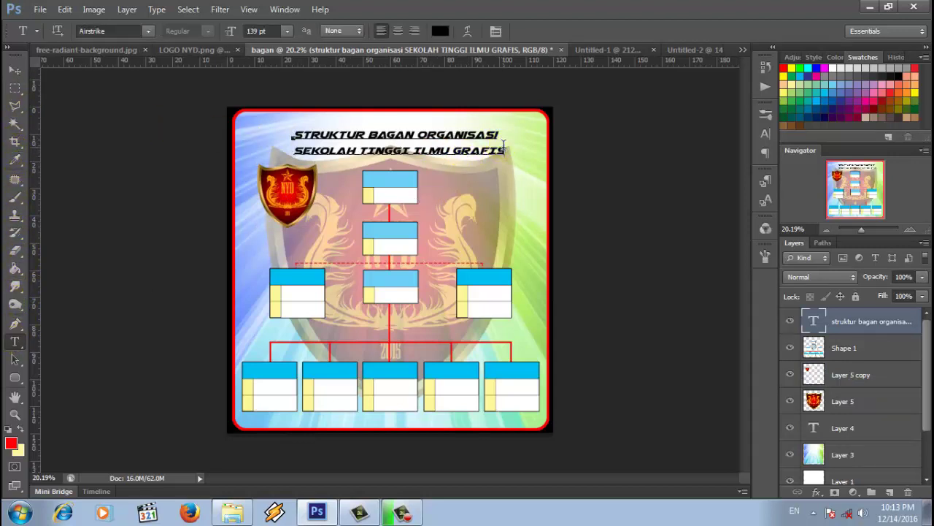
pyautogui.moveTo(502, 143); pyautogui.dragTo(244, 133)
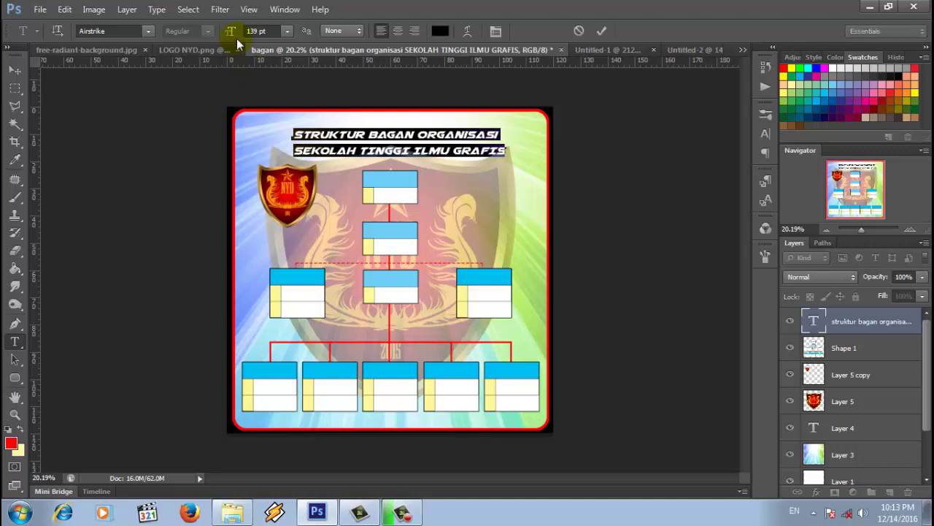
pyautogui.moveTo(231, 33); pyautogui.dragTo(241, 32)
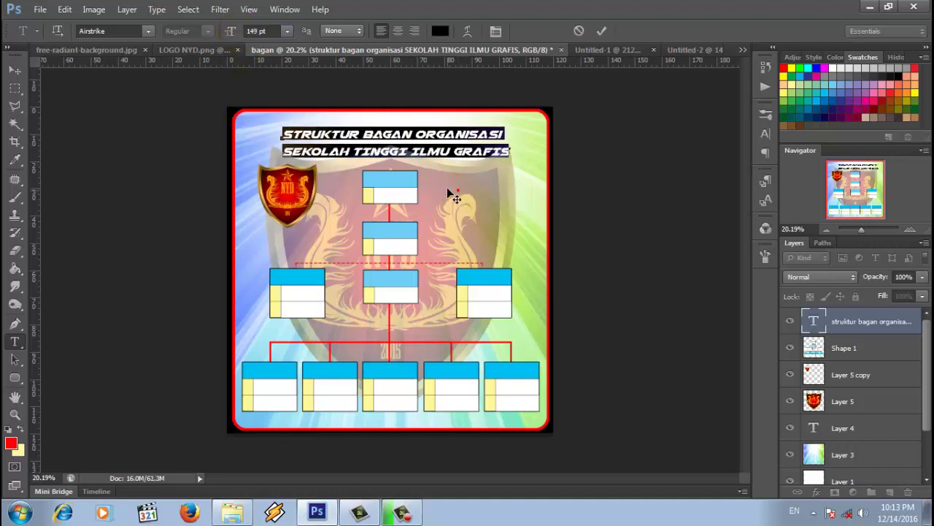
pyautogui.click(601, 31)
# Select the entire two-line title and recolour it pure red (R 255, G 0).
pyautogui.rightClick(837, 320)
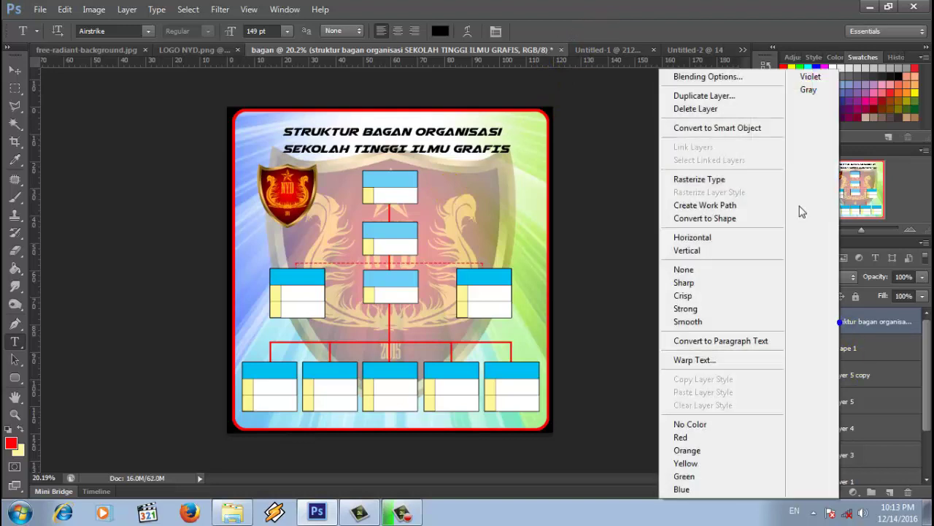
pyautogui.click(716, 76)
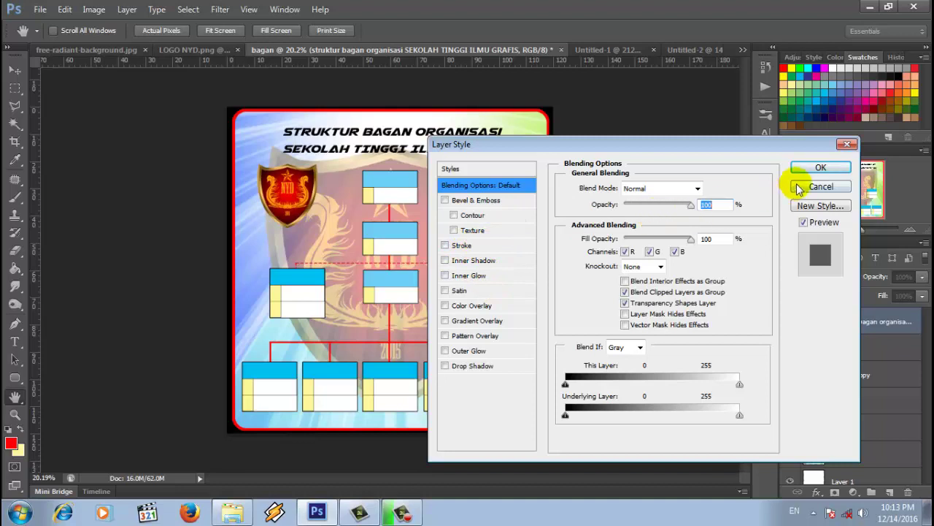
pyautogui.click(823, 186)
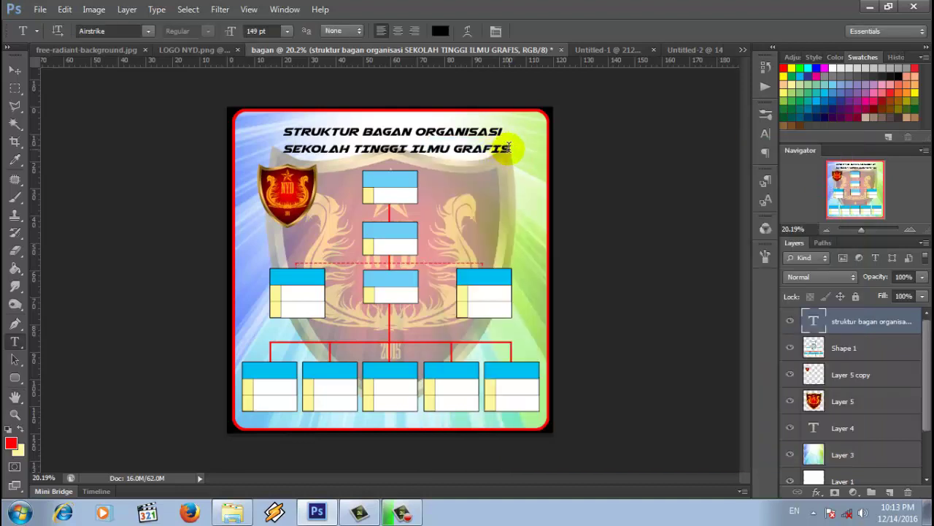
pyautogui.moveTo(511, 148); pyautogui.dragTo(449, 151)
pyautogui.hotkey('ctrl', 'a')
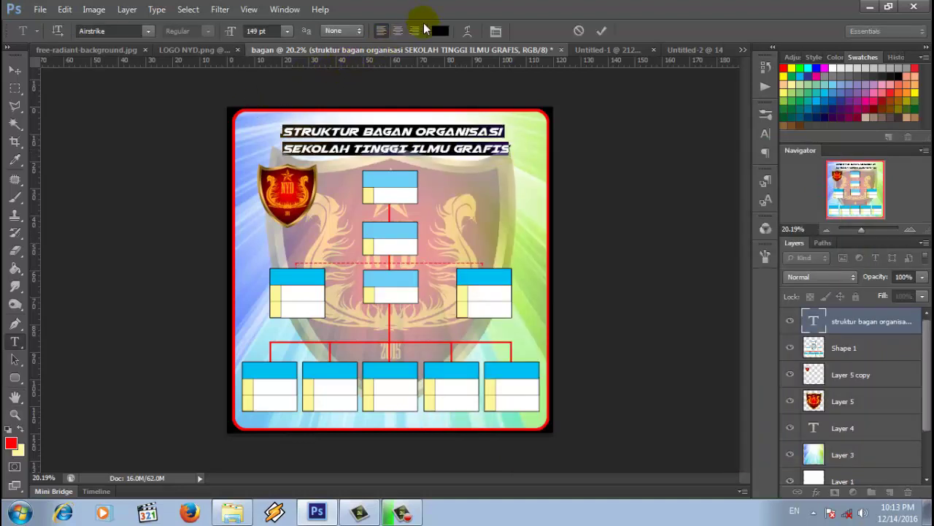
pyautogui.click(438, 31)
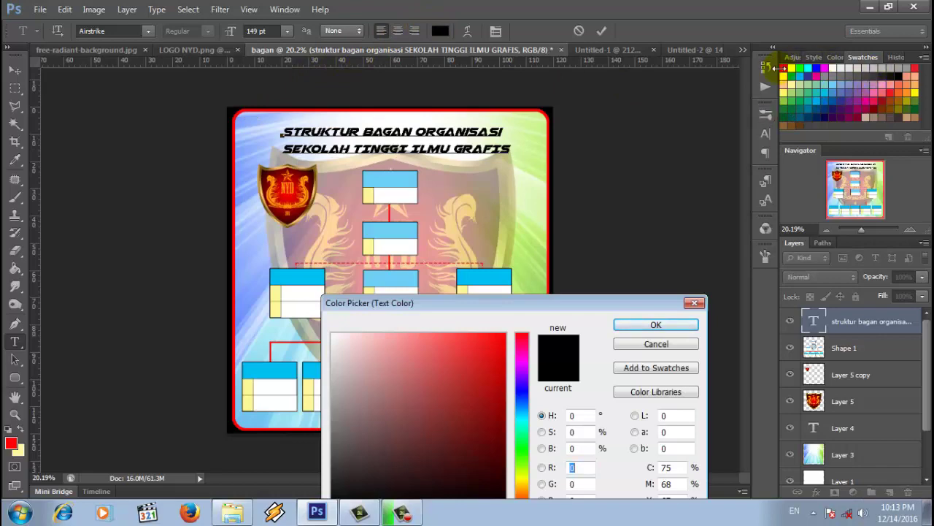
pyautogui.click(783, 67)
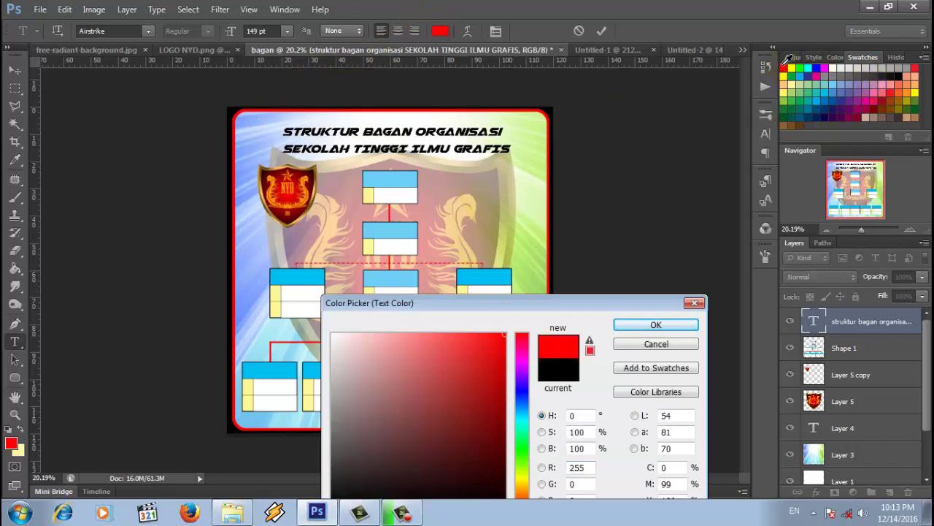
pyautogui.click(675, 324)
pyautogui.click(601, 30)
pyautogui.rightClick(849, 319)
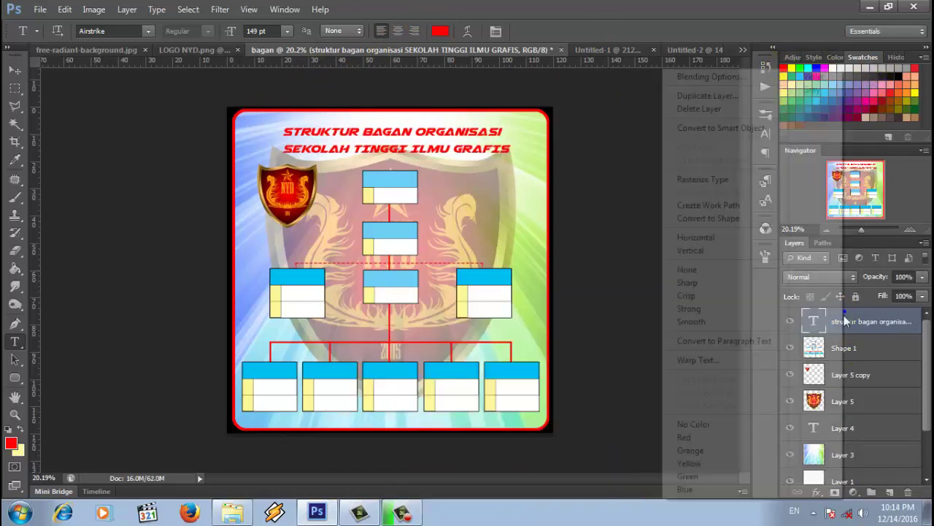
# Add a white 10 px stroke to the title in Blending Options.
pyautogui.click(695, 76)
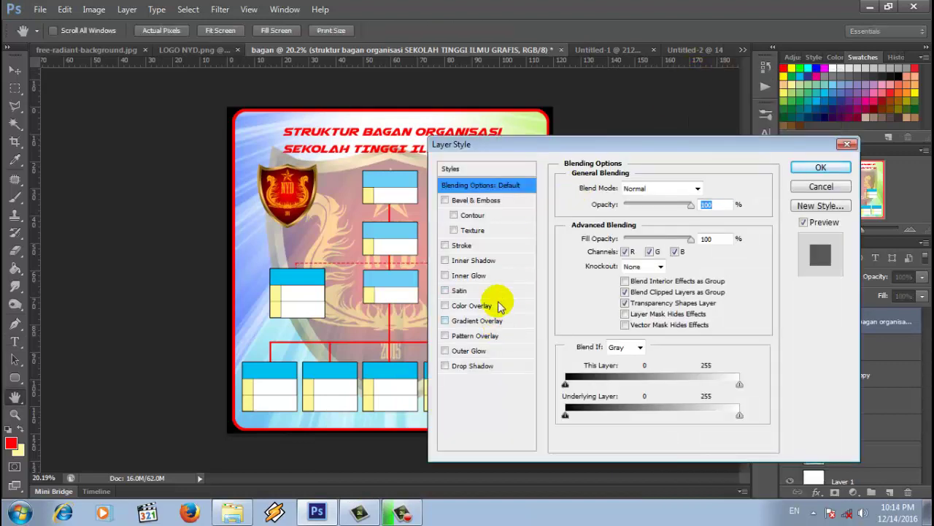
pyautogui.click(485, 247)
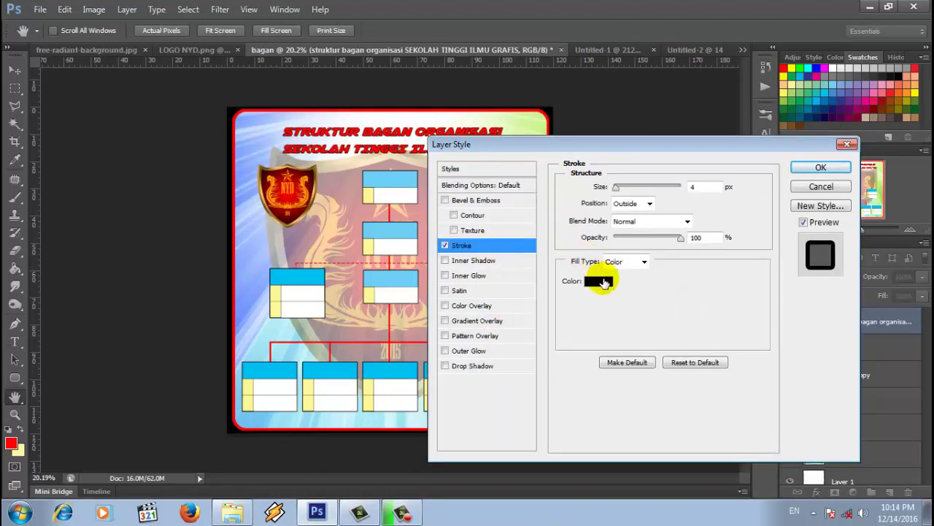
pyautogui.click(598, 280)
pyautogui.click(832, 67)
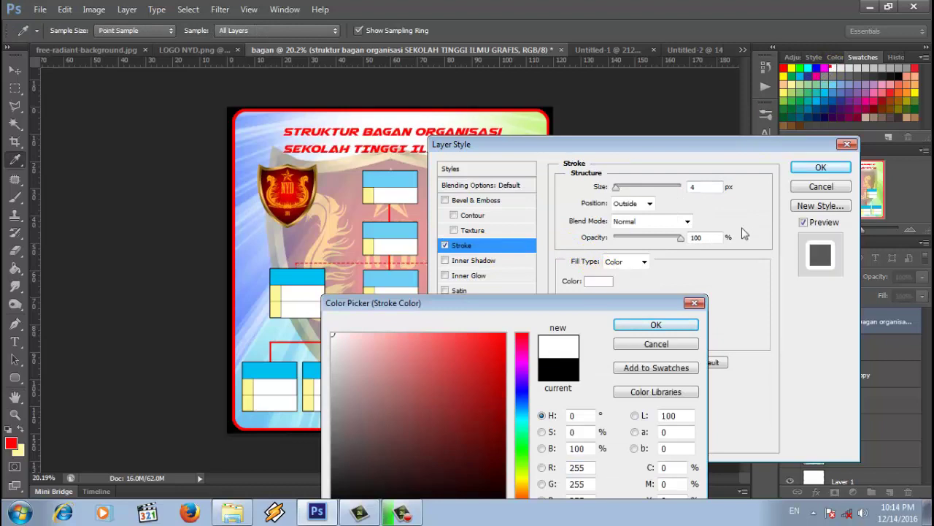
pyautogui.click(656, 325)
pyautogui.doubleClick(712, 185)
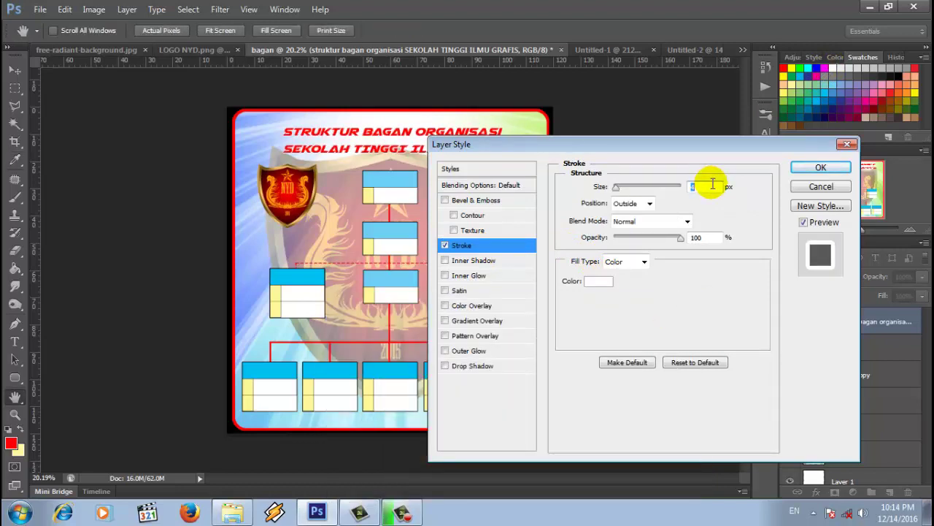
pyautogui.write('10')
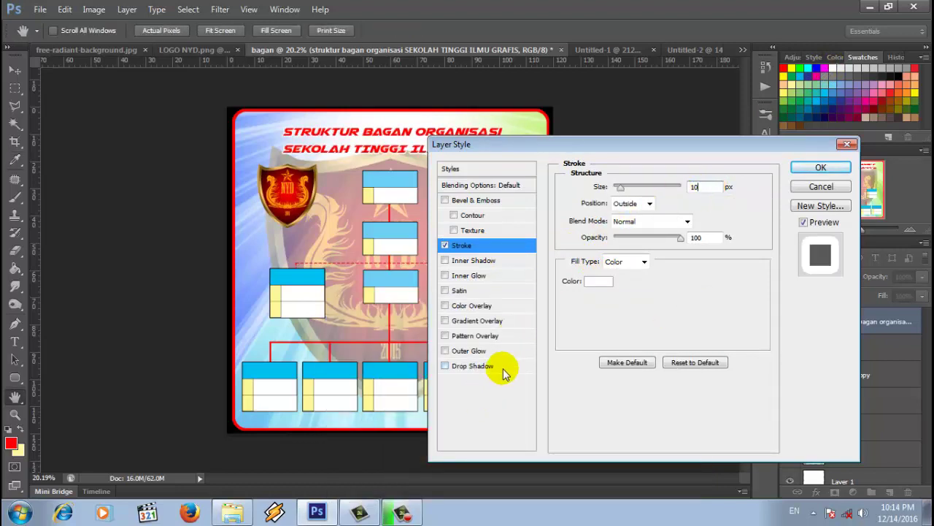
# Add a Normal black drop shadow with distance 20, spread 100% and size 10, and apply.
pyautogui.click(504, 369)
pyautogui.click(686, 187)
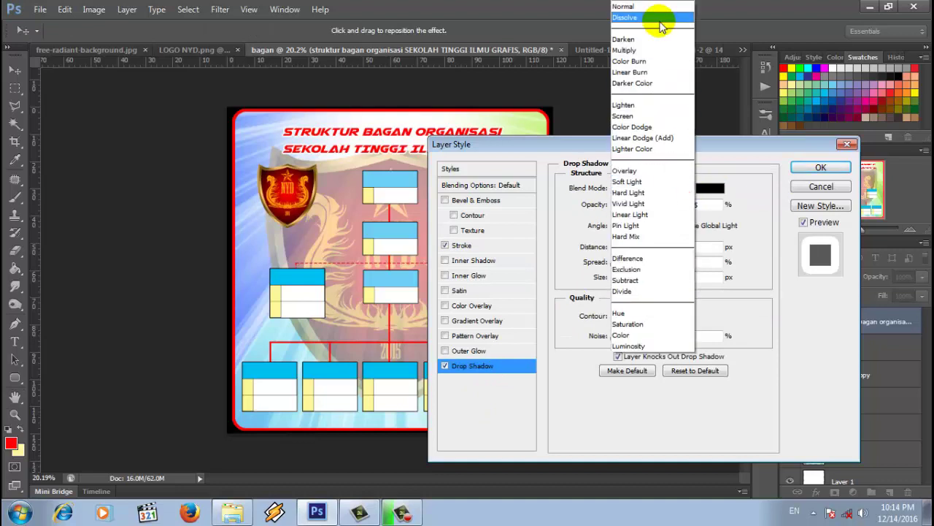
pyautogui.click(653, 6)
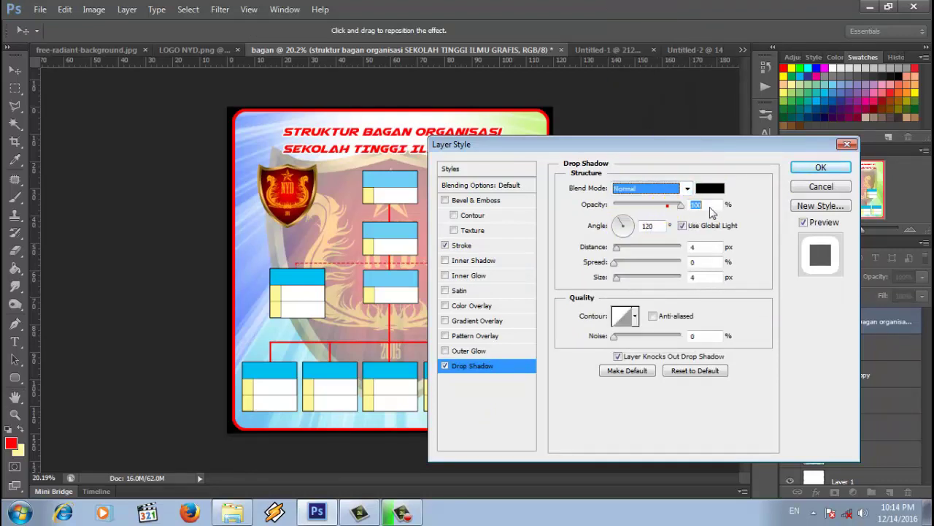
pyautogui.moveTo(616, 262); pyautogui.dragTo(681, 262)
pyautogui.click(690, 248)
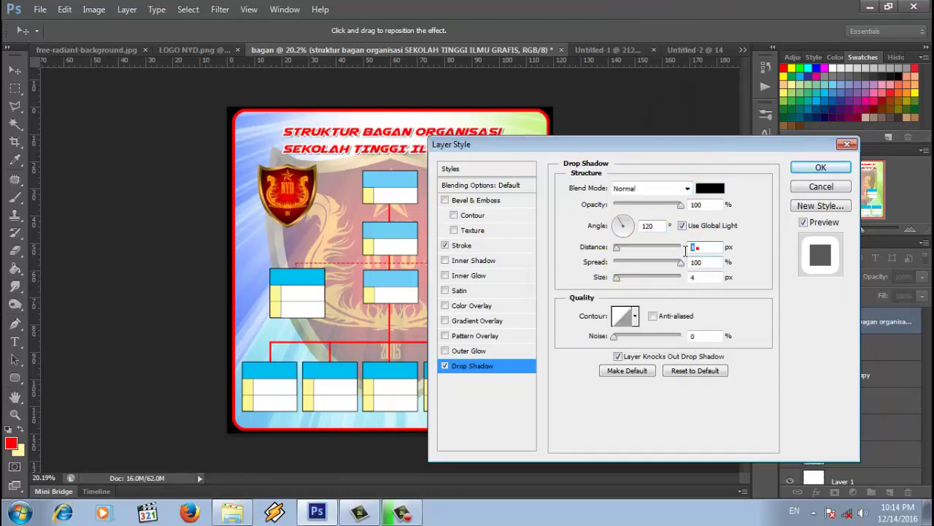
pyautogui.click(682, 252)
pyautogui.write('30')
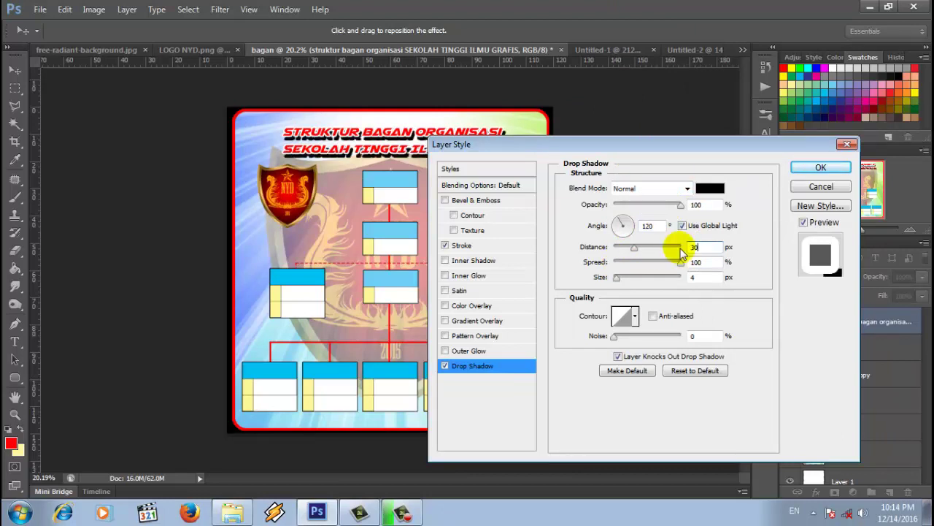
pyautogui.write('20')
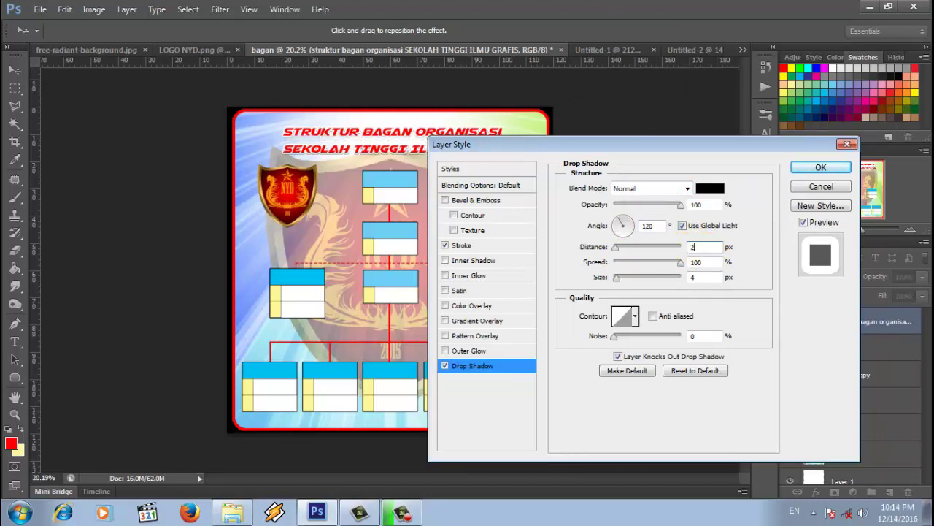
pyautogui.click(701, 277)
pyautogui.write('10')
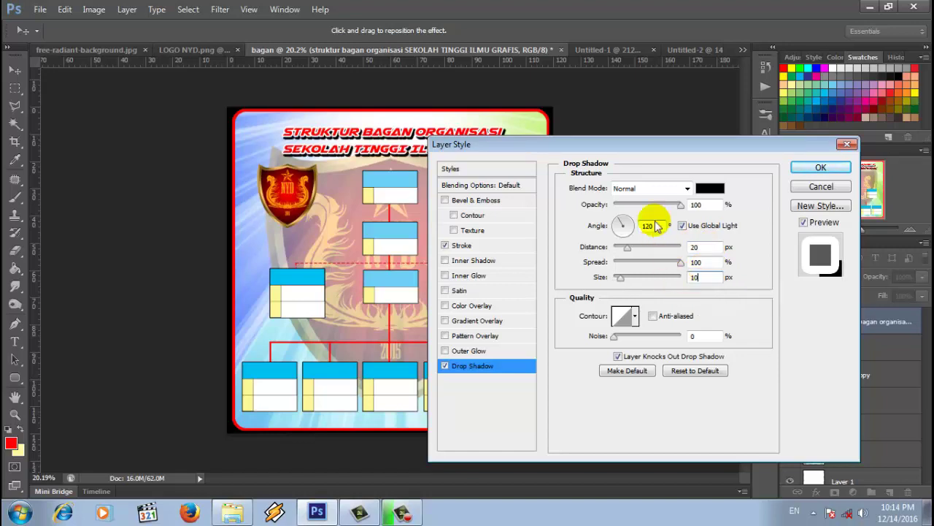
pyautogui.moveTo(637, 146)
pyautogui.mouseDown()
pyautogui.moveTo(652, 349)
pyautogui.moveTo(644, 256)
pyautogui.mouseUp()
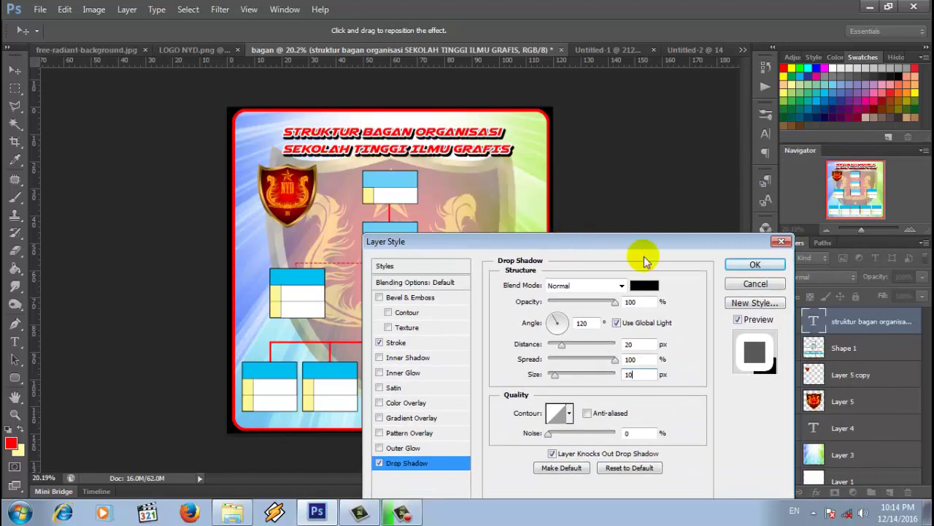
pyautogui.click(825, 263)
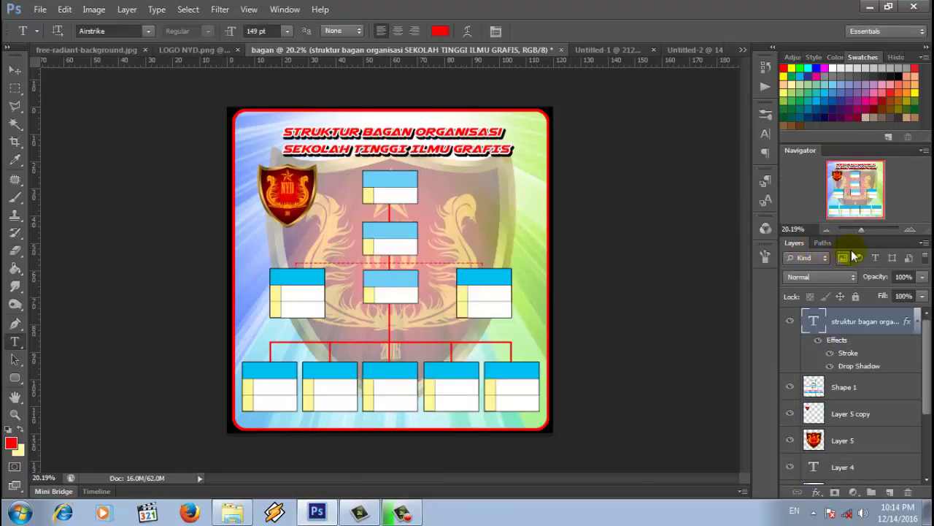
# Start a new label in the top chart box using Arial Rounded MT Bold.
pyautogui.moveTo(863, 228); pyautogui.dragTo(865, 229)
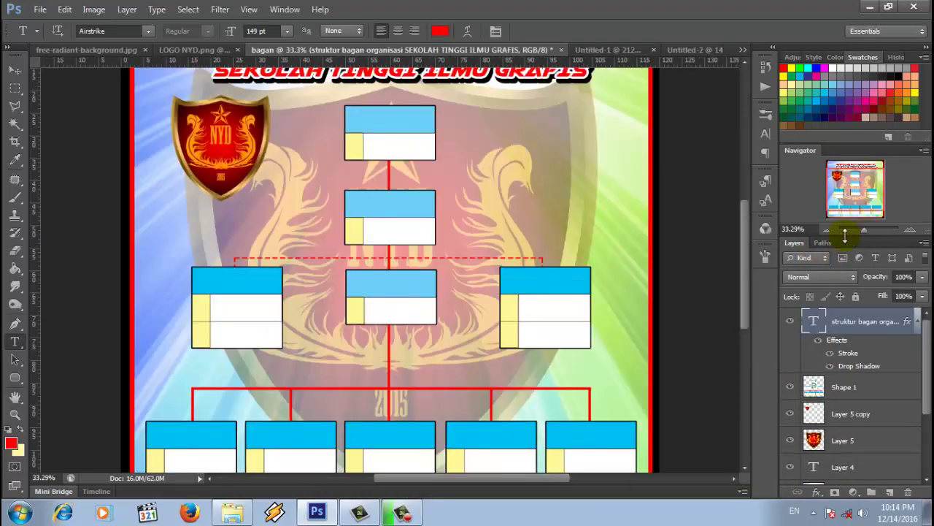
pyautogui.scroll(2, 744, 279)
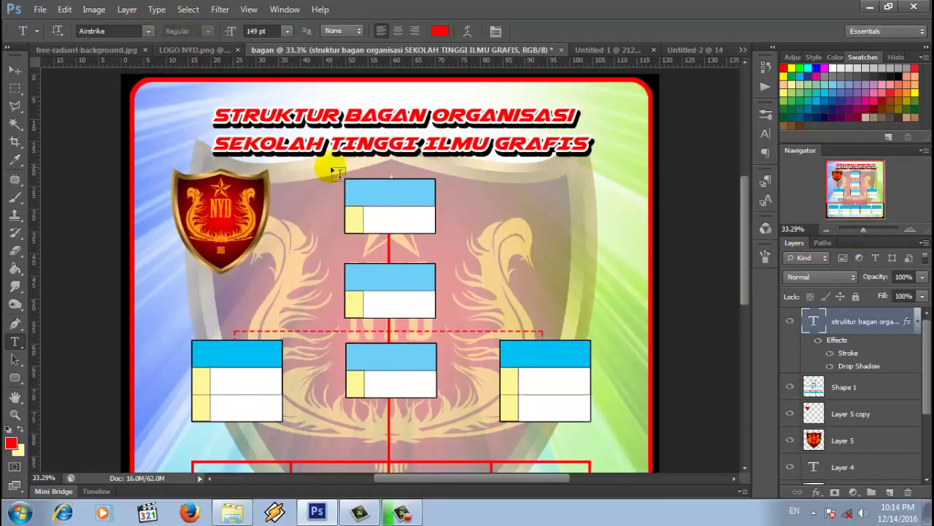
pyautogui.click(388, 214)
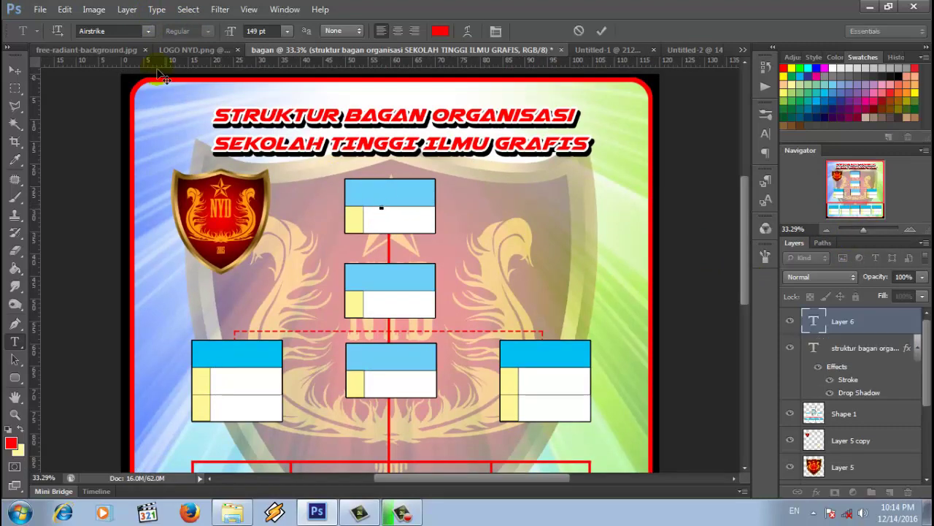
pyautogui.click(149, 35)
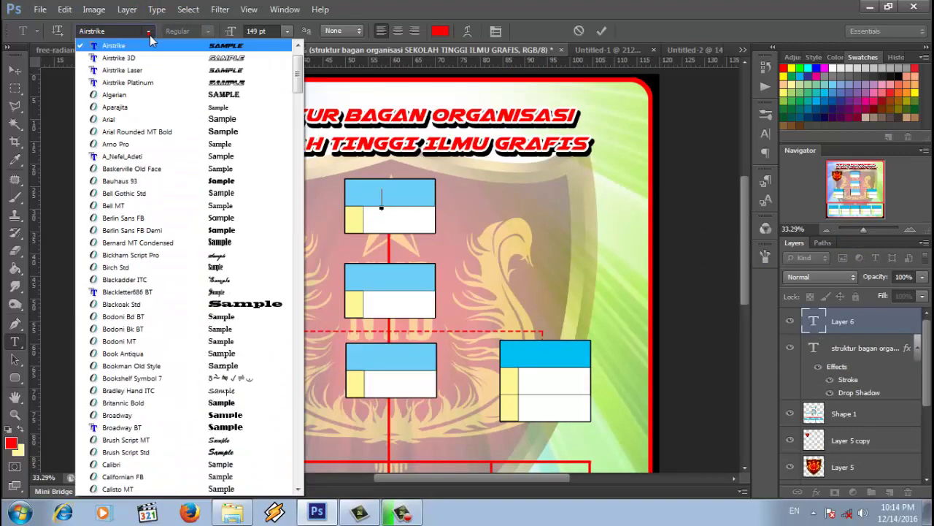
pyautogui.click(219, 132)
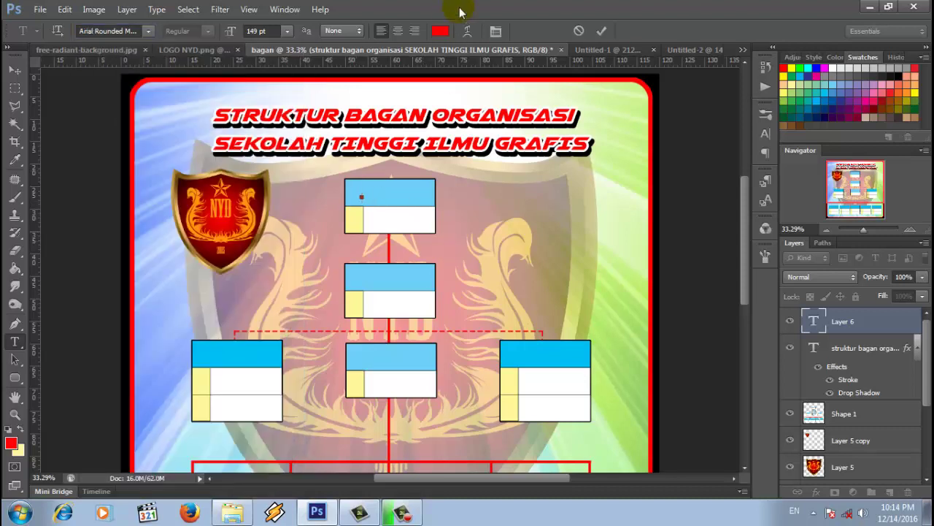
# Set the label colour to black and zoom in to 77.88% on the upper boxes.
pyautogui.click(441, 31)
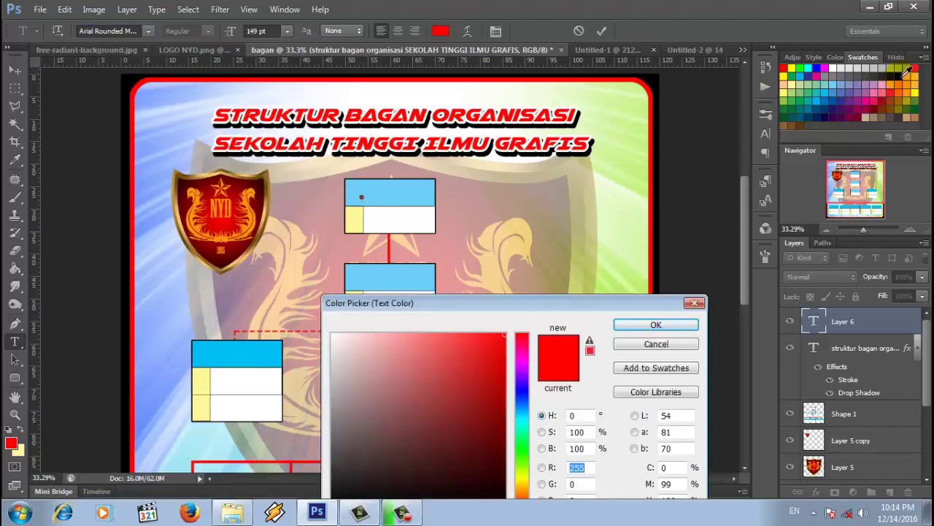
pyautogui.click(905, 70)
pyautogui.press('Return')
pyautogui.click(867, 227)
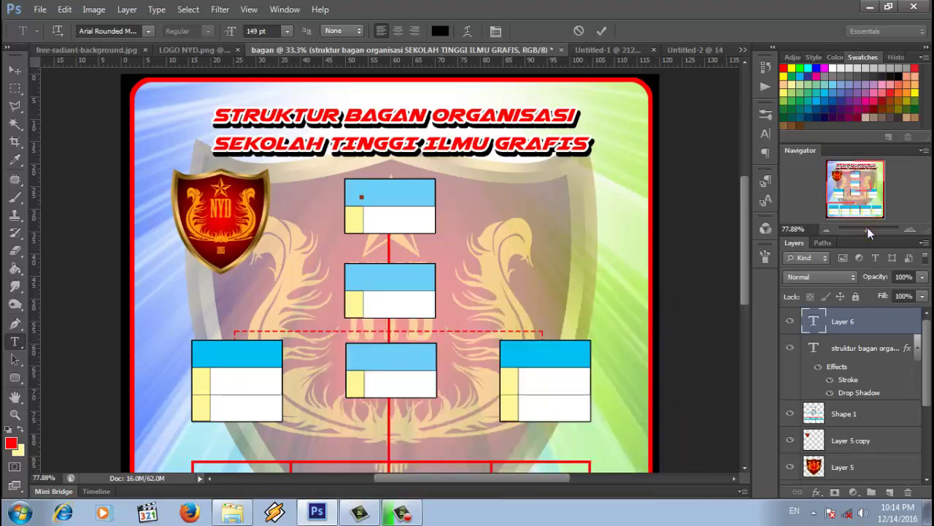
pyautogui.scroll(2, 742, 242)
# Type 'Wali Kelas' in the top blue box and try a 60 pt size.
pyautogui.scroll(2, 595, 217)
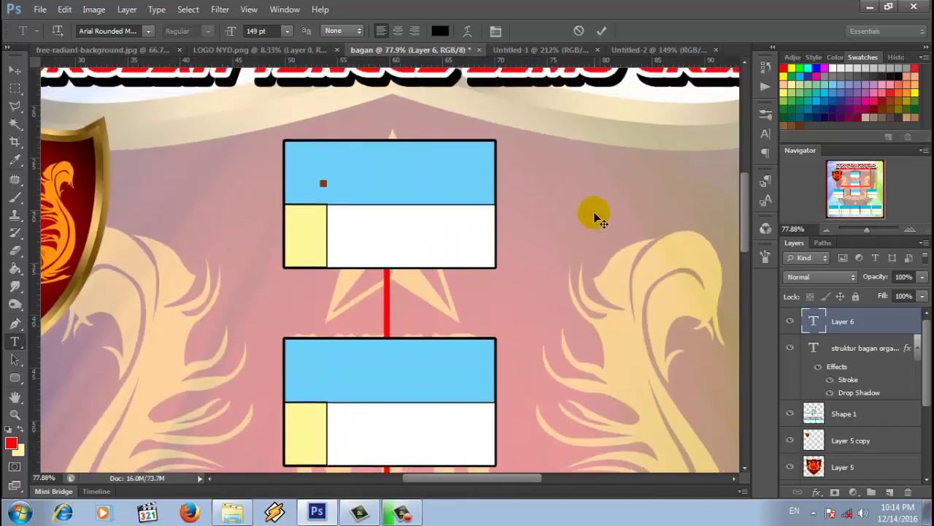
pyautogui.click(444, 209)
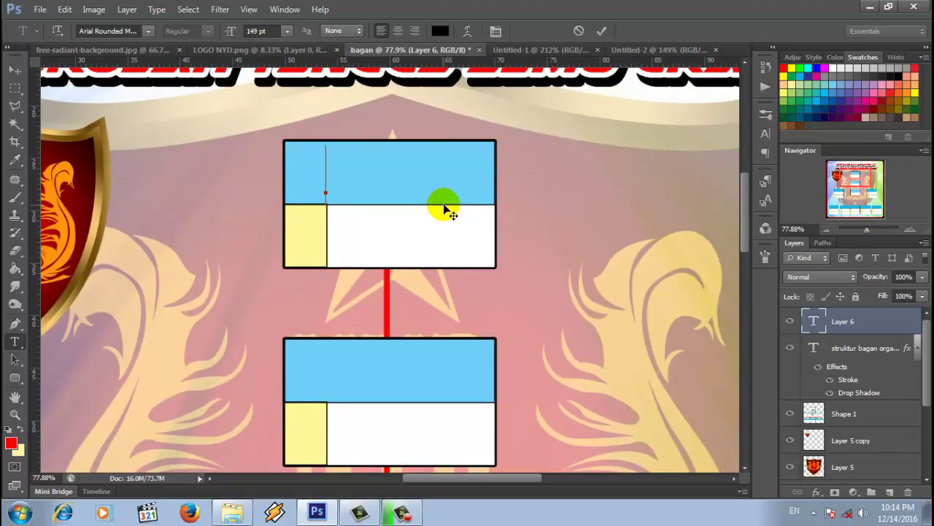
pyautogui.write('Wa')
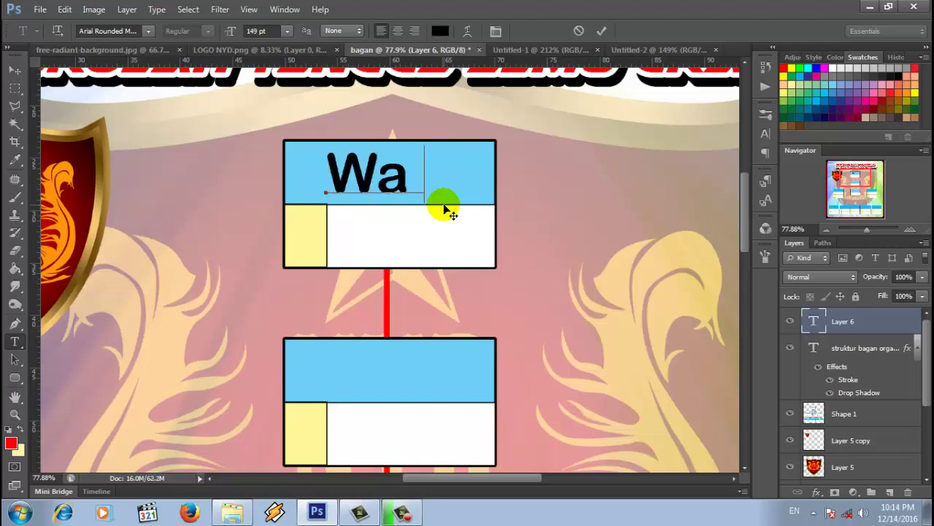
pyautogui.write('li')
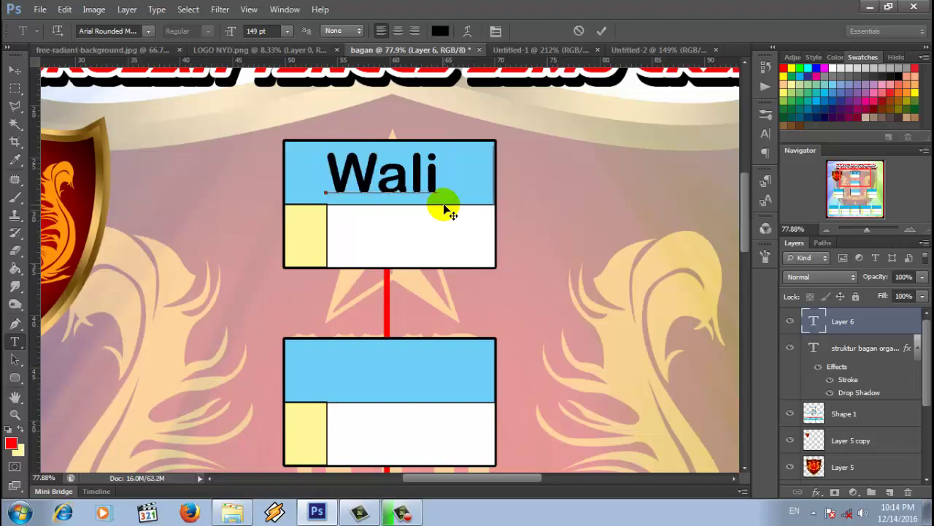
pyautogui.write(' Kelas')
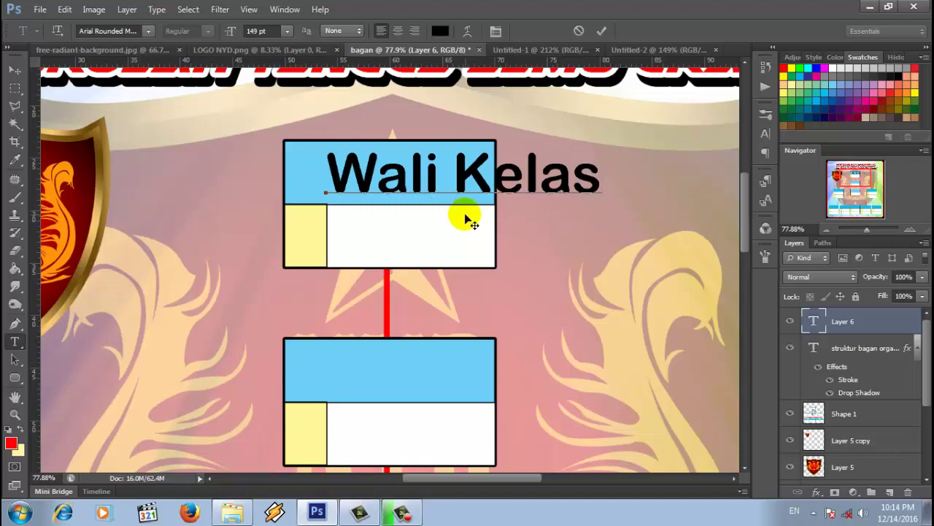
pyautogui.moveTo(597, 183); pyautogui.dragTo(246, 184)
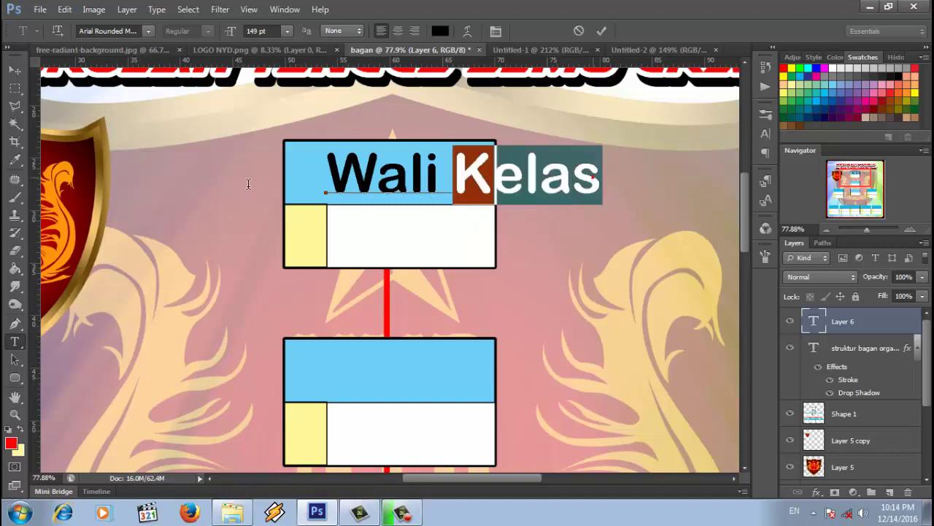
pyautogui.click(286, 30)
pyautogui.click(278, 246)
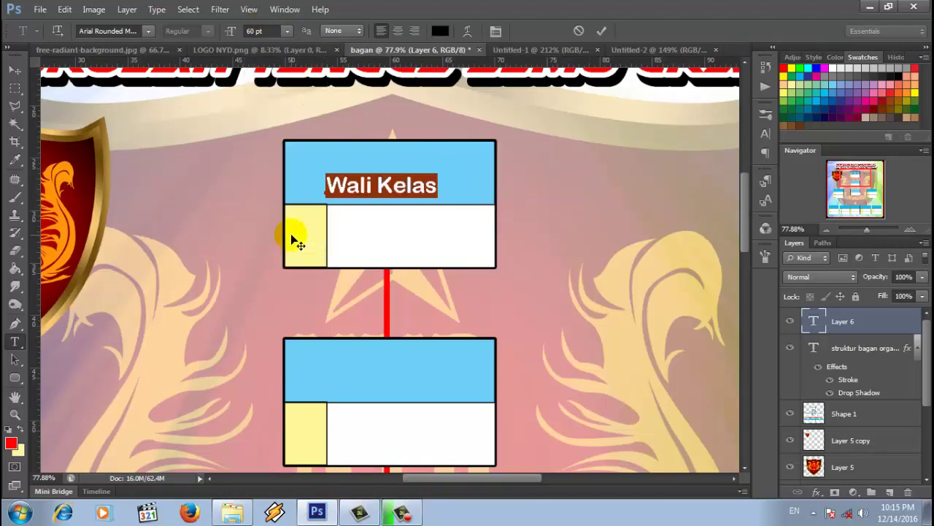
pyautogui.moveTo(355, 249); pyautogui.dragTo(359, 244)
# Set the Wali Kelas label to 90 pt, centre it in the blue box, and commit.
pyautogui.moveTo(228, 34); pyautogui.dragTo(258, 44)
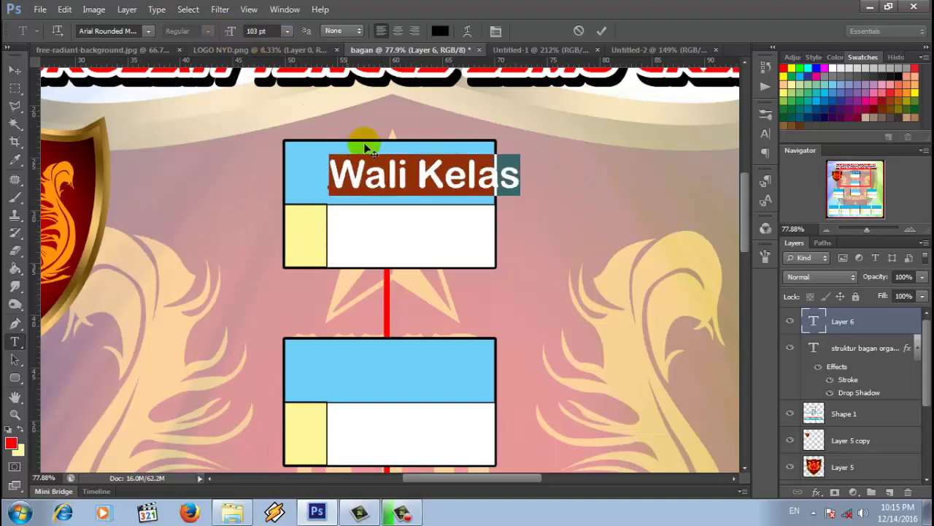
pyautogui.moveTo(417, 224); pyautogui.dragTo(387, 224)
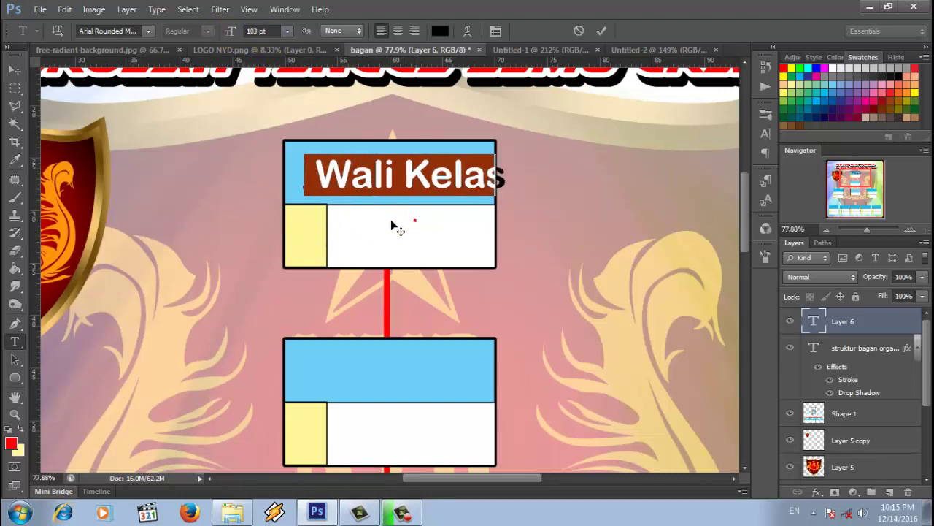
pyautogui.click(259, 31)
pyautogui.write('90')
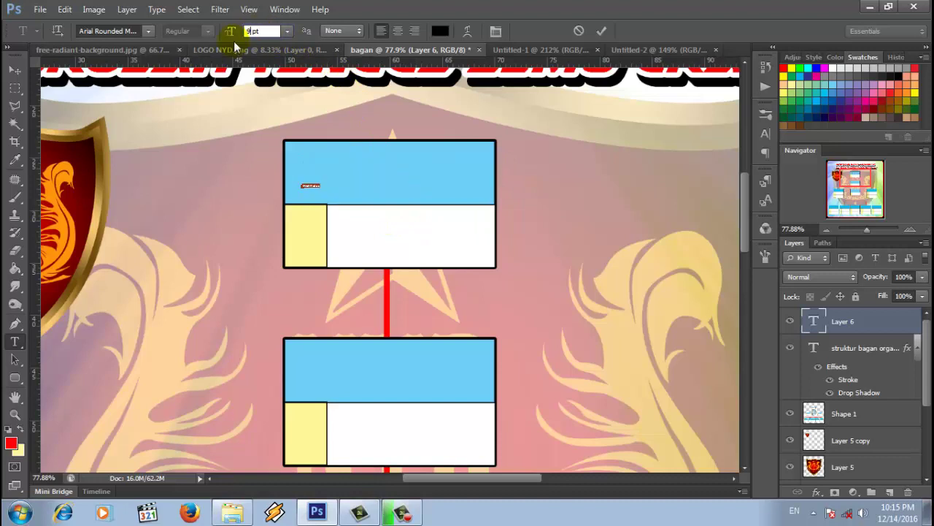
pyautogui.press('Return')
pyautogui.moveTo(449, 226); pyautogui.dragTo(451, 230)
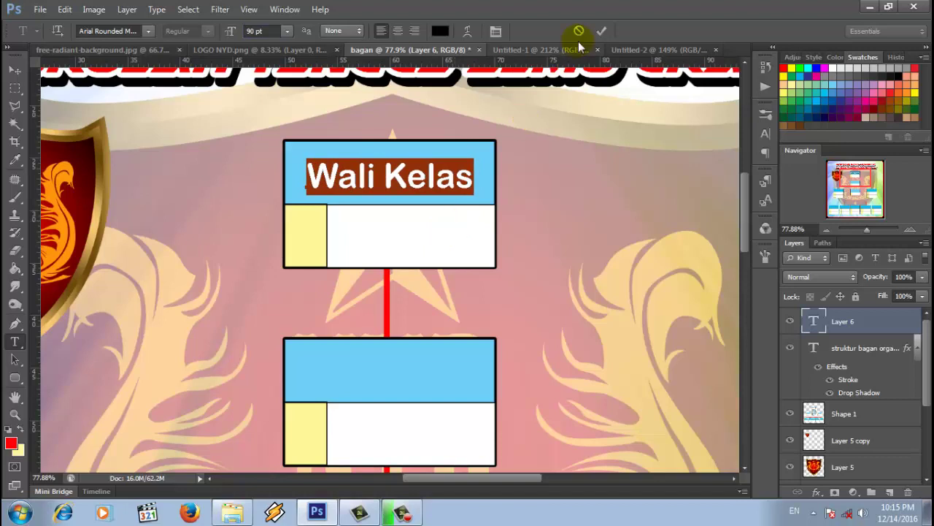
pyautogui.click(601, 31)
pyautogui.scroll(-1, 503, 218)
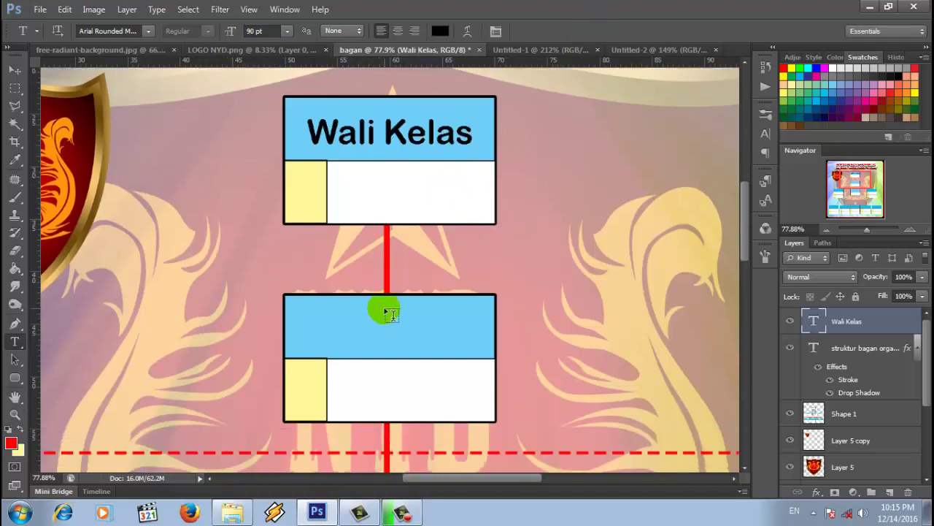
# Type 'Ketua Kelas' in the second box, fit it inside its blue band, and commit it.
pyautogui.click(348, 319)
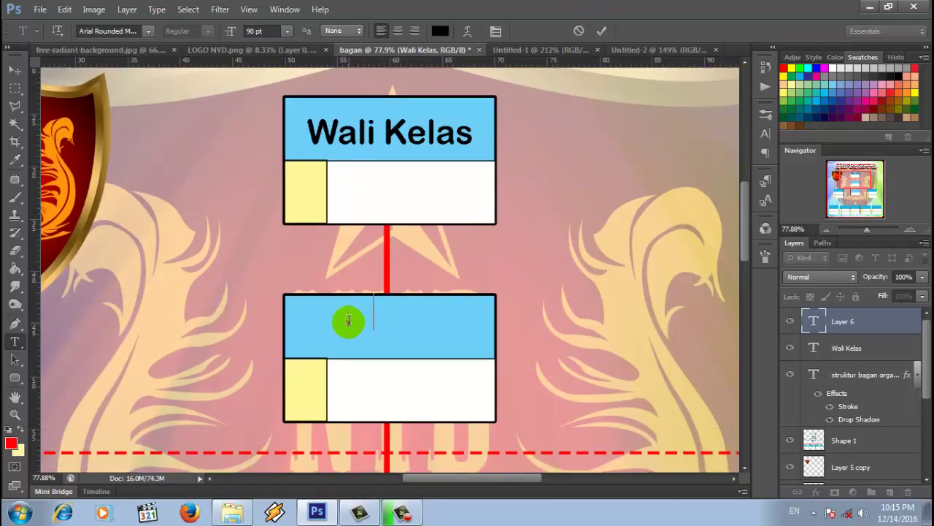
pyautogui.write('Ketua K')
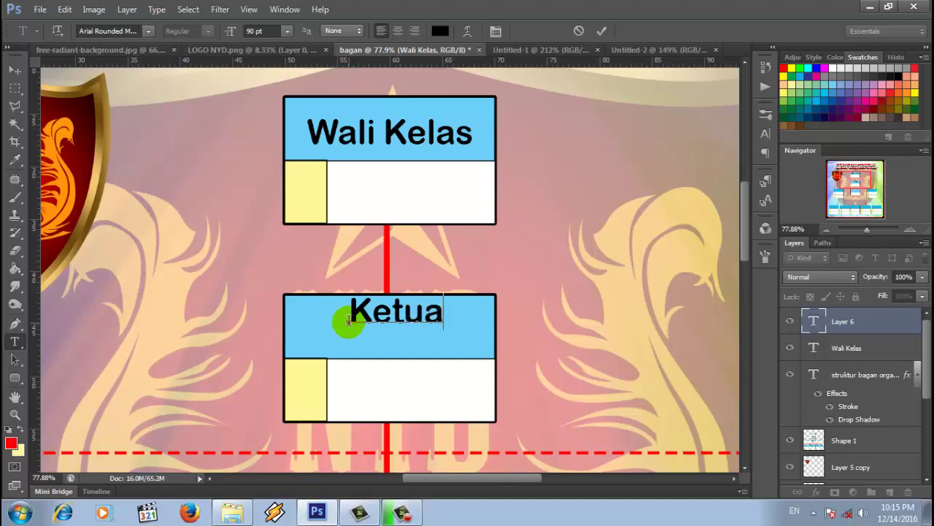
pyautogui.write('elas')
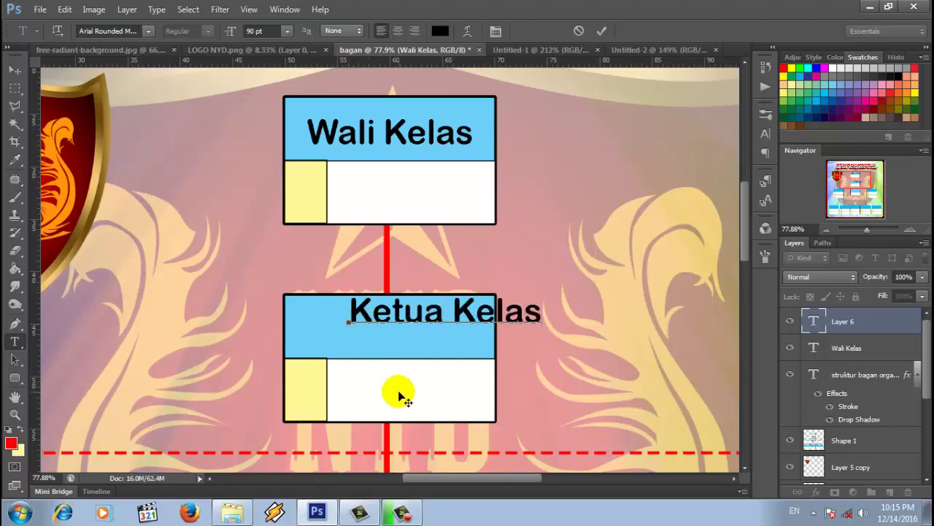
pyautogui.moveTo(397, 392); pyautogui.dragTo(347, 413)
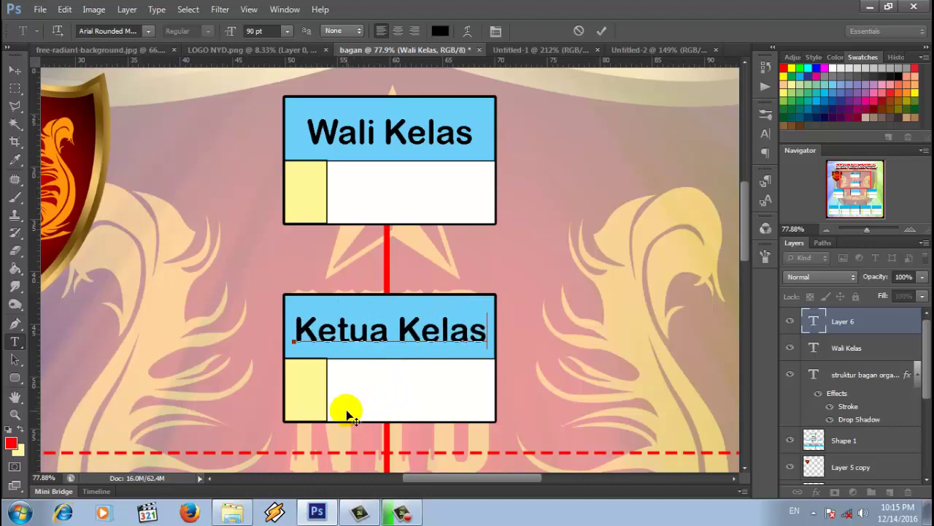
pyautogui.scroll(-3, 347, 413)
pyautogui.scroll(-1, 372, 396)
pyautogui.click(602, 31)
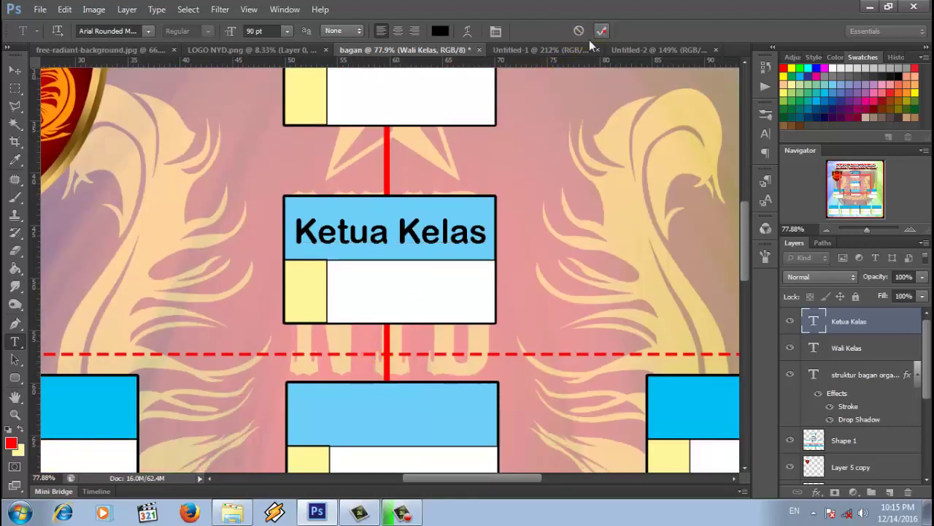
# Type 'Wakil Ketua' in the box below, centre it in its blue band, and commit it.
pyautogui.scroll(-2, 455, 242)
pyautogui.scroll(-1, 365, 317)
pyautogui.click(341, 331)
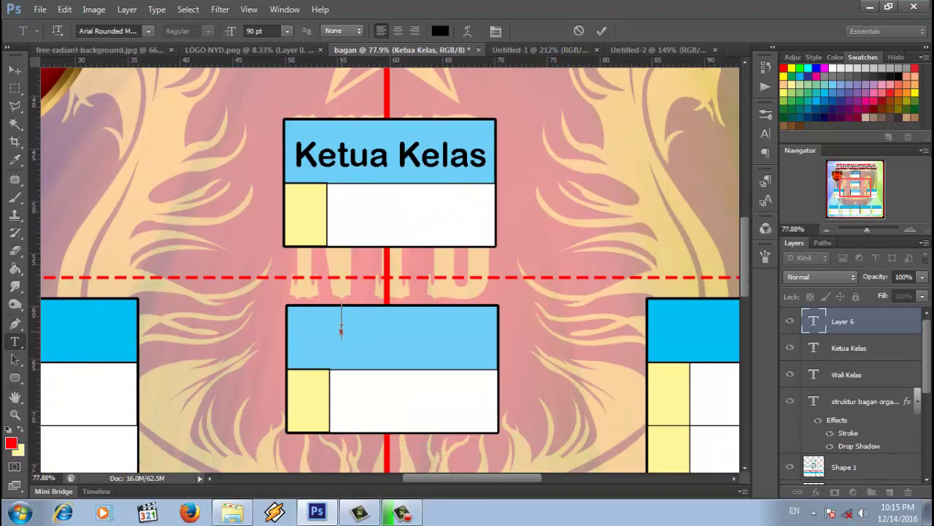
pyautogui.click(411, 377)
pyautogui.write('Wa')
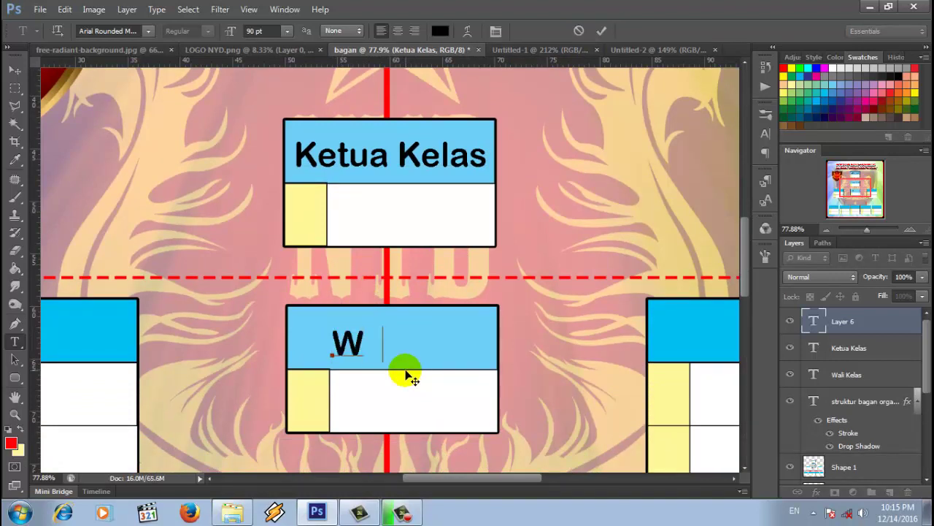
pyautogui.write('kil Ketua')
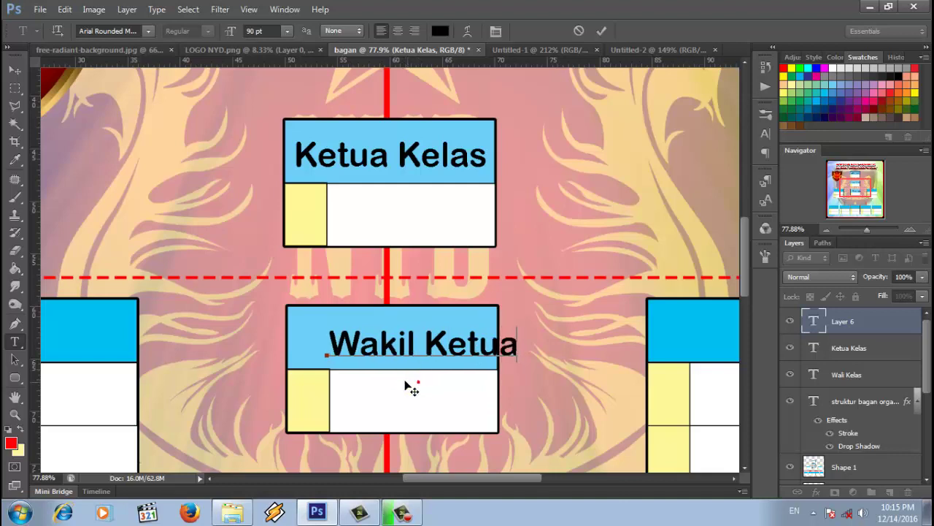
pyautogui.moveTo(406, 375); pyautogui.dragTo(387, 385)
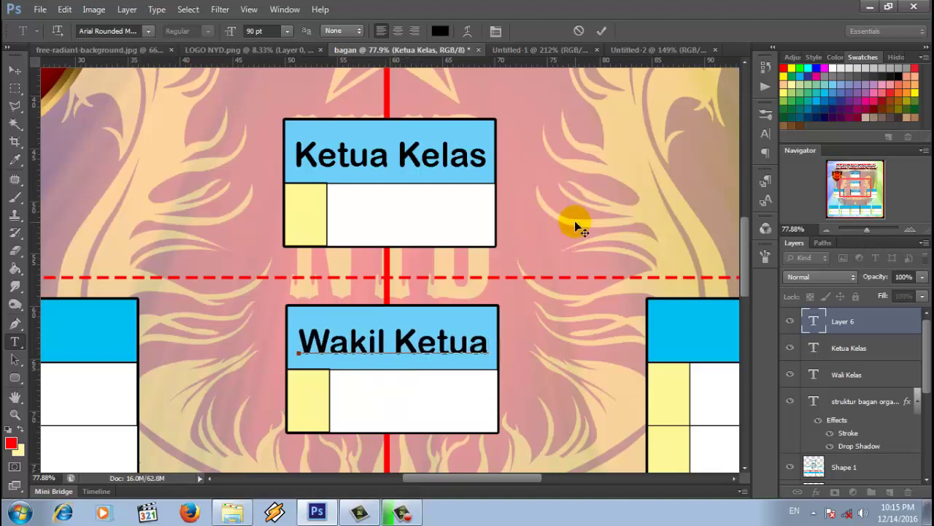
pyautogui.click(601, 30)
# Label the right-hand middle box 'Bendahara', positioned in its box and committed.
pyautogui.moveTo(461, 478); pyautogui.dragTo(540, 482)
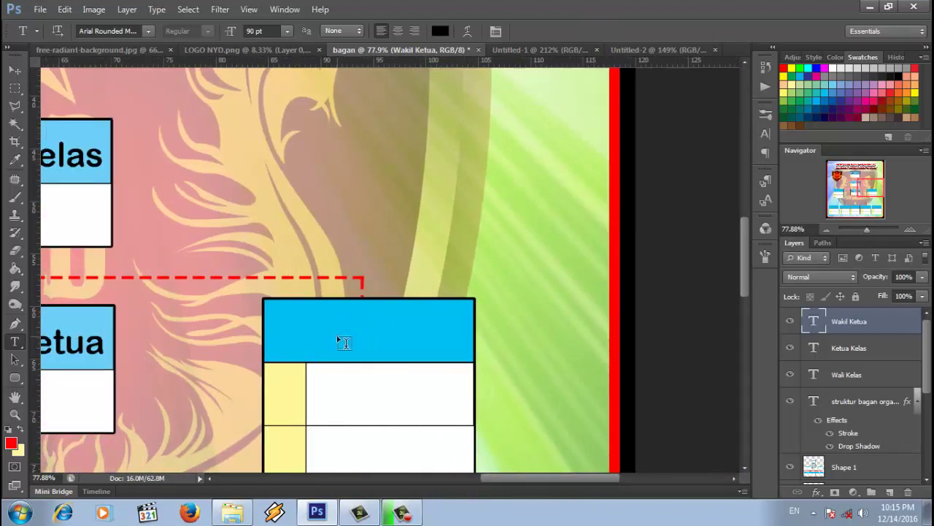
pyautogui.click(337, 336)
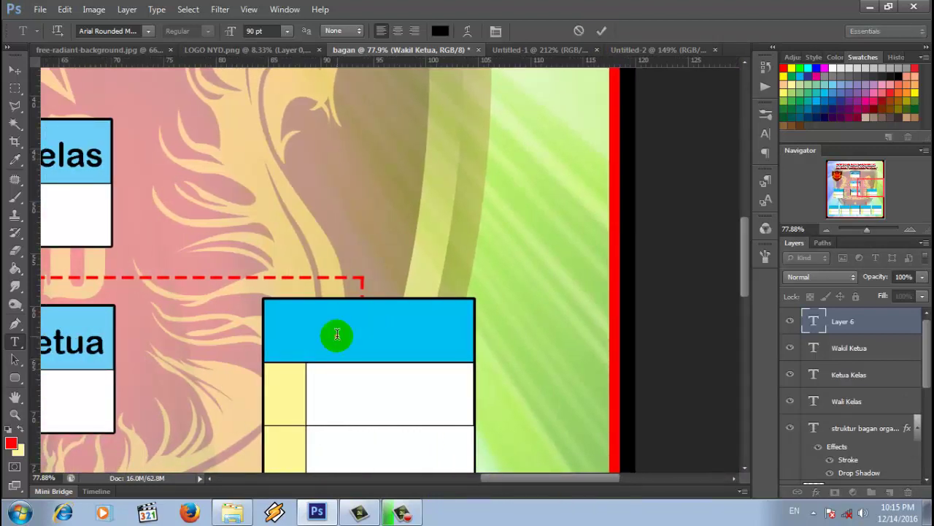
pyautogui.write('Ben')
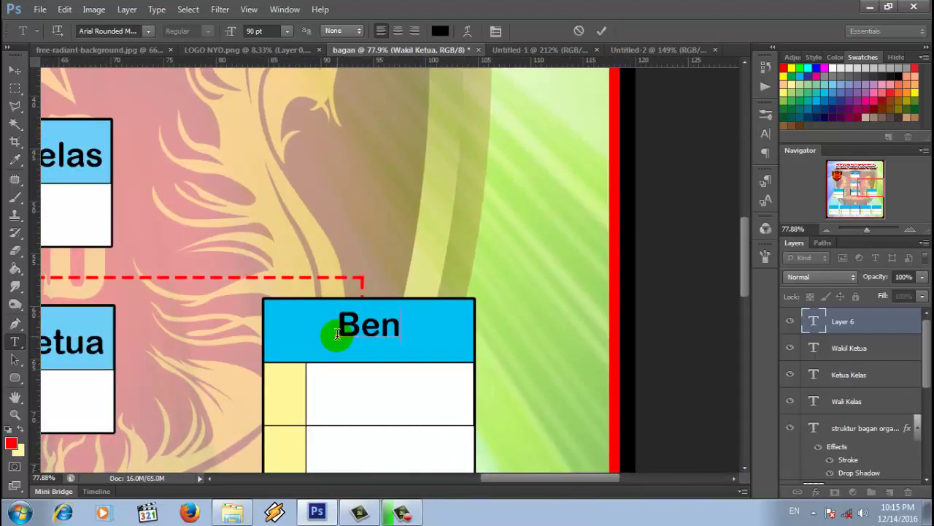
pyautogui.write('dahara')
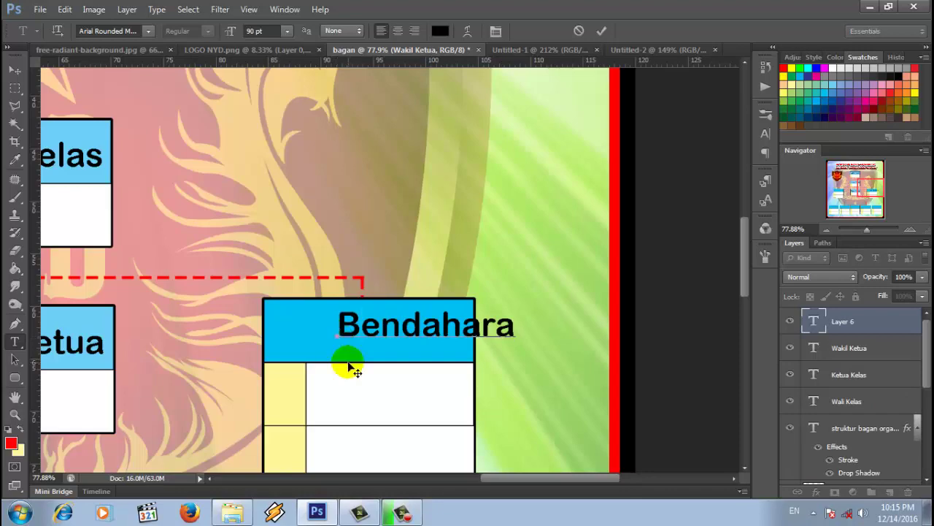
pyautogui.moveTo(365, 381); pyautogui.dragTo(319, 385)
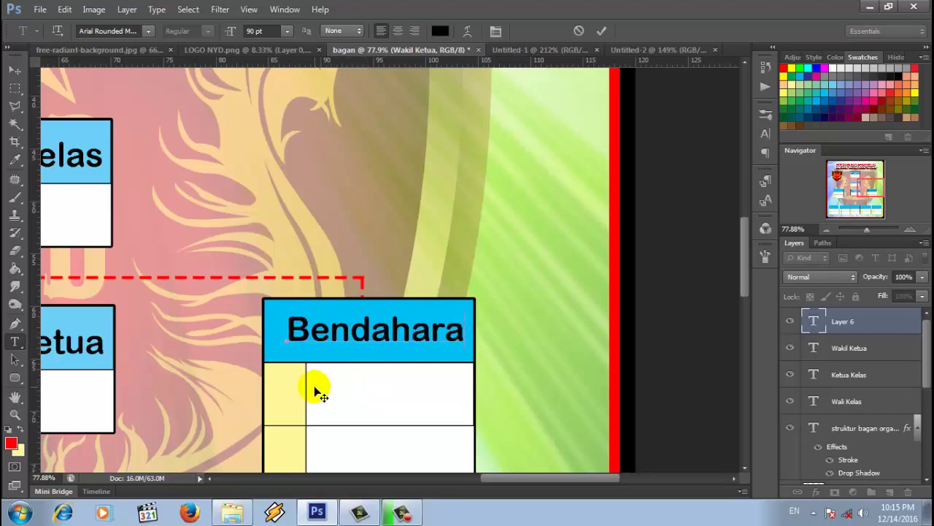
pyautogui.moveTo(481, 477); pyautogui.dragTo(359, 481)
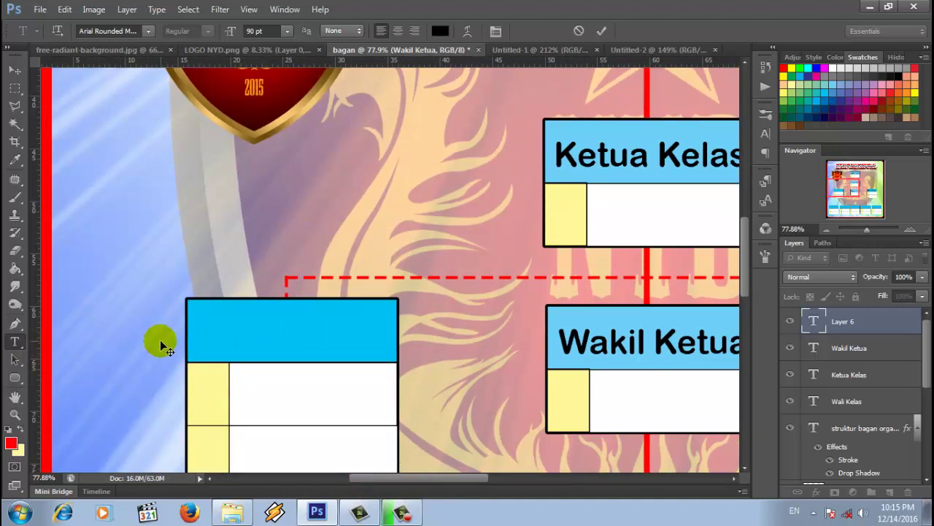
pyautogui.click(601, 31)
# Add the 'Sekretaris' label in the left middle box and nudge it into place.
pyautogui.click(223, 335)
pyautogui.write('Sekretaris')
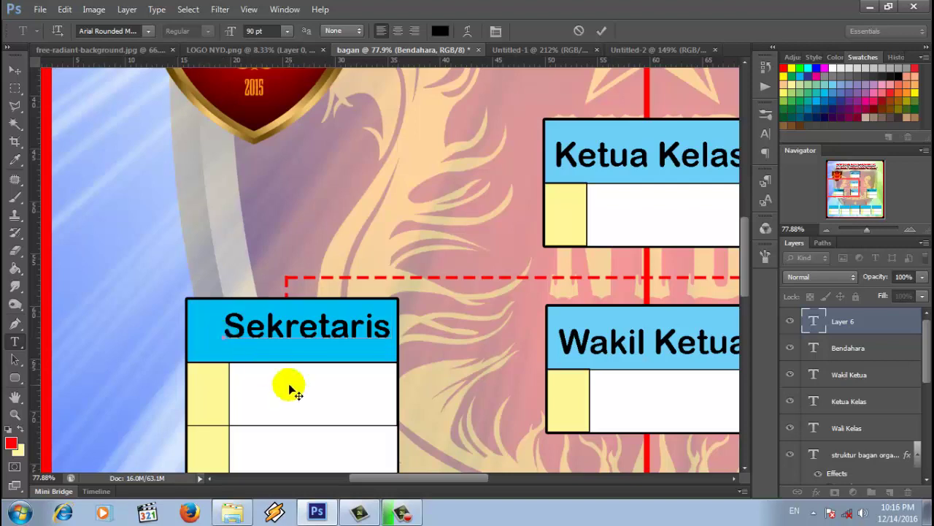
pyautogui.moveTo(285, 386); pyautogui.dragTo(277, 401)
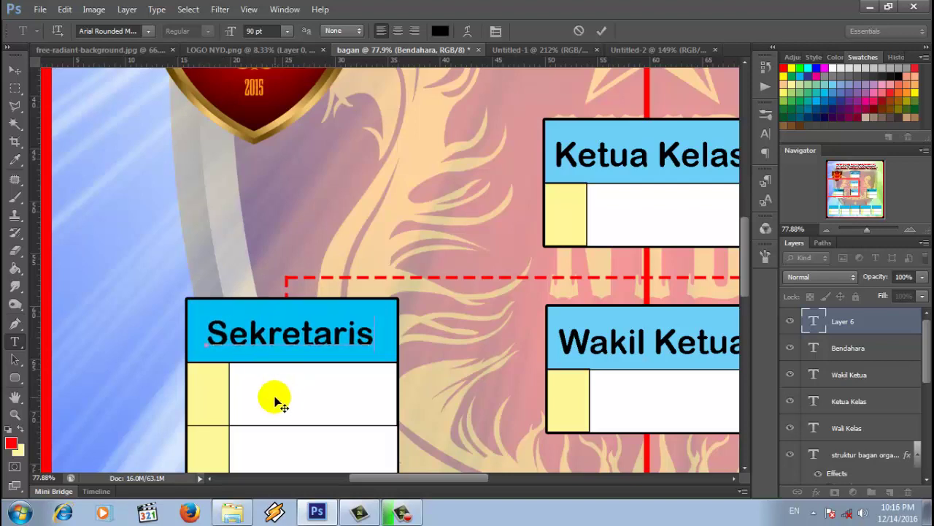
pyautogui.scroll(-3, 365, 358)
pyautogui.scroll(-4, 361, 356)
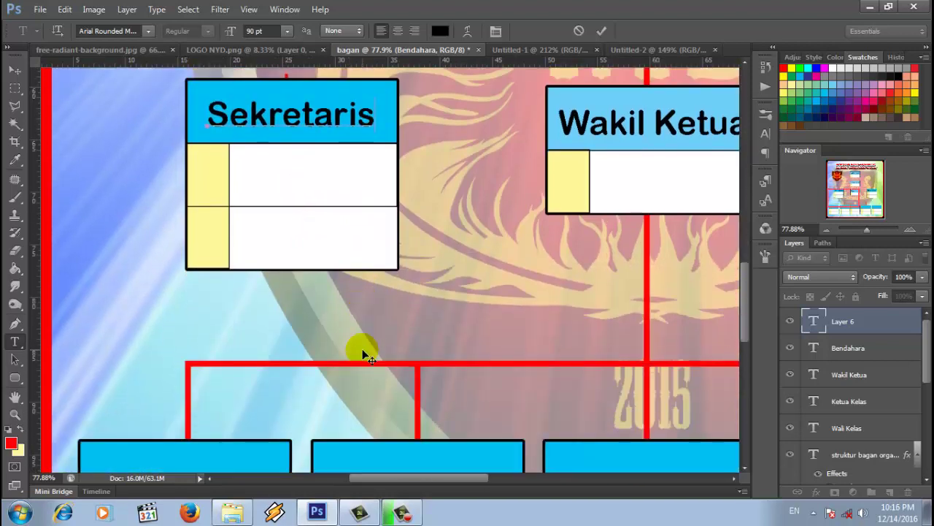
pyautogui.scroll(-3, 361, 355)
pyautogui.scroll(-2, 351, 292)
# Commit the Sekretaris label, then type 'Seksi' centred in the bottom-left box.
pyautogui.click(601, 31)
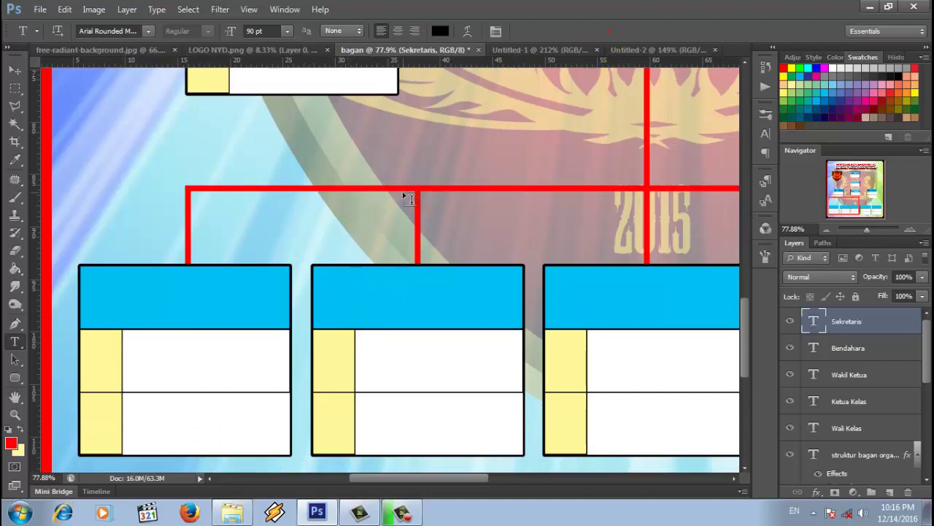
pyautogui.click(109, 307)
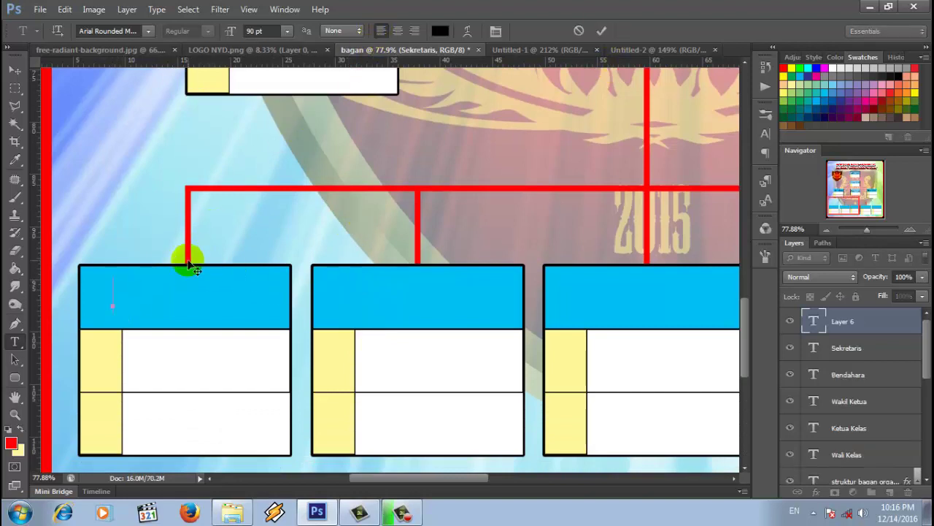
pyautogui.write('S')
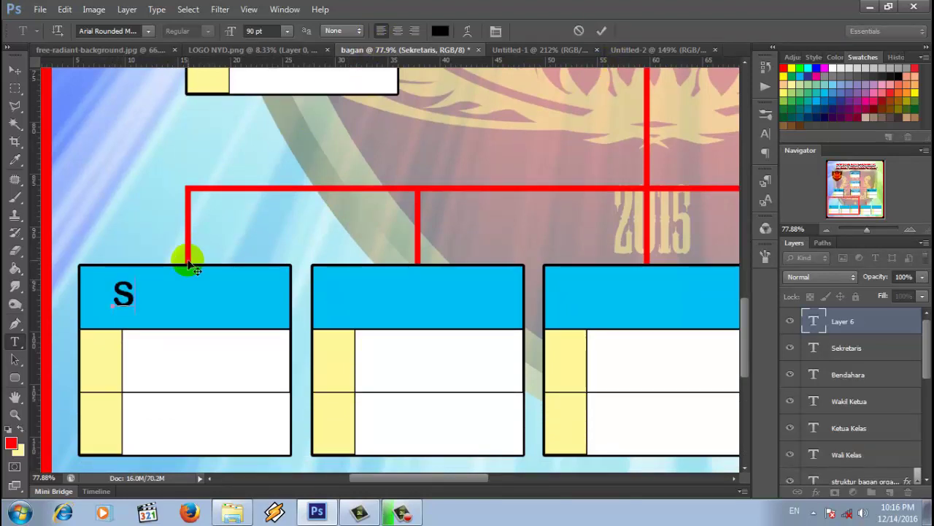
pyautogui.write('eksi')
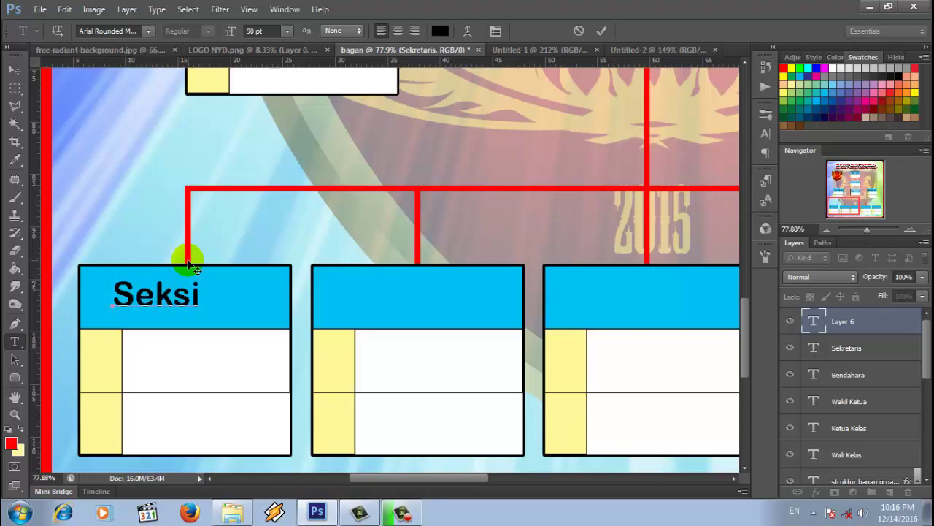
pyautogui.moveTo(209, 375)
pyautogui.mouseDown()
pyautogui.moveTo(235, 369)
pyautogui.moveTo(235, 381)
pyautogui.mouseUp()
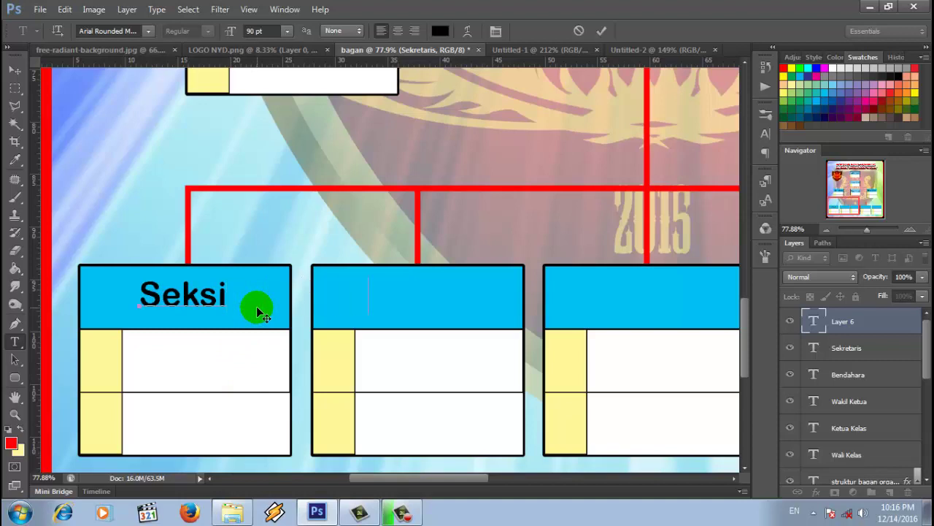
# Add 'Seksi' labels spaced across the remaining bottom-row boxes.
pyautogui.write('Se')
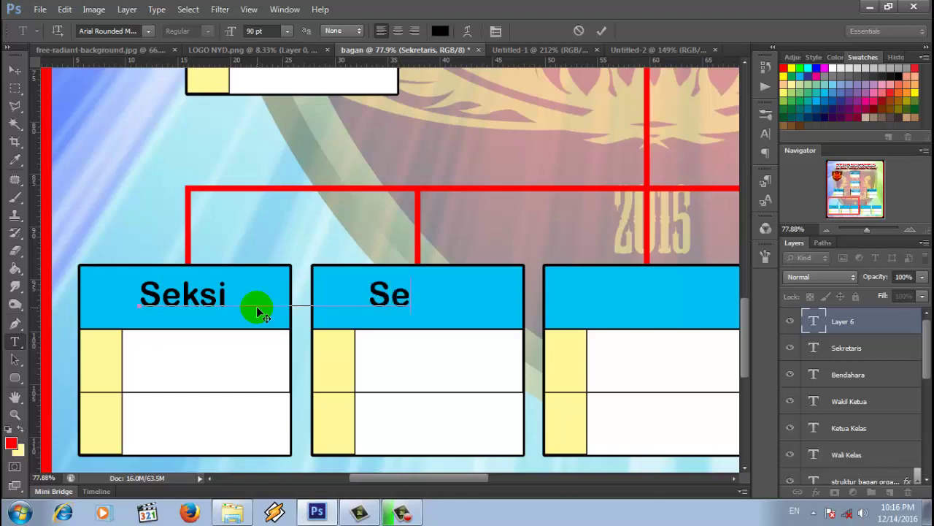
pyautogui.write('ksi')
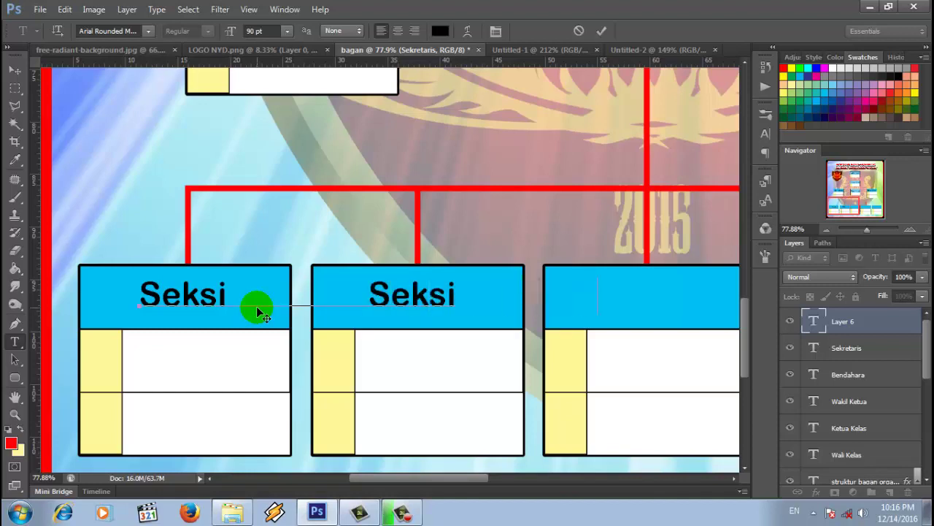
pyautogui.write('              Se')
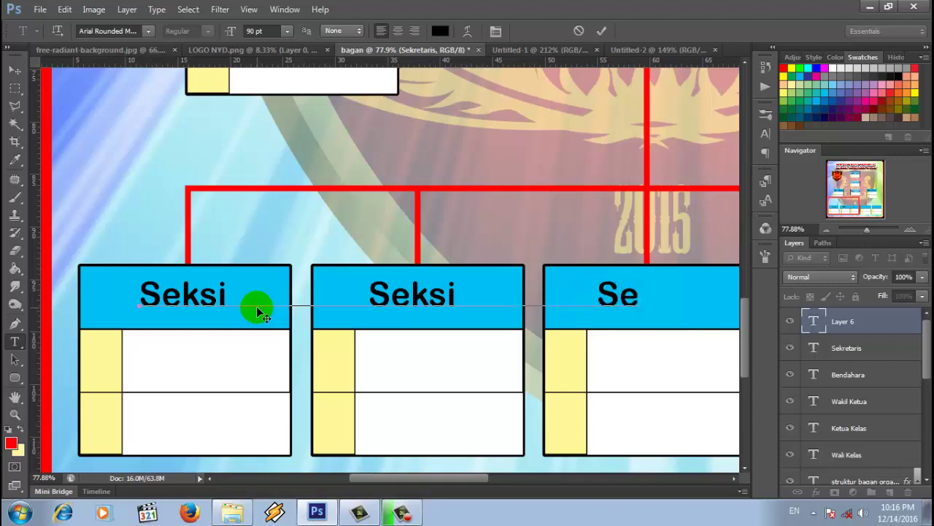
pyautogui.write('ksi')
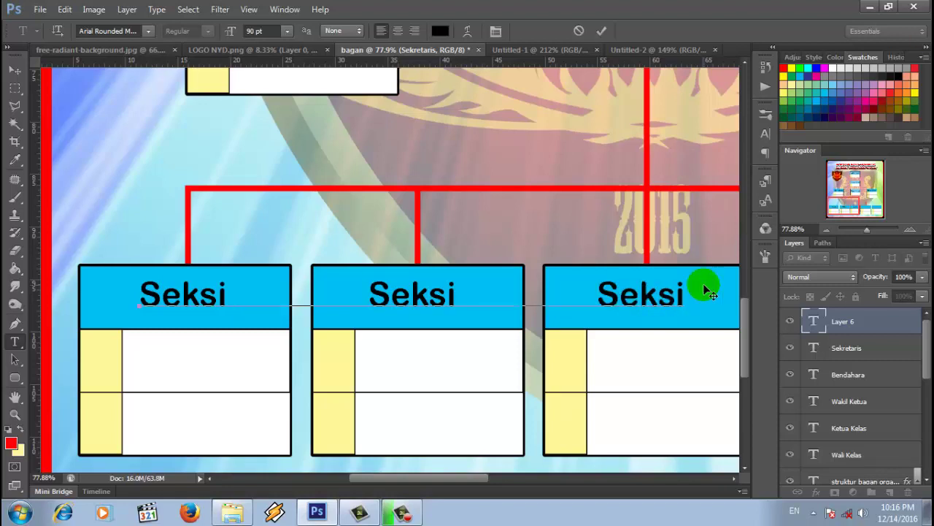
pyautogui.hotkey('ctrl', 'z')
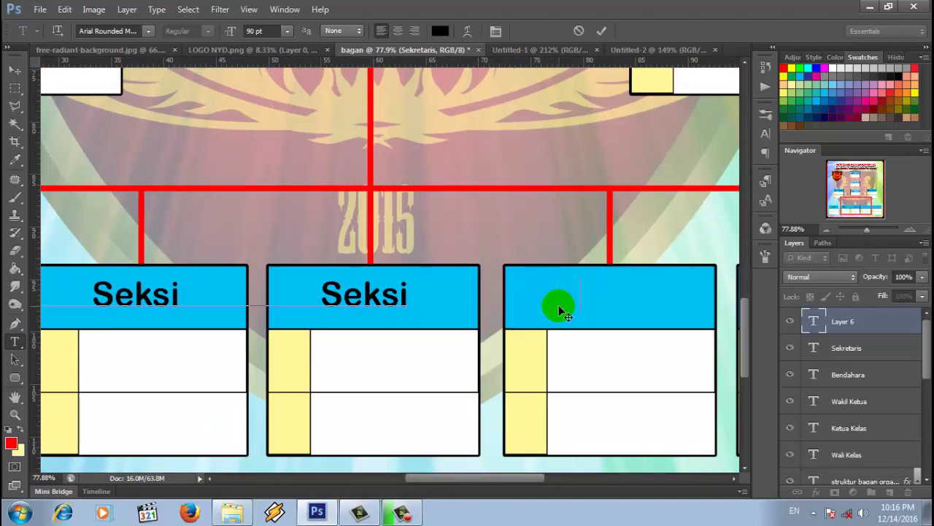
pyautogui.write('Seksi')
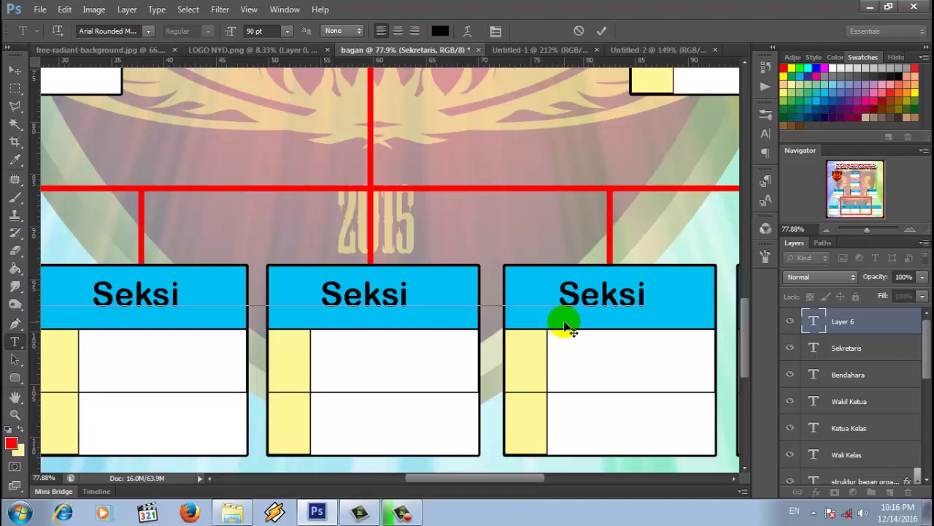
pyautogui.moveTo(523, 475); pyautogui.dragTo(569, 499)
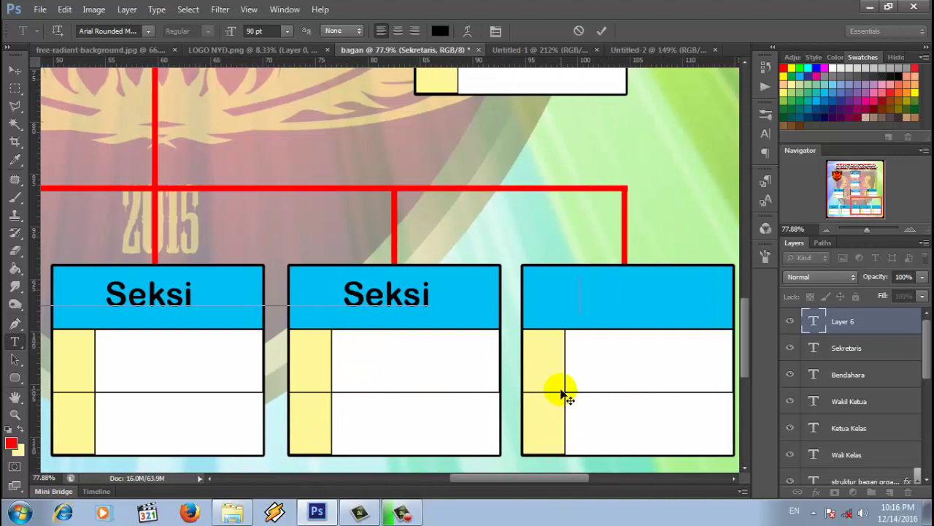
pyautogui.write('Se')
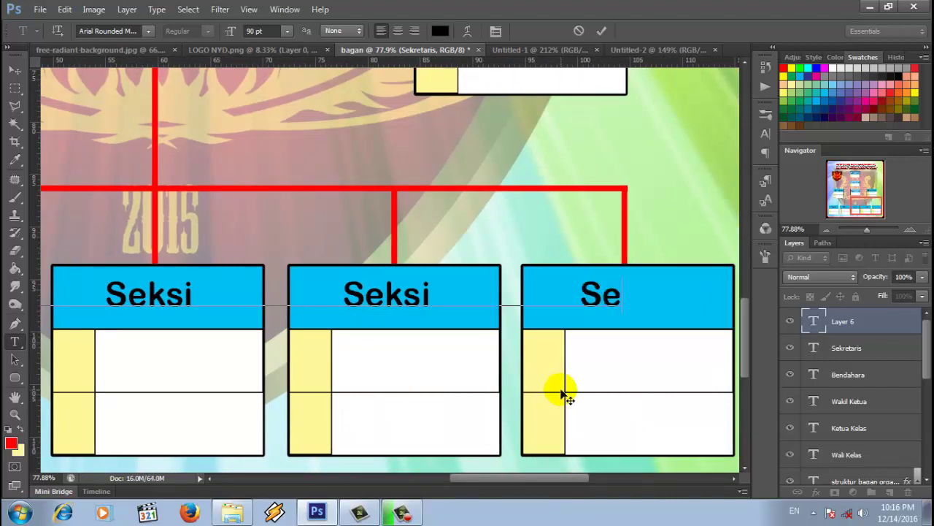
pyautogui.write('ksi')
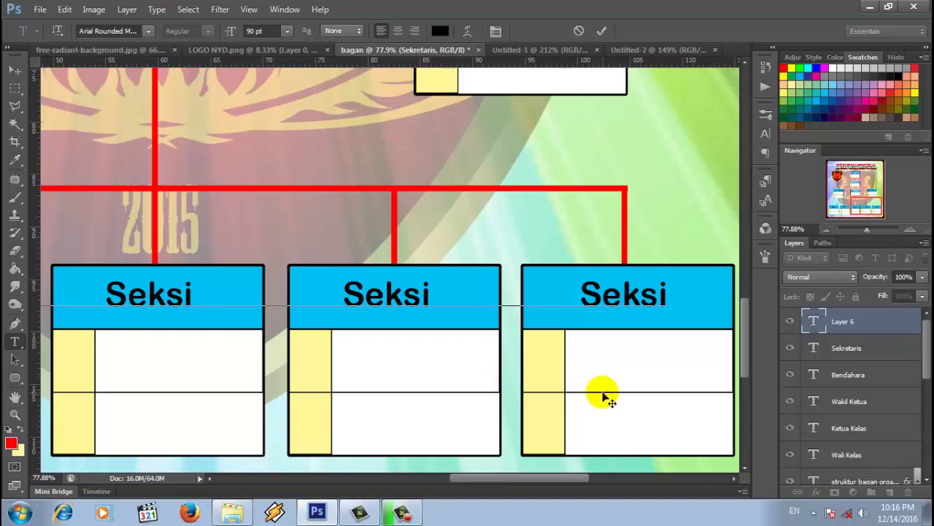
pyautogui.moveTo(863, 225); pyautogui.dragTo(862, 229)
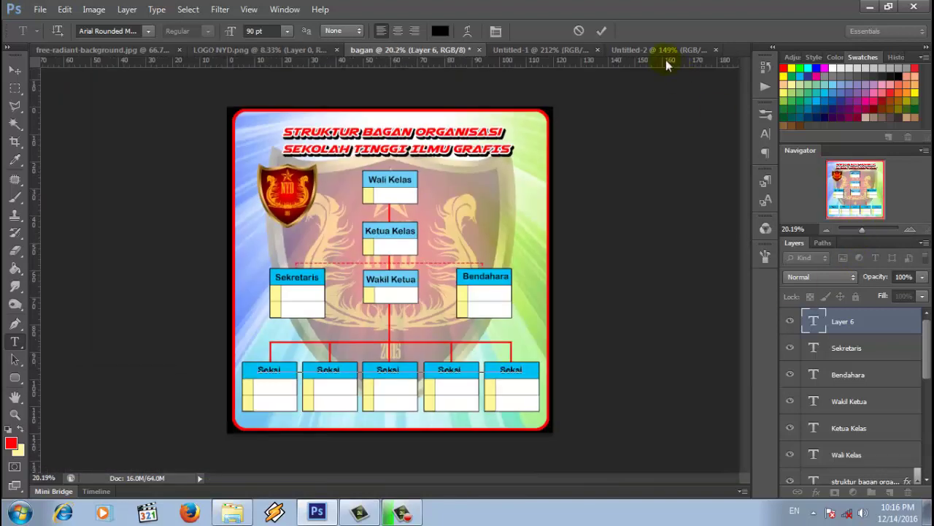
# Commit the five-part 'Seksi' text as its own text layer.
pyautogui.click(609, 30)
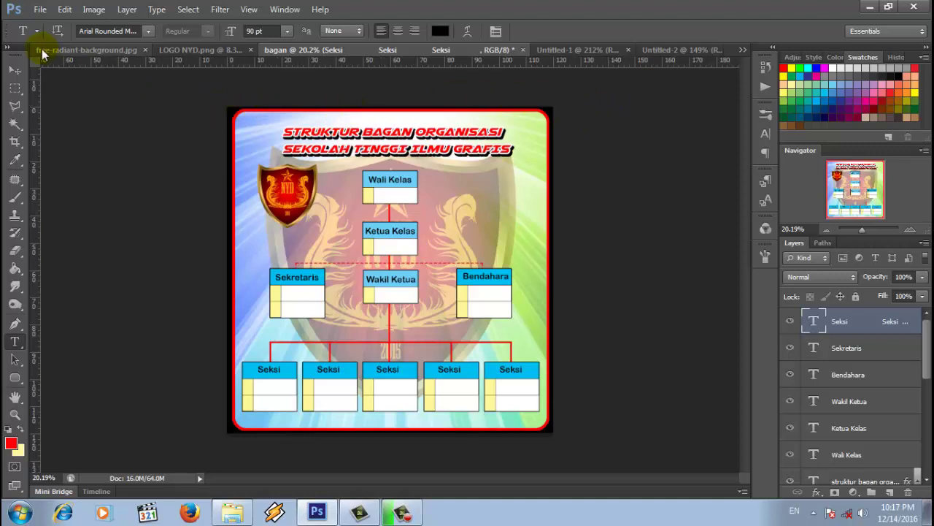
# Save the chart as JPEG 'bagan.jpg' on the Desktop, confirming the JPEG quality options.
pyautogui.click(41, 9)
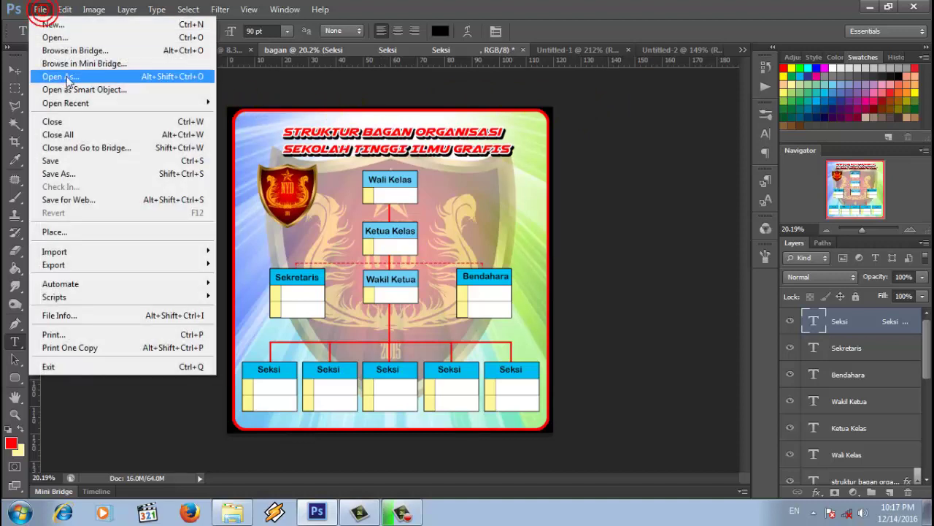
pyautogui.click(93, 174)
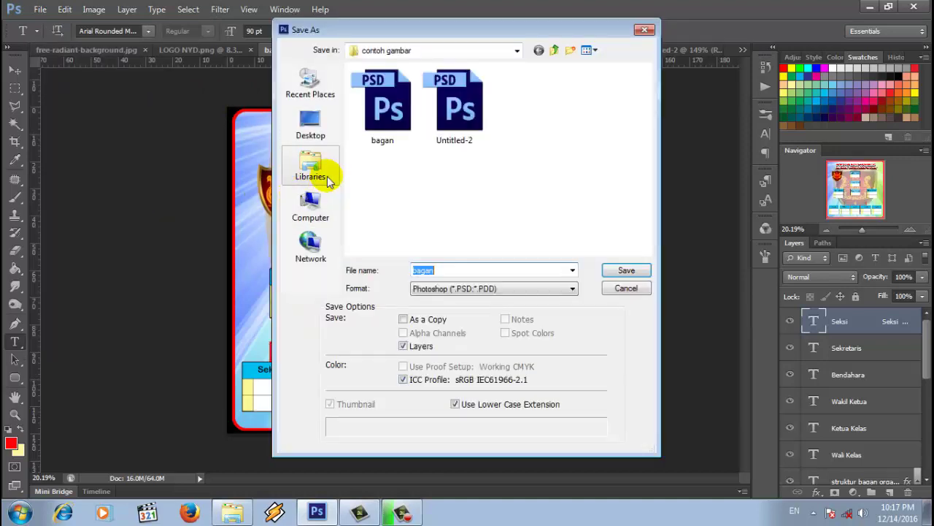
pyautogui.click(325, 137)
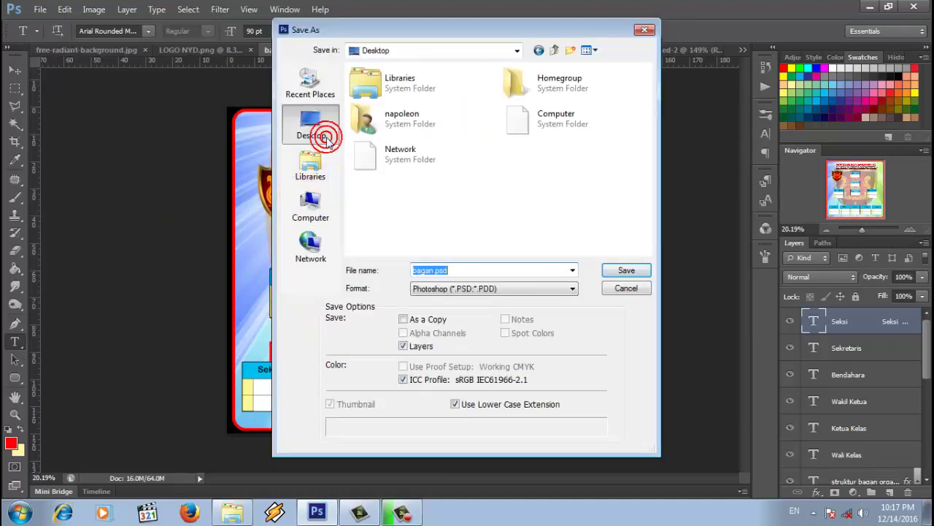
pyautogui.click(569, 289)
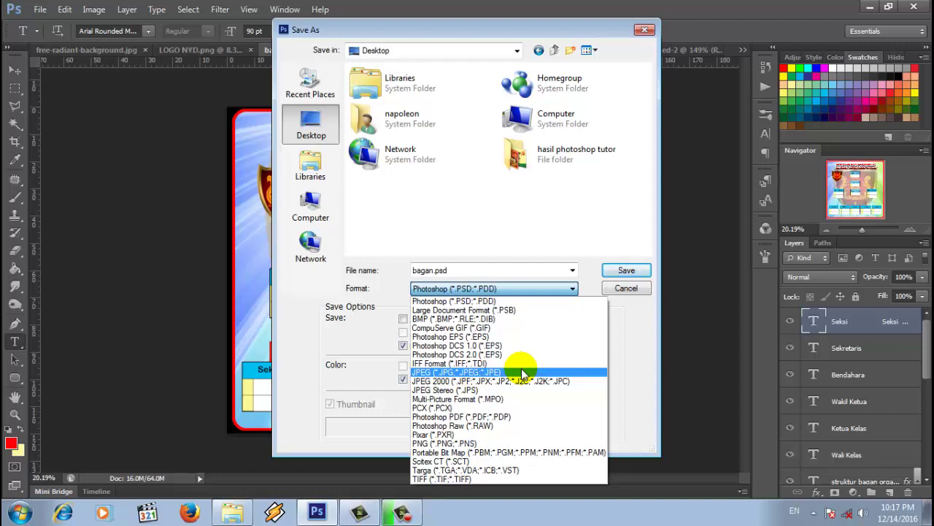
pyautogui.click(523, 373)
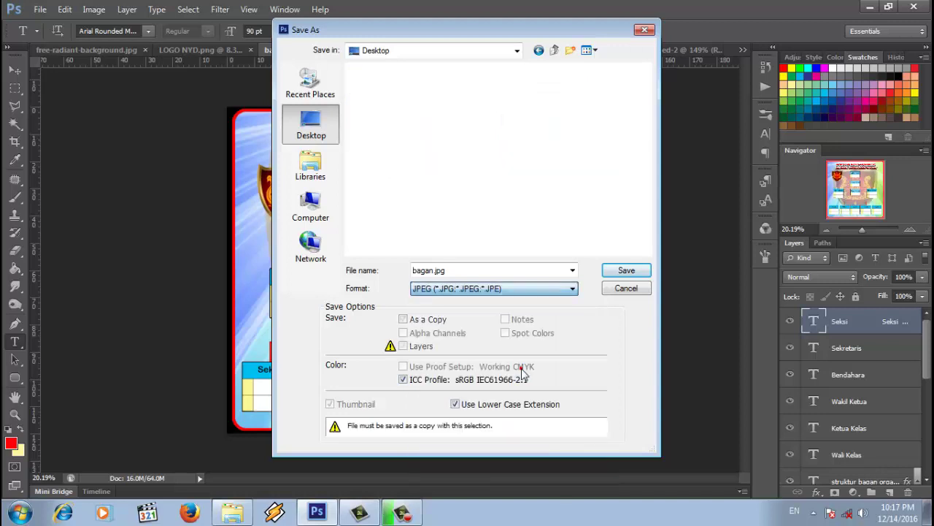
pyautogui.click(619, 271)
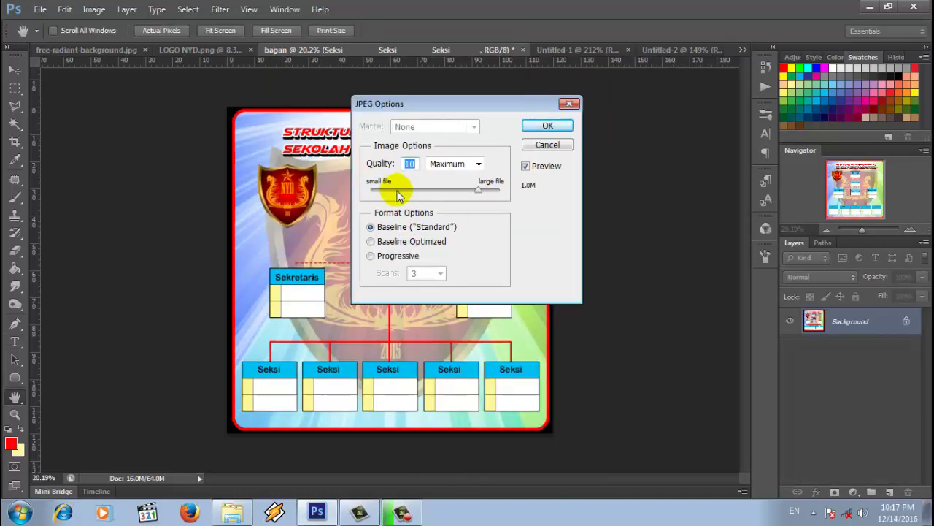
pyautogui.click(380, 189)
pyautogui.click(548, 126)
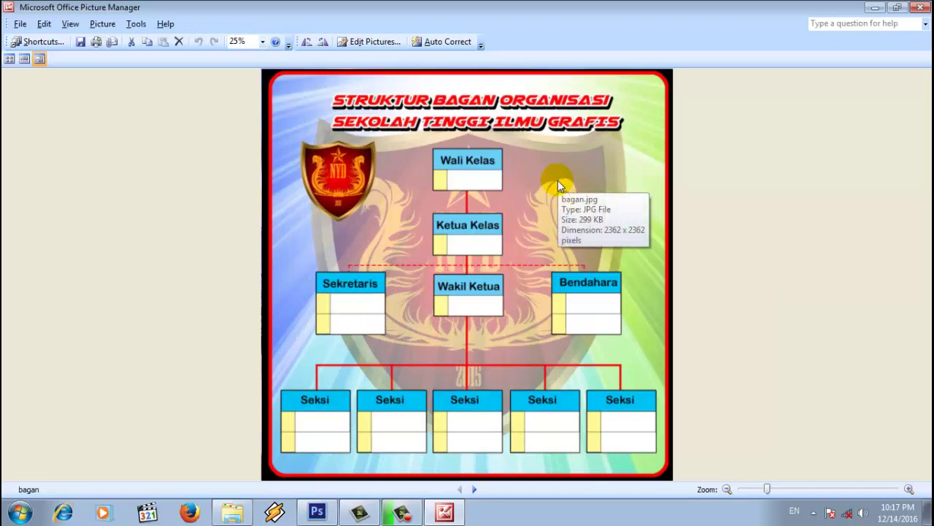
# Zoom bagan.jpg in Picture Manager until the chart fills the view.
pyautogui.click(757, 490)
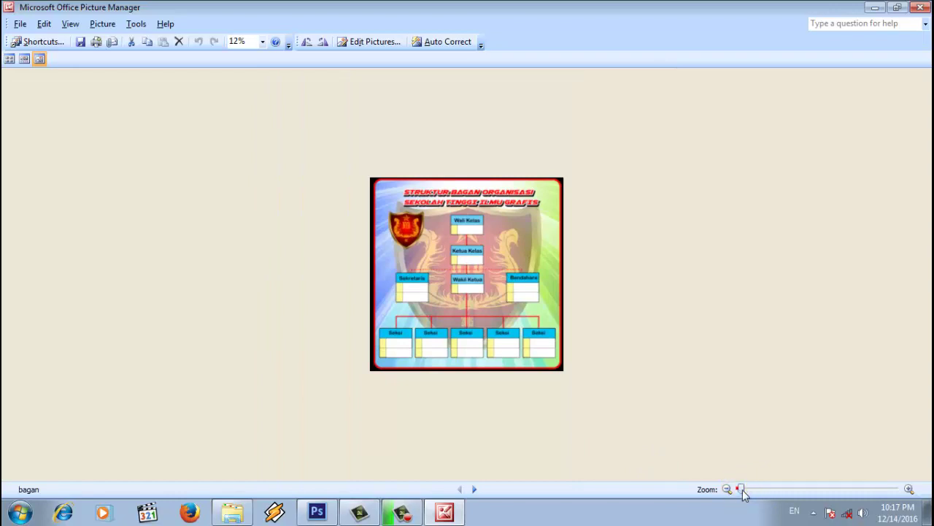
pyautogui.moveTo(740, 491); pyautogui.dragTo(764, 491)
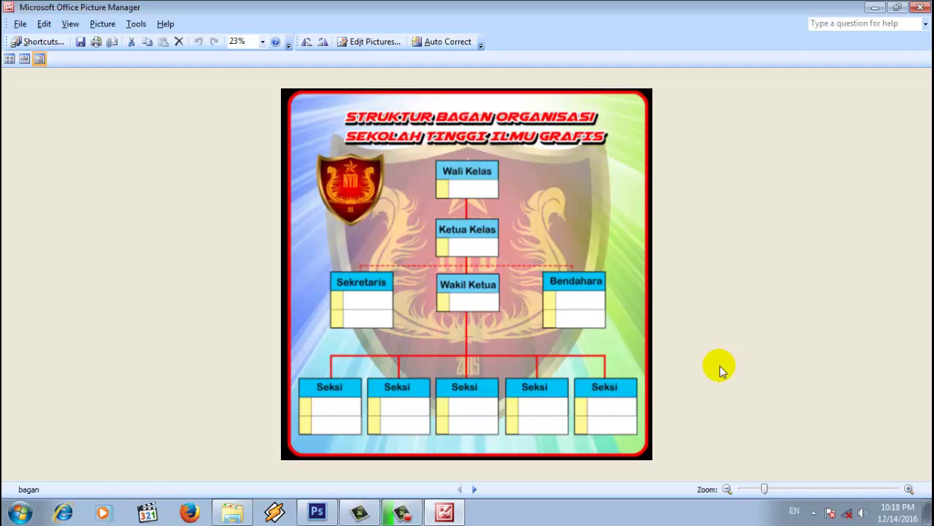
pyautogui.moveTo(765, 487); pyautogui.dragTo(785, 489)
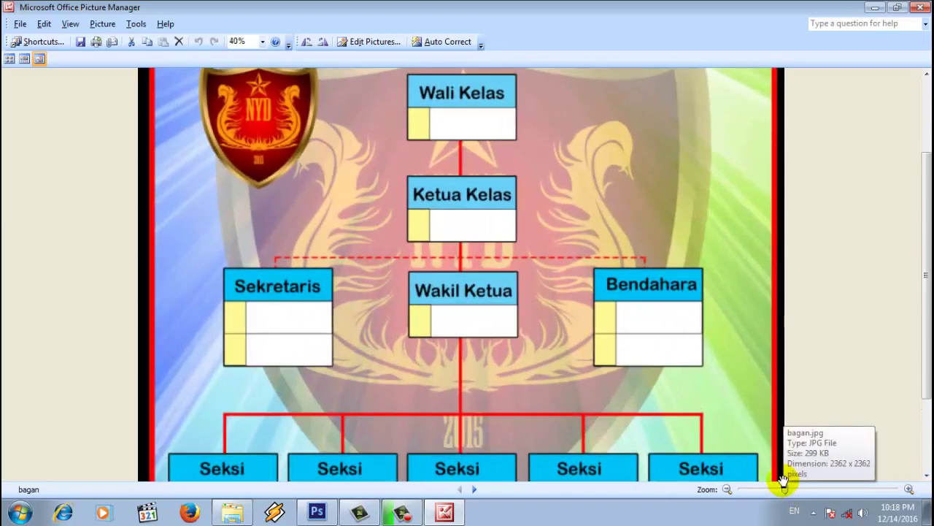